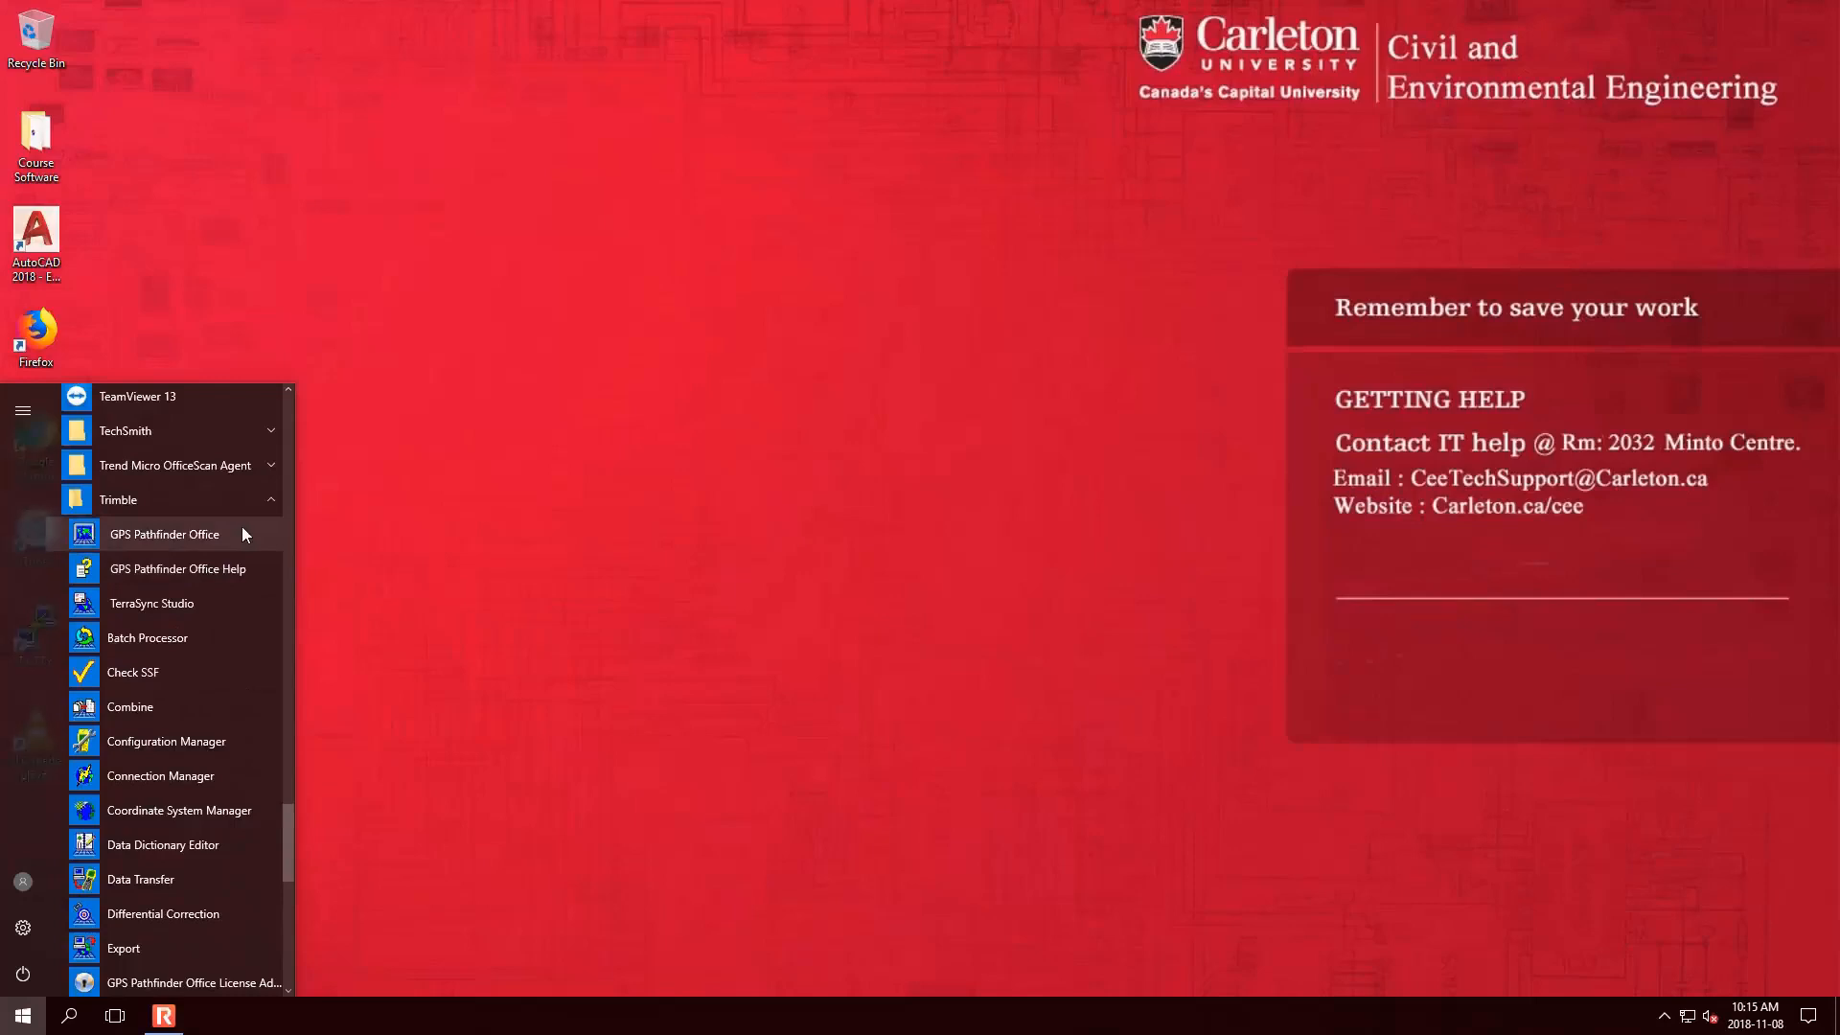
- Search the Start menu for 'pathfinder' and launch GPS Pathfinder Office
type("pathfinder")
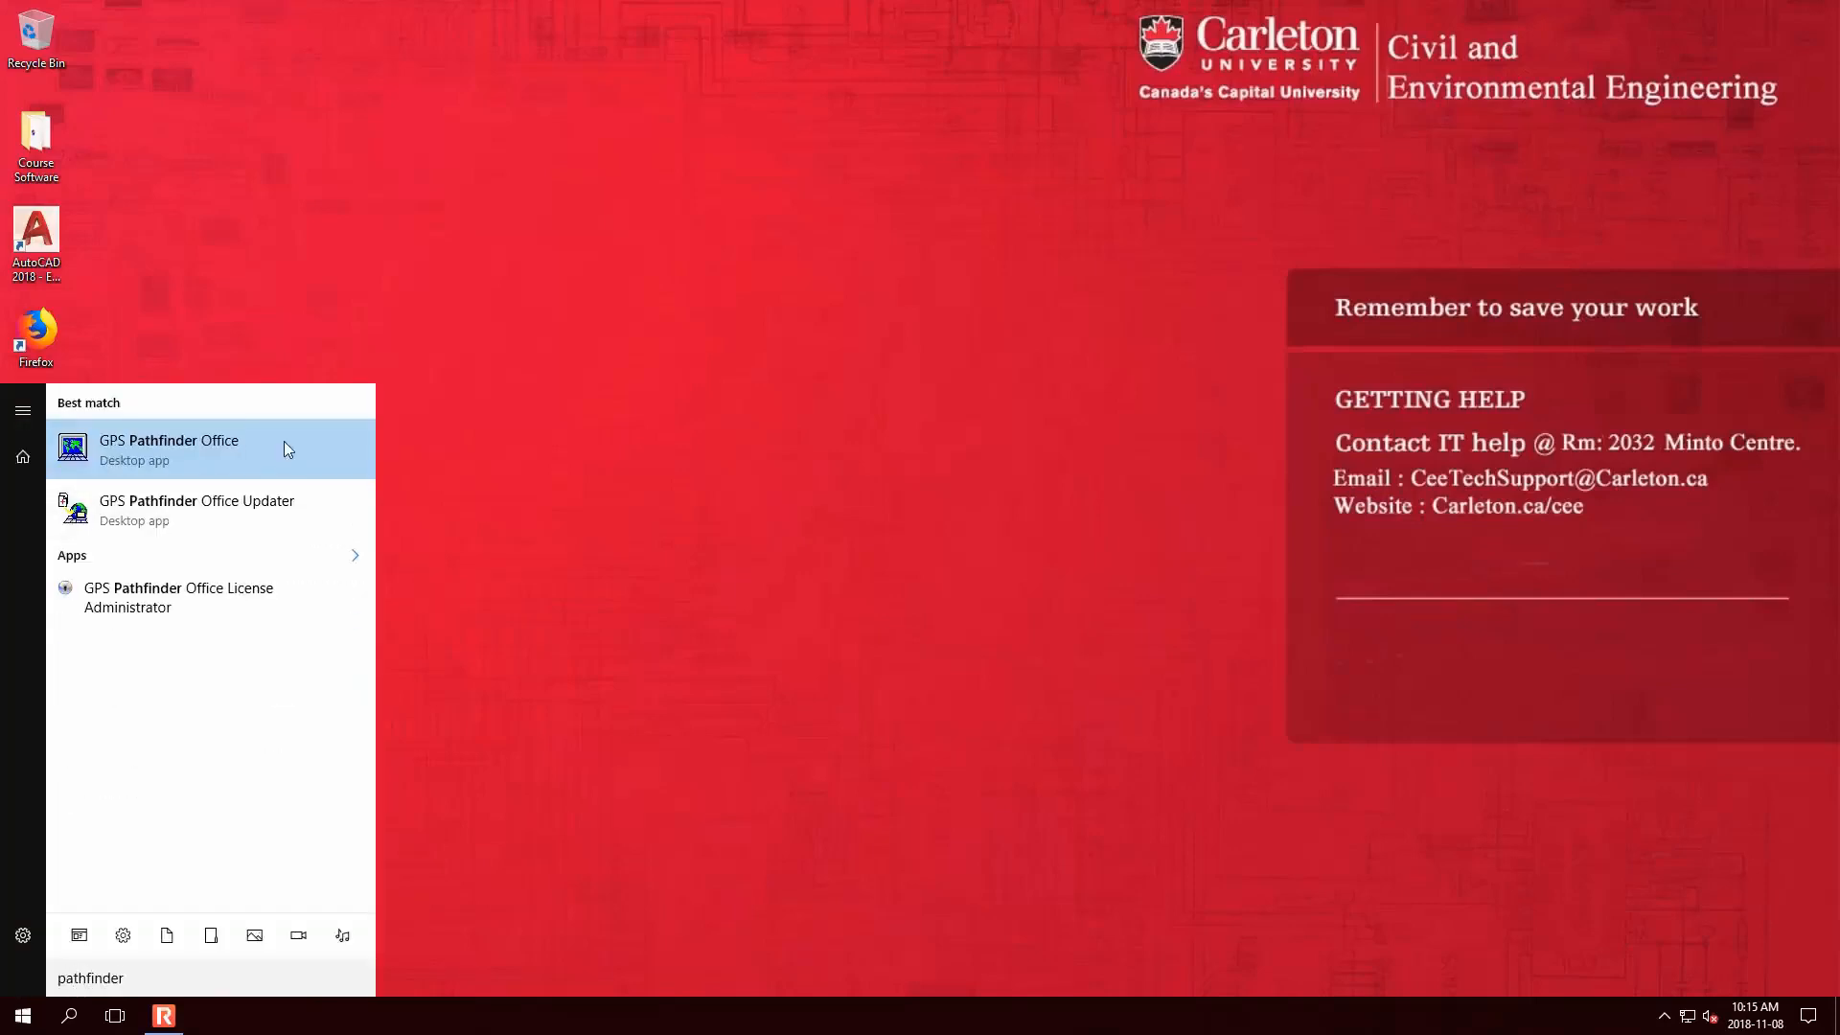
left_click(284, 441)
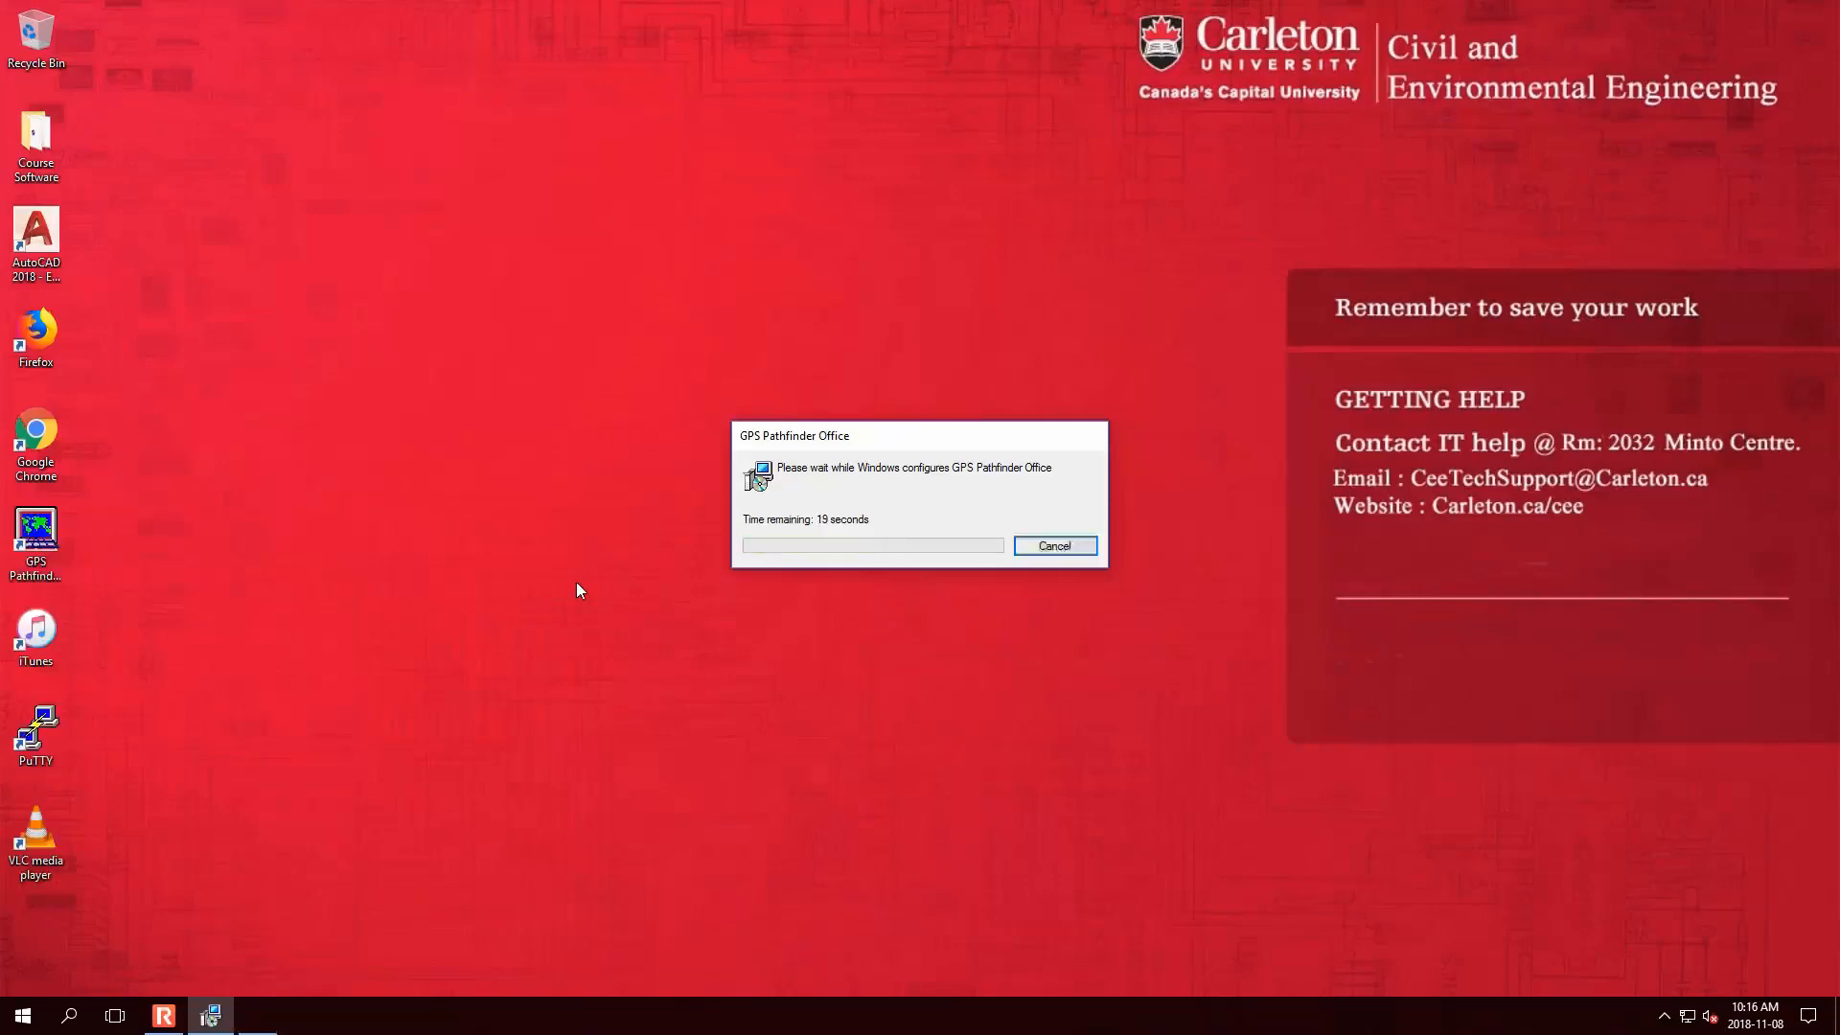
- Set the time zone to Eastern Std USA
left_click(979, 469)
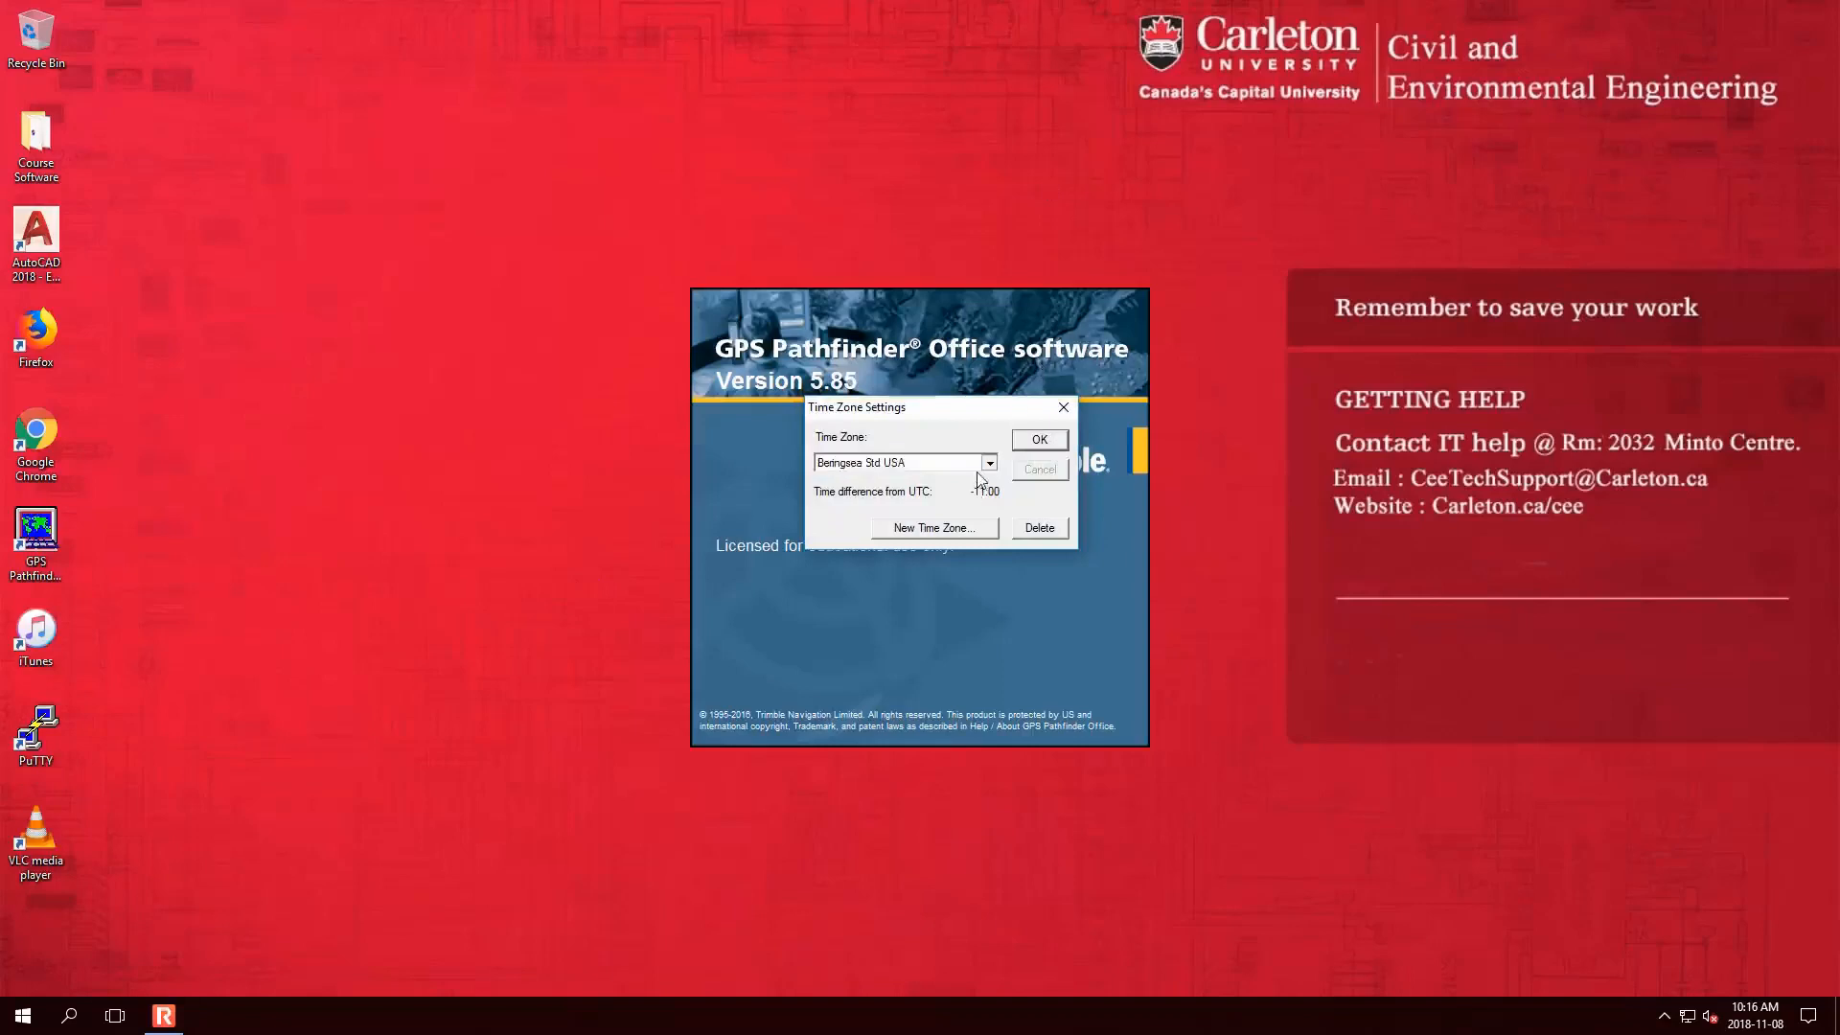
key("e")
scroll(966, 530, "down", 1)
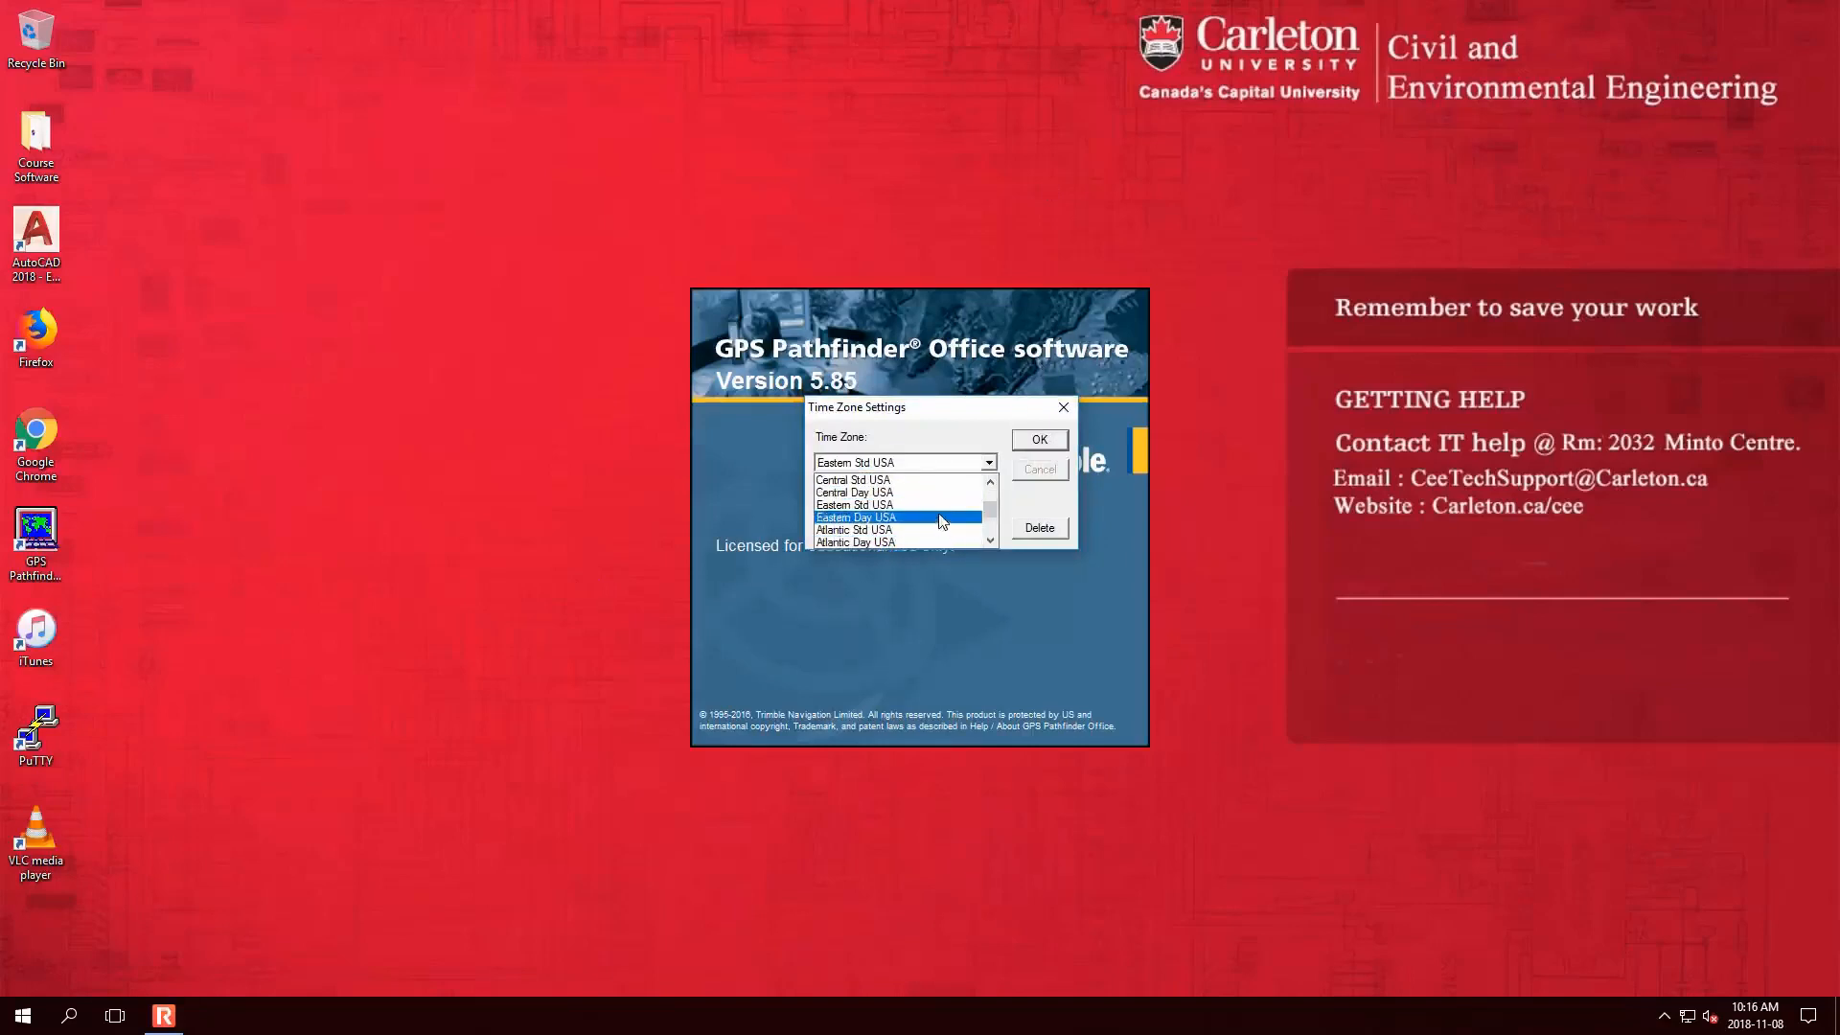
left_click(939, 503)
left_click_drag(1041, 434, 981, 474)
left_click(1048, 444)
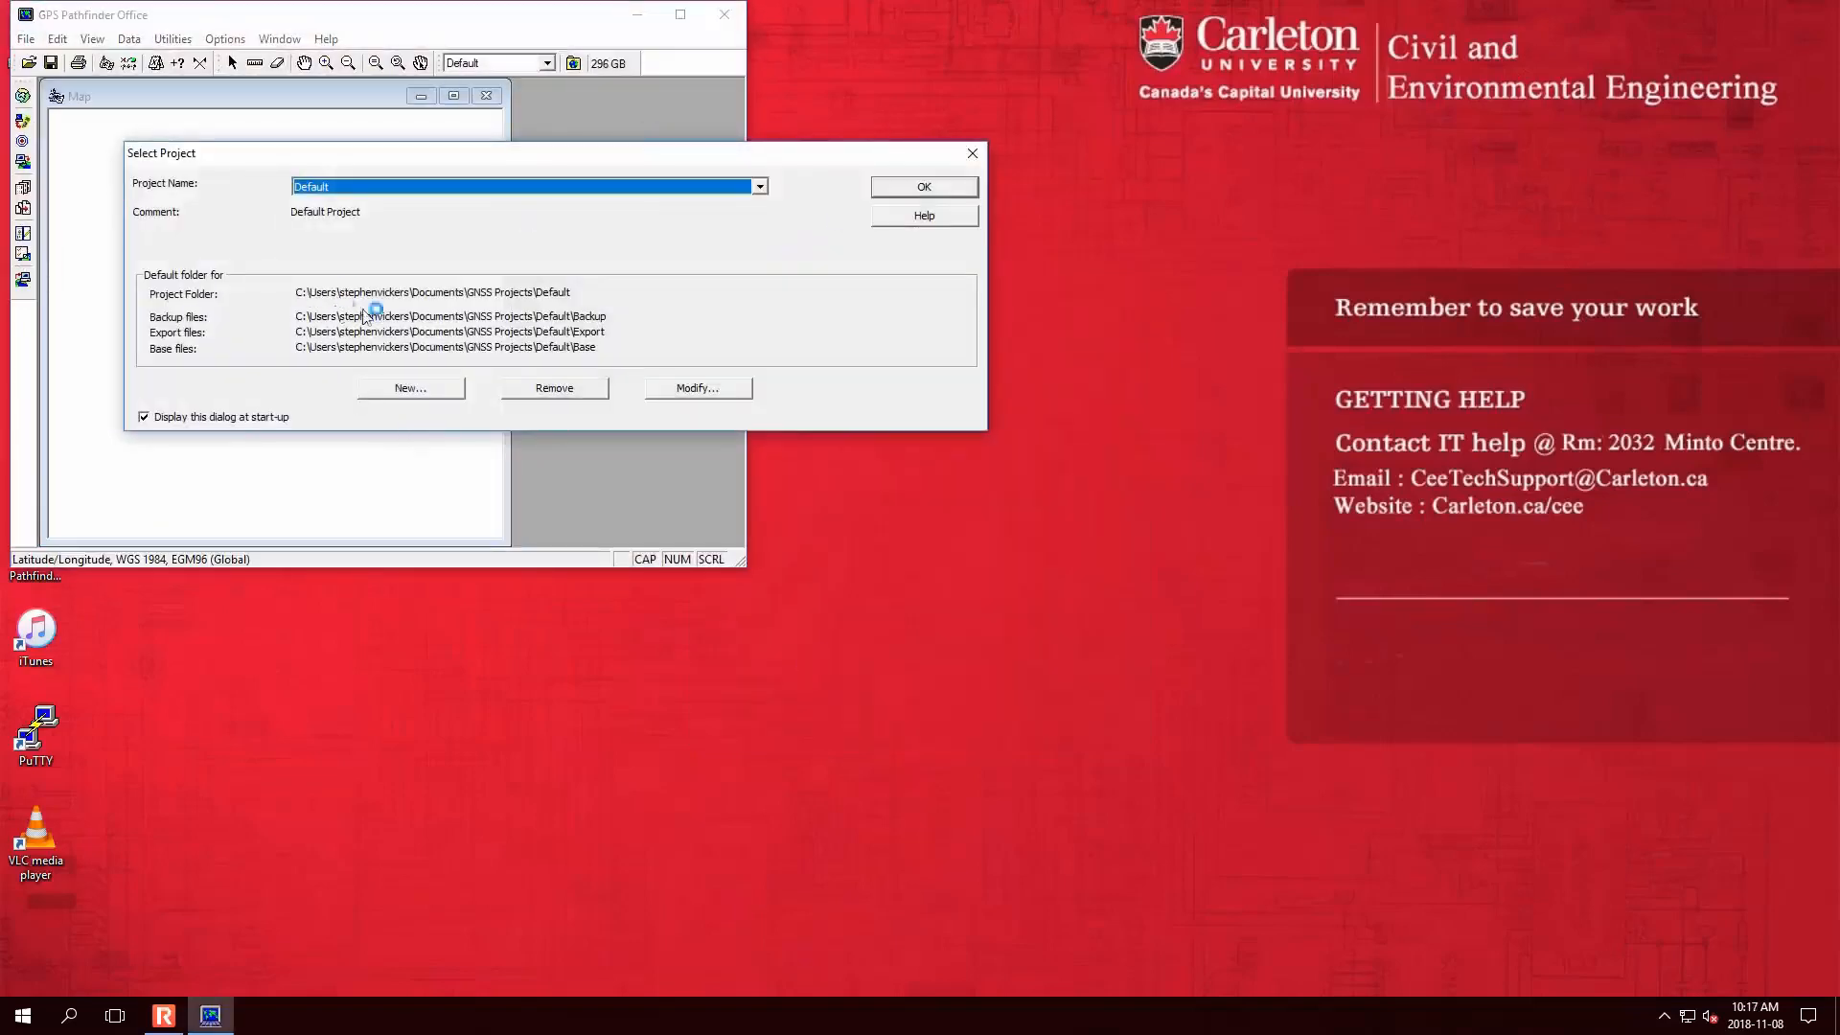
- Start a new project 20181108 A8G1 and copy its project folder path
left_click_drag(573, 293, 230, 316)
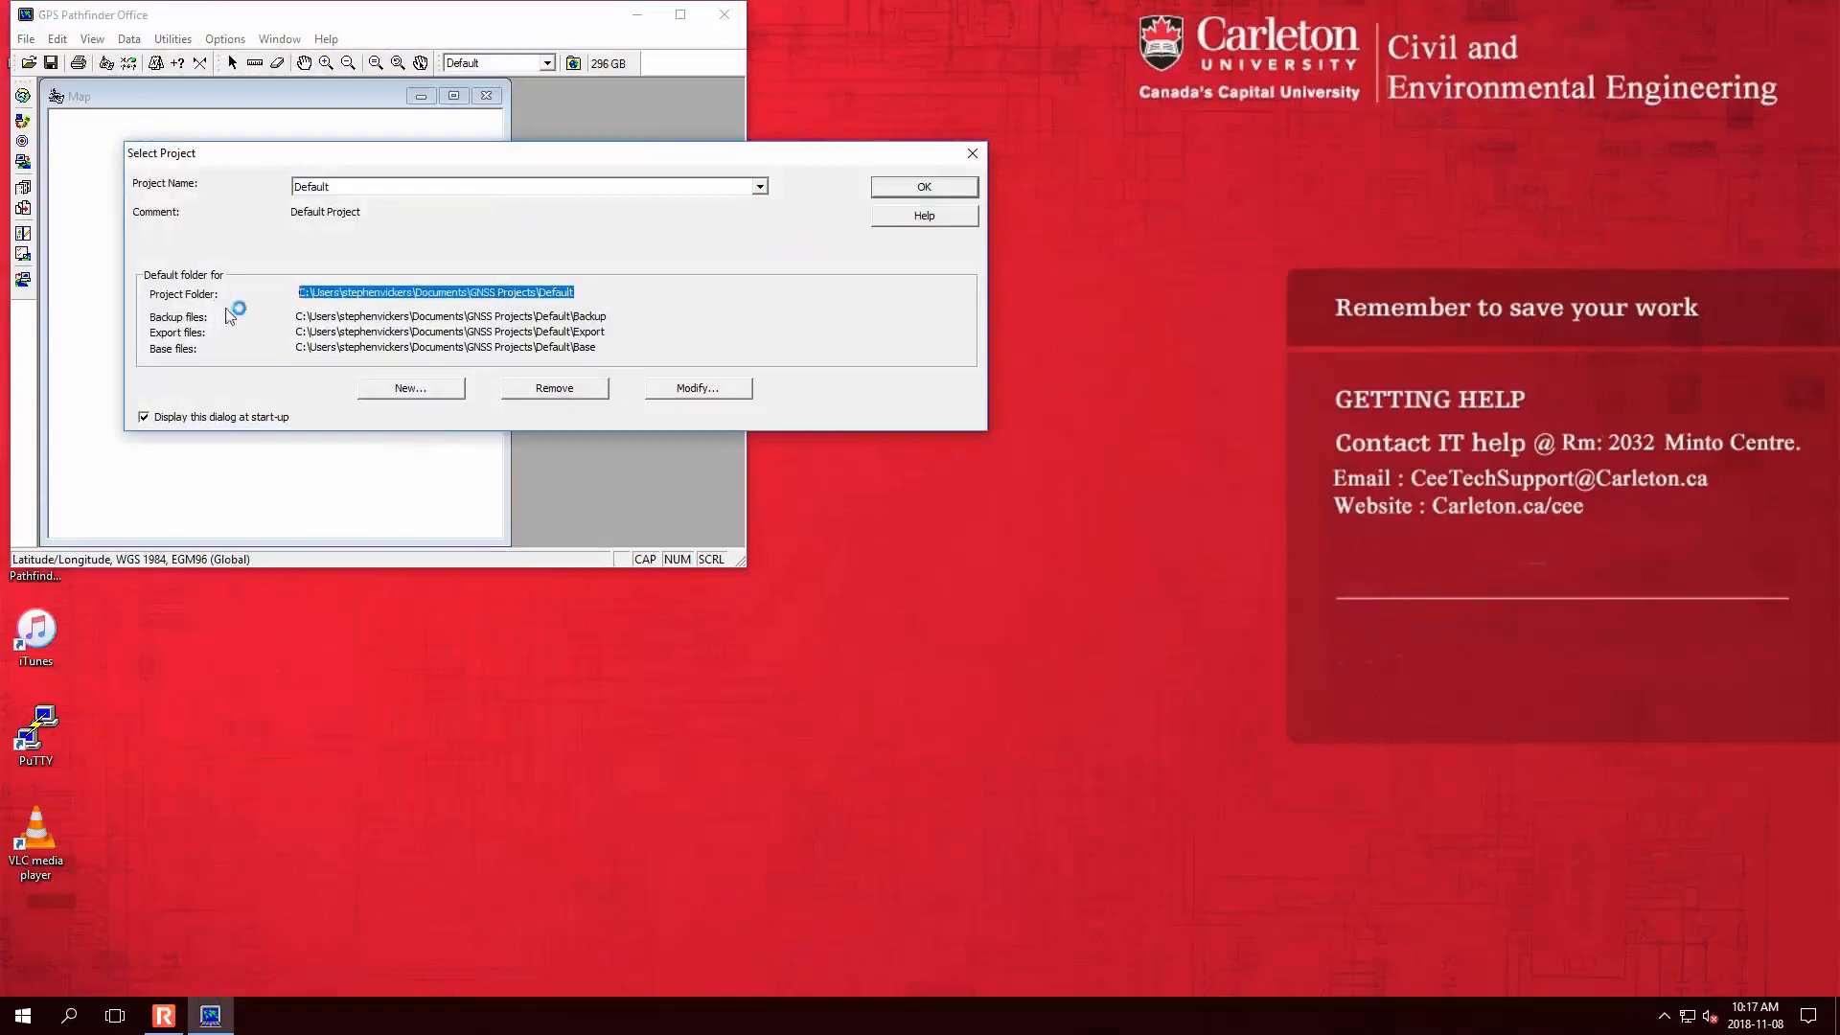
left_click(397, 393)
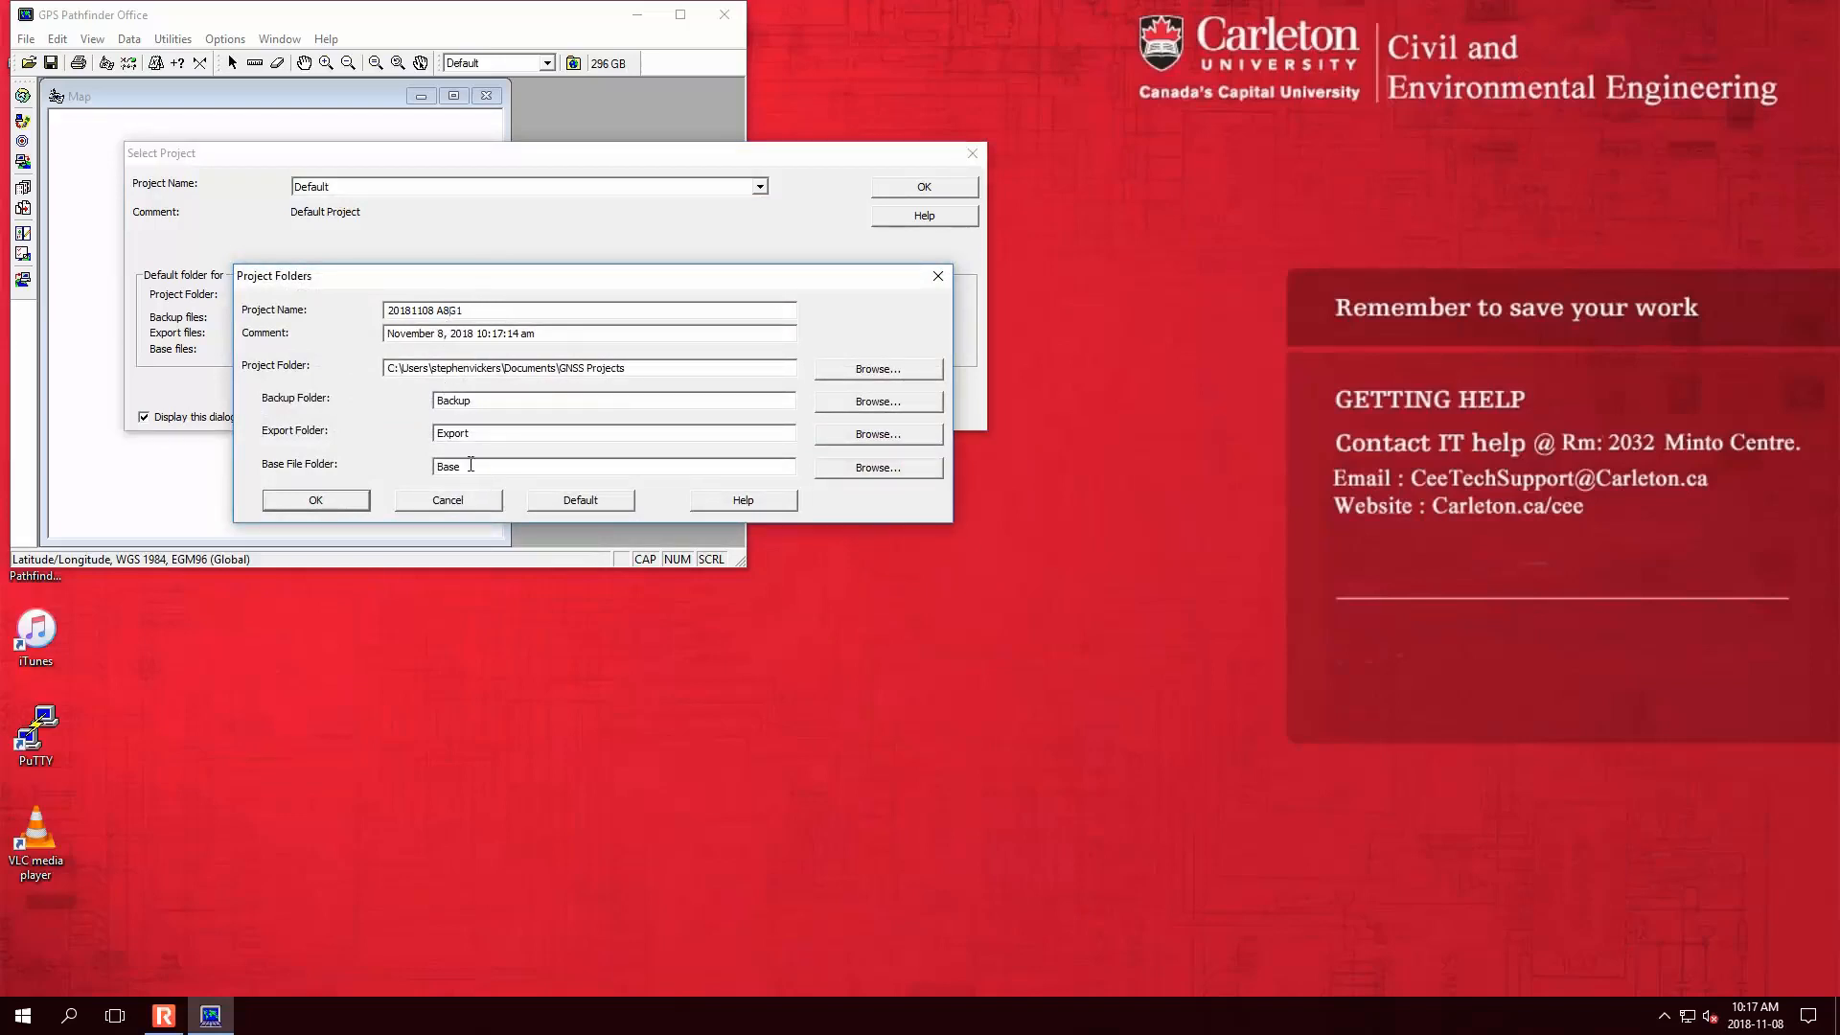
left_click(672, 372)
left_click_drag(745, 368, 151, 382)
key("ctrl+c")
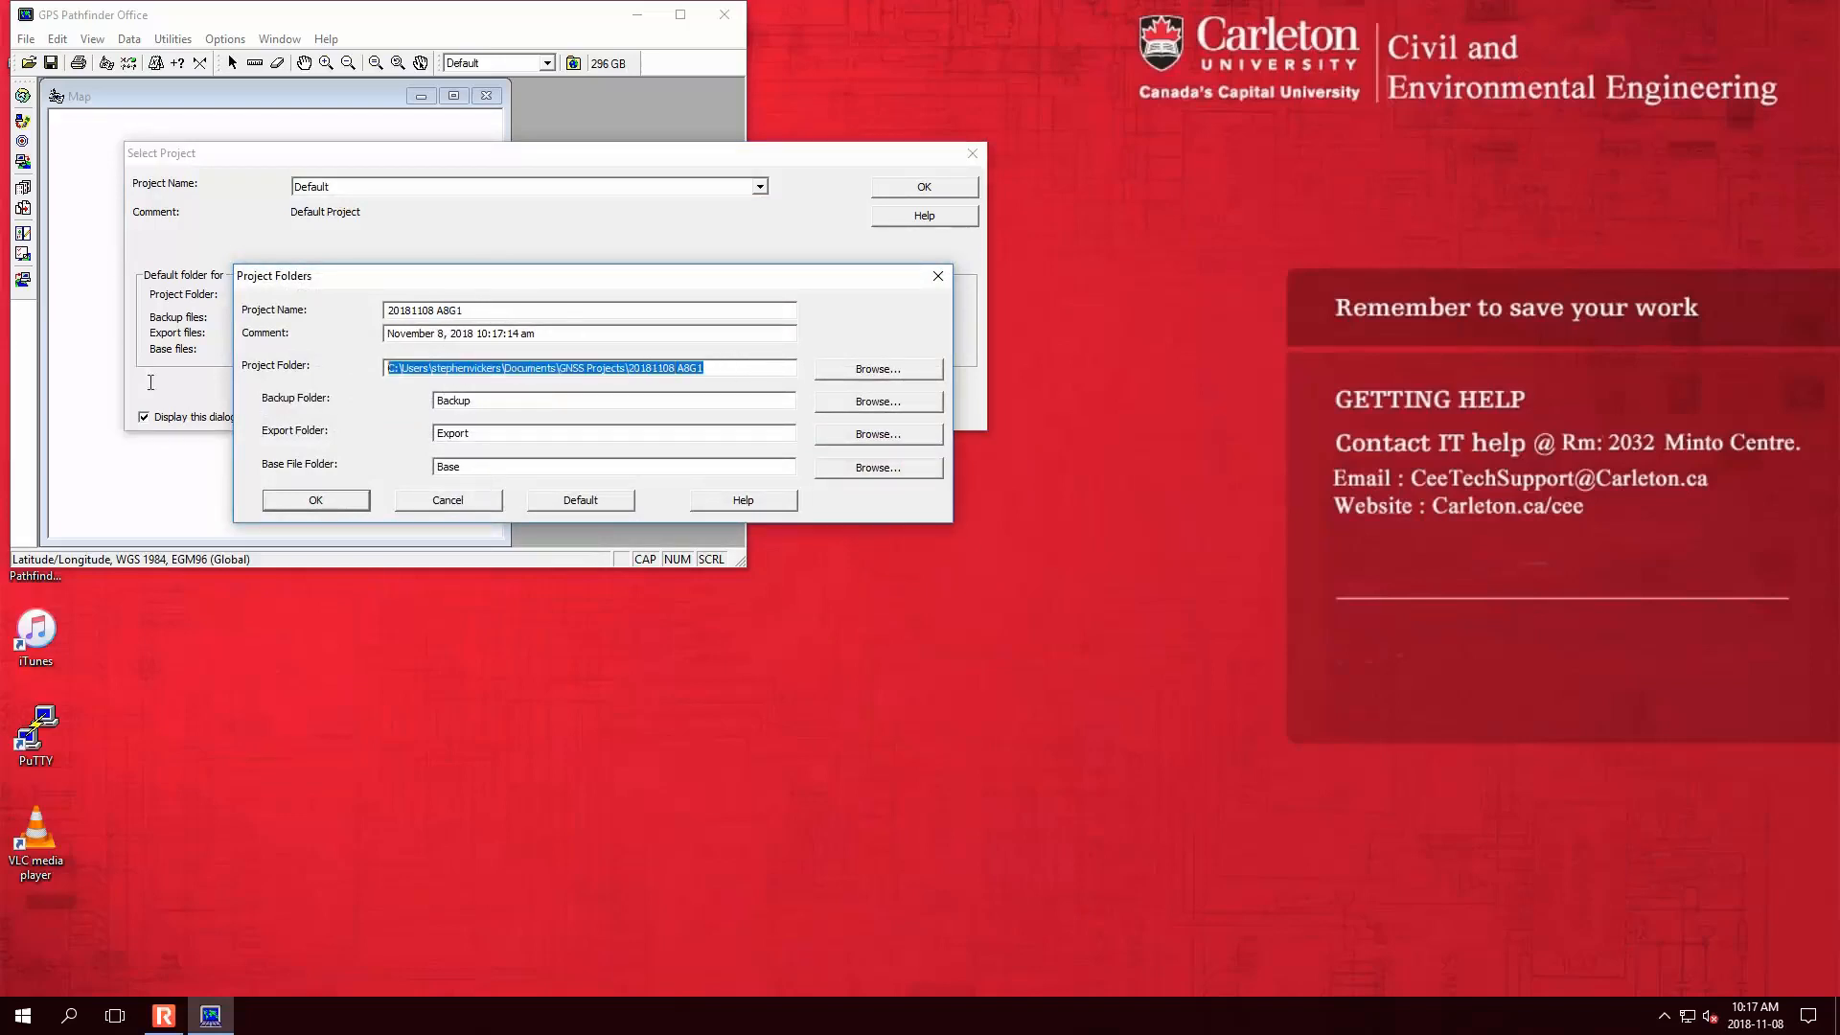
left_click(23, 1016)
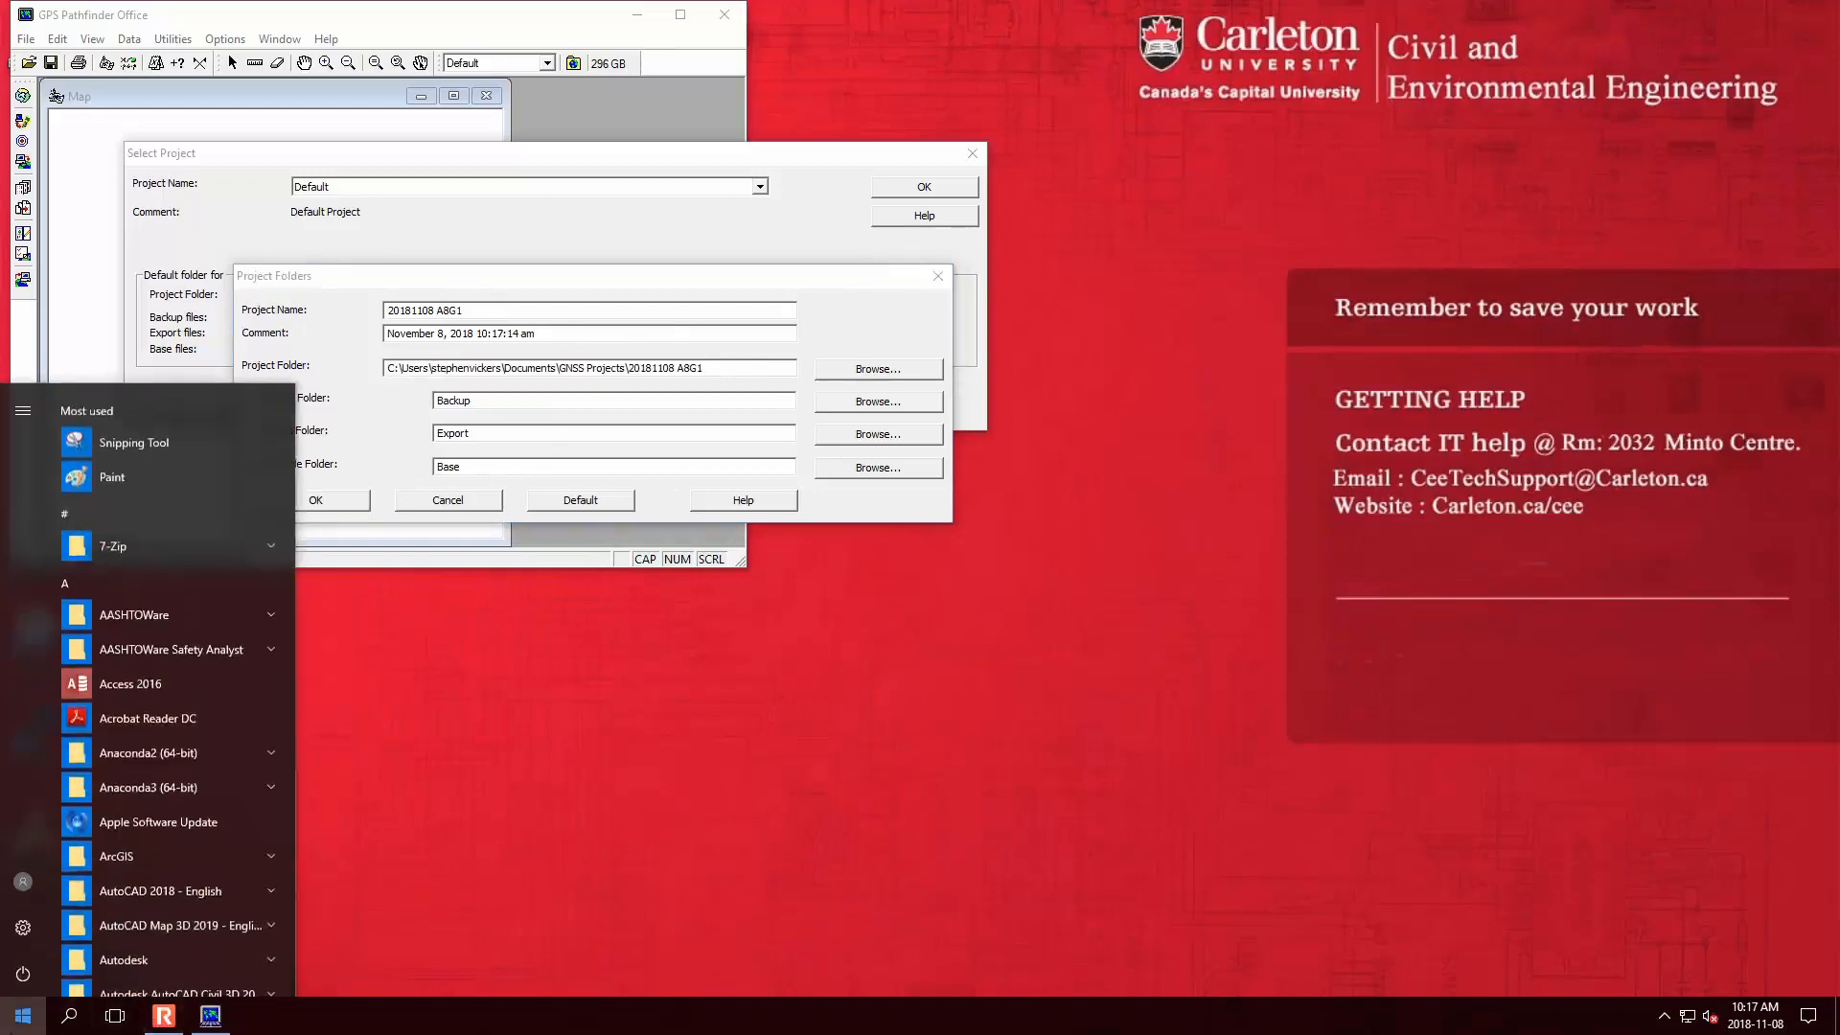
- Open File Explorer and paste the project path, dismissing the folder-not-found error
left_click(186, 442)
type("explo")
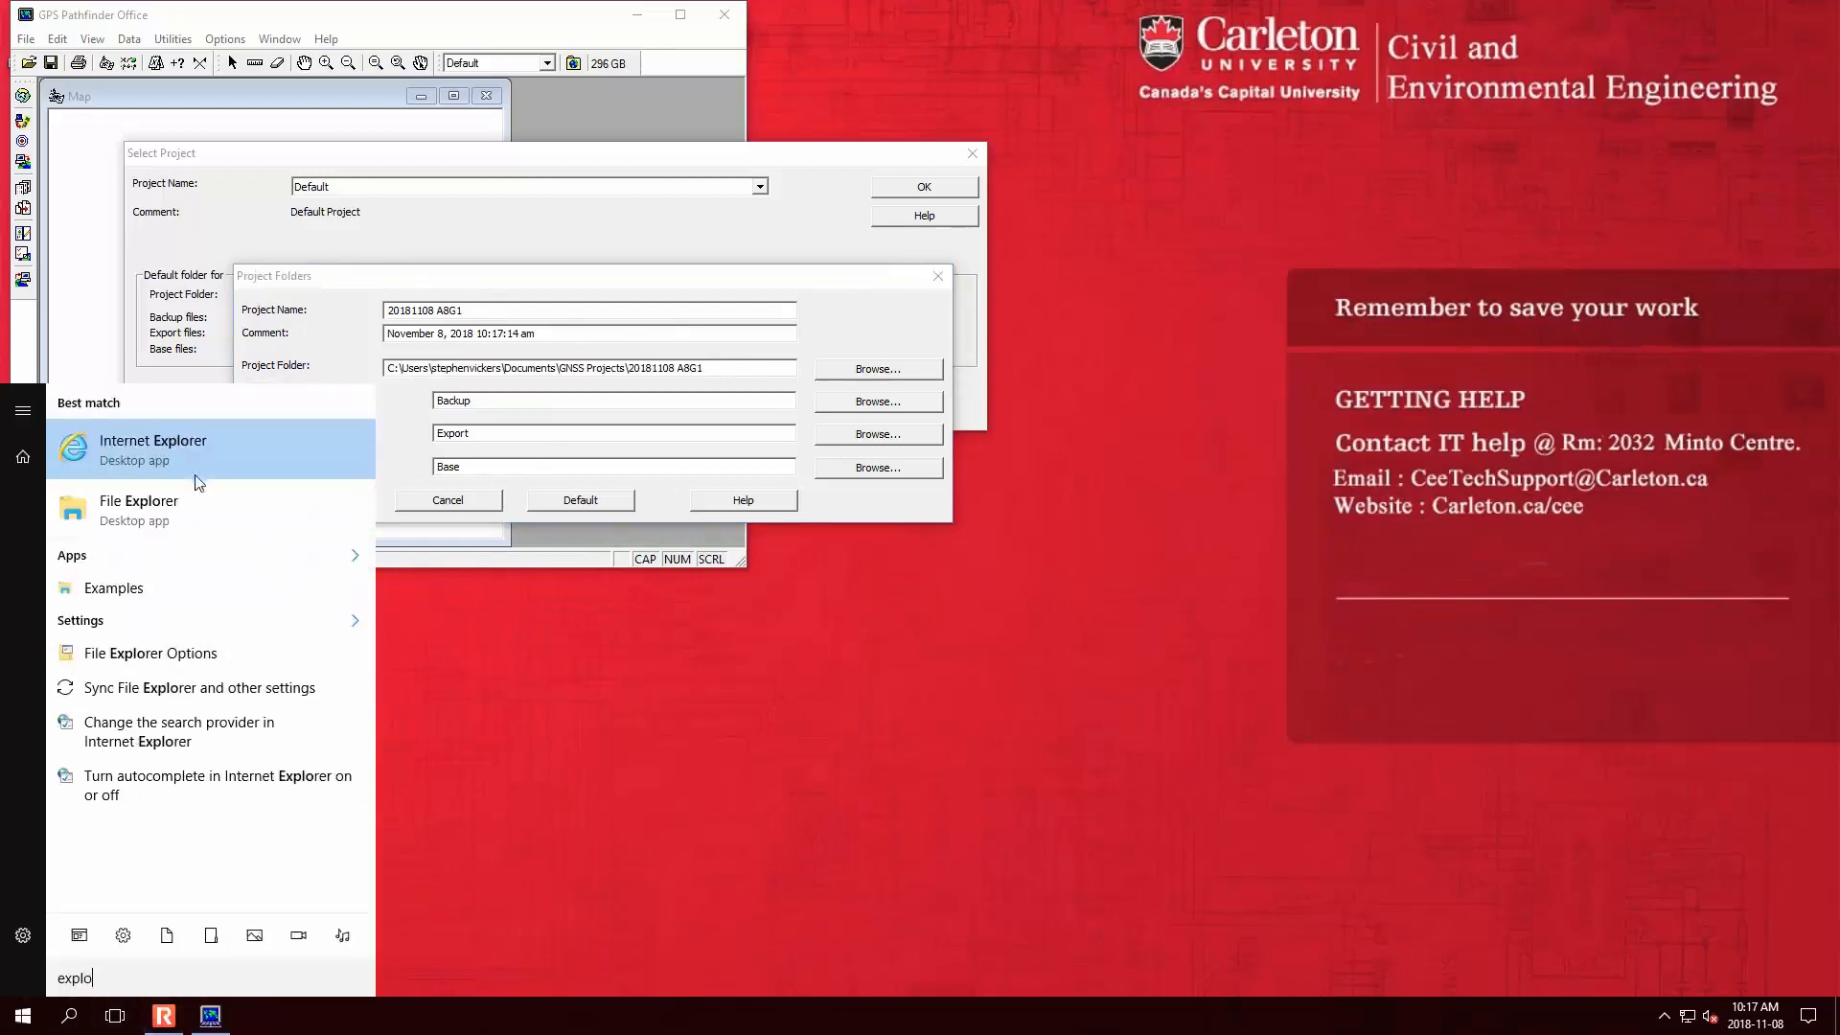
left_click(201, 501)
left_click(748, 268)
key("ctrl+v")
left_click_drag(799, 208, 1234, 299)
left_click(1257, 360)
key("ctrl+c")
key("Return")
left_click(1136, 508)
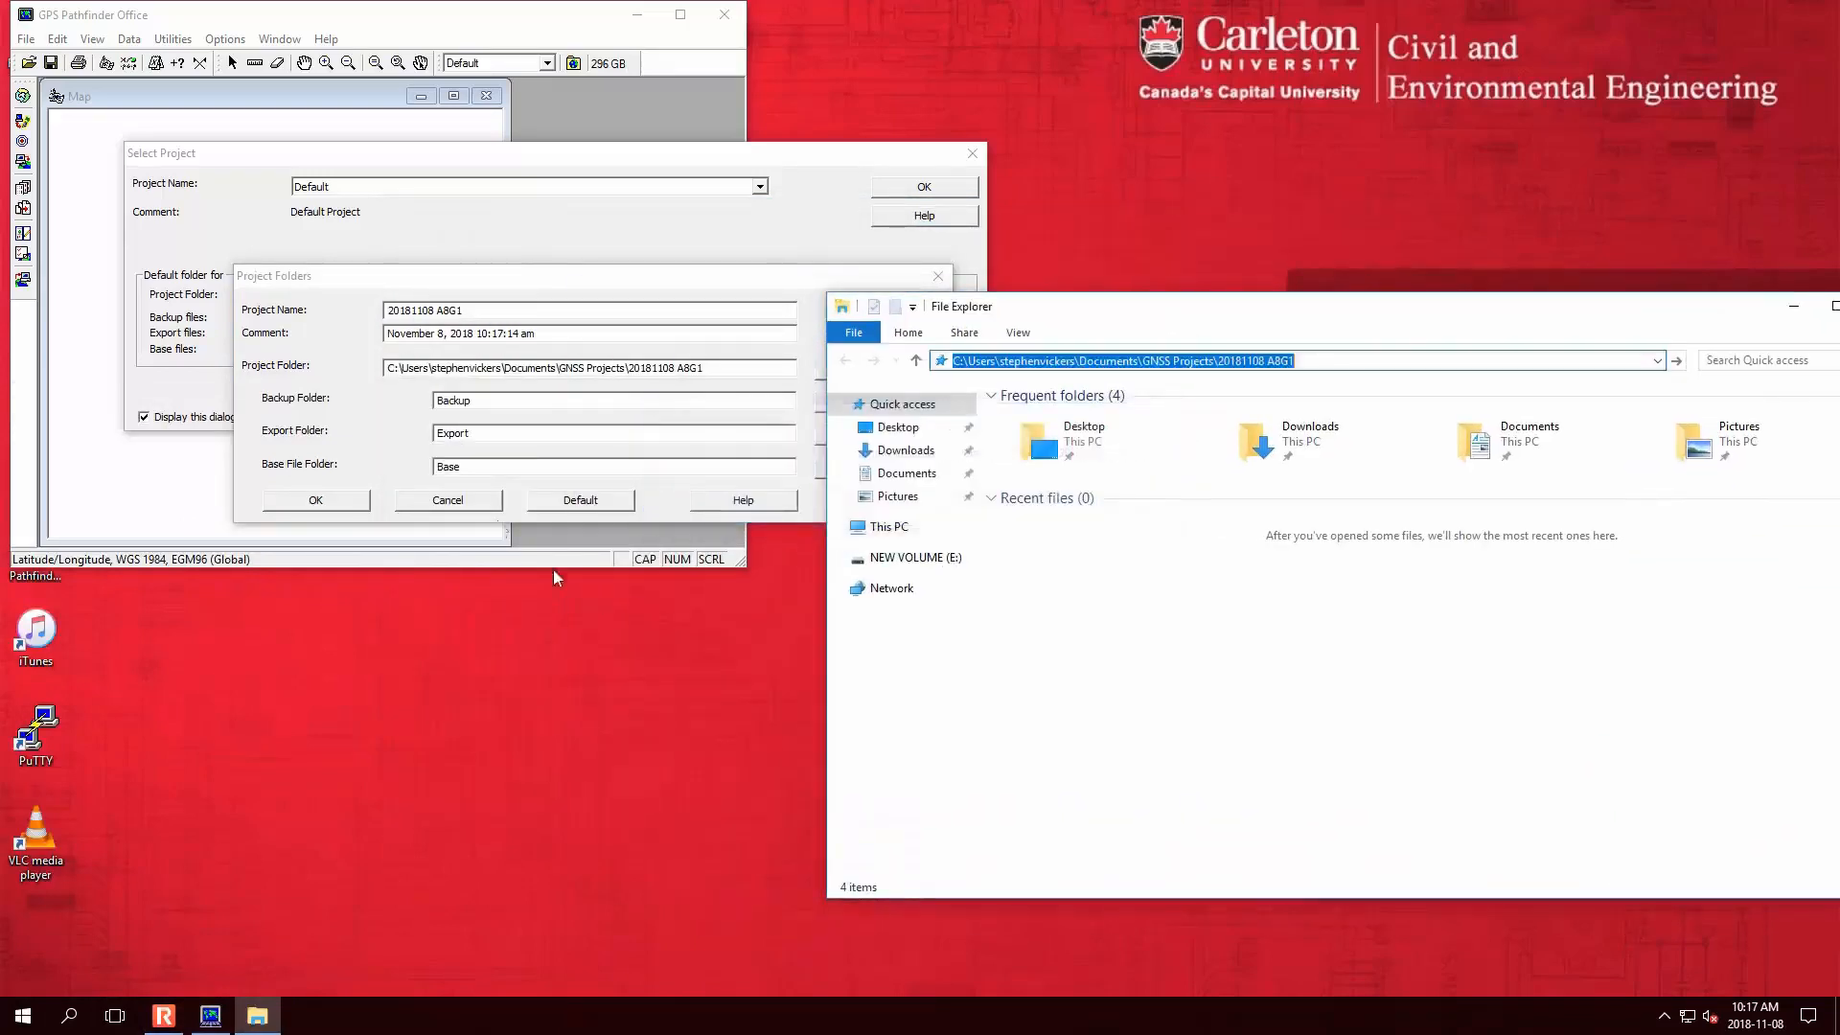
- Confirm and open project 20181108 A8G1, then navigate Explorer to its folder
left_click(352, 503)
left_click(938, 191)
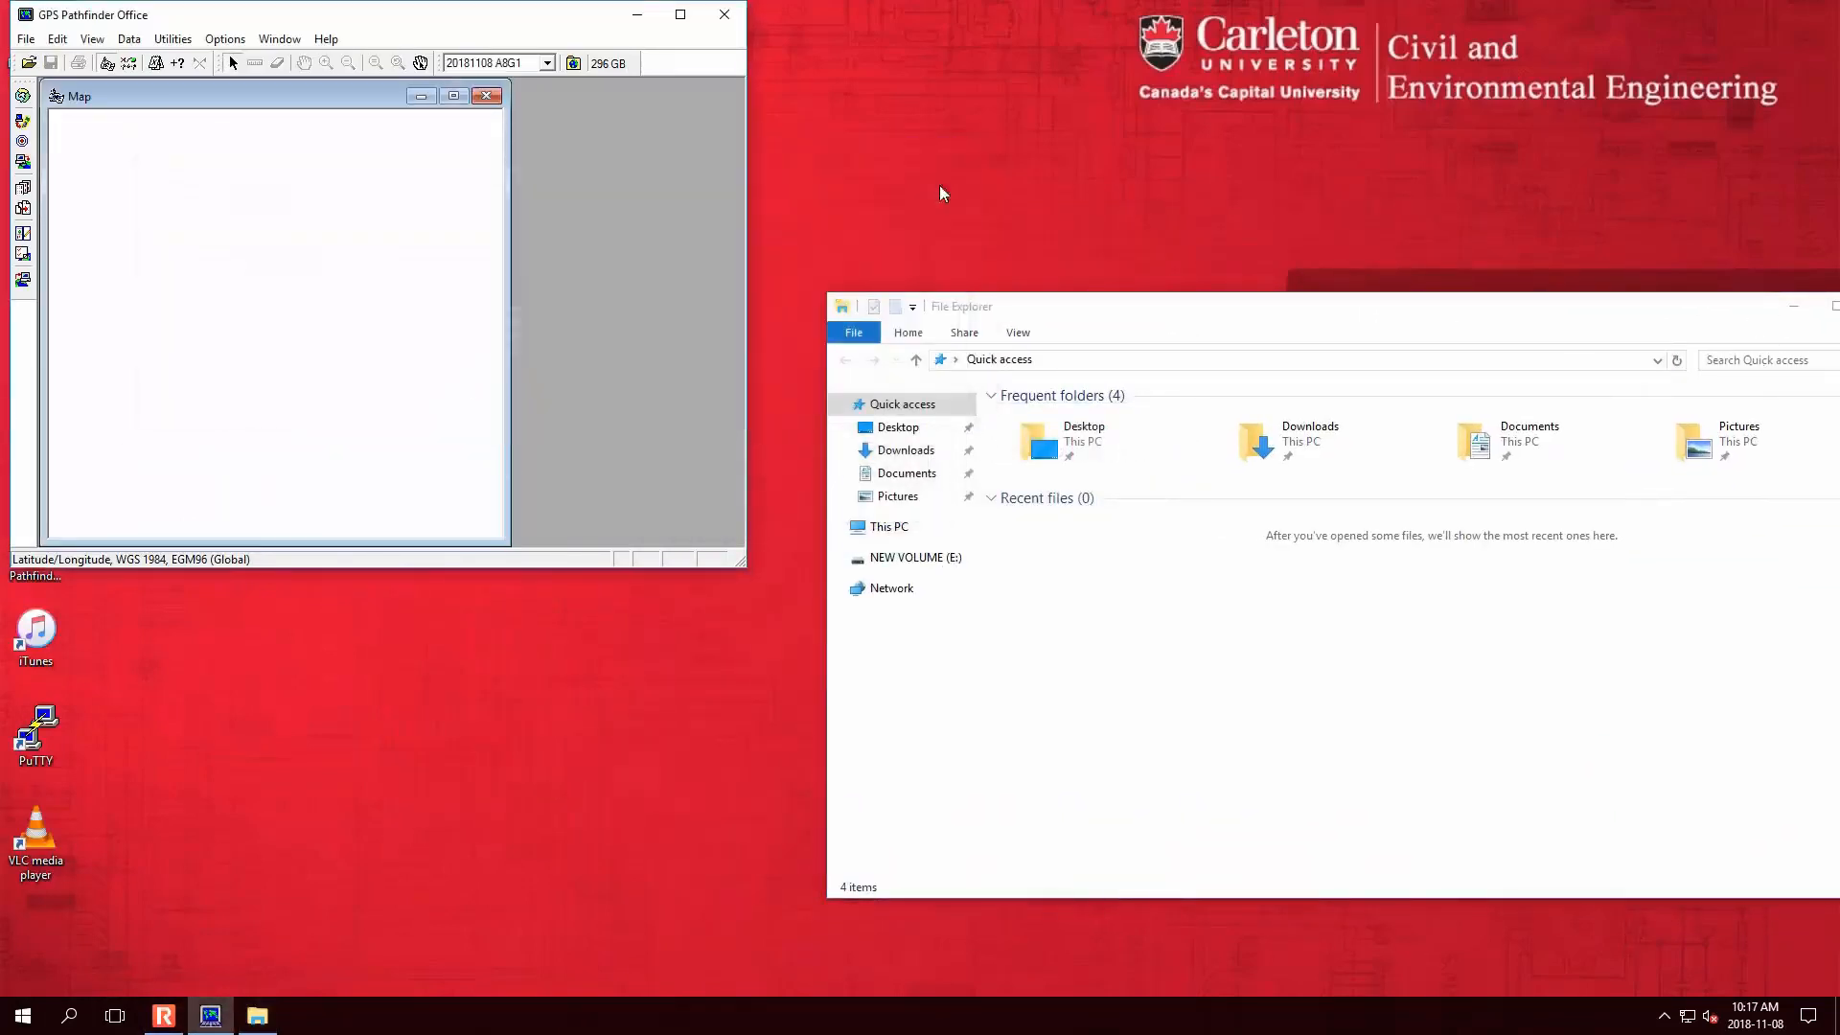
left_click(1594, 362)
key("ctrl+v")
key("Return")
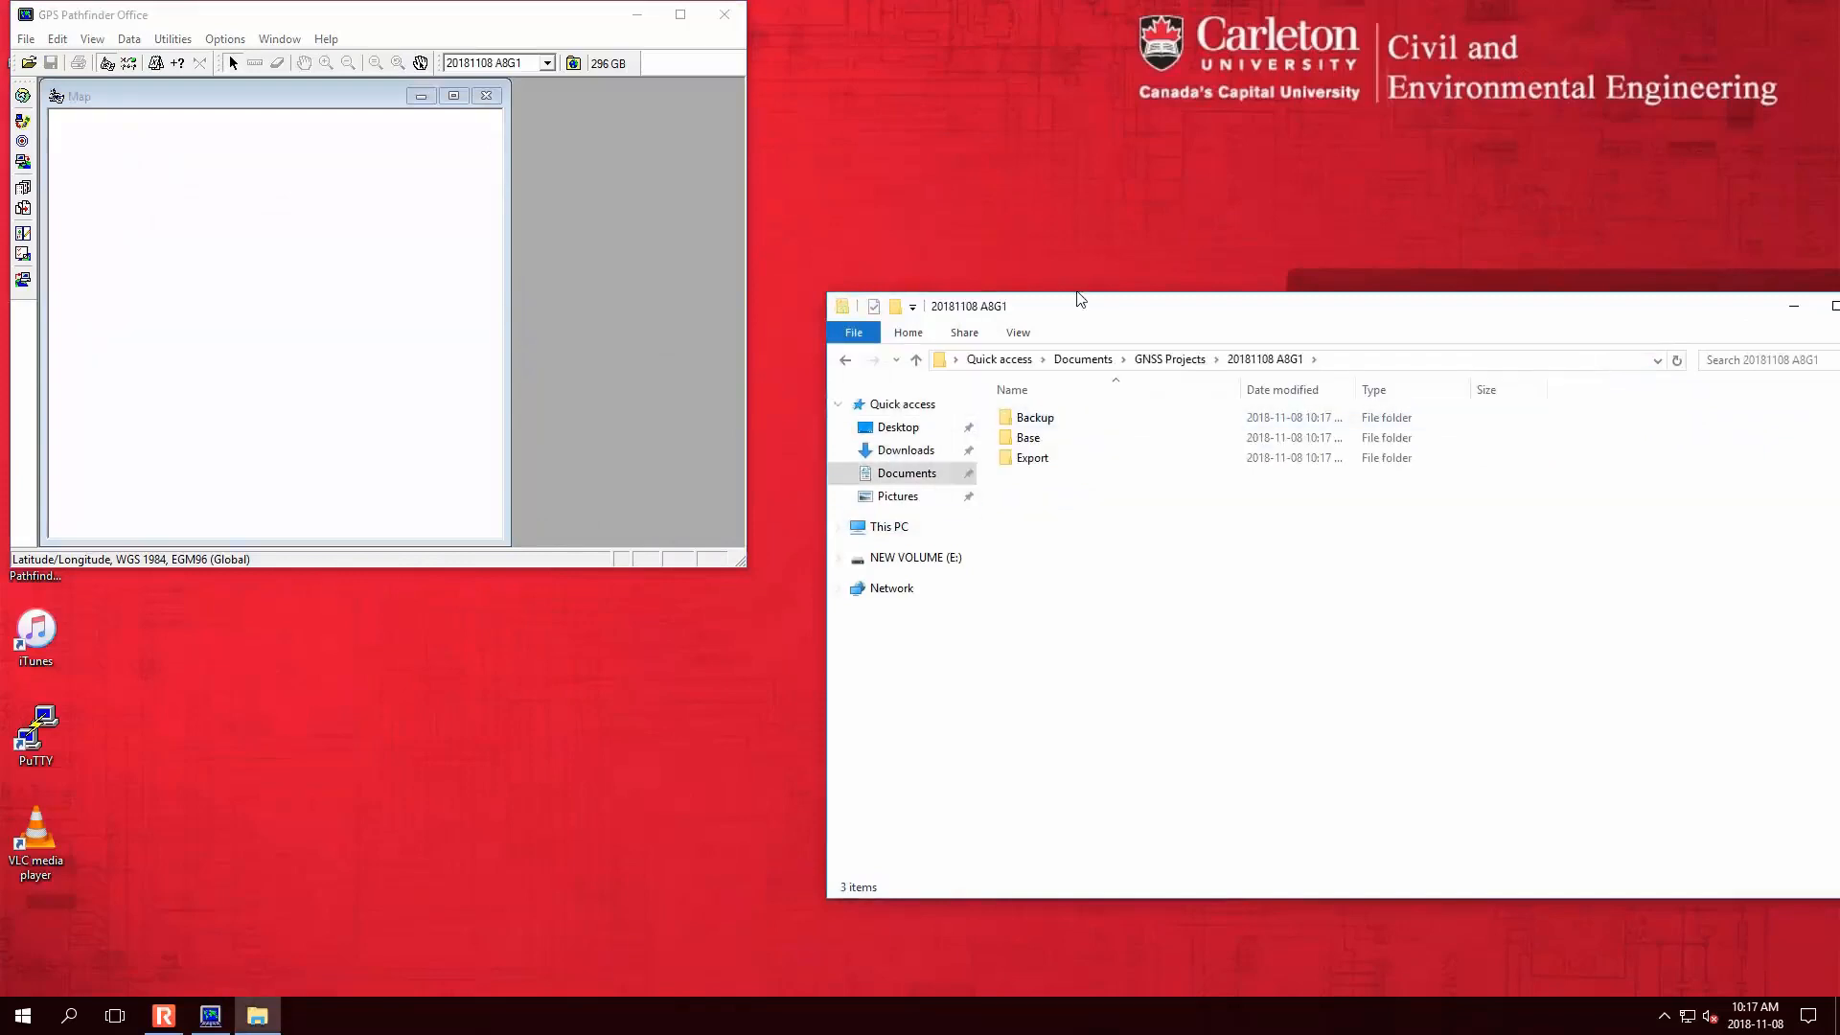
left_click_drag(1091, 315, 1021, 335)
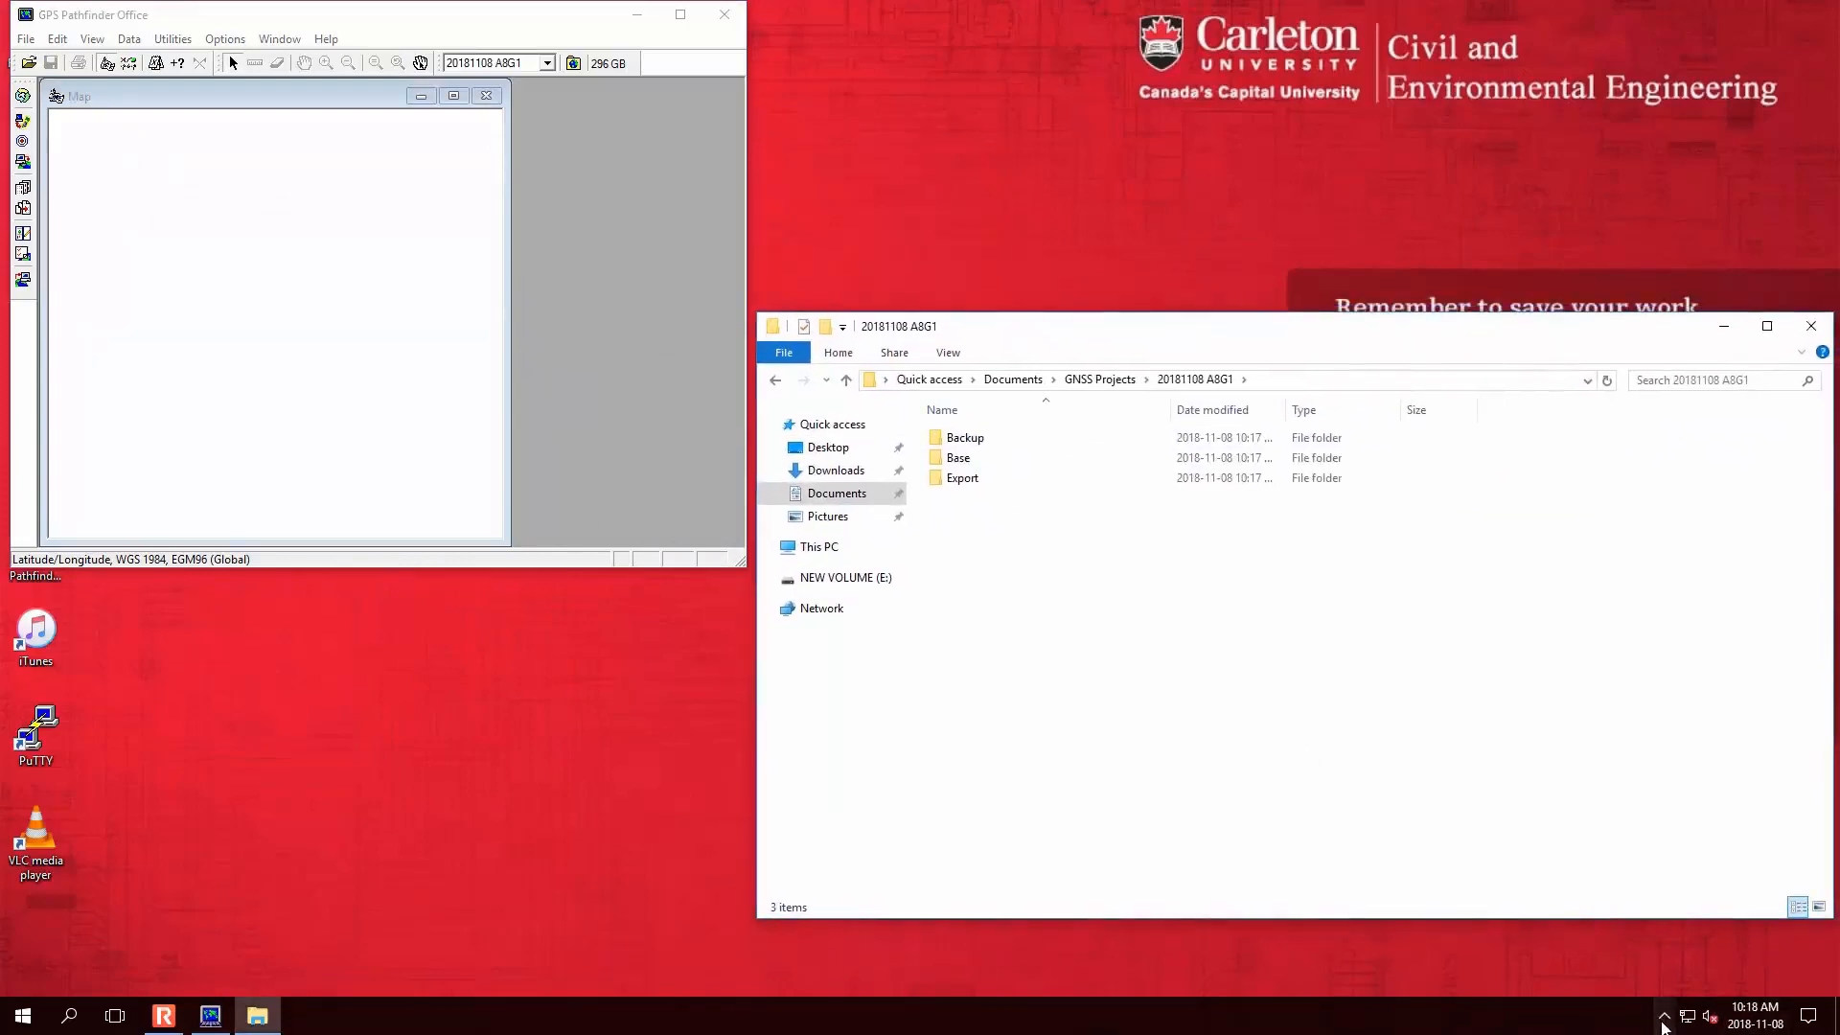
- Accept the Windows Mobile Device Center license and confirm the handheld shows Connected
left_click(1664, 1018)
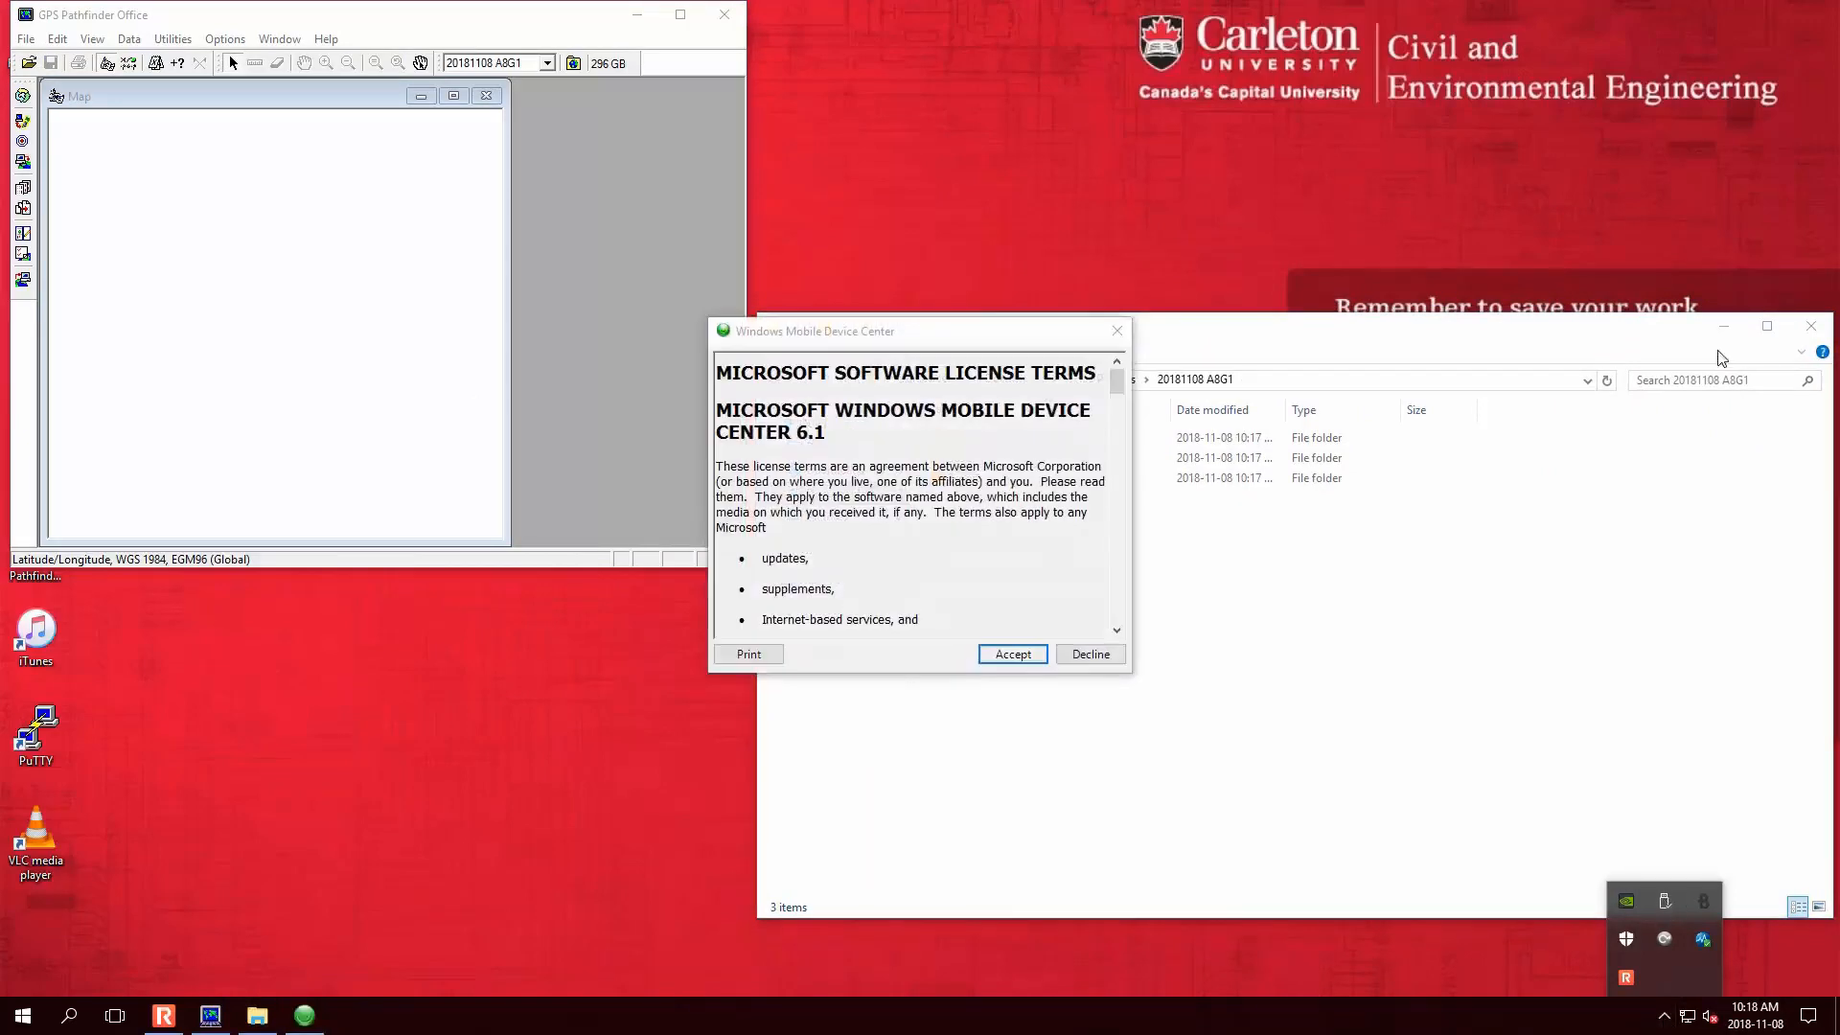
left_click(1723, 326)
left_click(1013, 654)
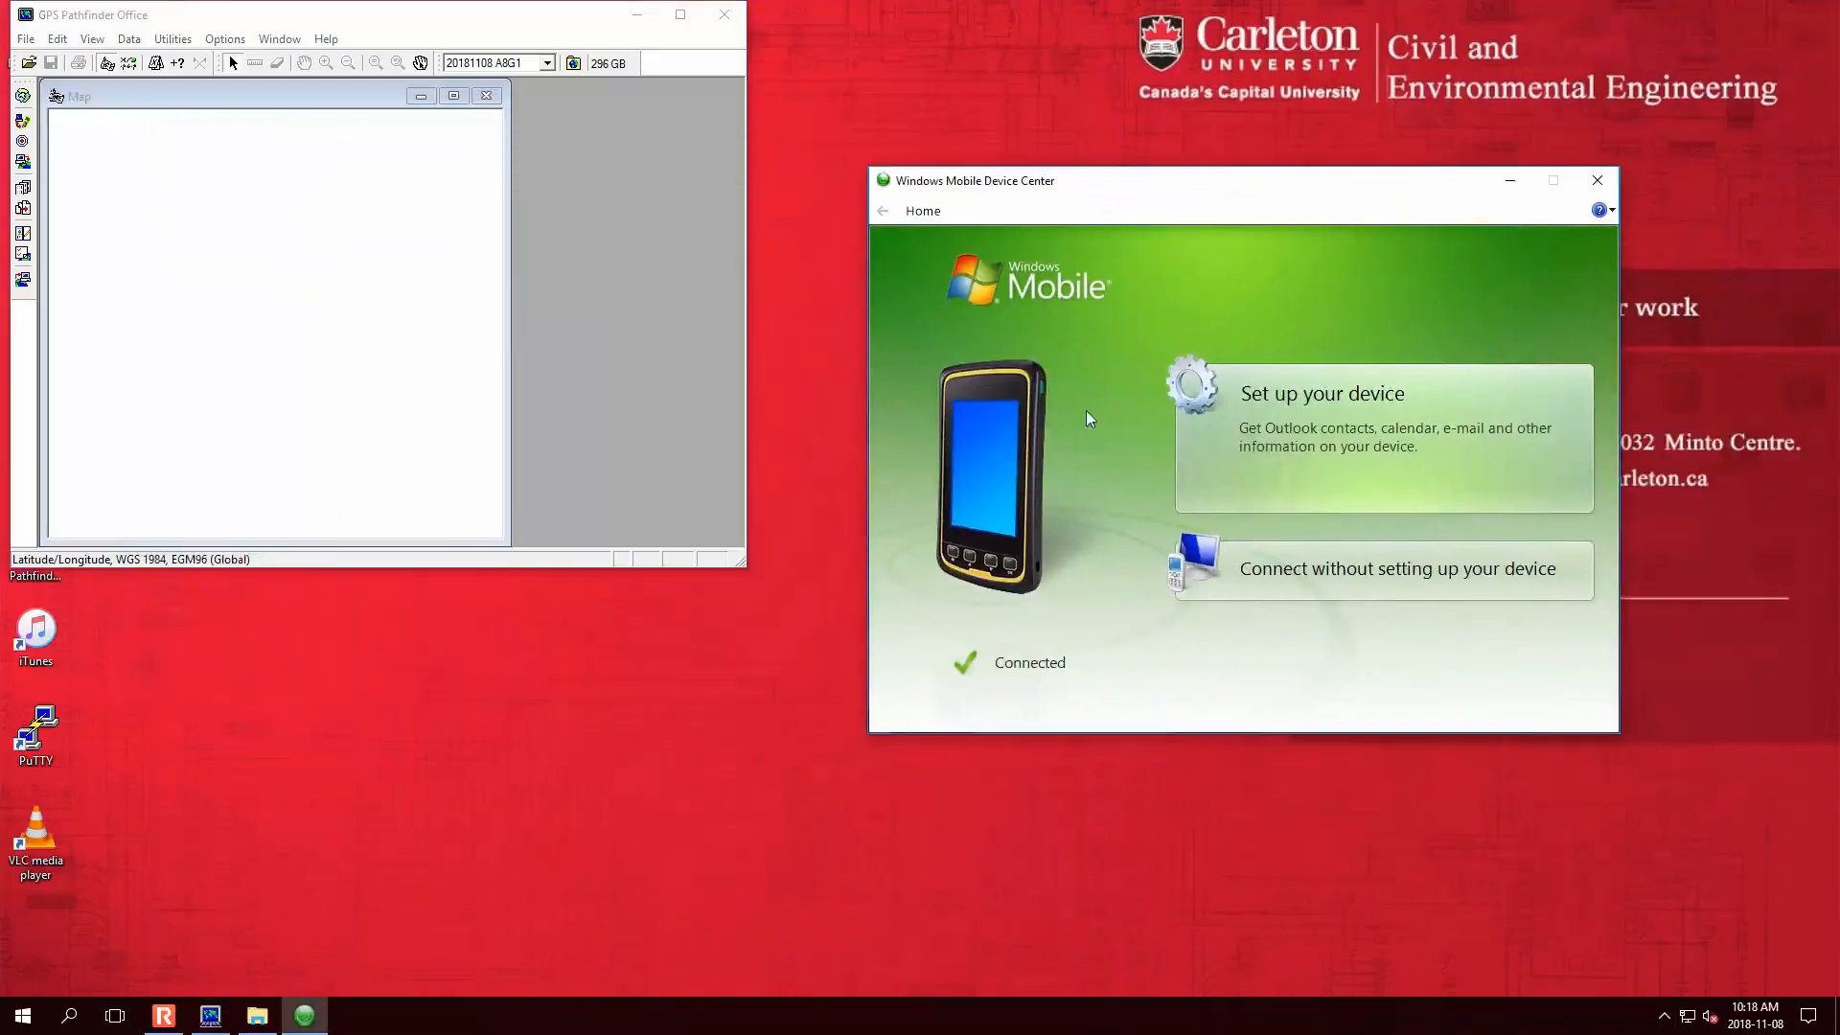
left_click(173, 39)
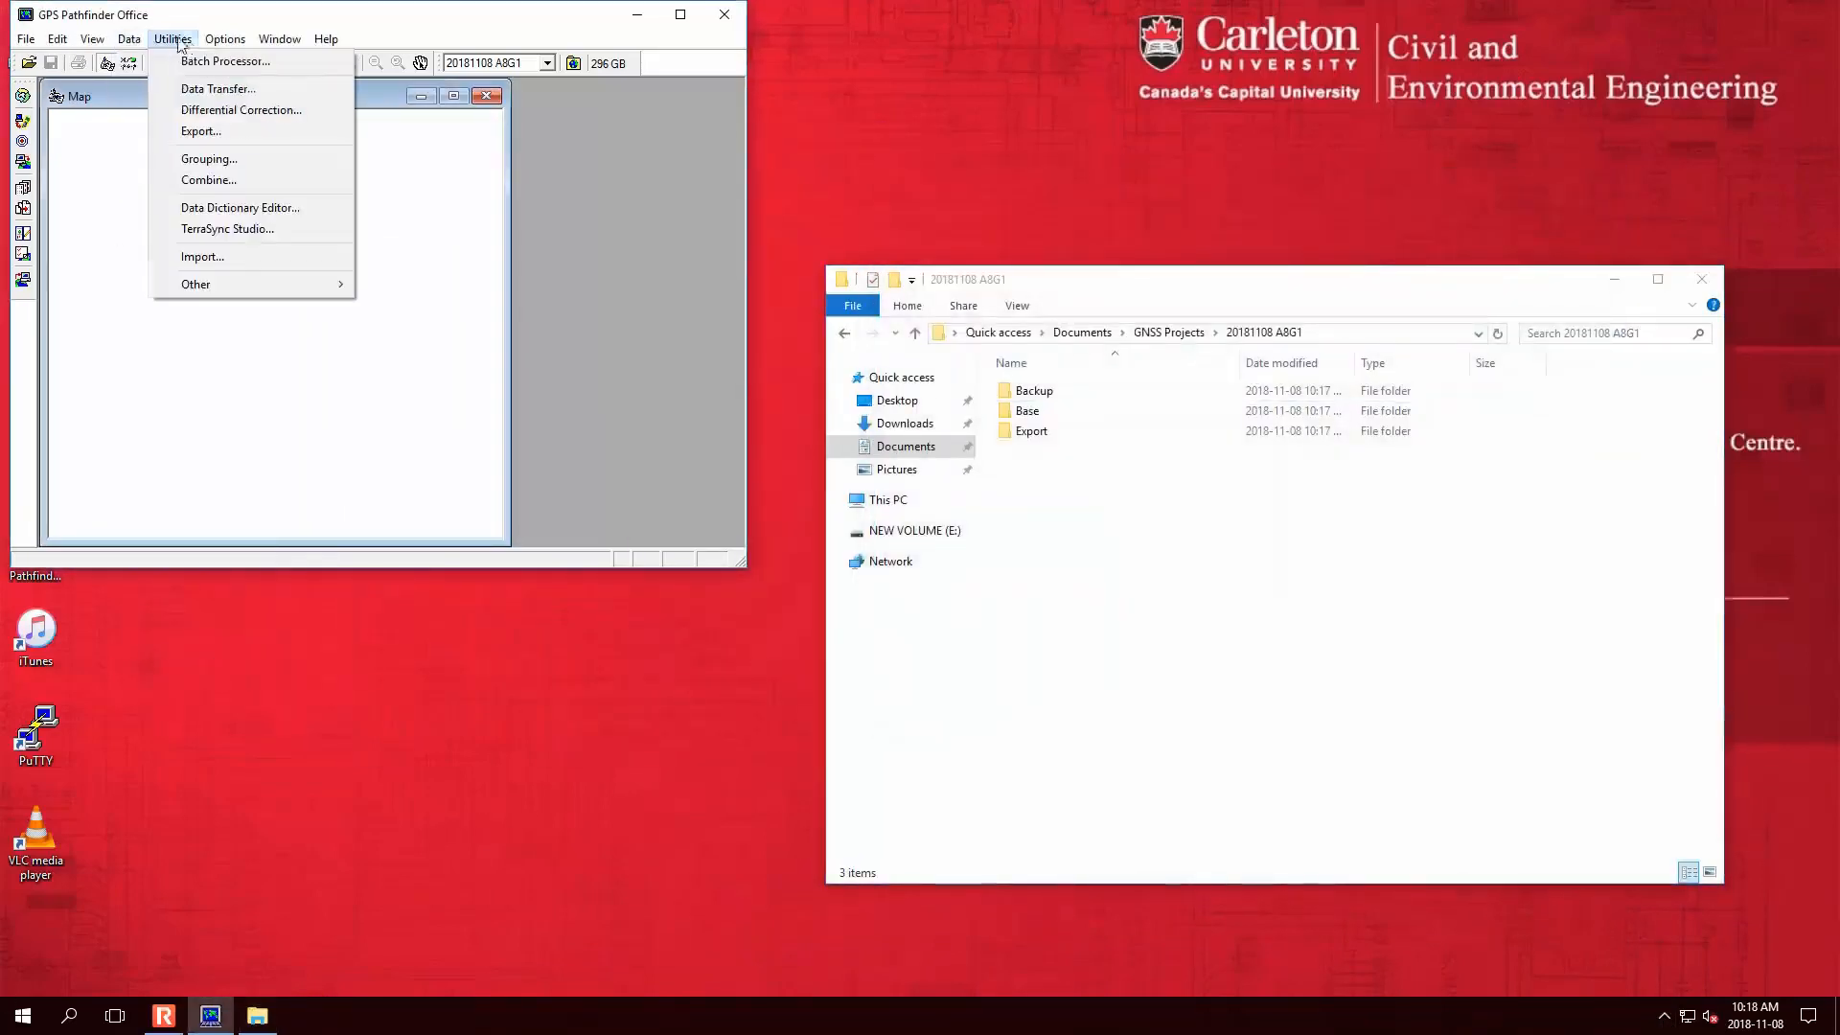
- Transfer the A10G7GNSS_CIVE2004_Jund2018 data file from the handheld via Data Transfer
left_click(222, 88)
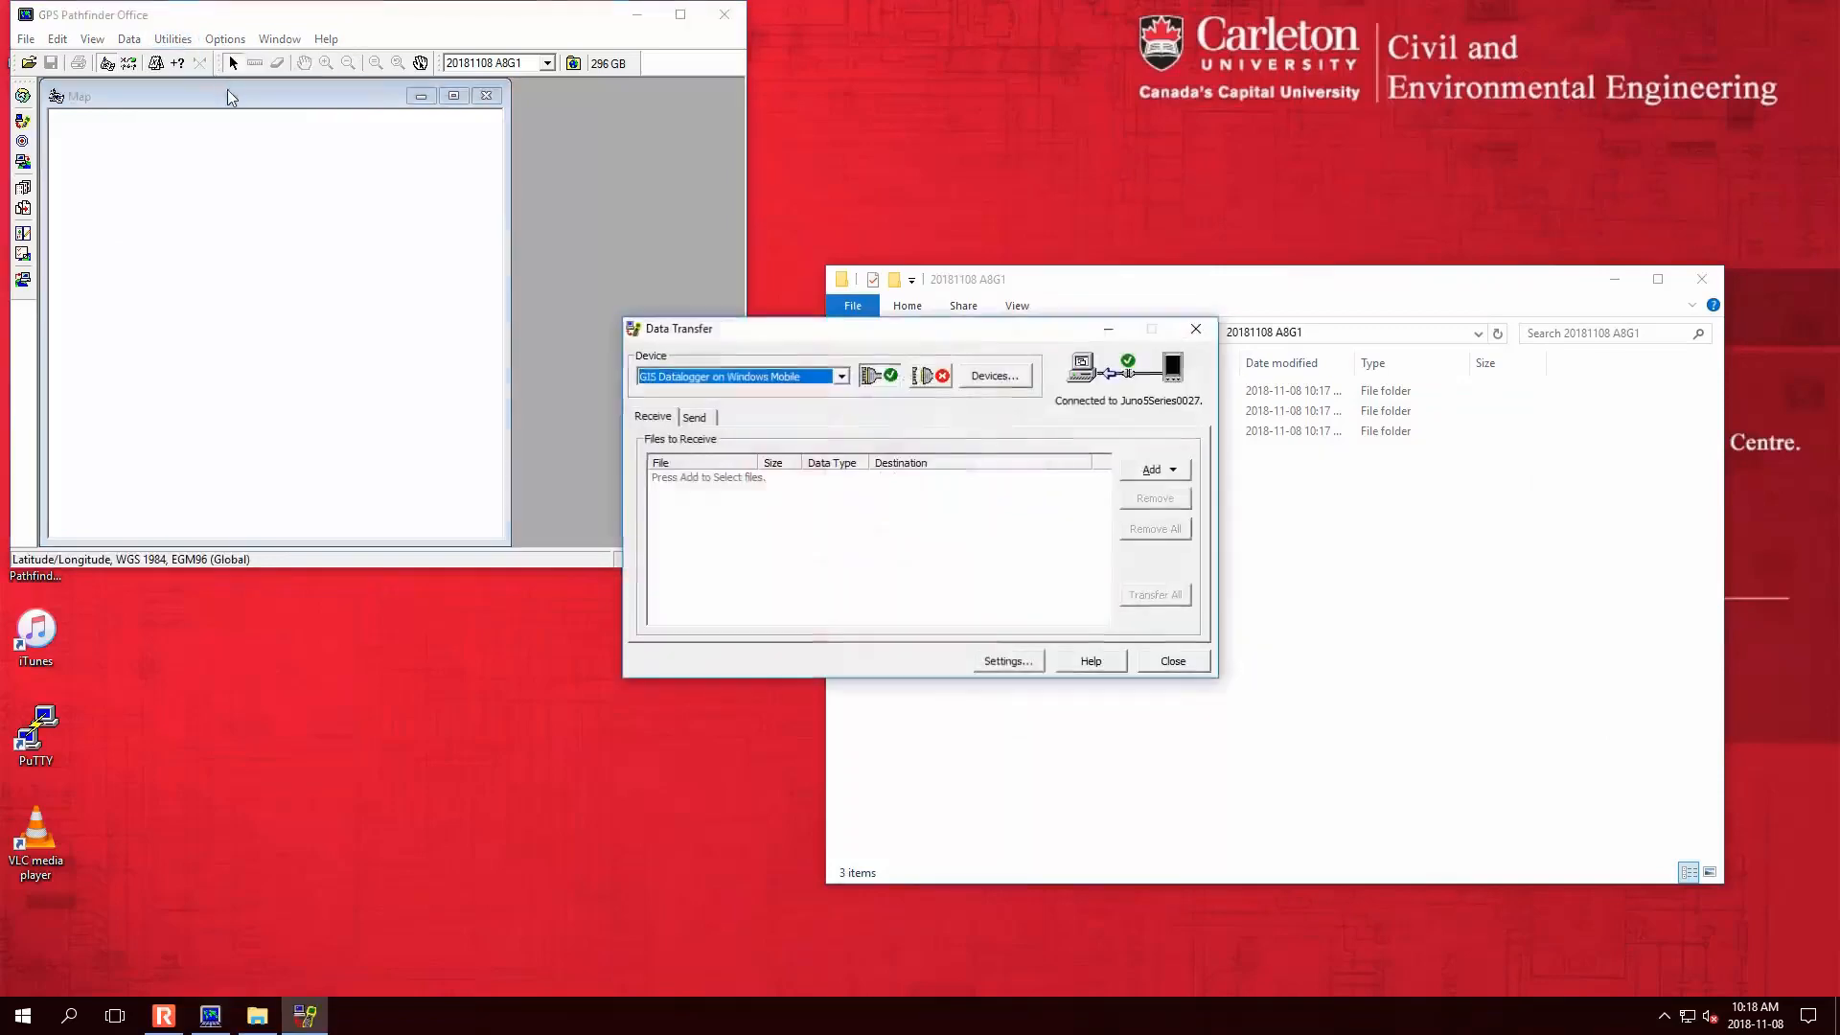
left_click_drag(1102, 328, 648, 326)
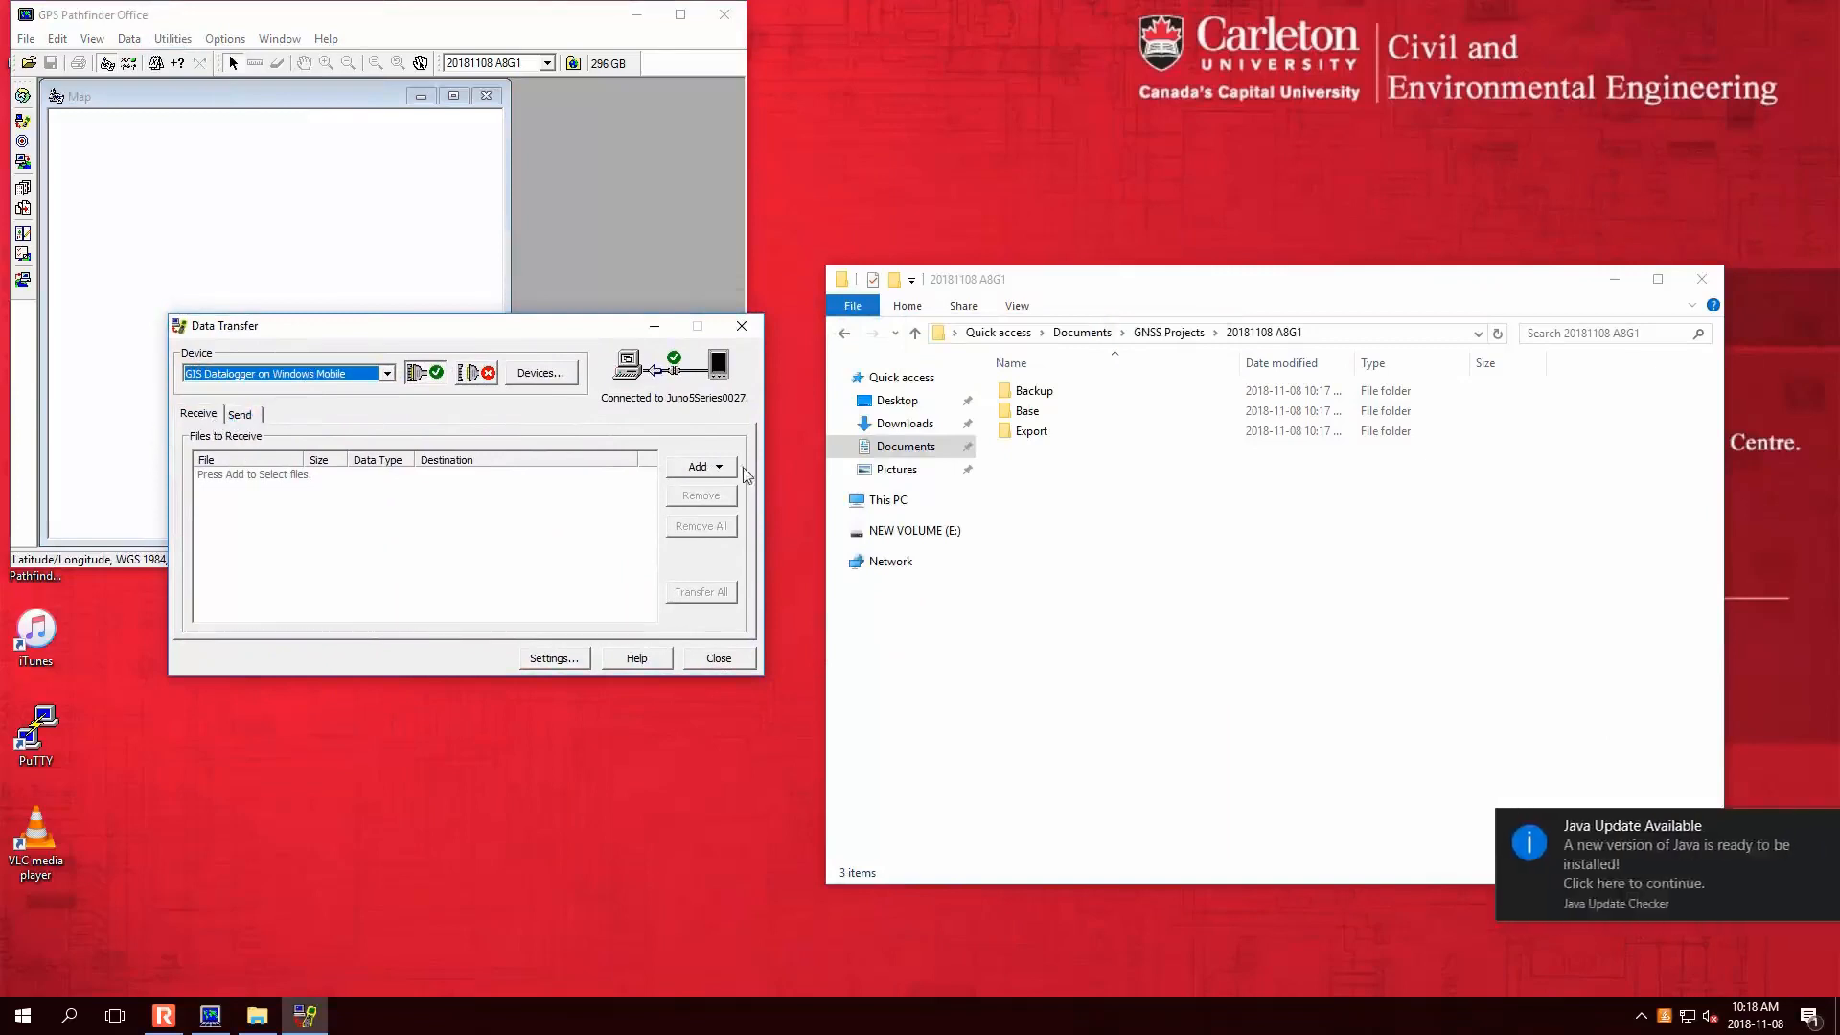
left_click(721, 470)
left_click(721, 491)
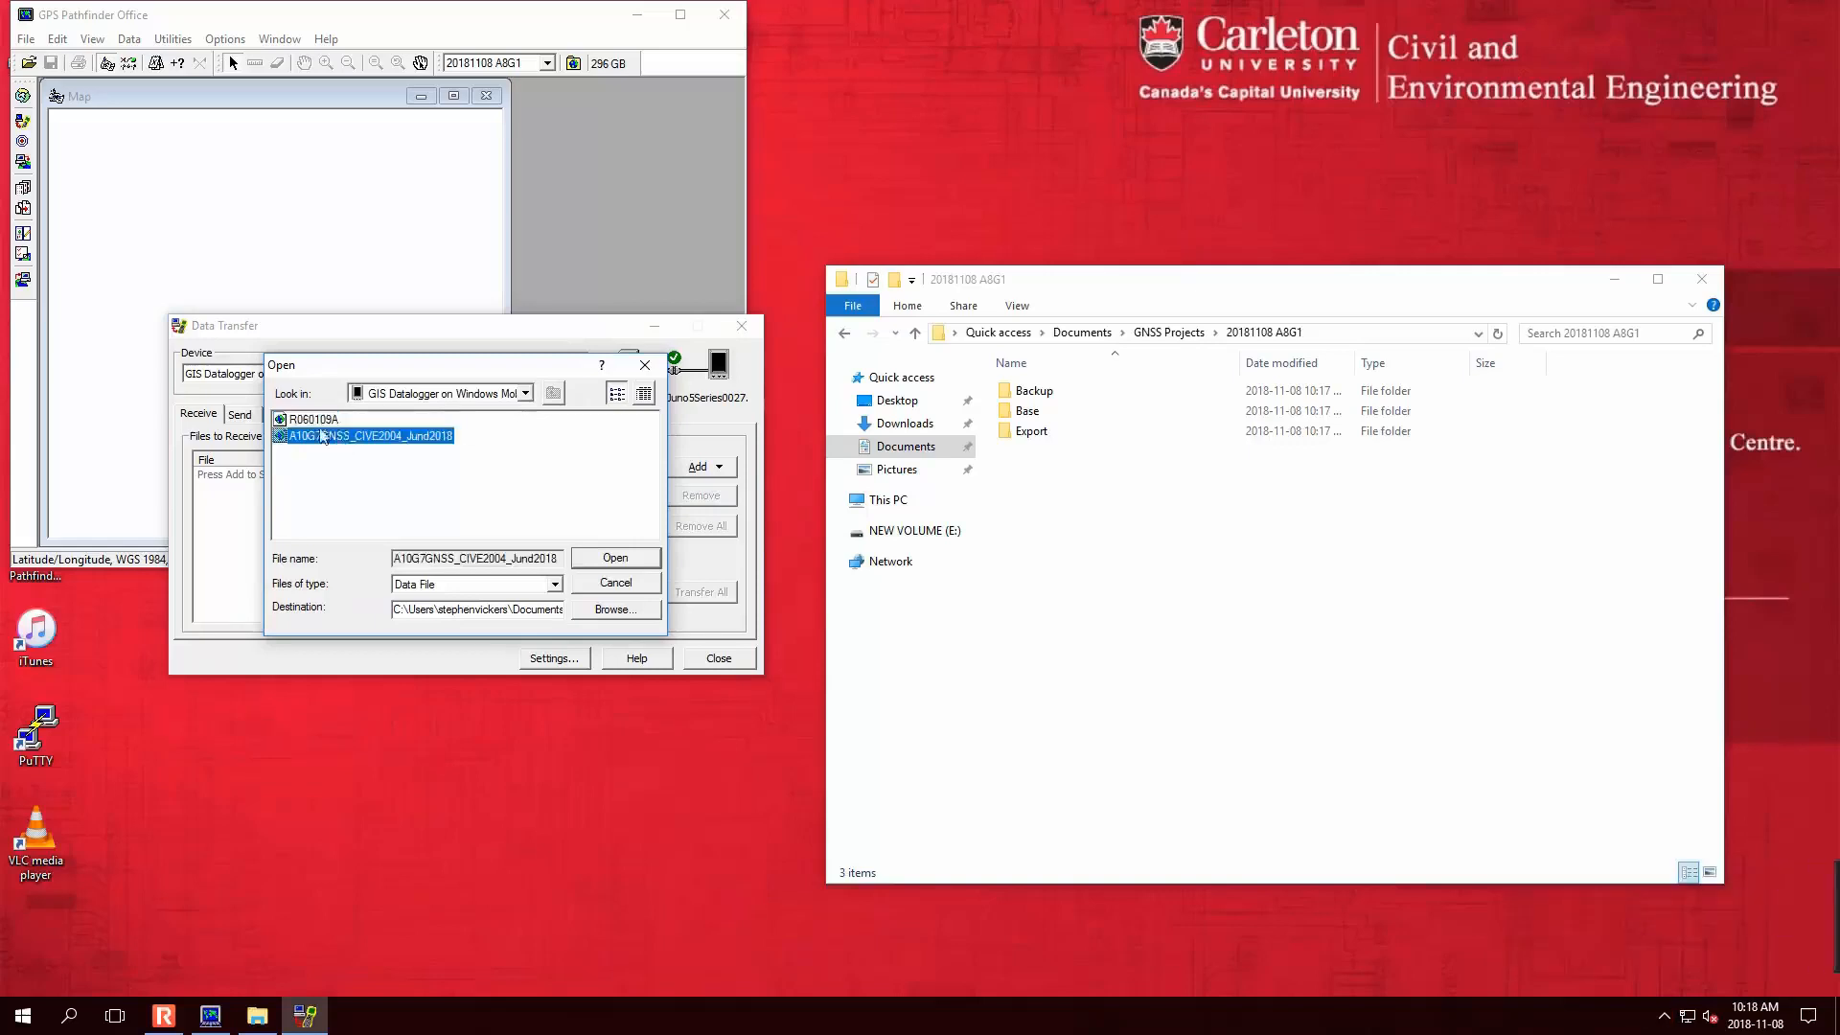
left_click(310, 423)
left_click(316, 436)
left_click(656, 564)
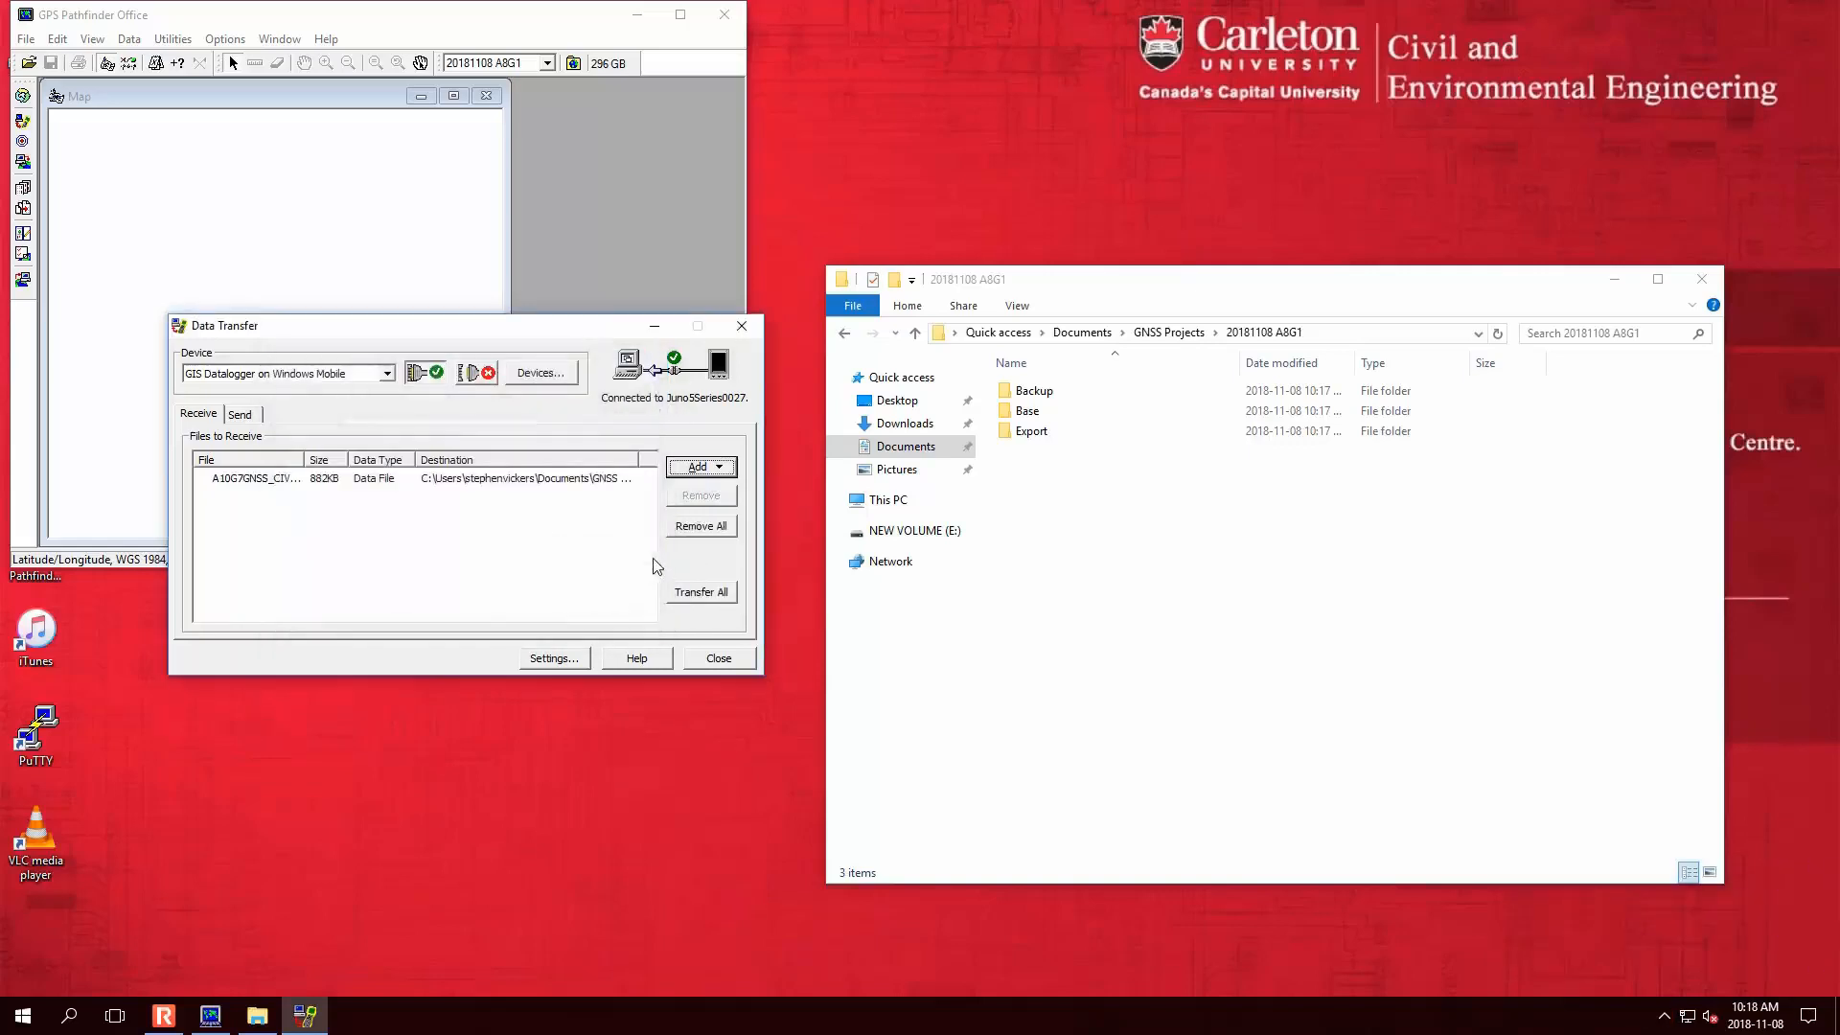
left_click(725, 597)
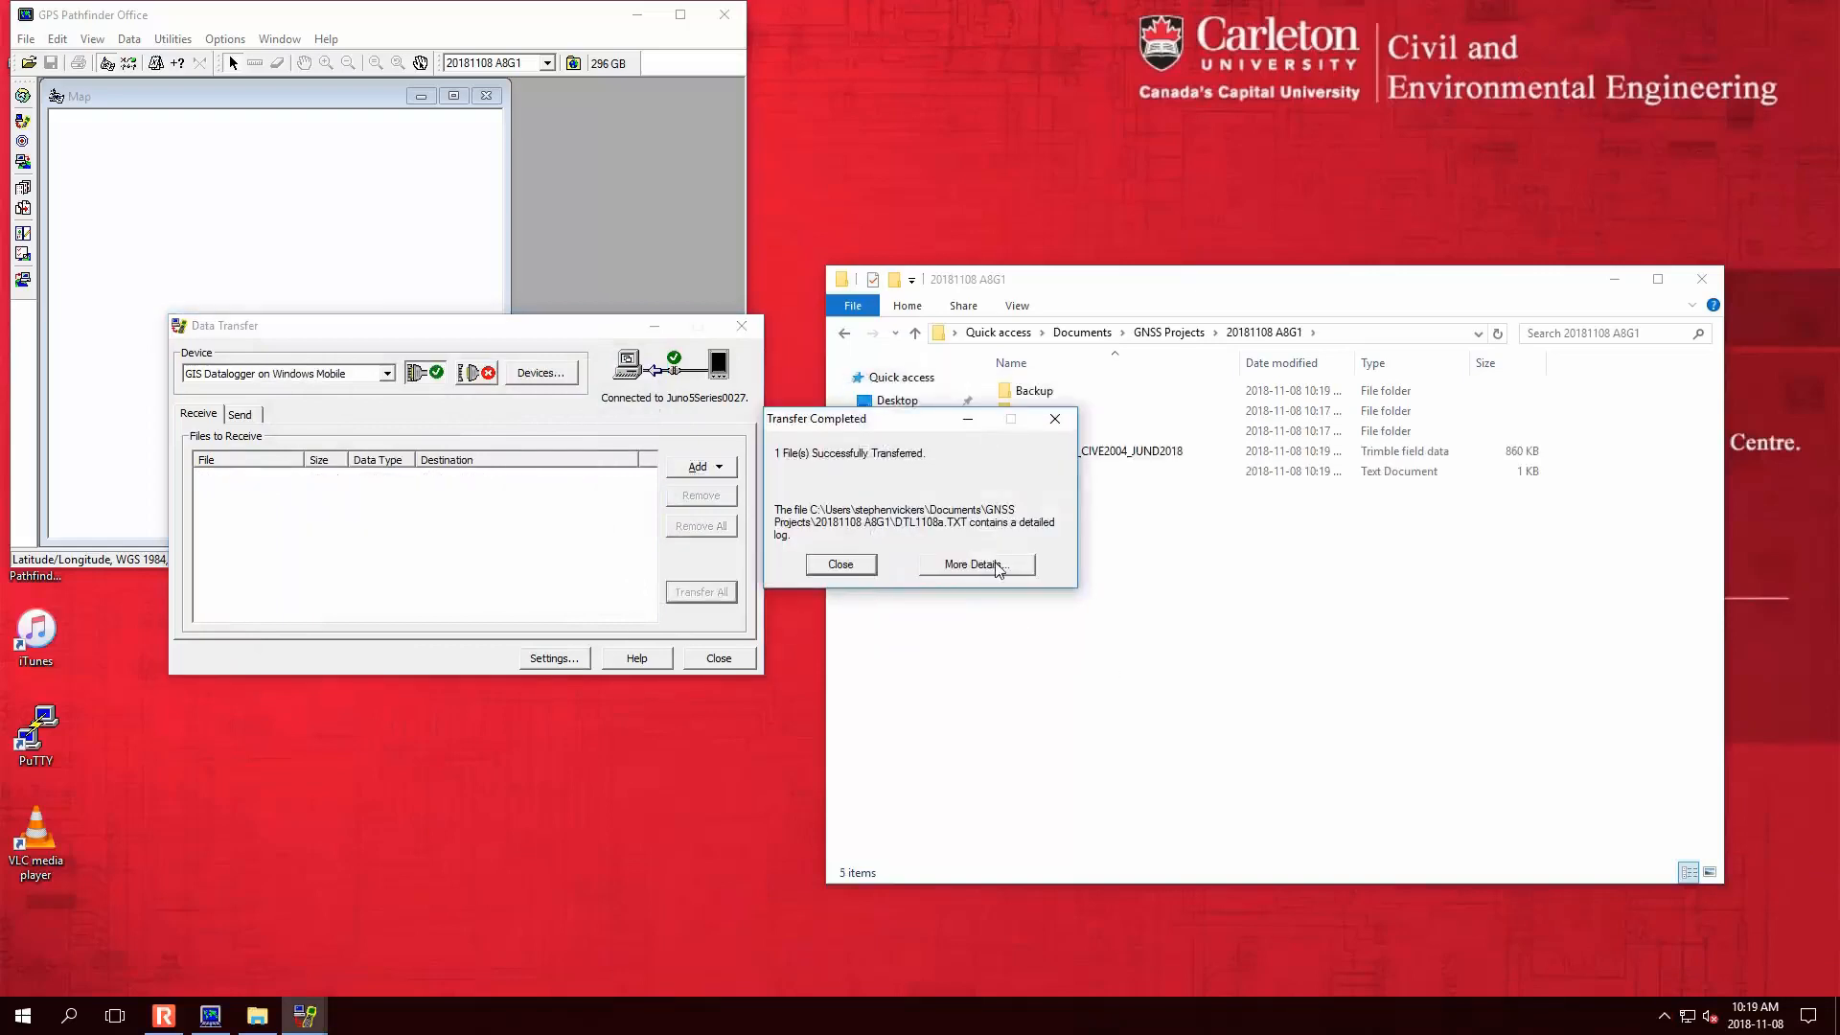
- Review the DTL1108a transfer log and dismiss the Transfer Completed message
left_click(1000, 569)
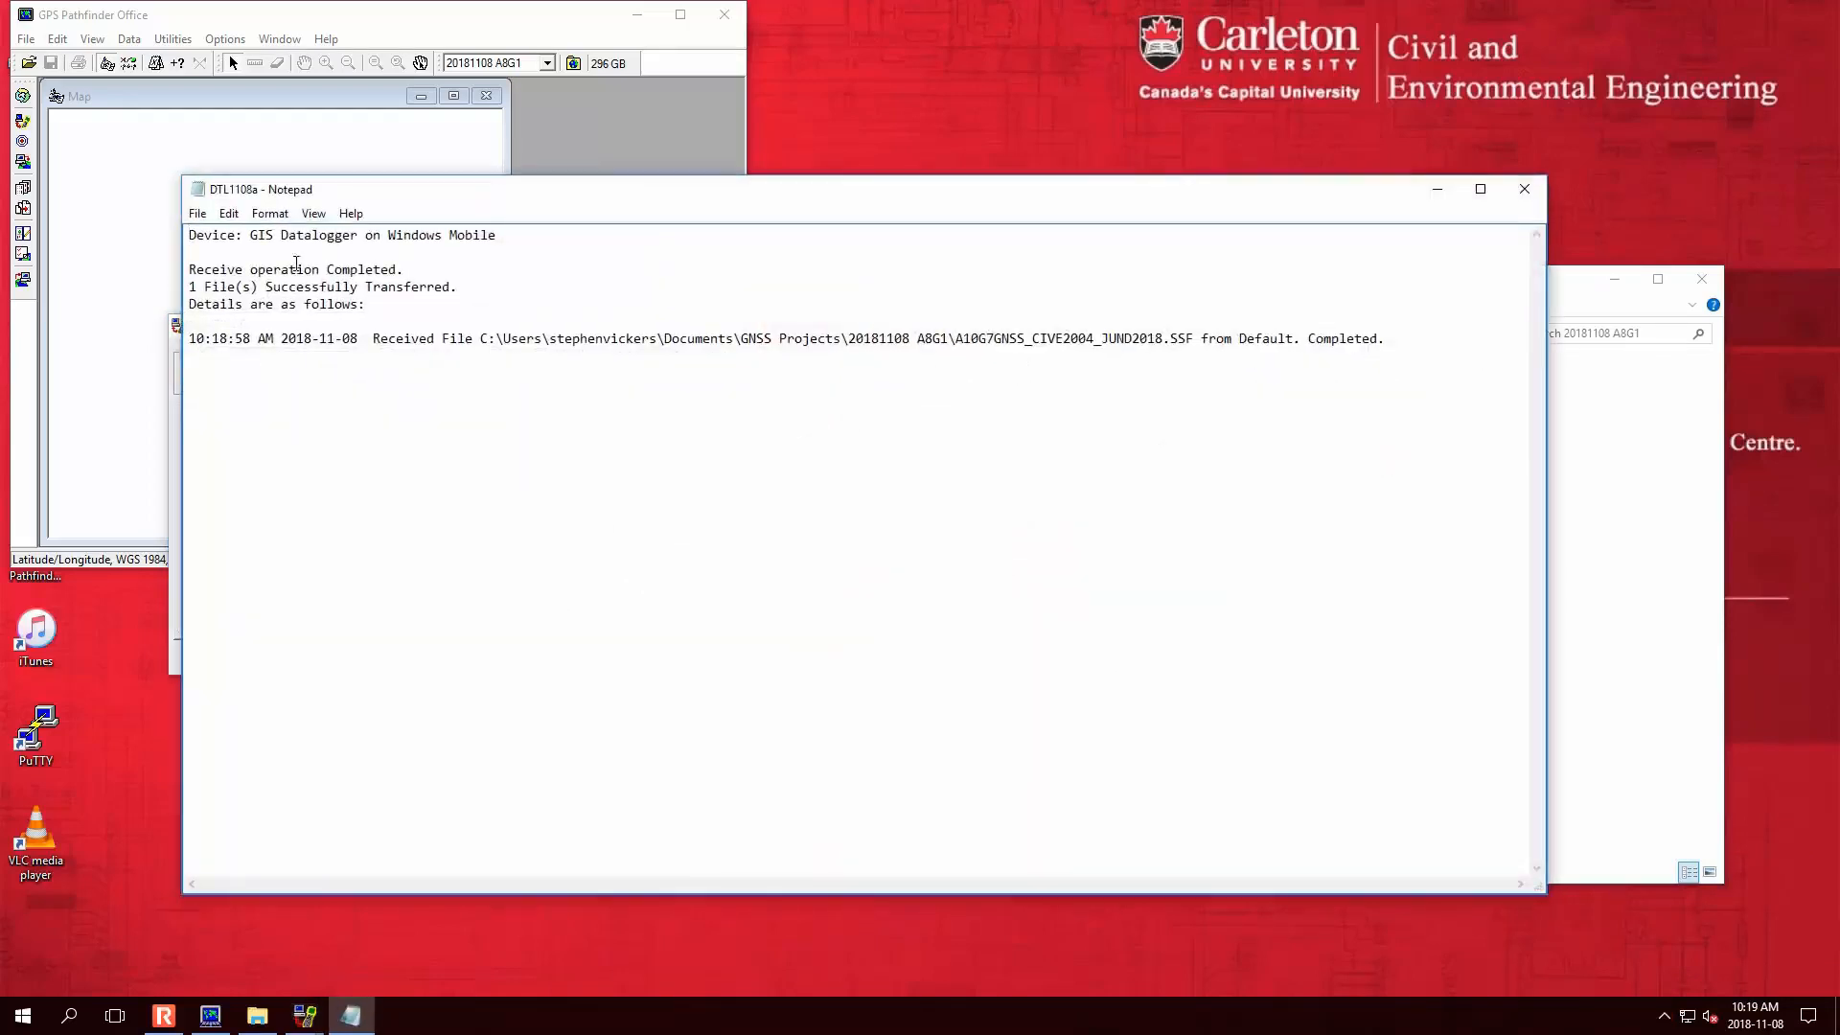
left_click(1525, 189)
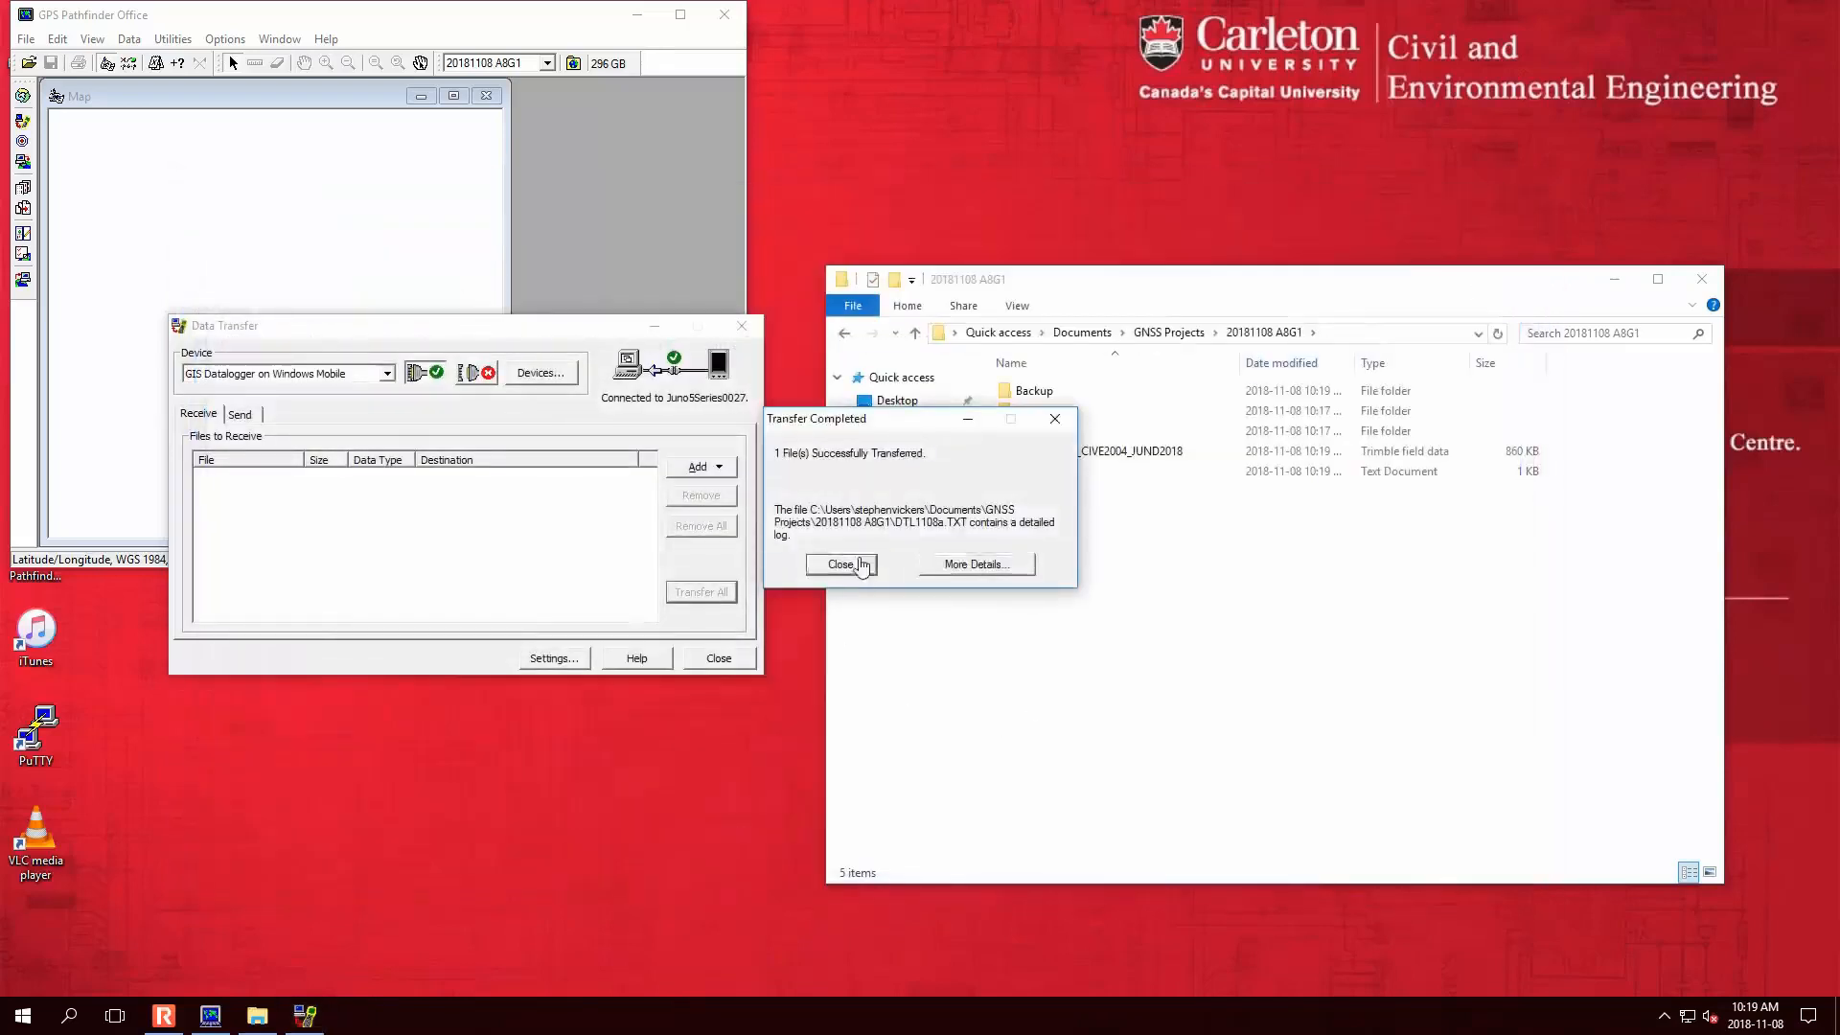
left_click(856, 570)
double_click(1078, 472)
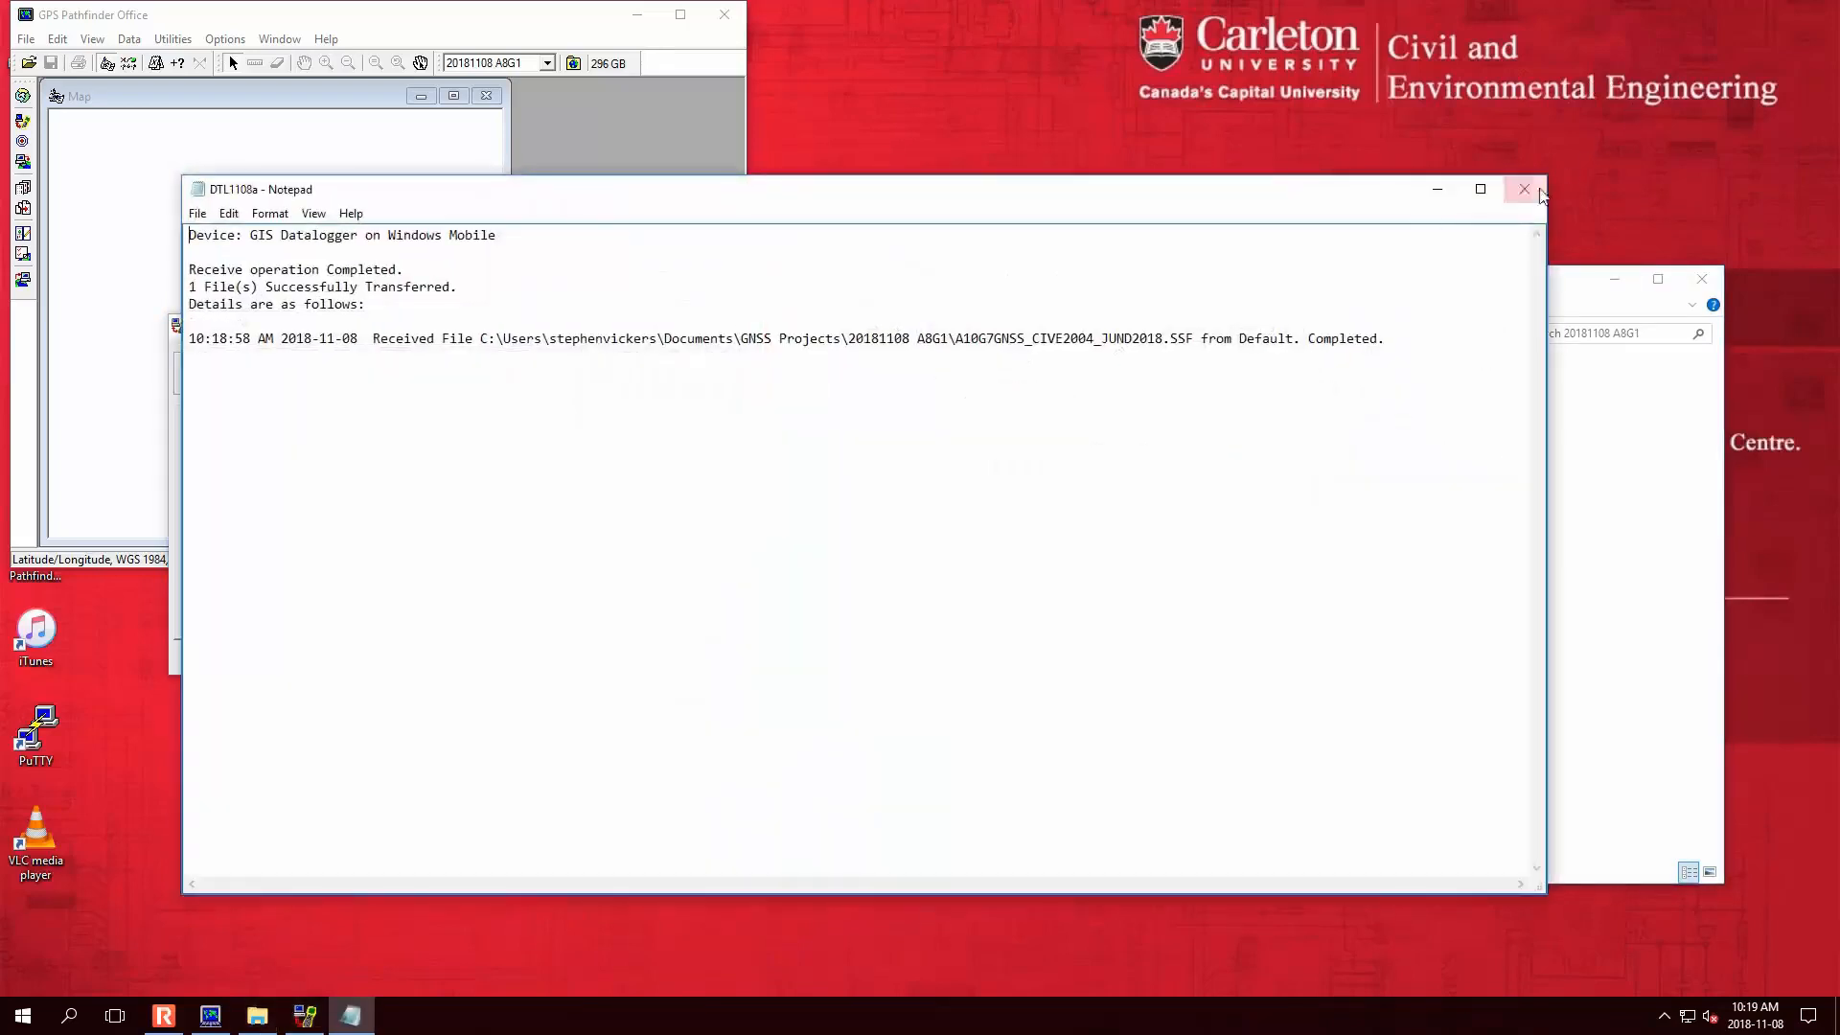
key("alt+F4")
- Open A10G7GNSS_CIVE2004_JUND2018.SSF on the map and close Data Transfer
left_click(1078, 451)
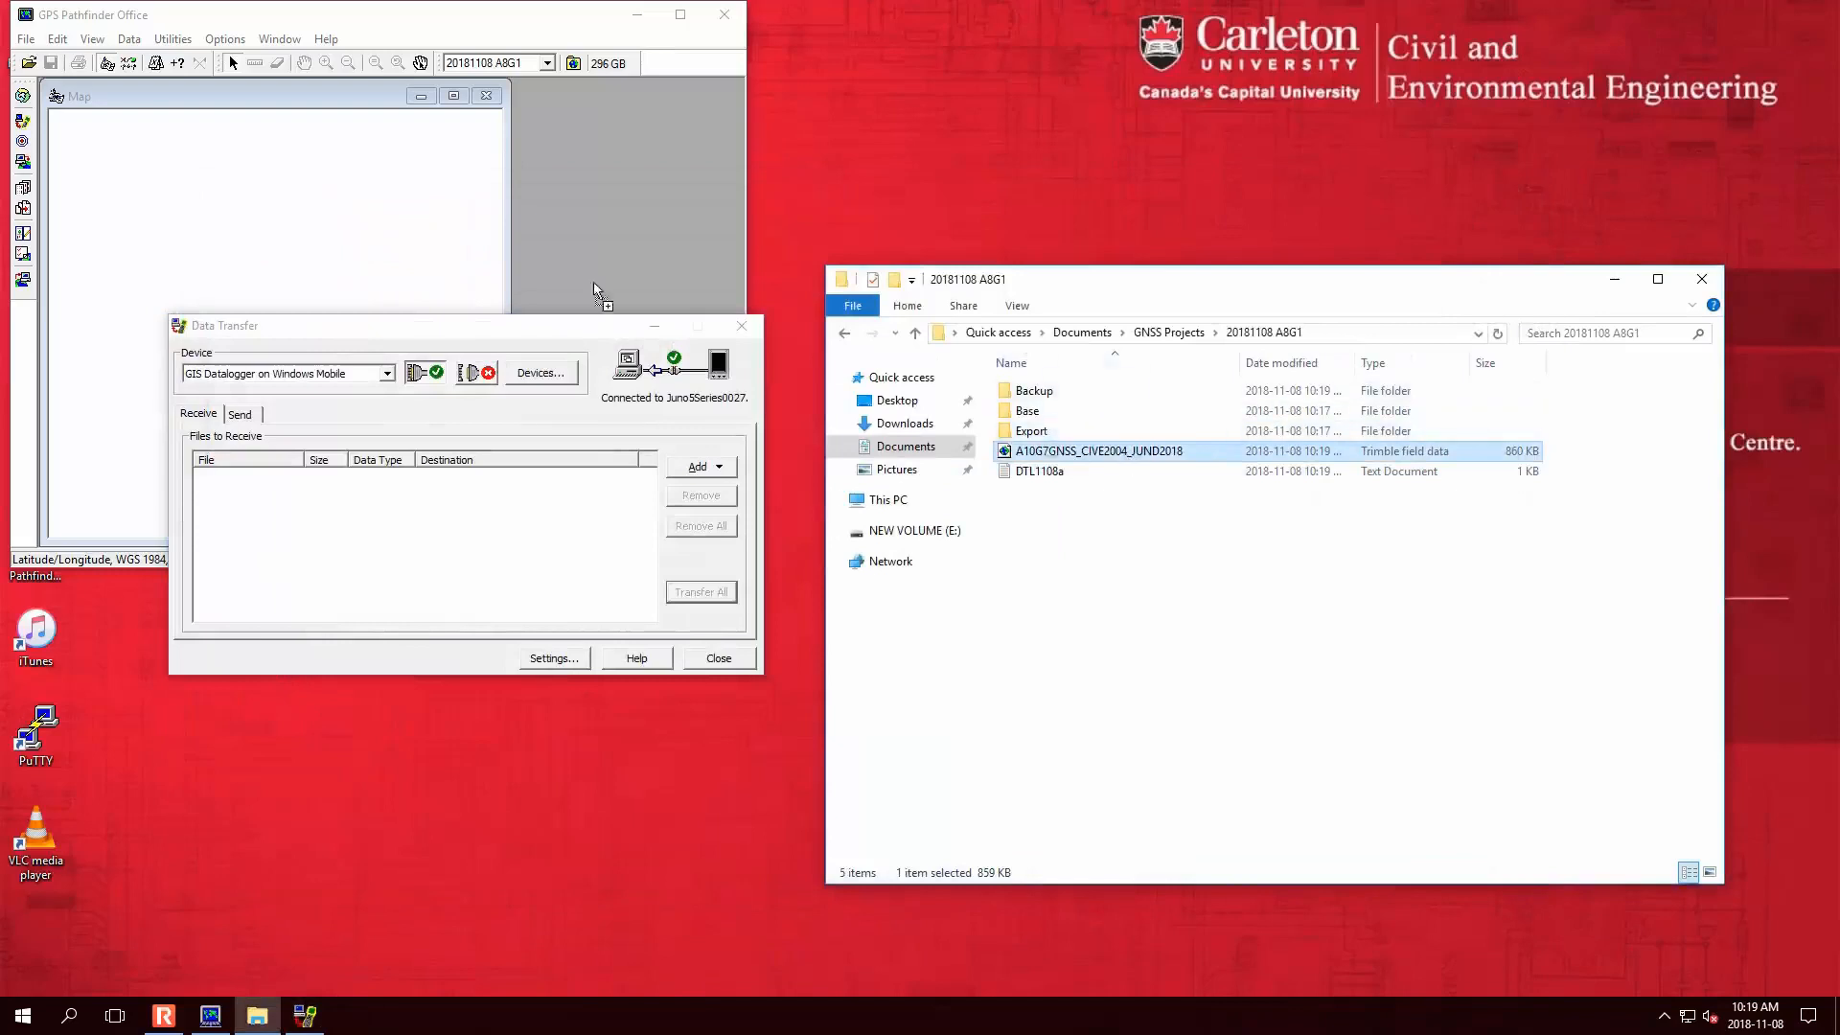
left_click(741, 326)
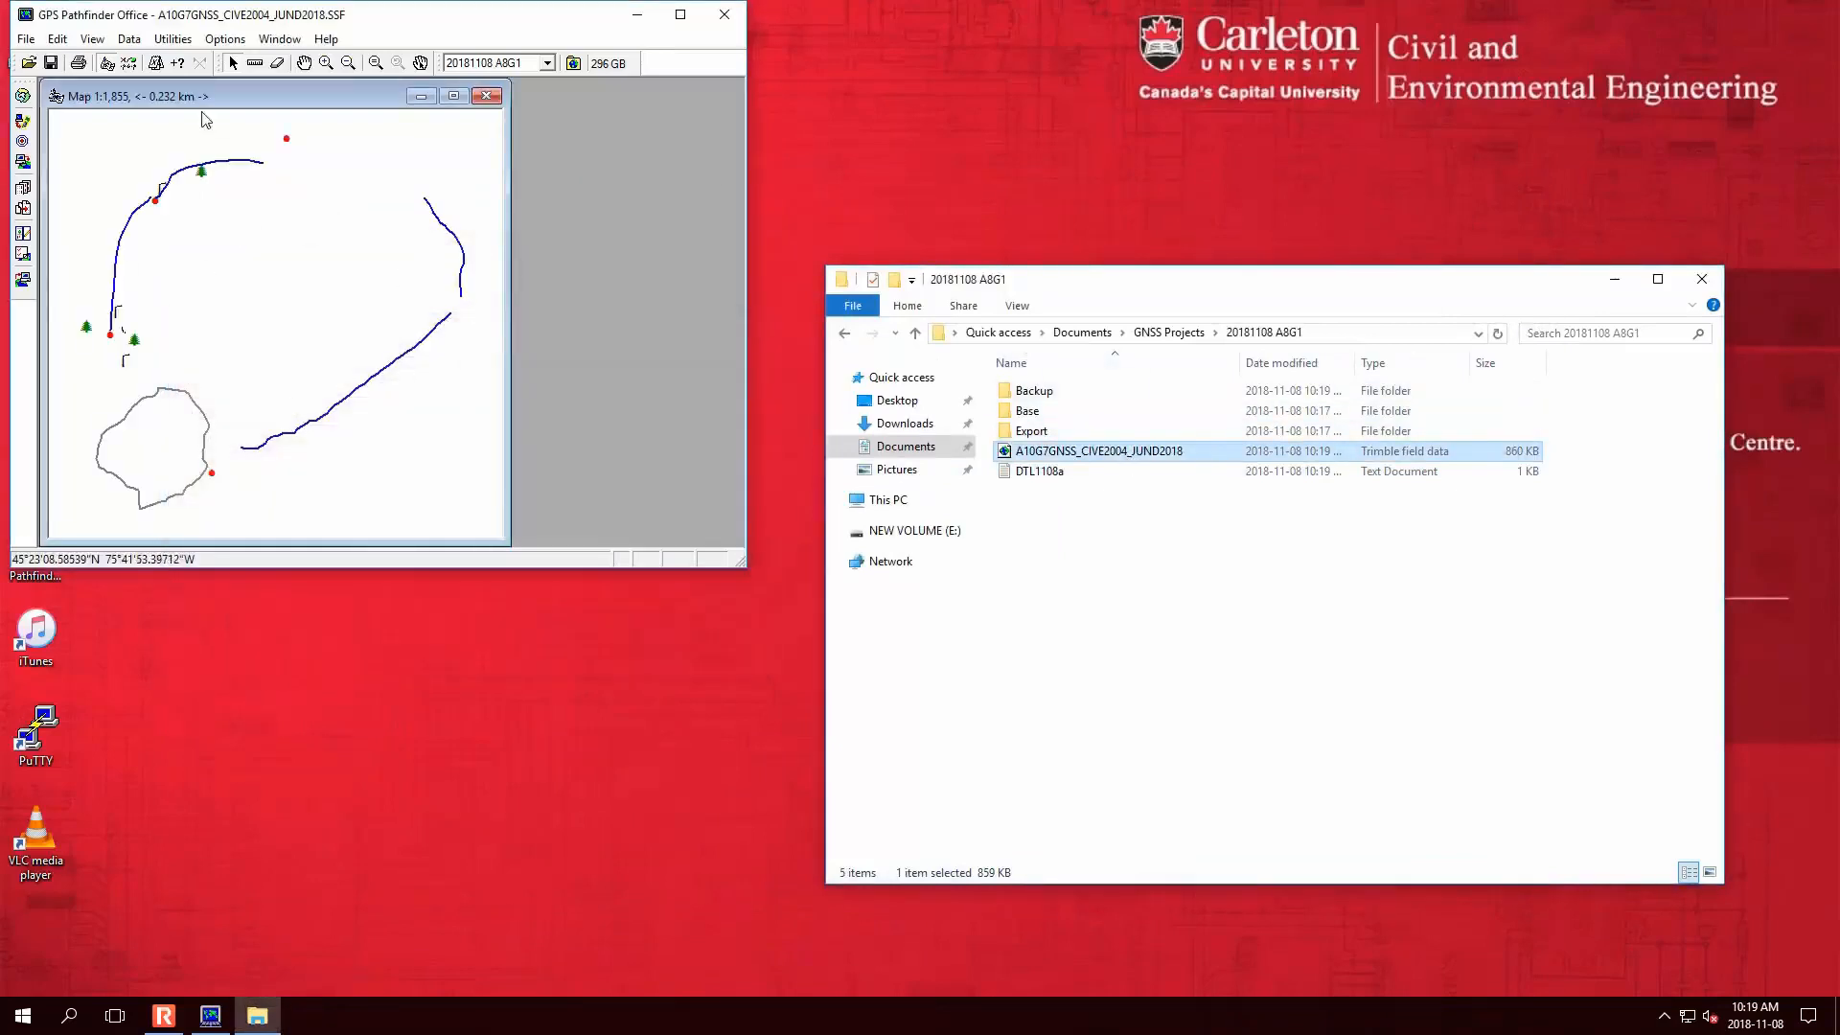
left_click(129, 38)
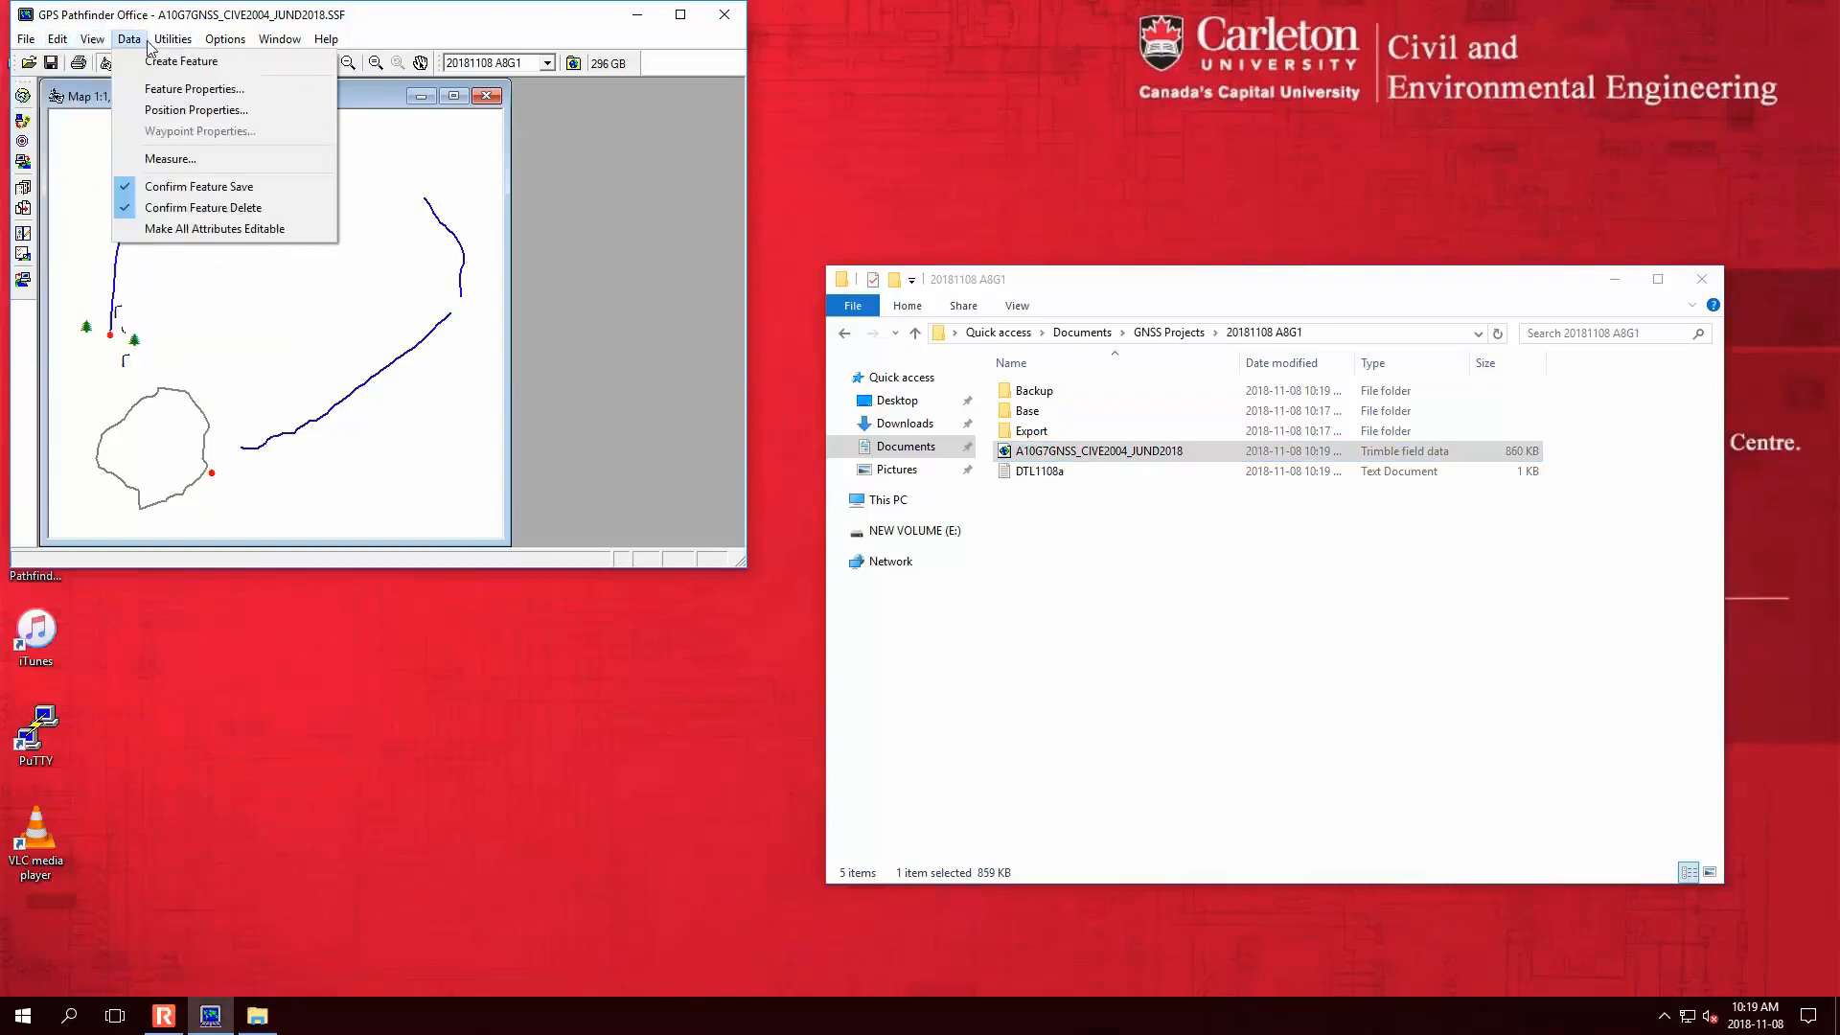
mouse_move(173, 46)
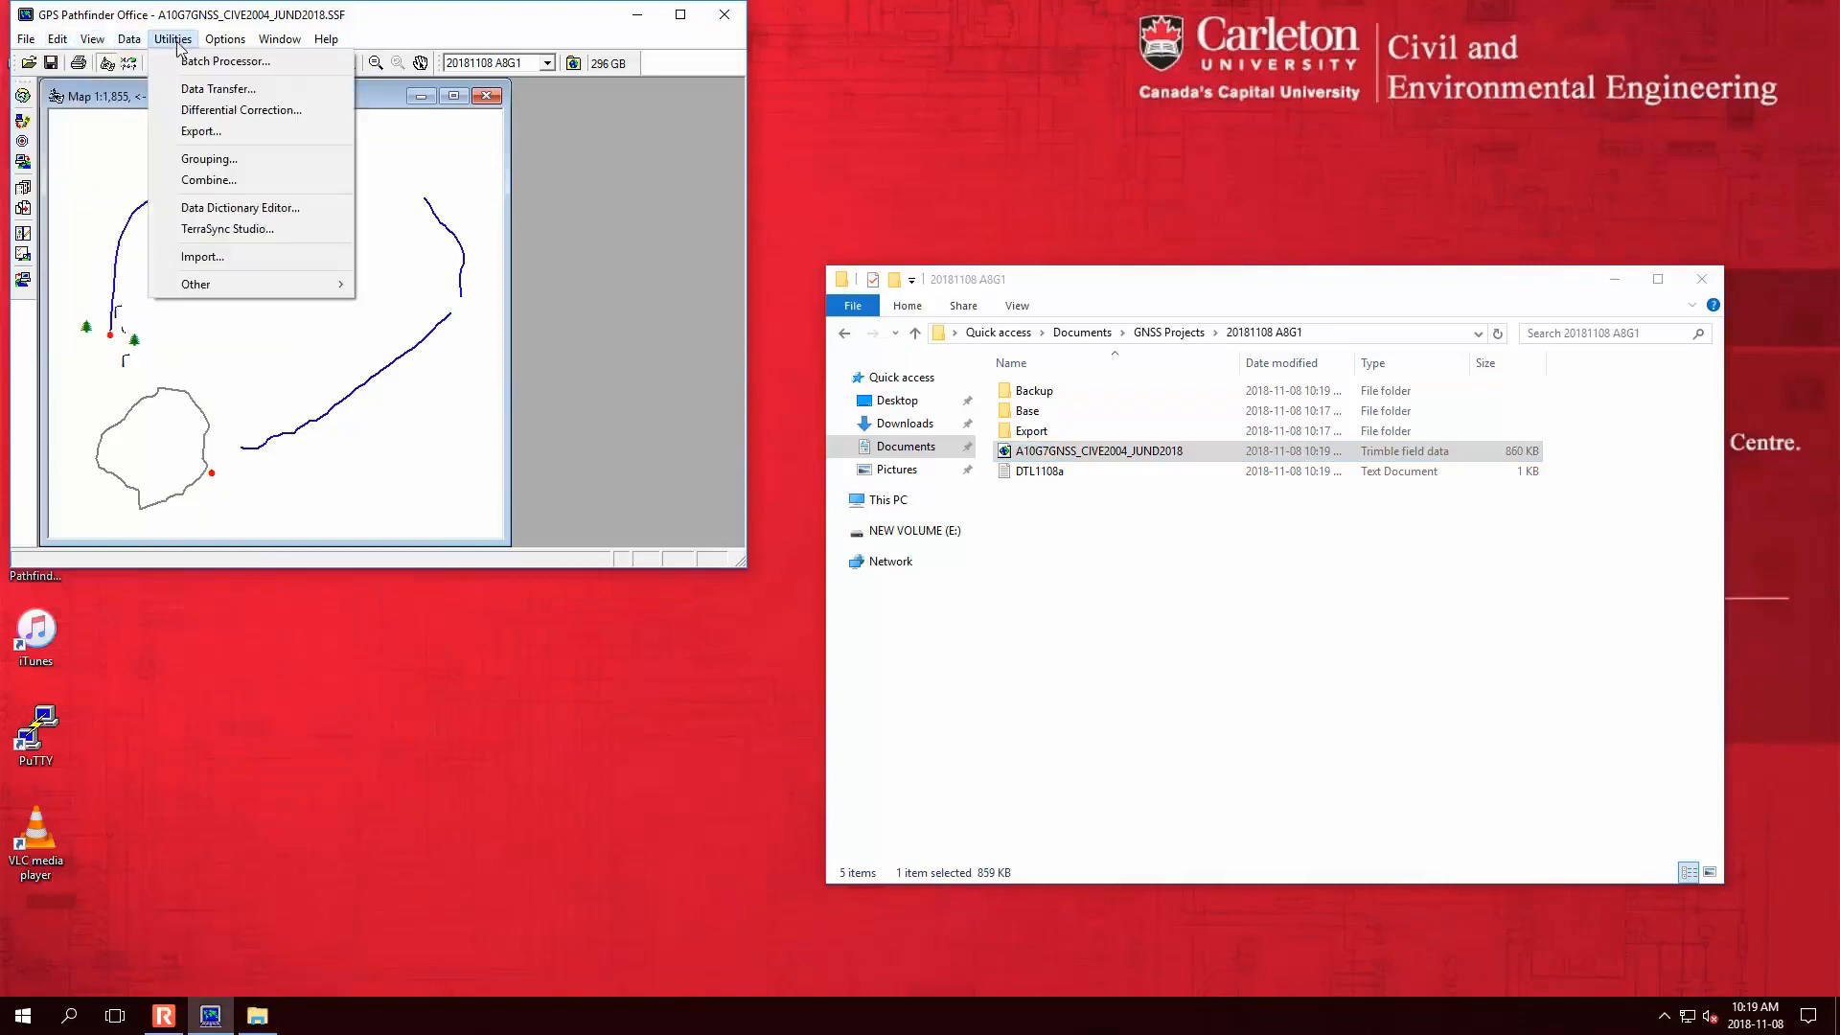
- Set the coordinate system to Canada, zone Modified TM Zone 09
left_click(275, 84)
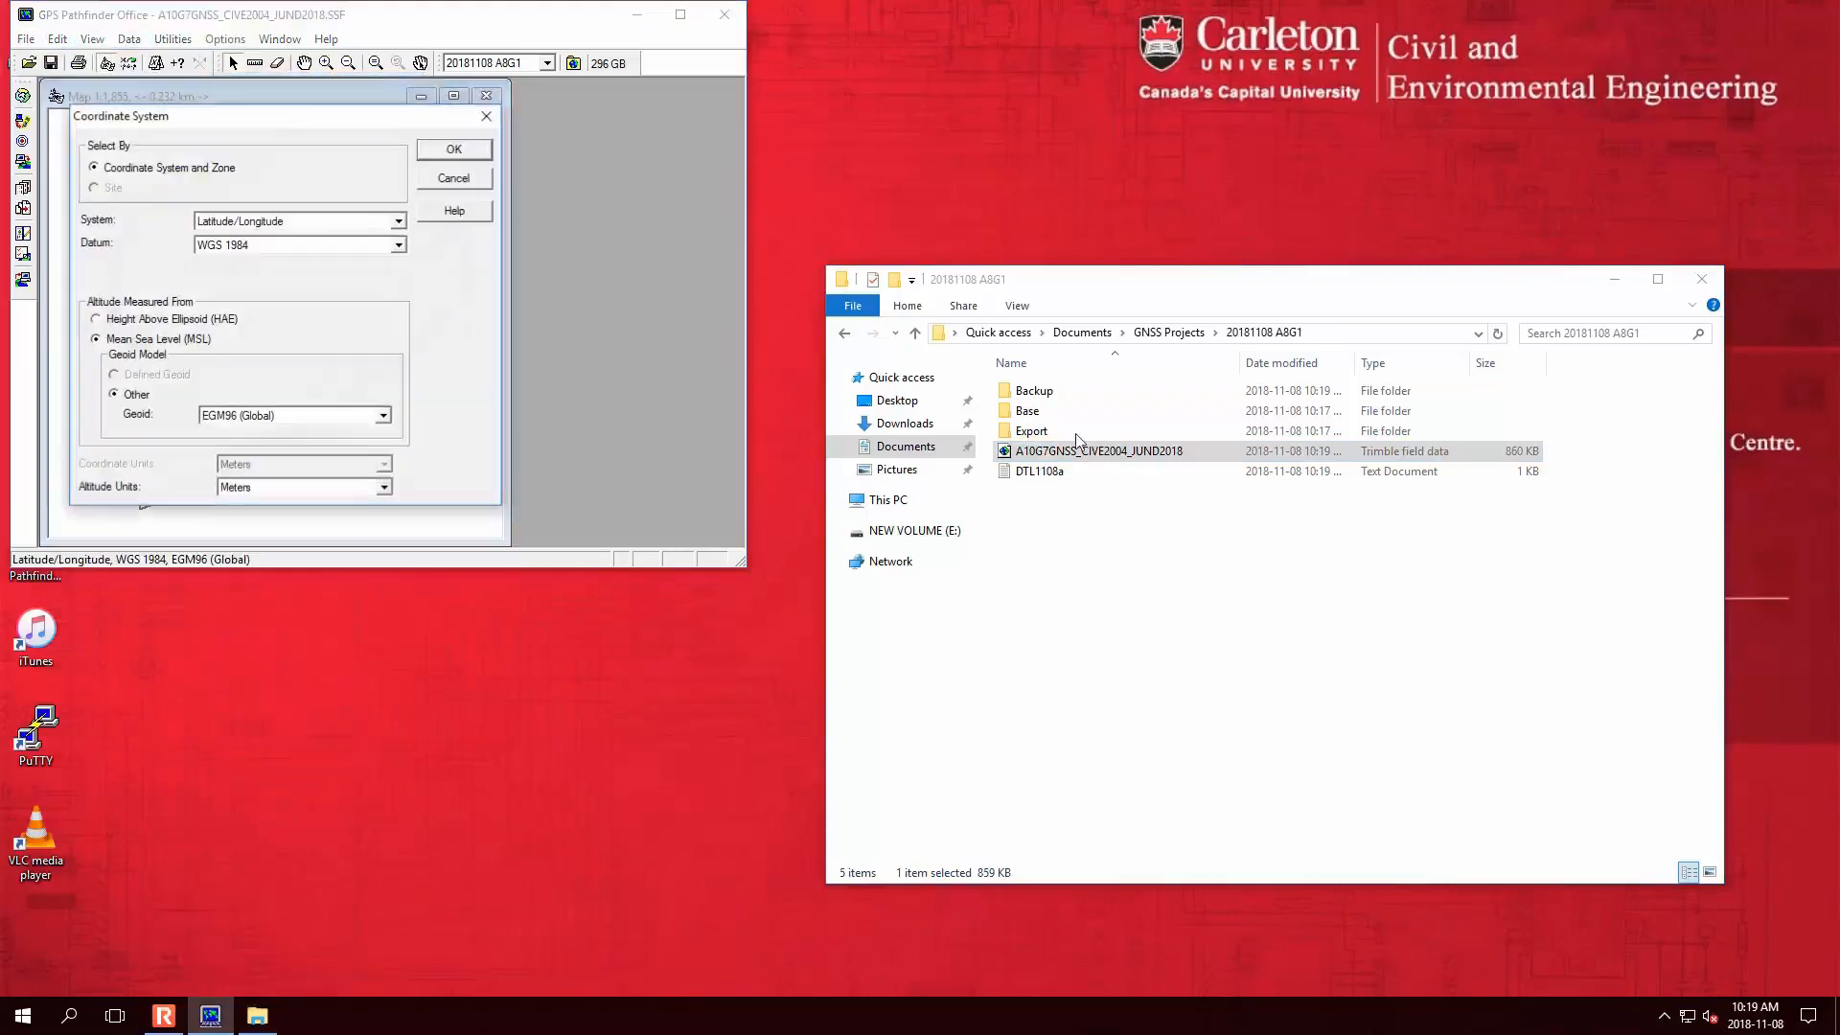
left_click(297, 227)
left_click(296, 226)
left_click(314, 245)
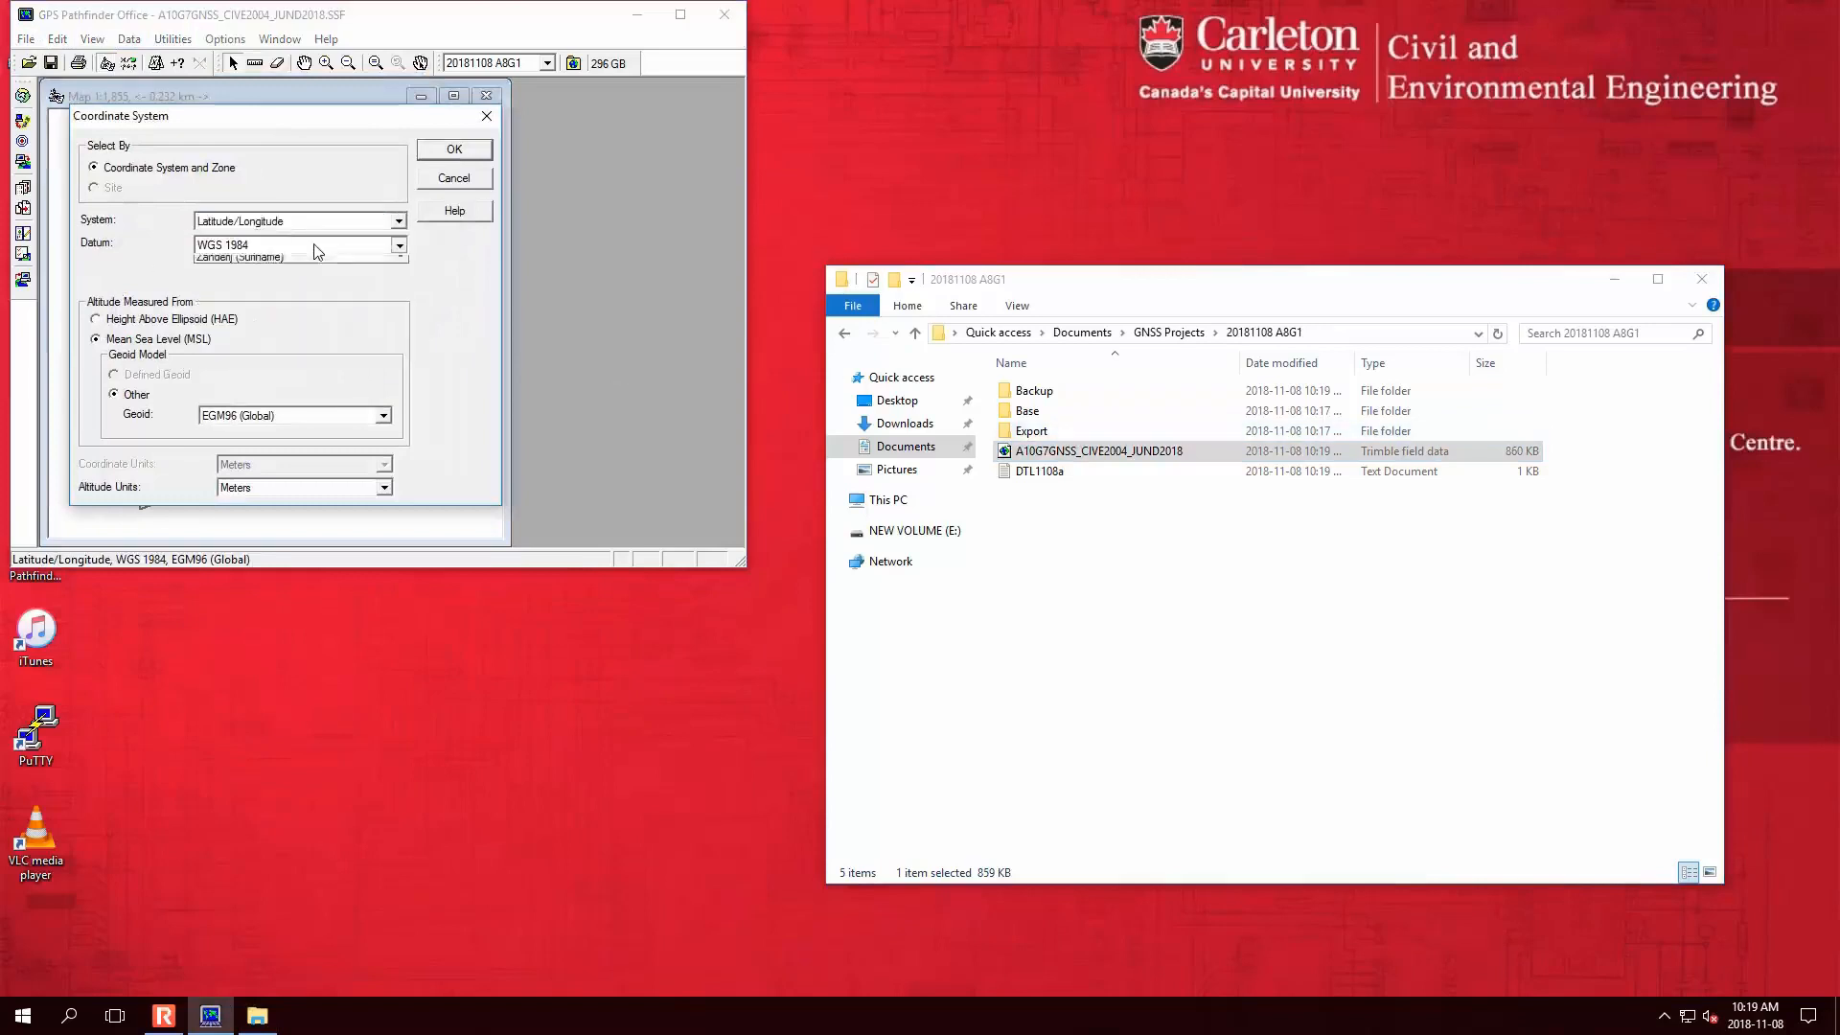
left_click(313, 245)
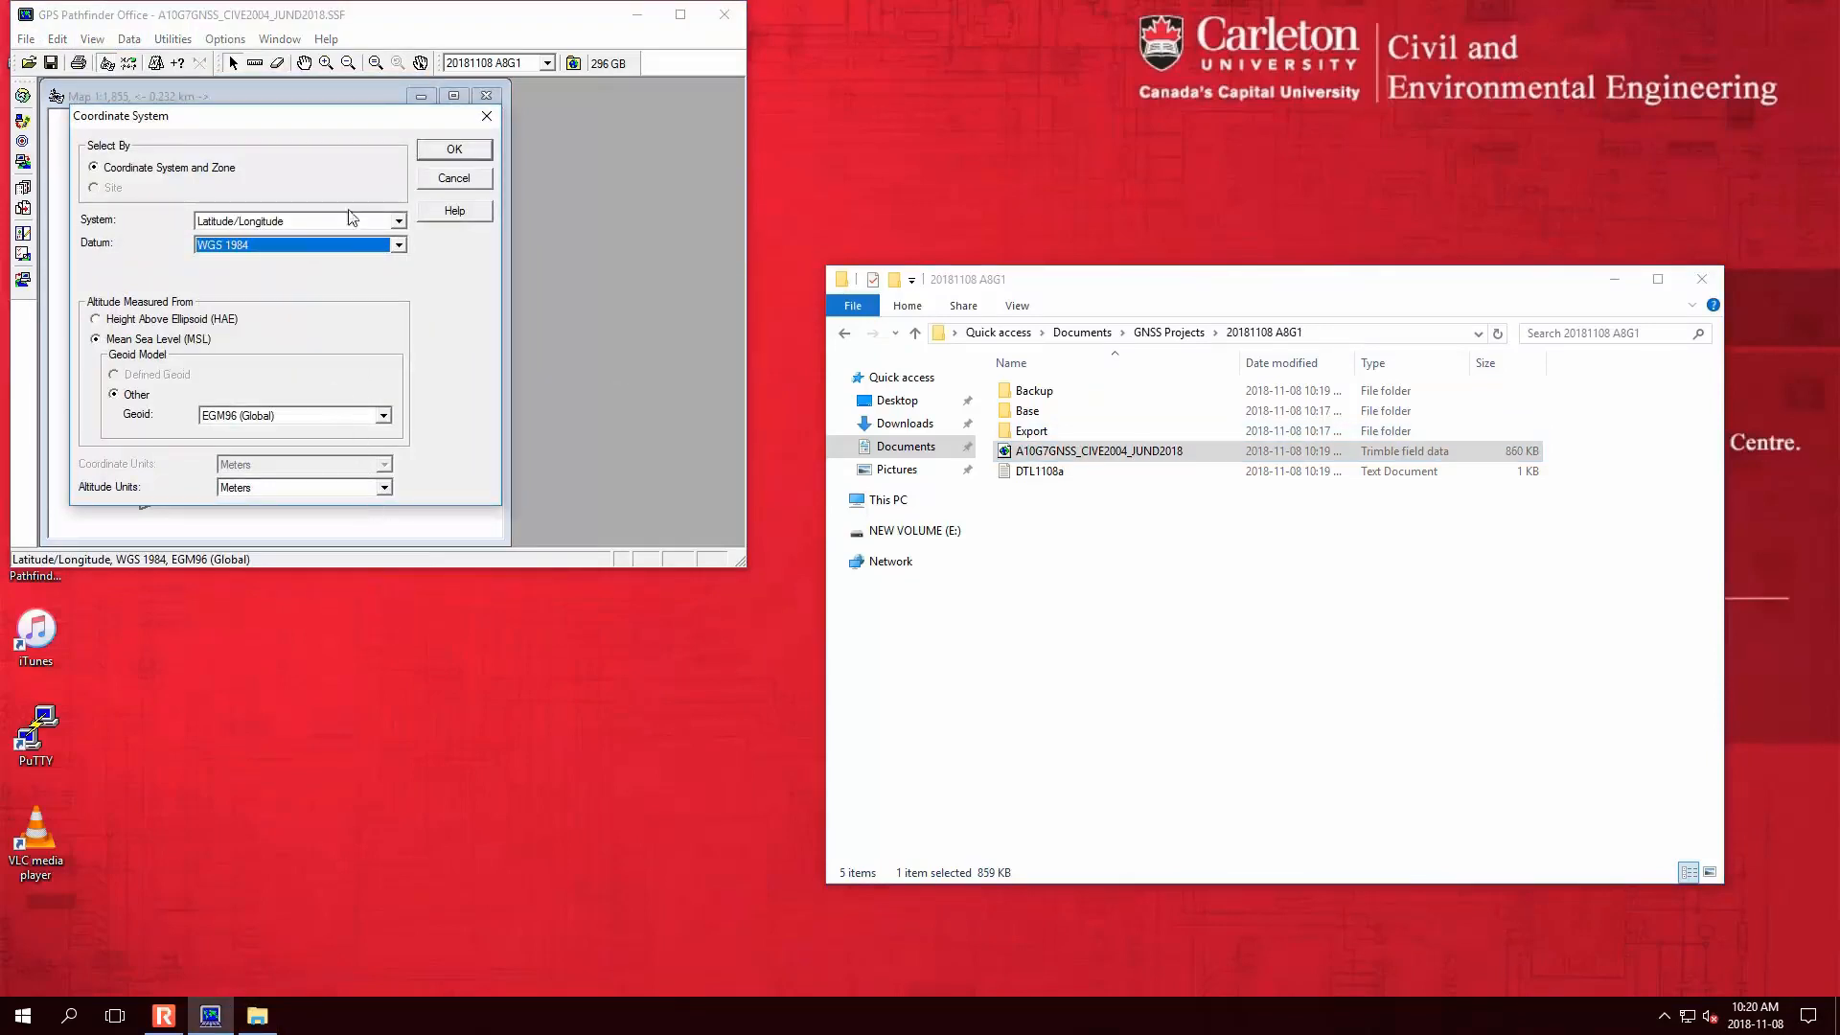
left_click(398, 244)
scroll(400, 257, "down", 5)
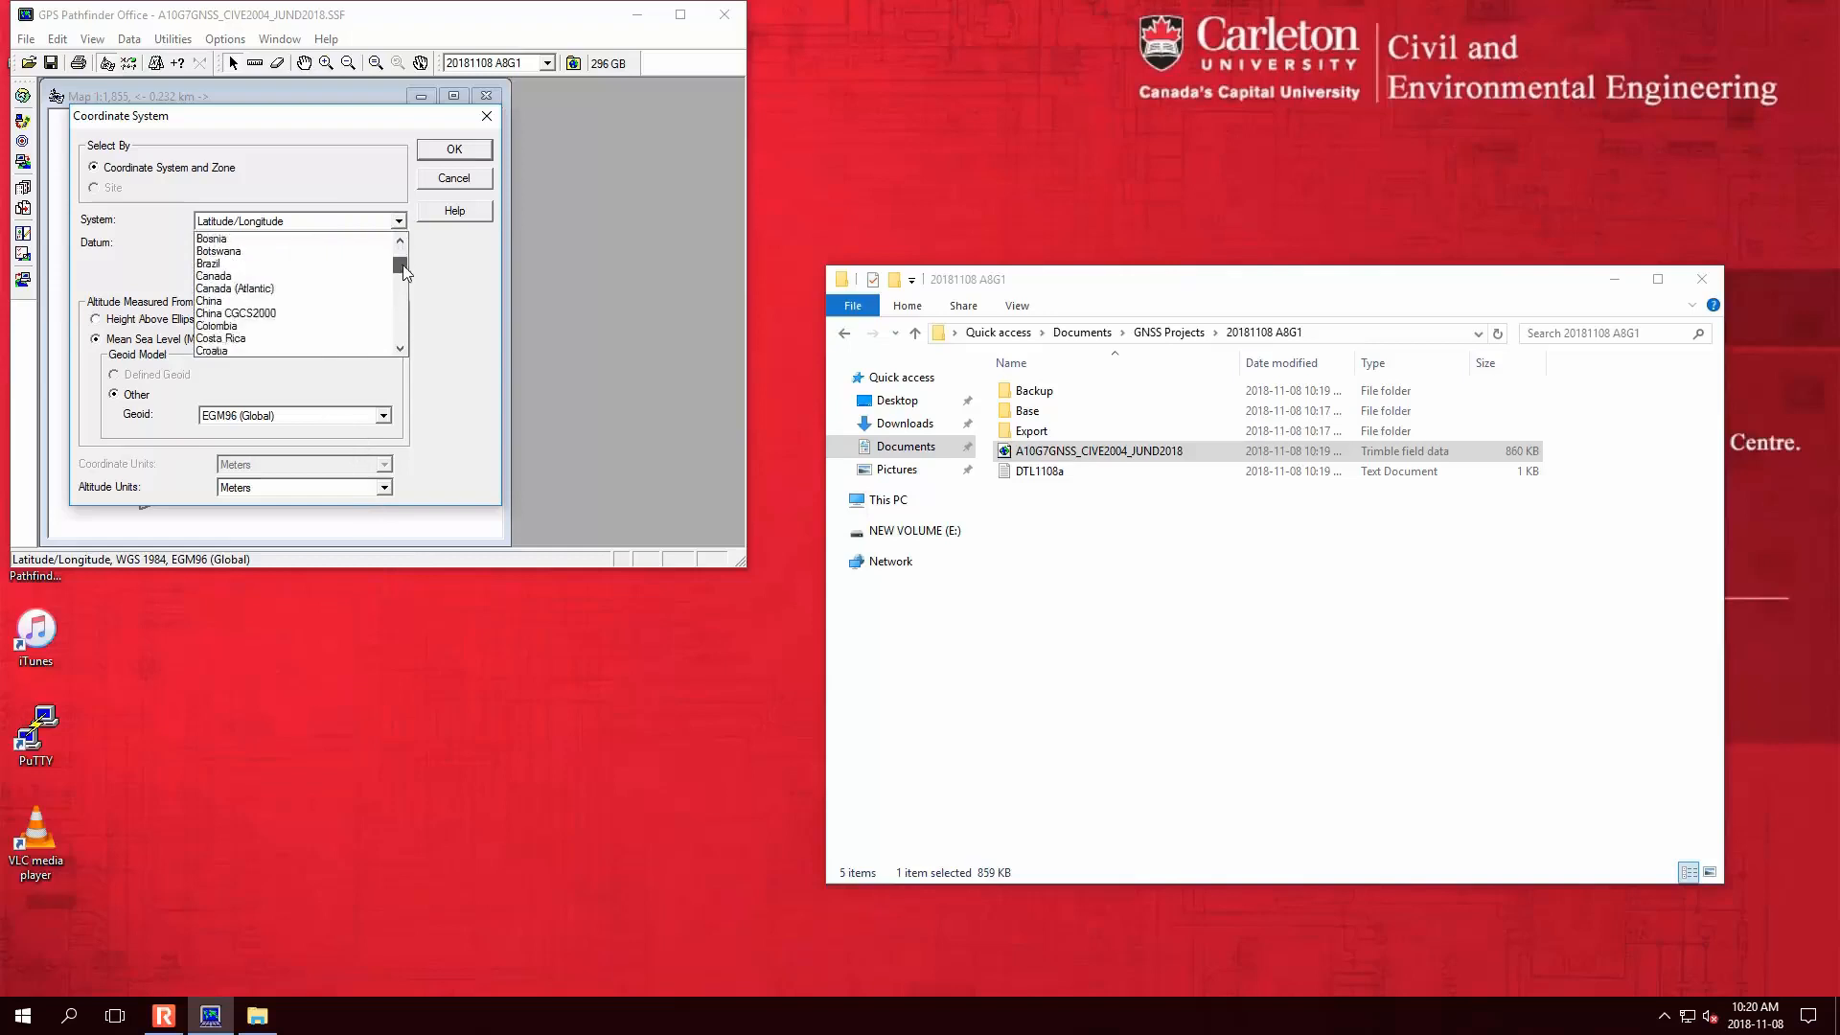
left_click(222, 276)
left_click(355, 246)
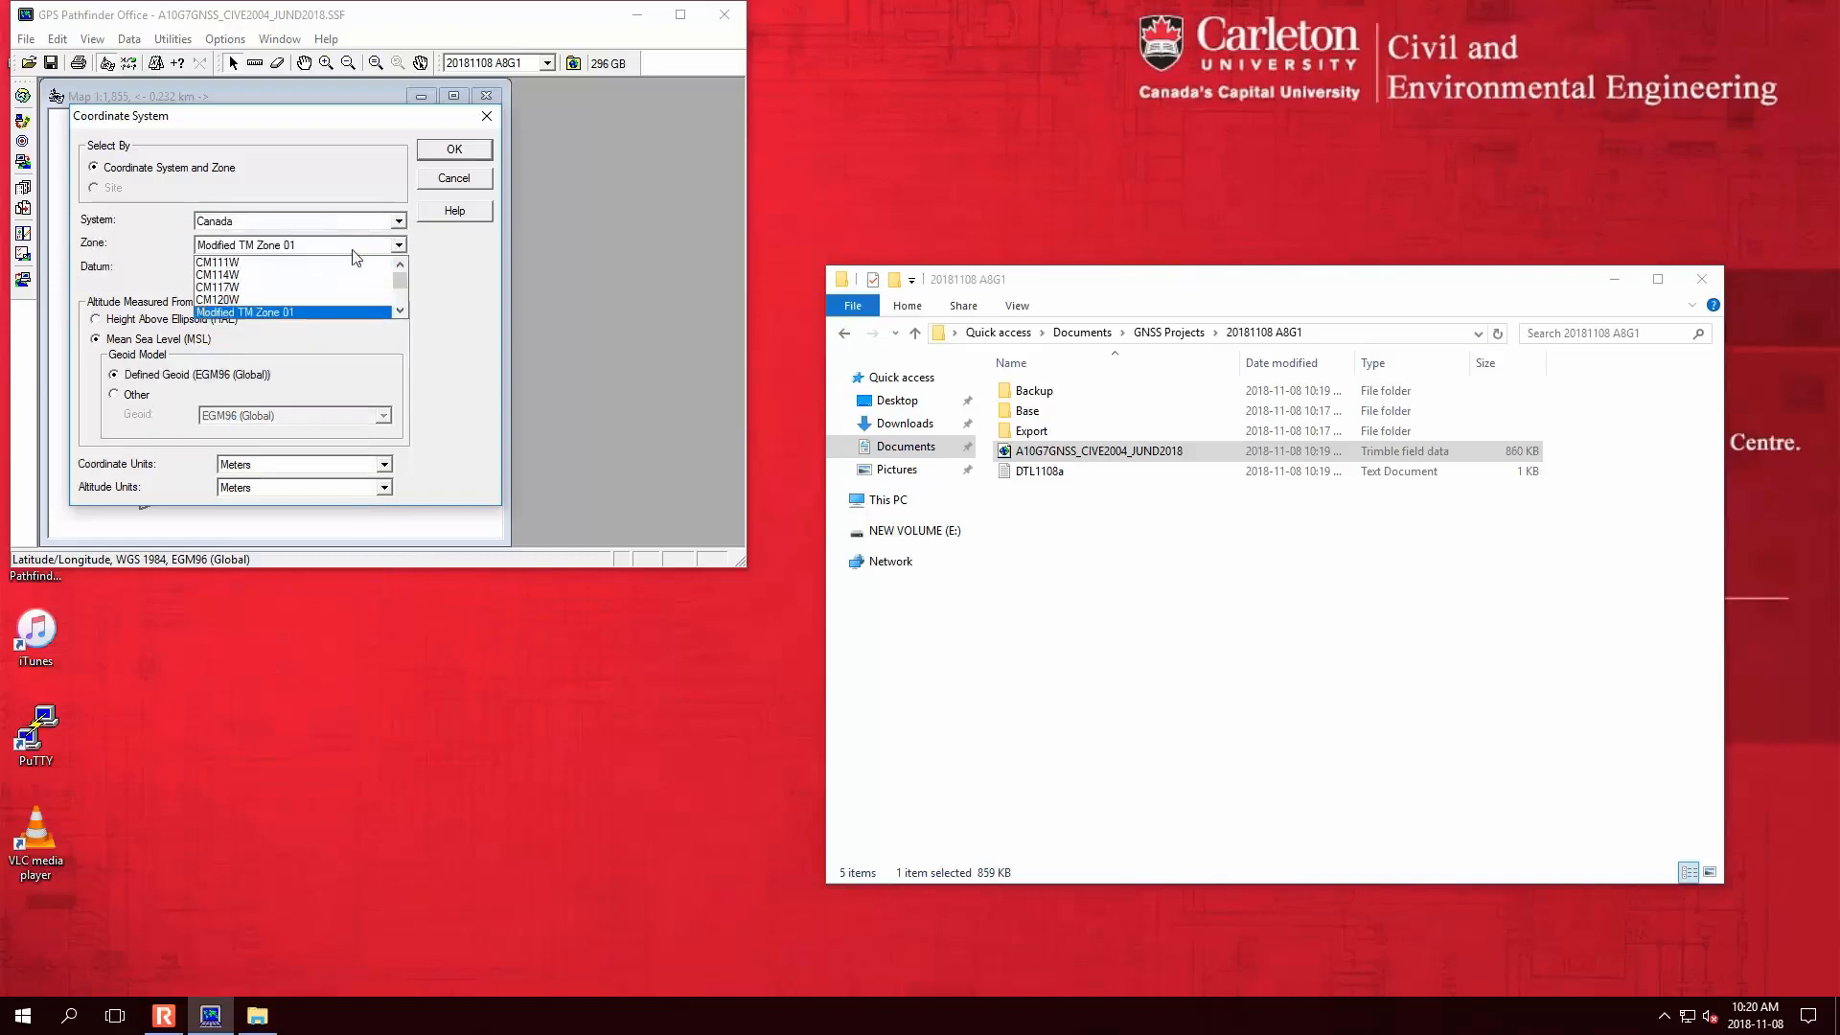
scroll(344, 283, "down", 4)
left_click(335, 304)
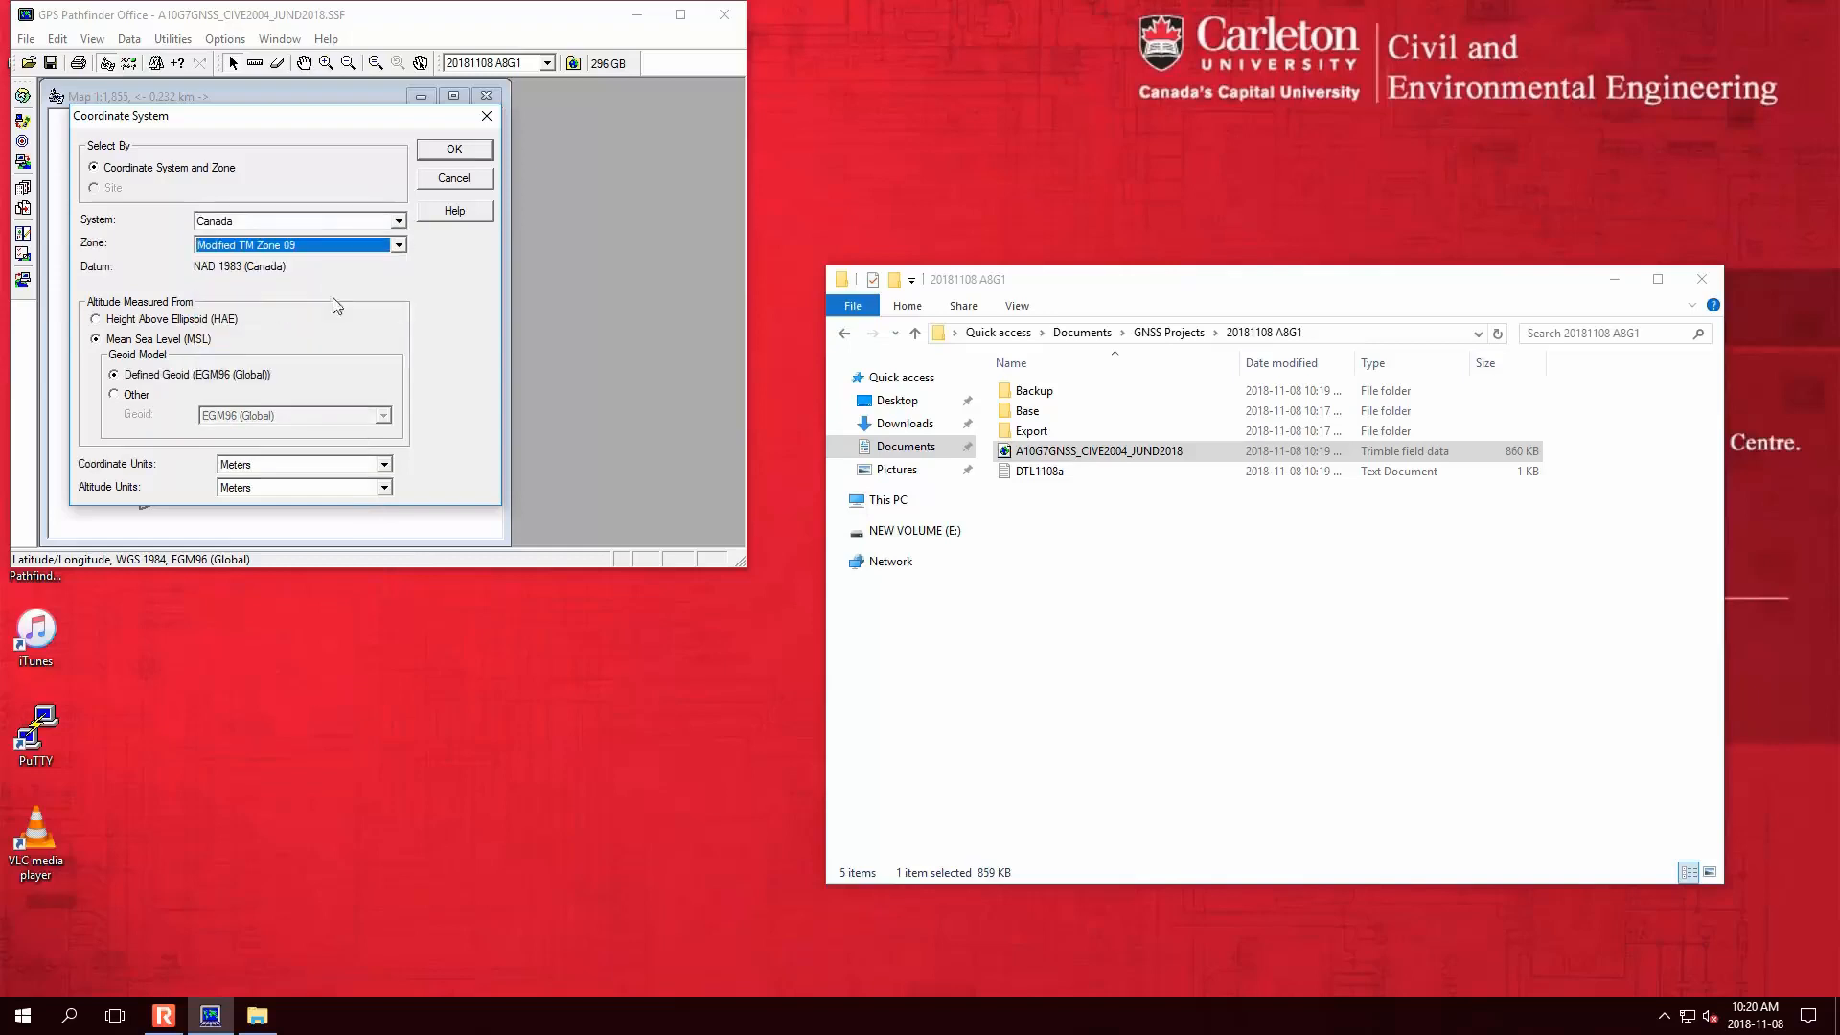
- Keep altitudes at mean sea level and choose geoid Canada Geoid Model HT2_0
left_click(148, 343)
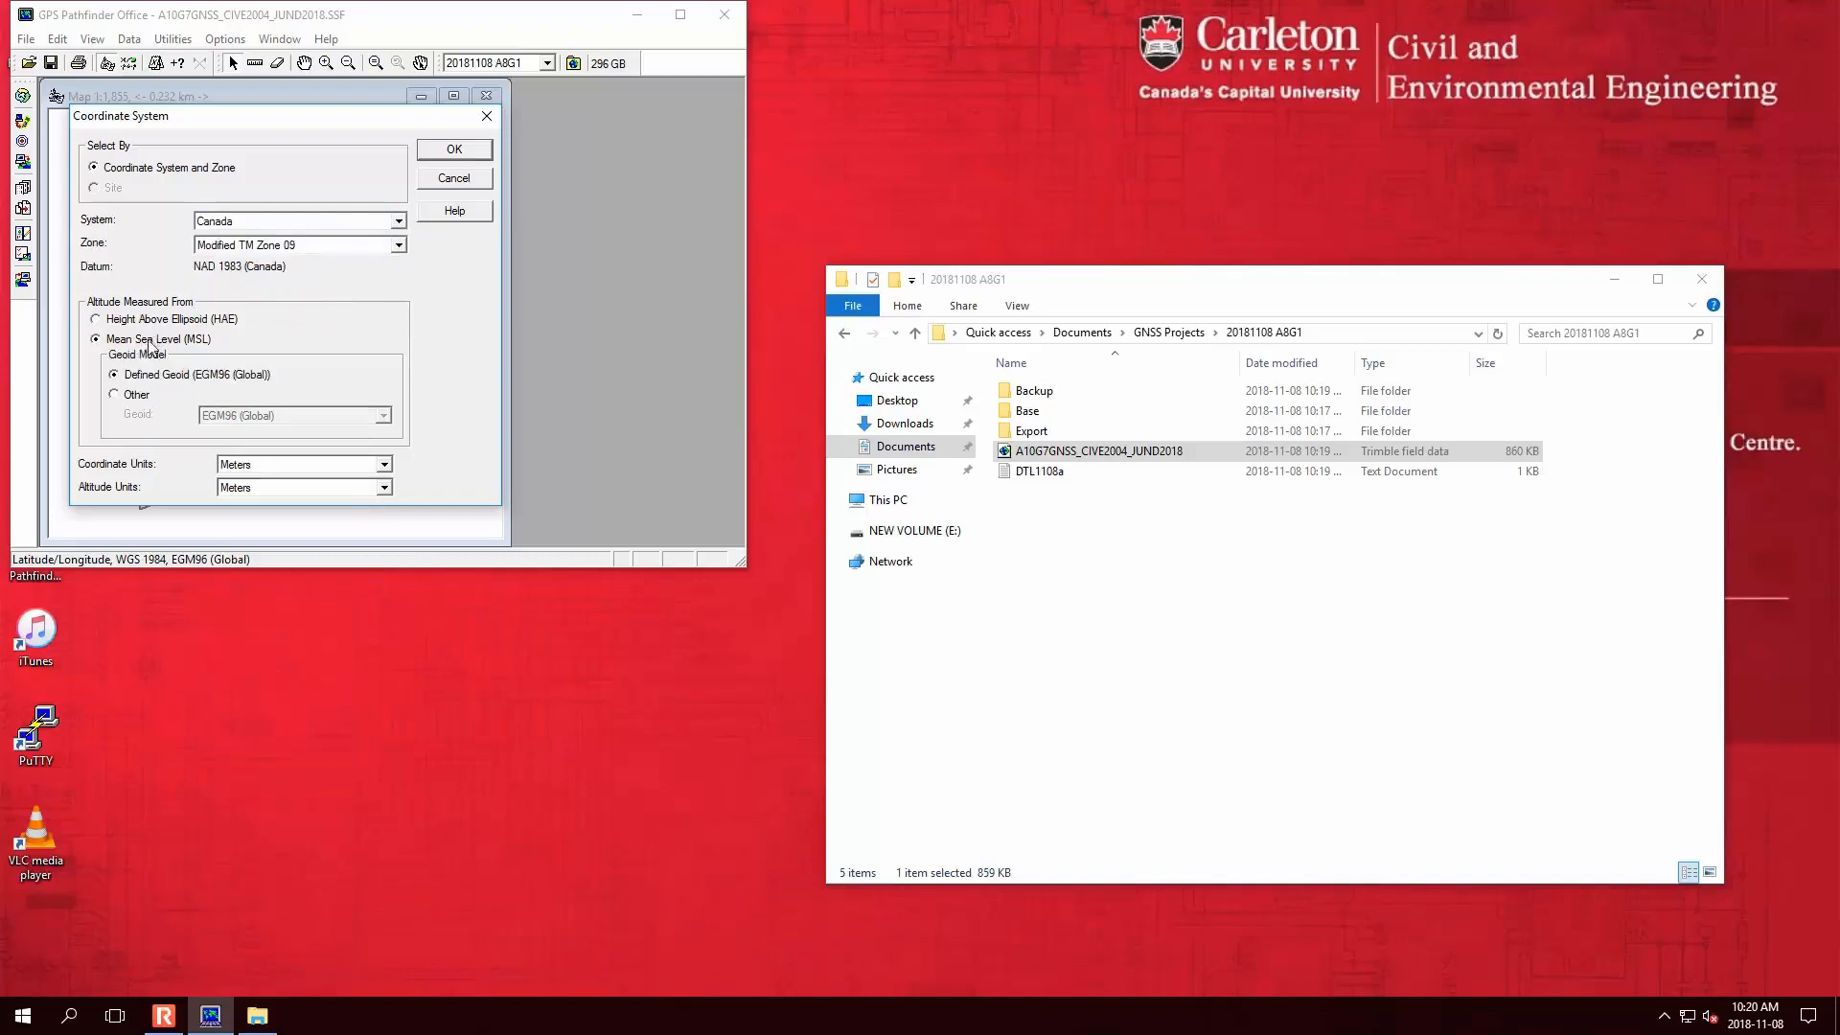
left_click(128, 395)
left_click(311, 416)
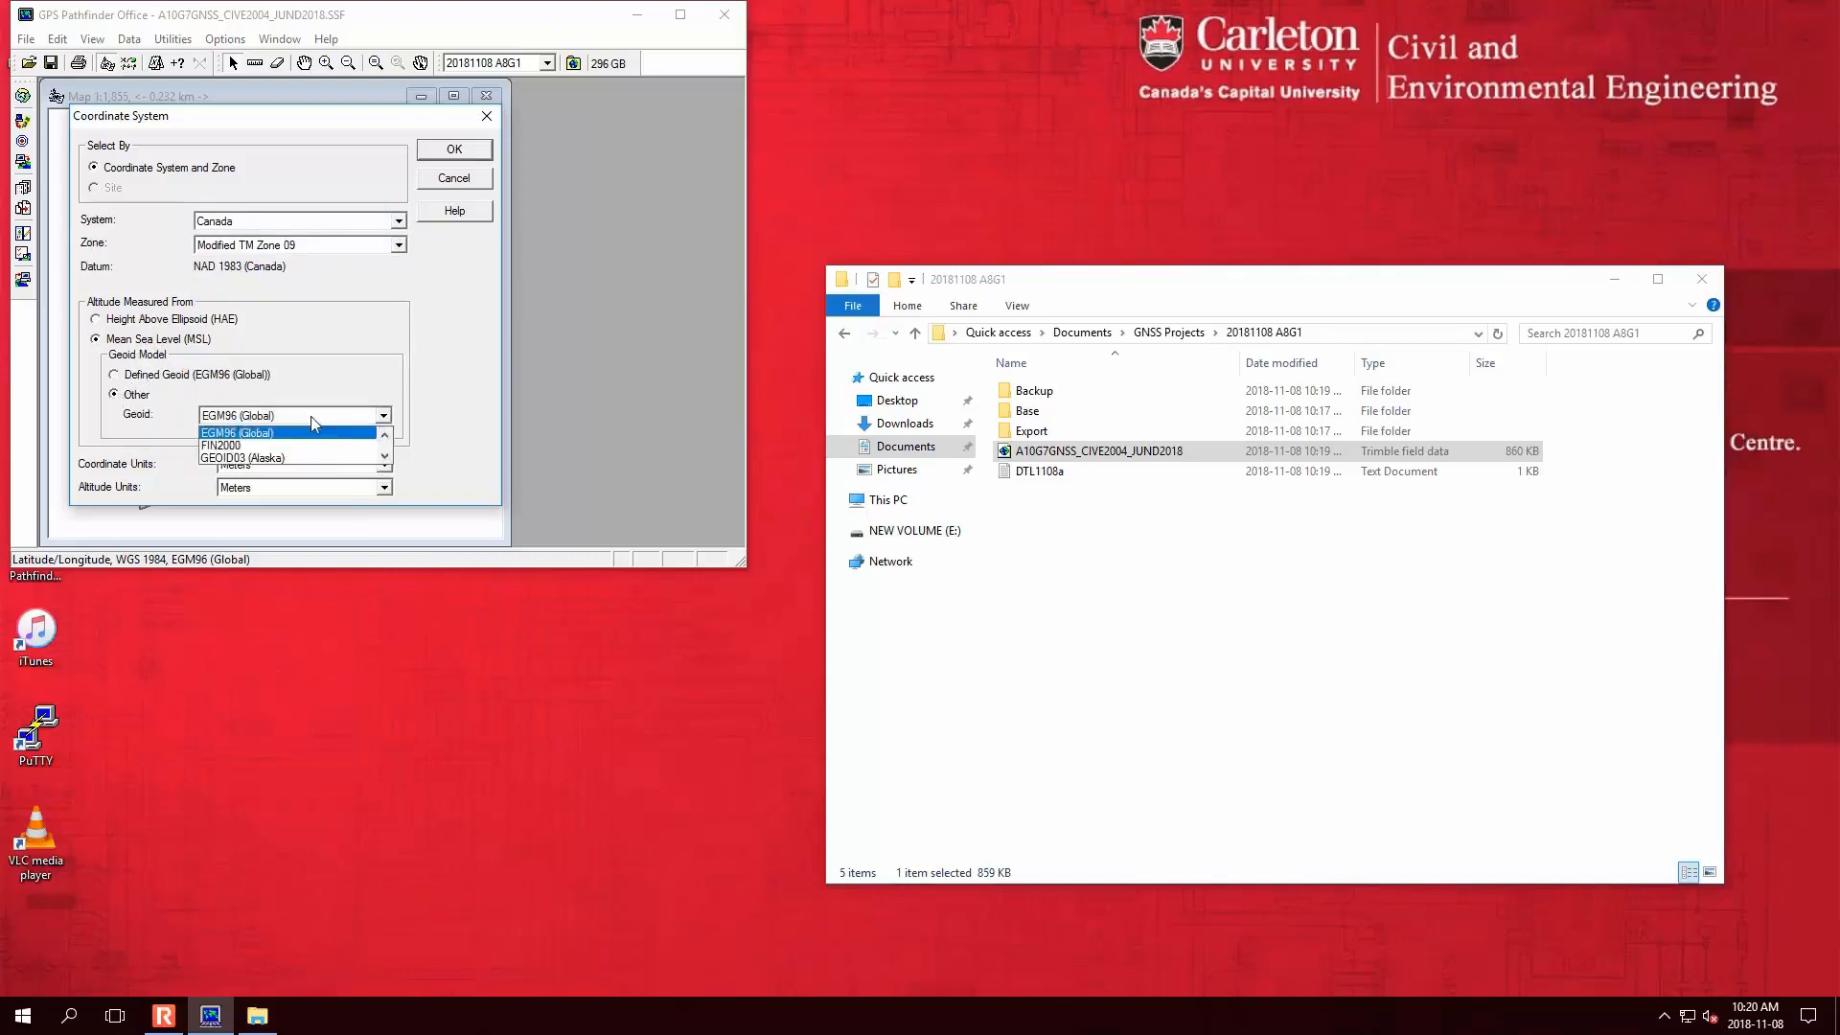
key("Down")
key("Down")
key("Down")
key("Down")
key("Down")
key("Down")
key("Down")
key("Down")
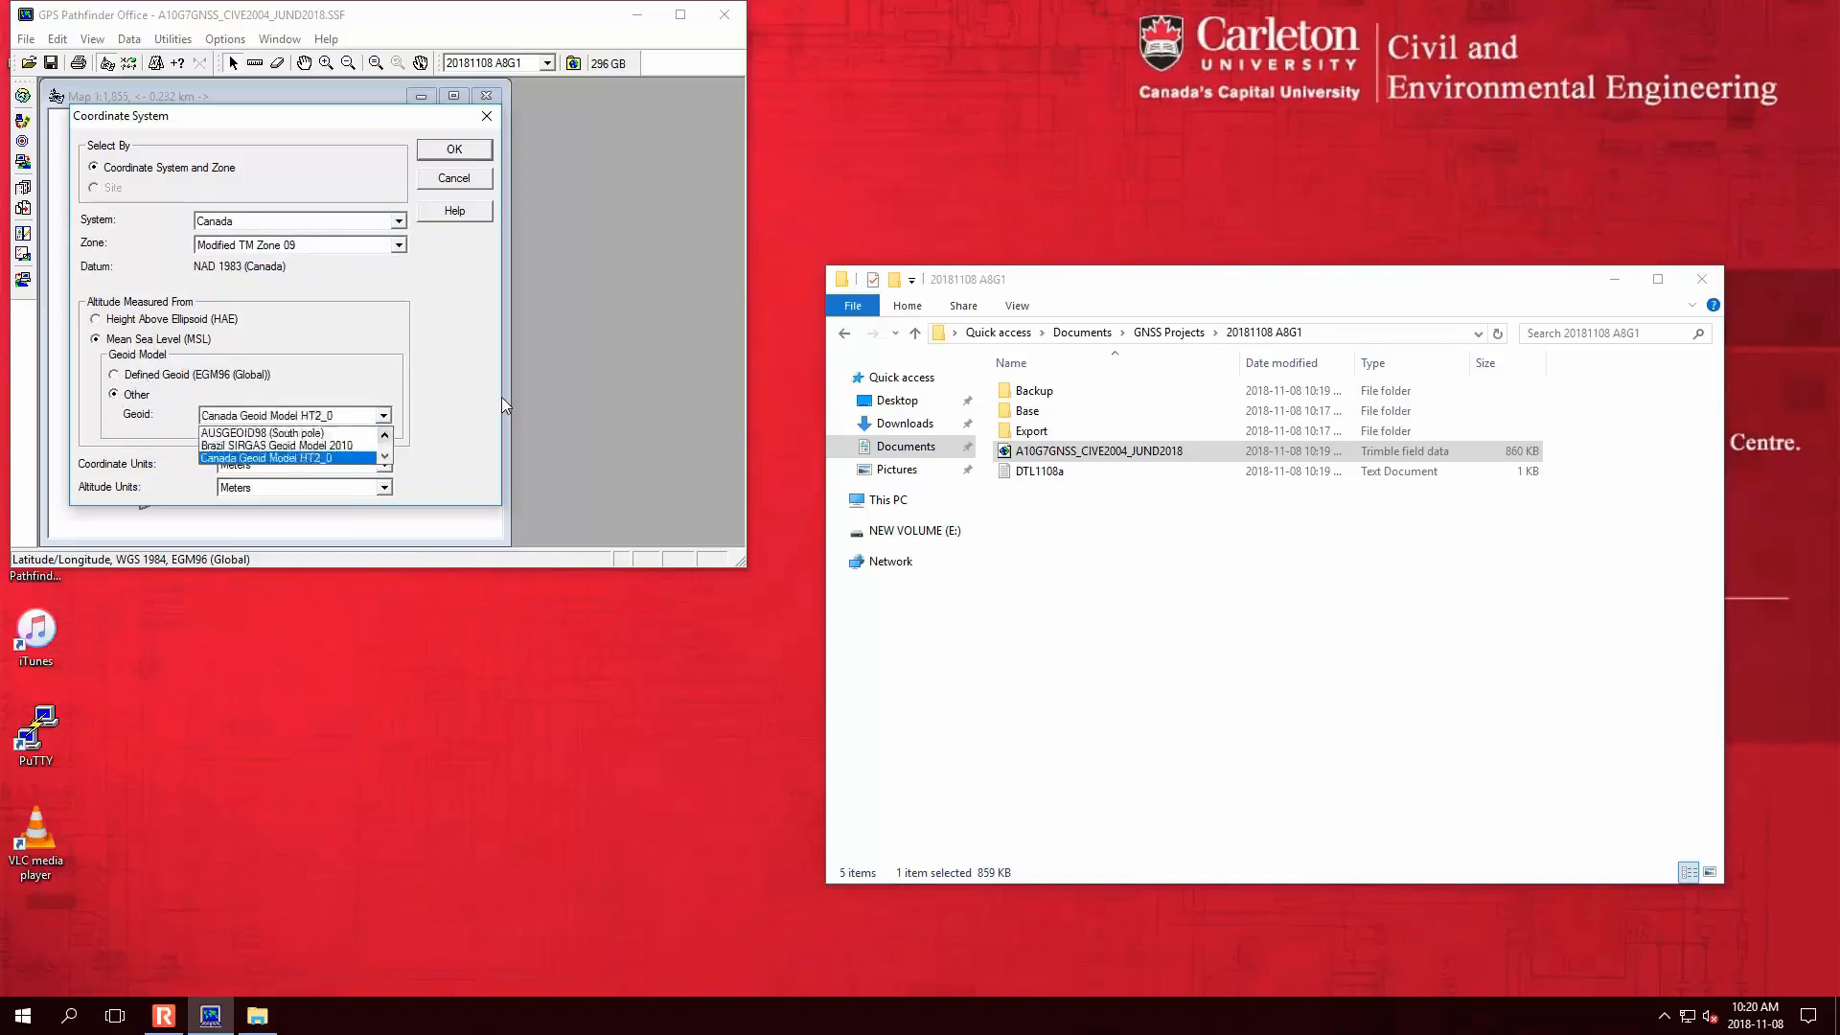
key("Return")
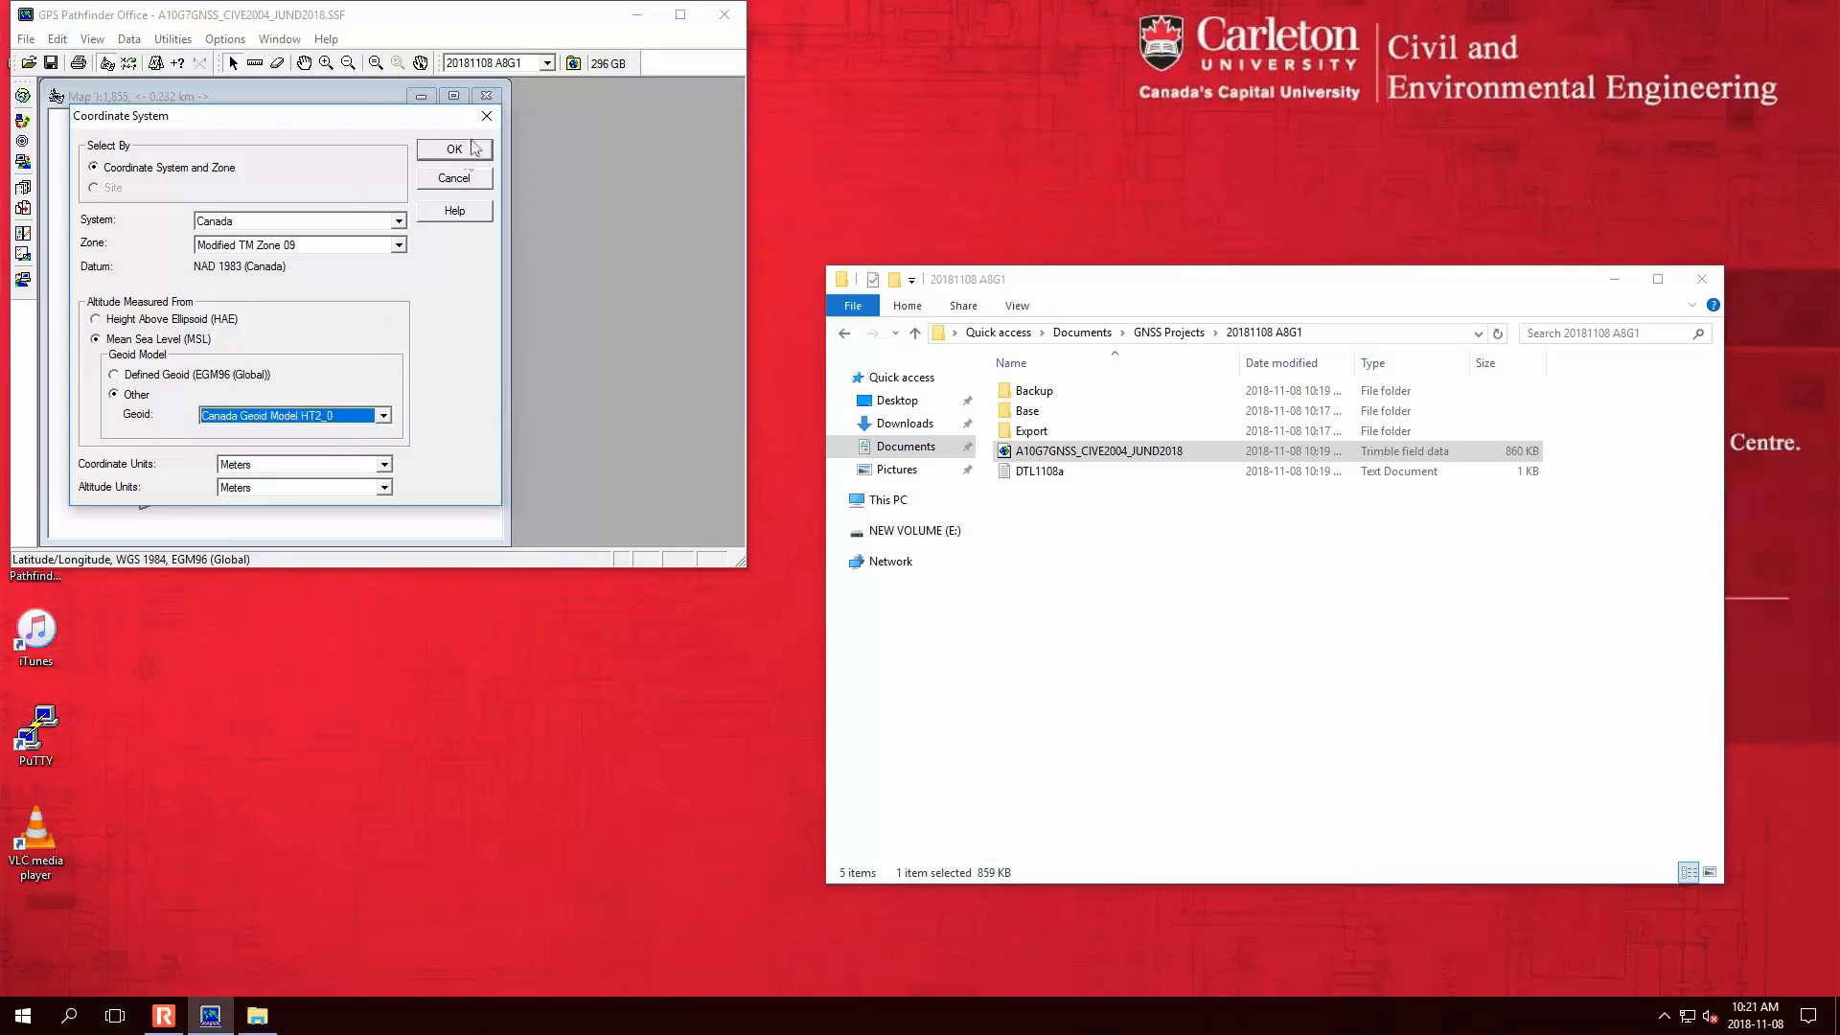
- Launch Google Chrome from Windows search
key("super")
type("chrome")
key("Return")
- Search 'canada geoID ht2', read the NRCan Height Reference System Modernization page, then close Chrome
left_click_drag(537, 23, 1366, 18)
left_click(1004, 64)
type("c")
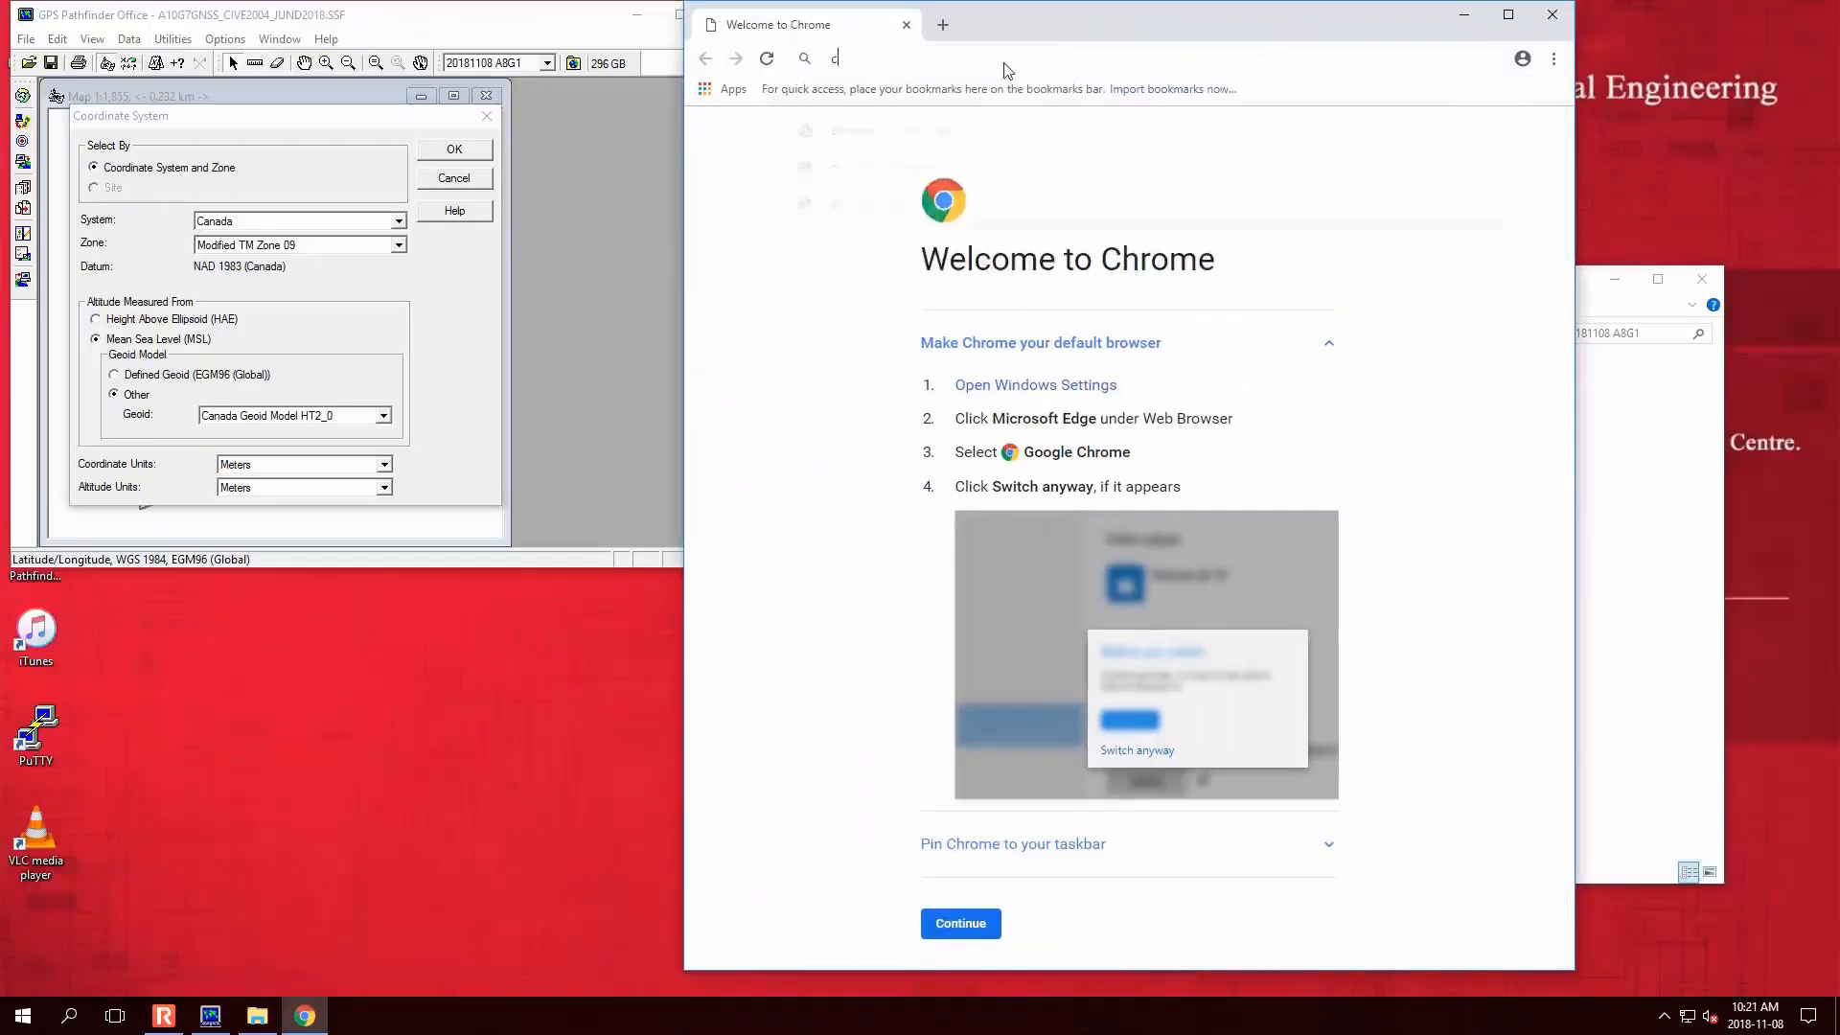
type("anada geoID ht2")
key("Return")
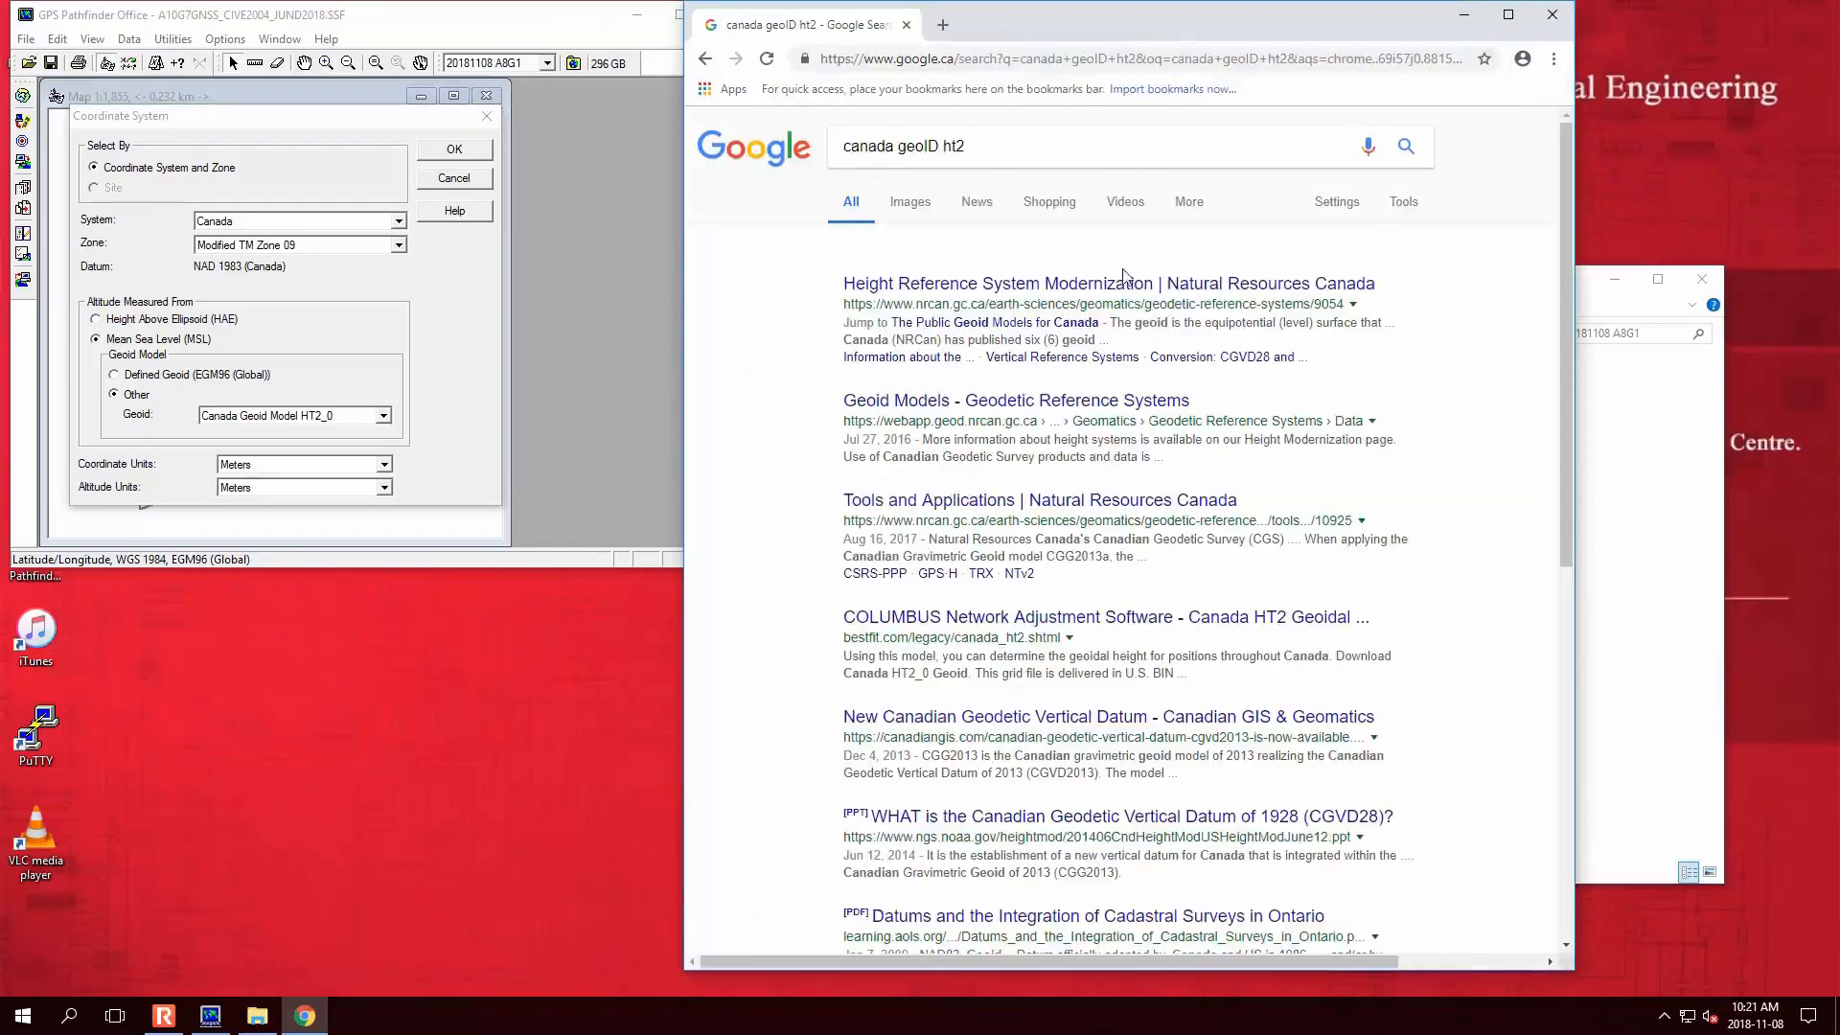
left_click(1149, 295)
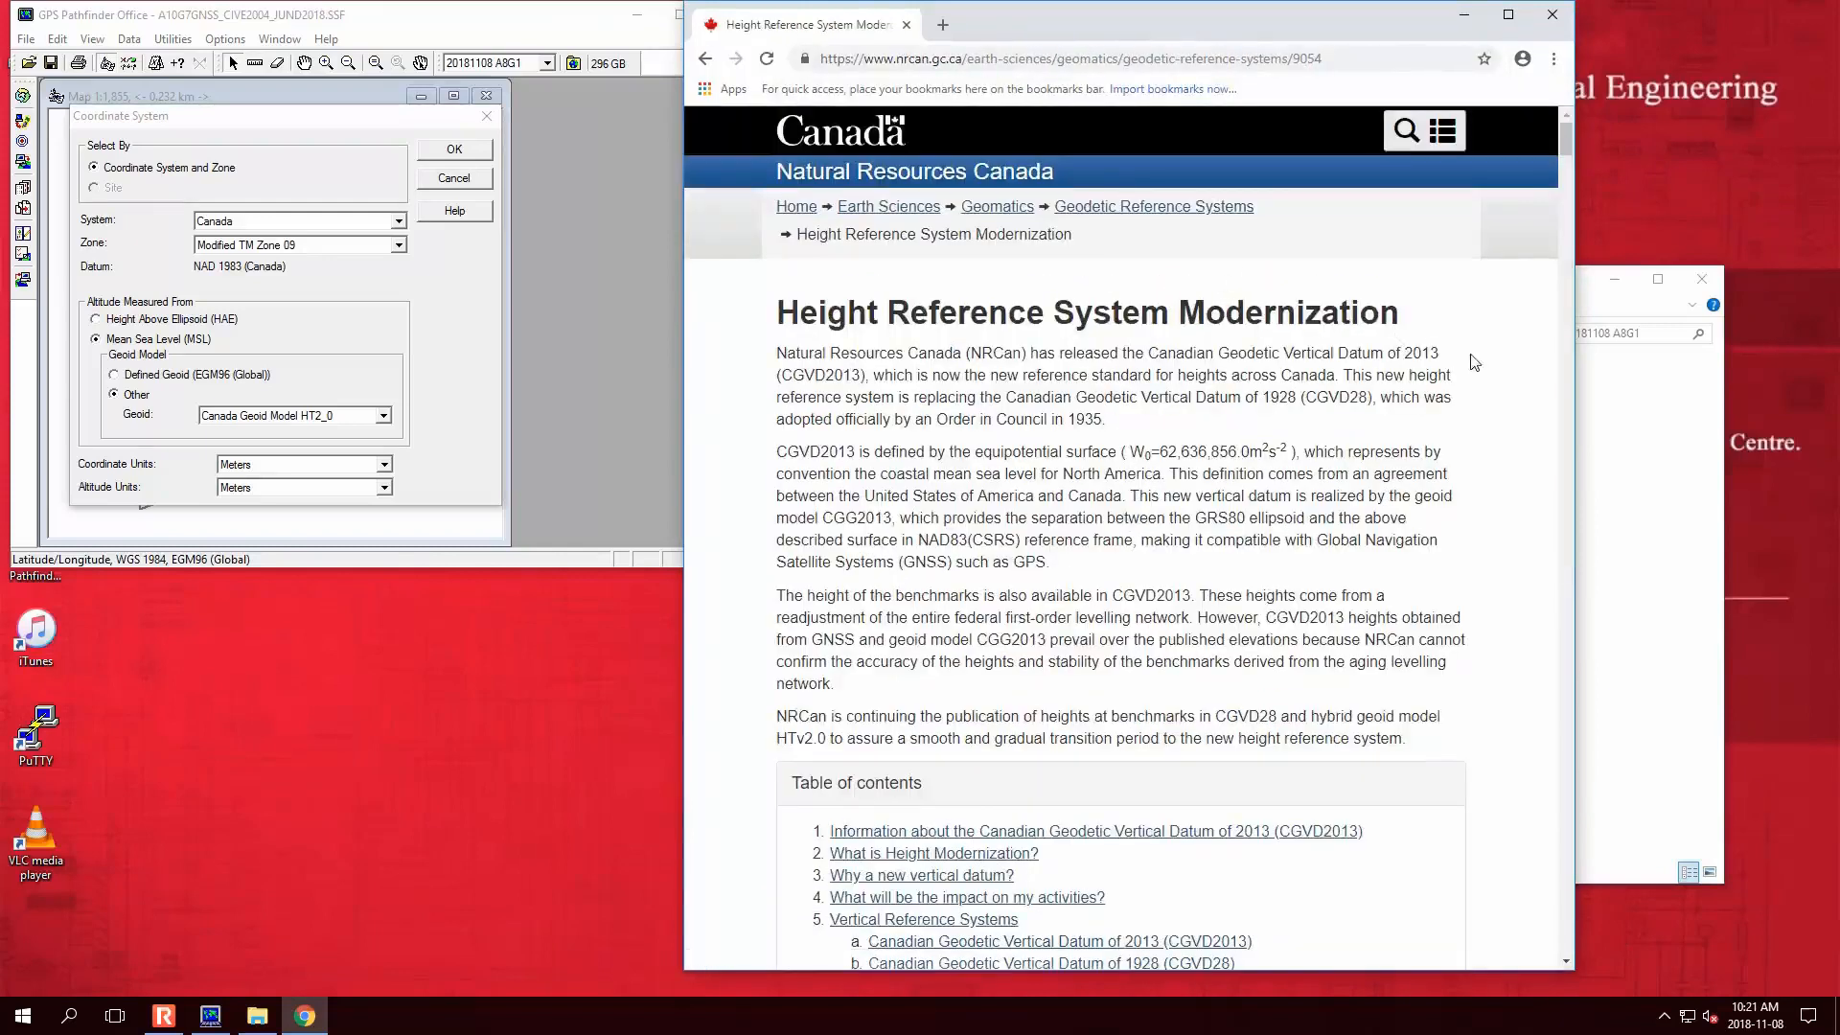
scroll(1474, 362, "down", 3)
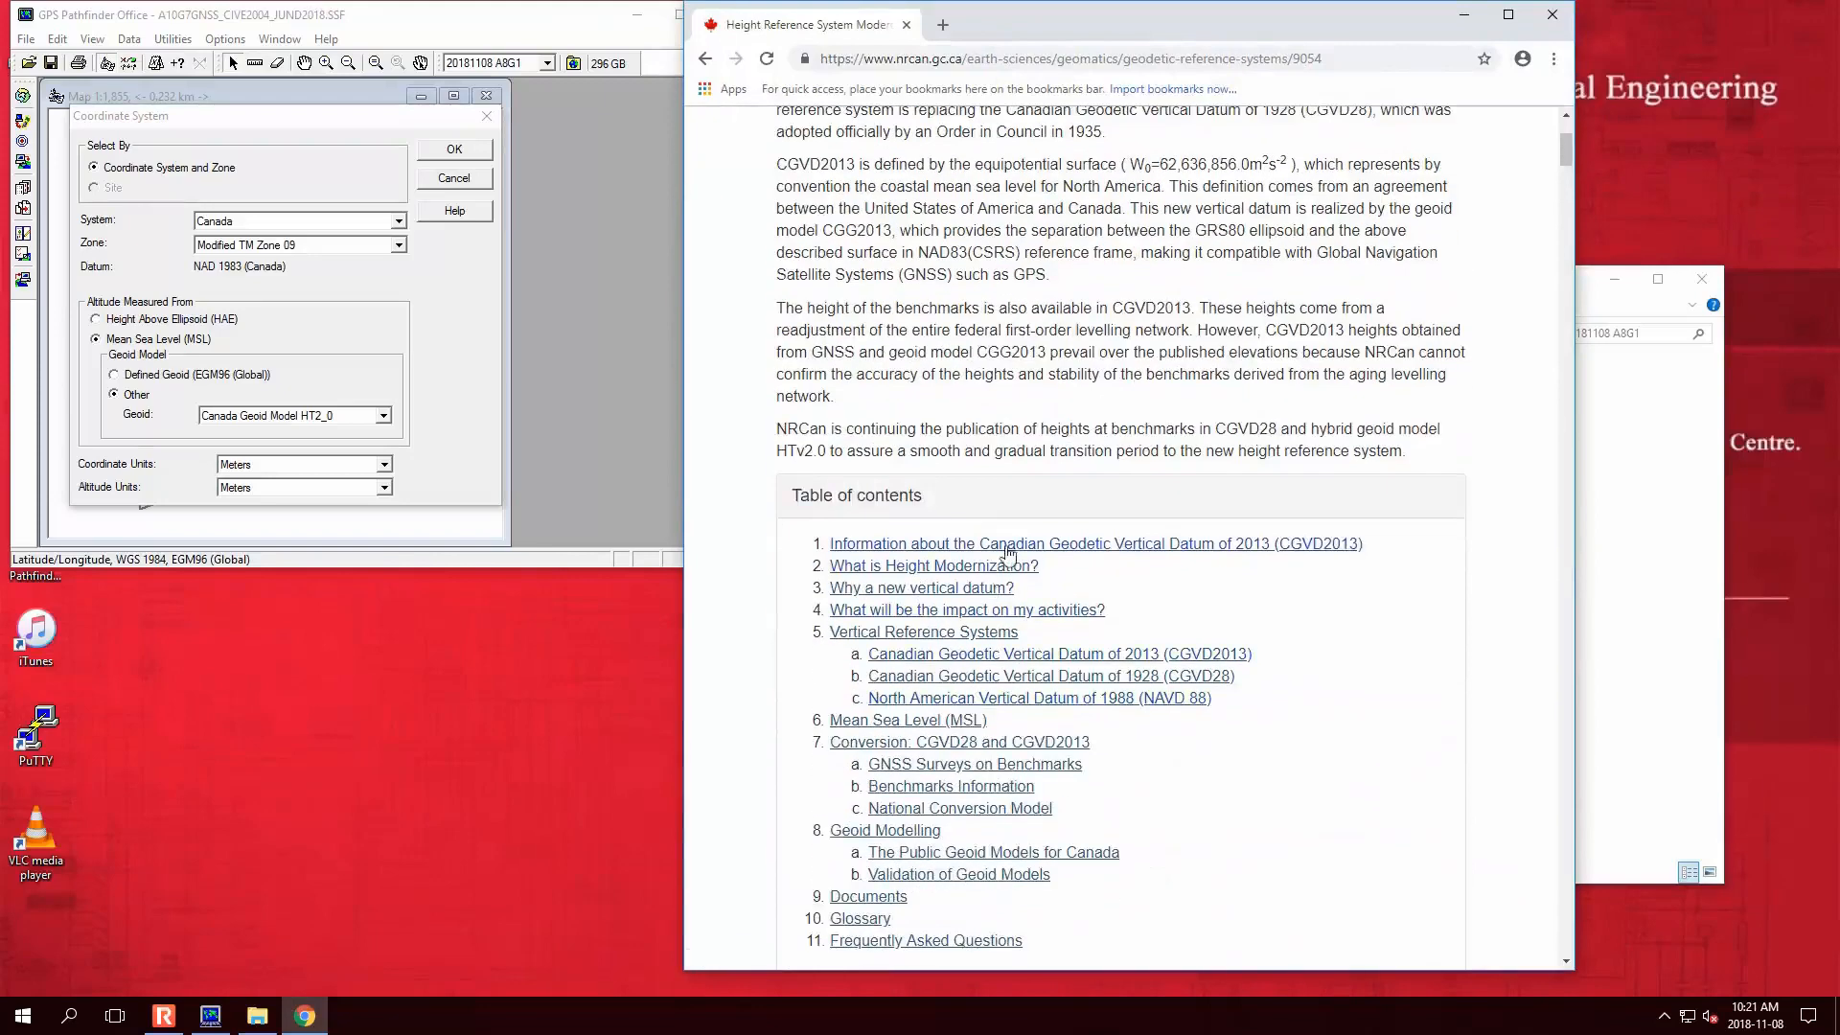
scroll(1005, 709, "down", 2)
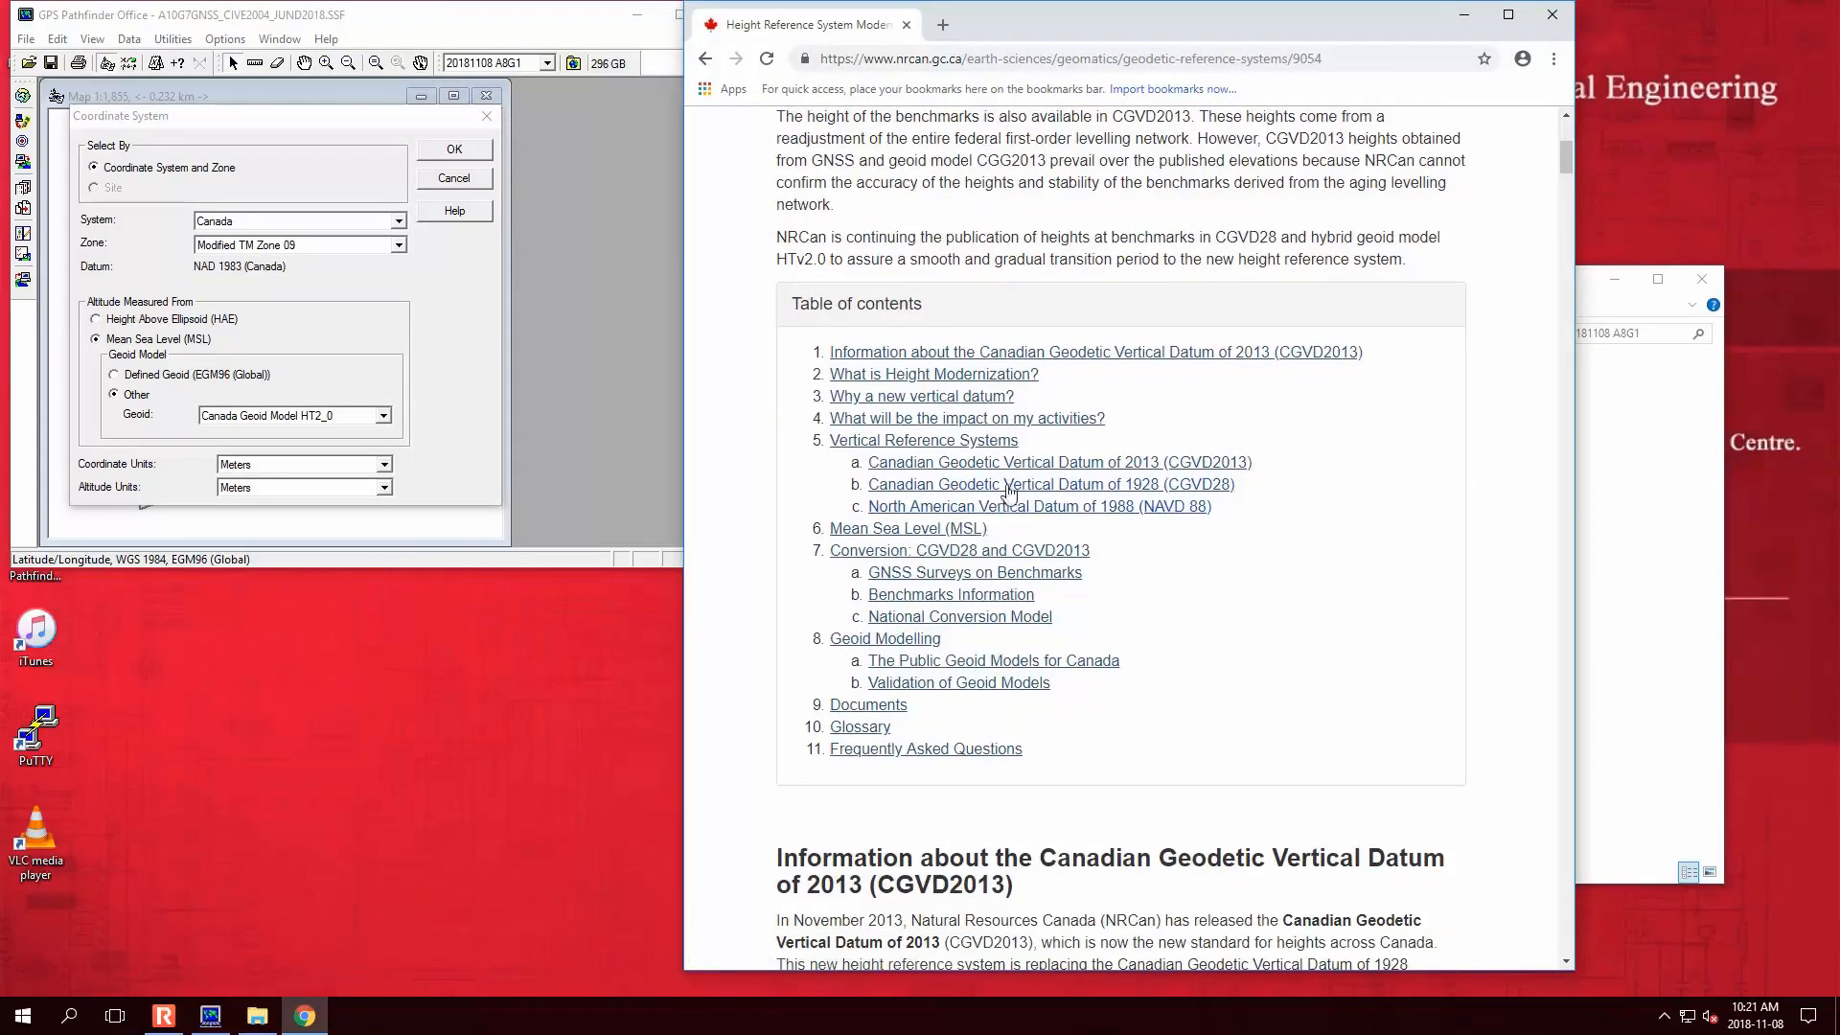
scroll(1008, 491, "up", 5)
left_click(1544, 21)
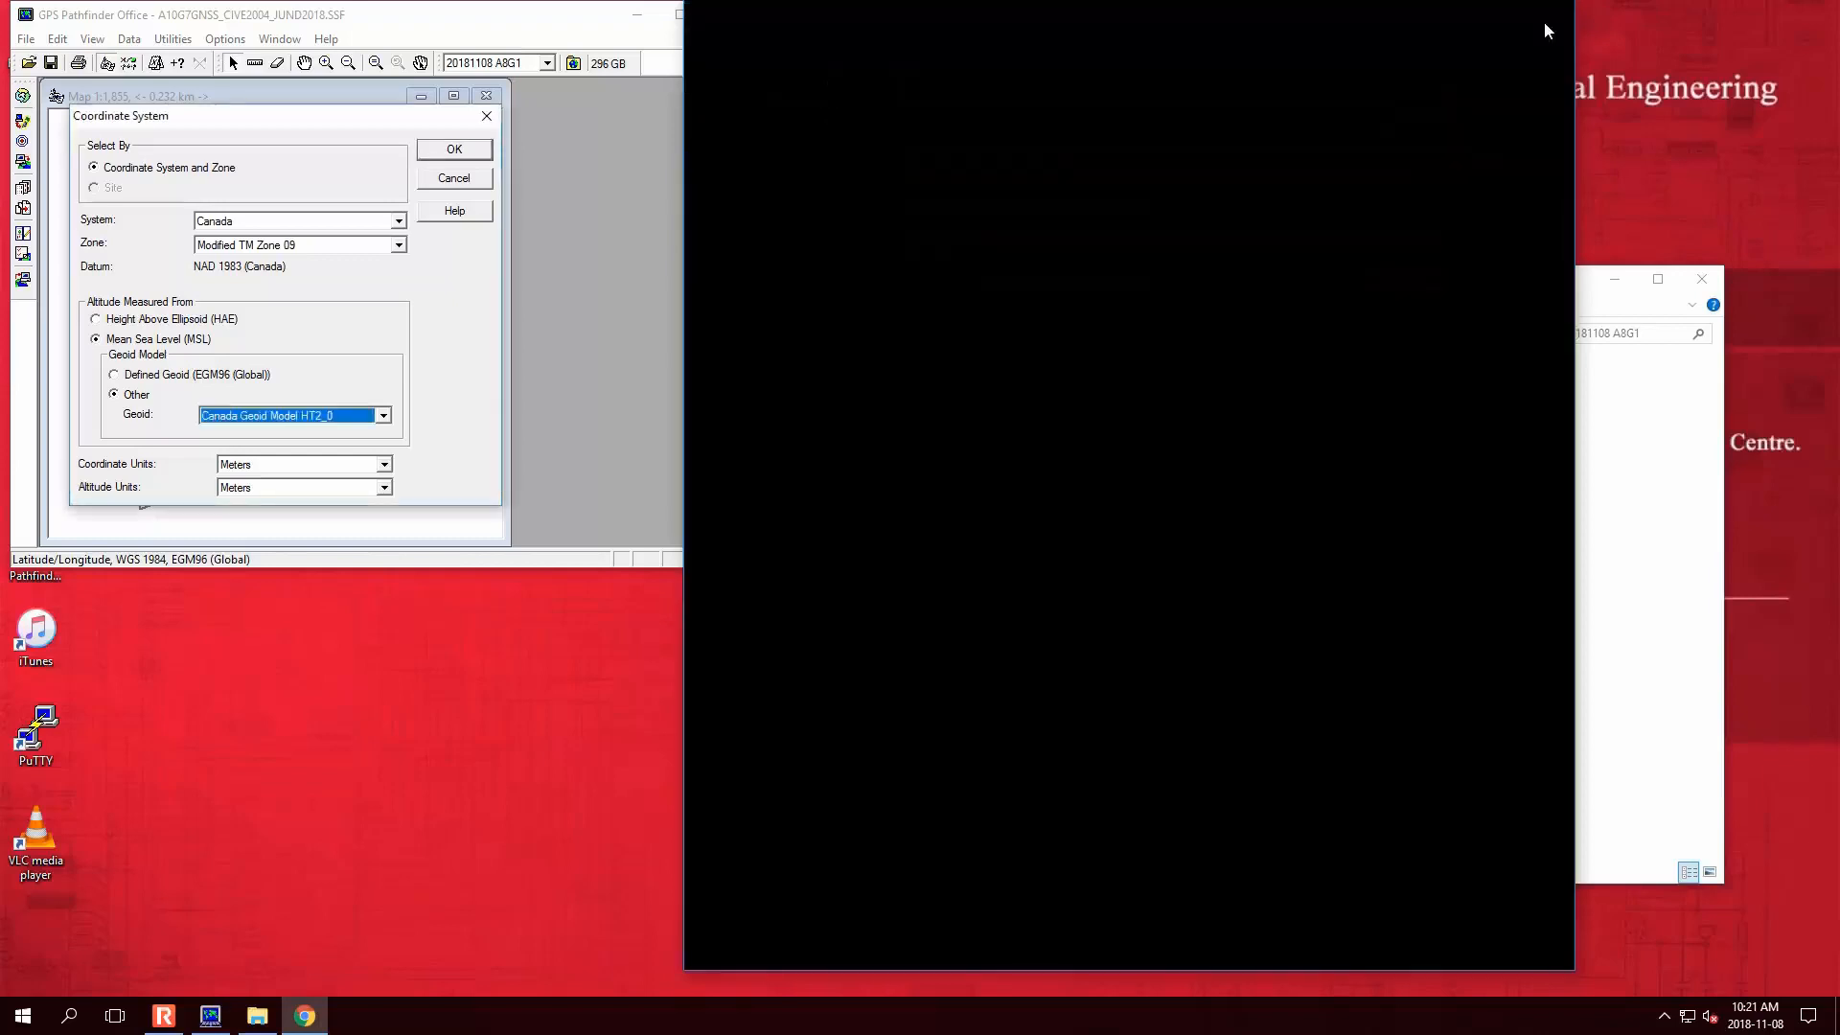
- Apply the Canada Zone 09 / HT2_0 coordinate system and leave unit settings unchanged
left_click(456, 150)
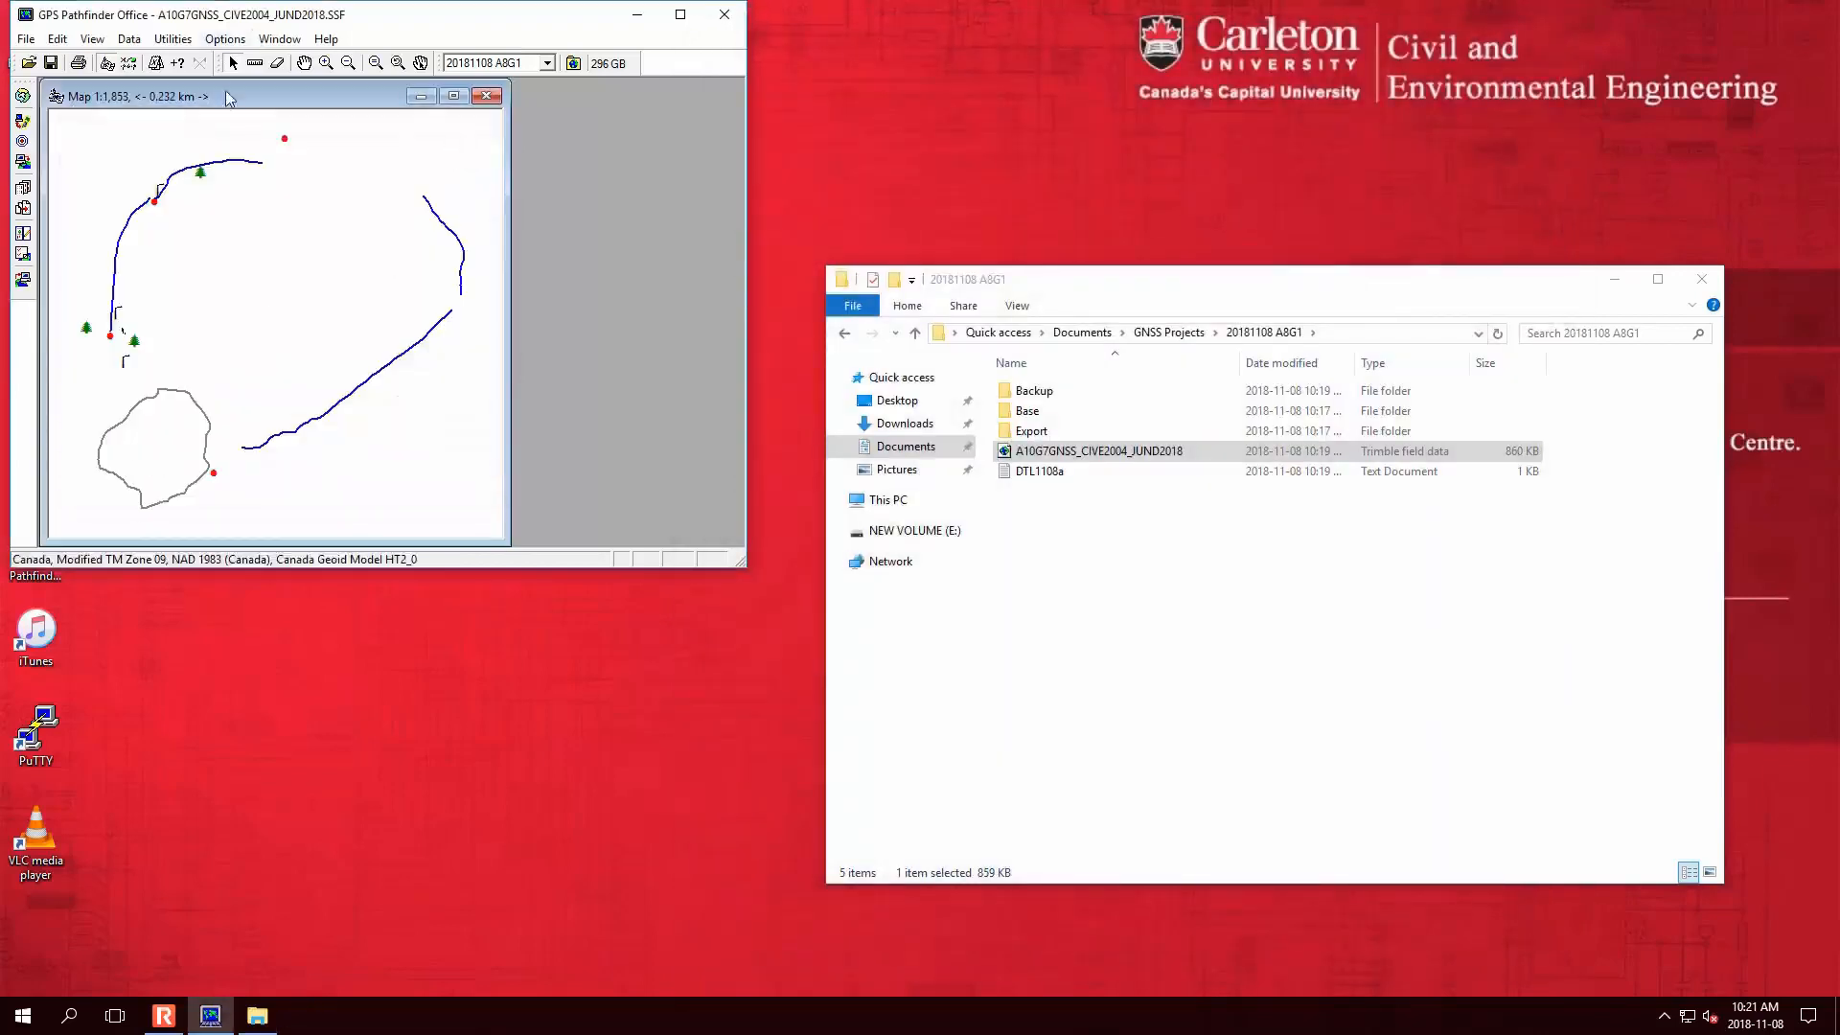
left_click(225, 38)
left_click(247, 57)
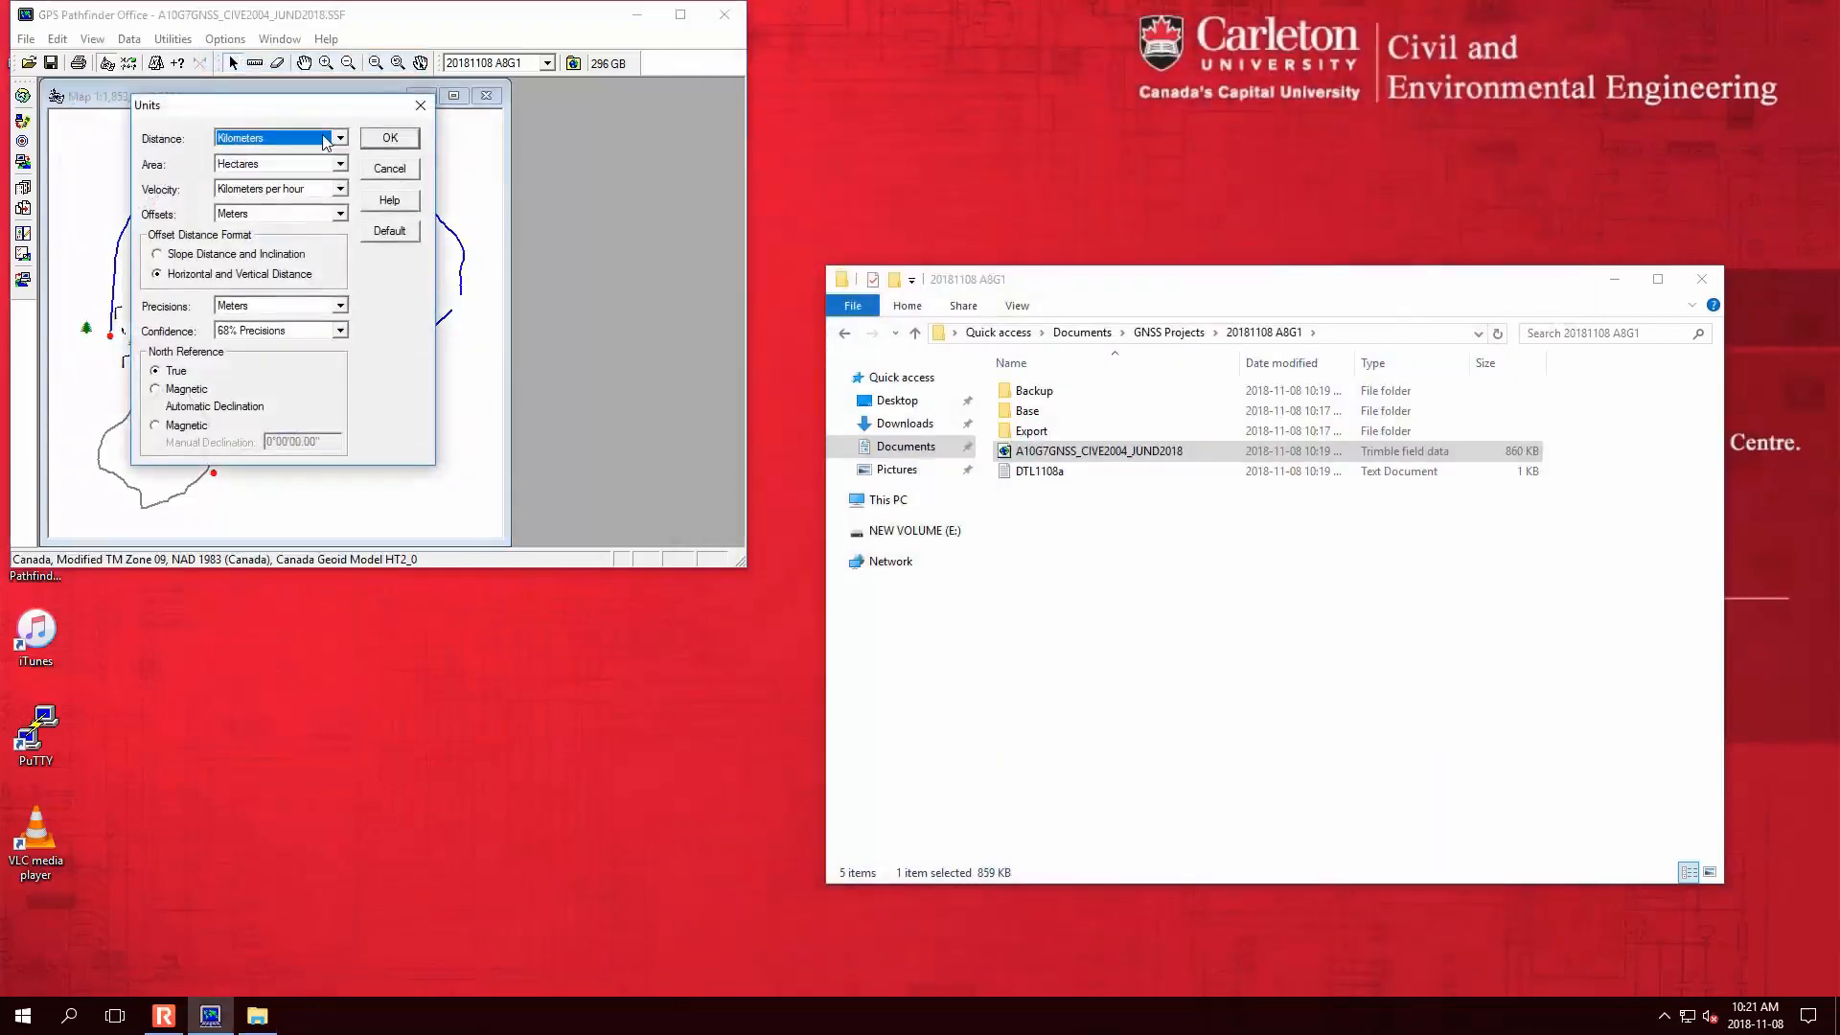
left_click(401, 141)
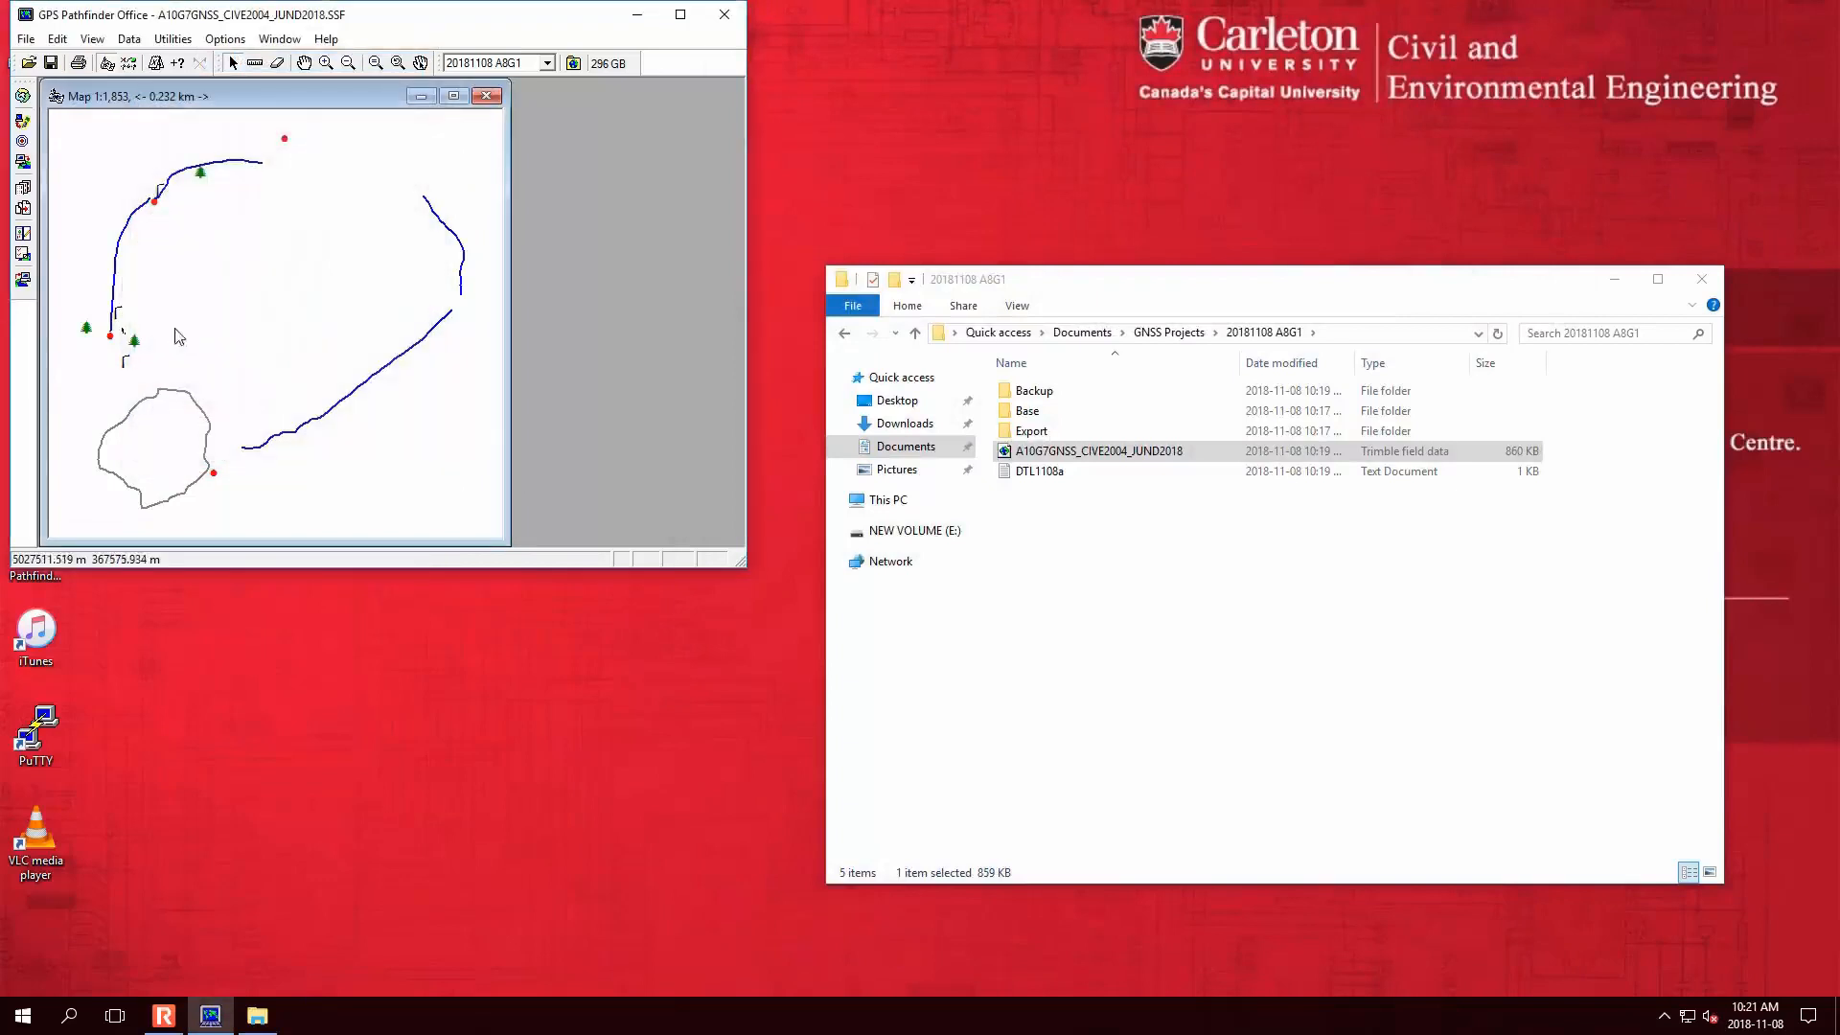
- Inspect the red fixed point's summary, attributes and 68% precision in Feature Properties
double_click(113, 336)
left_click(681, 15)
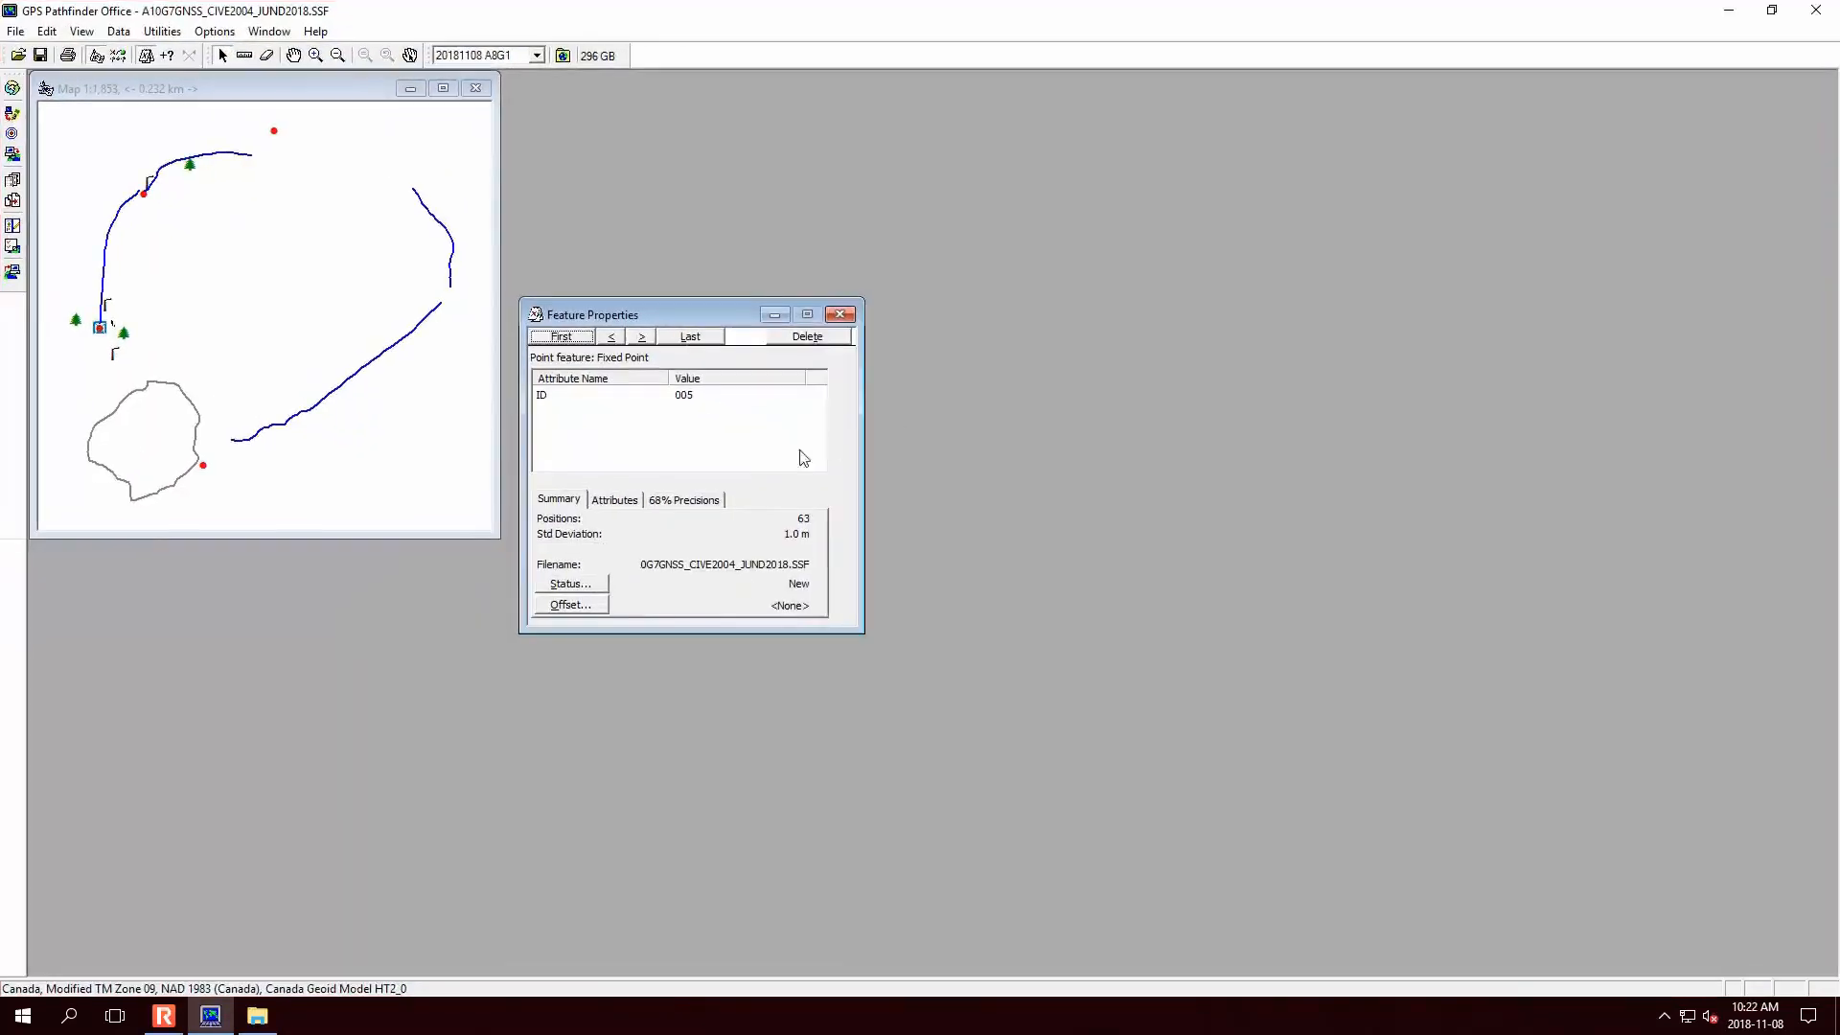
left_click(616, 500)
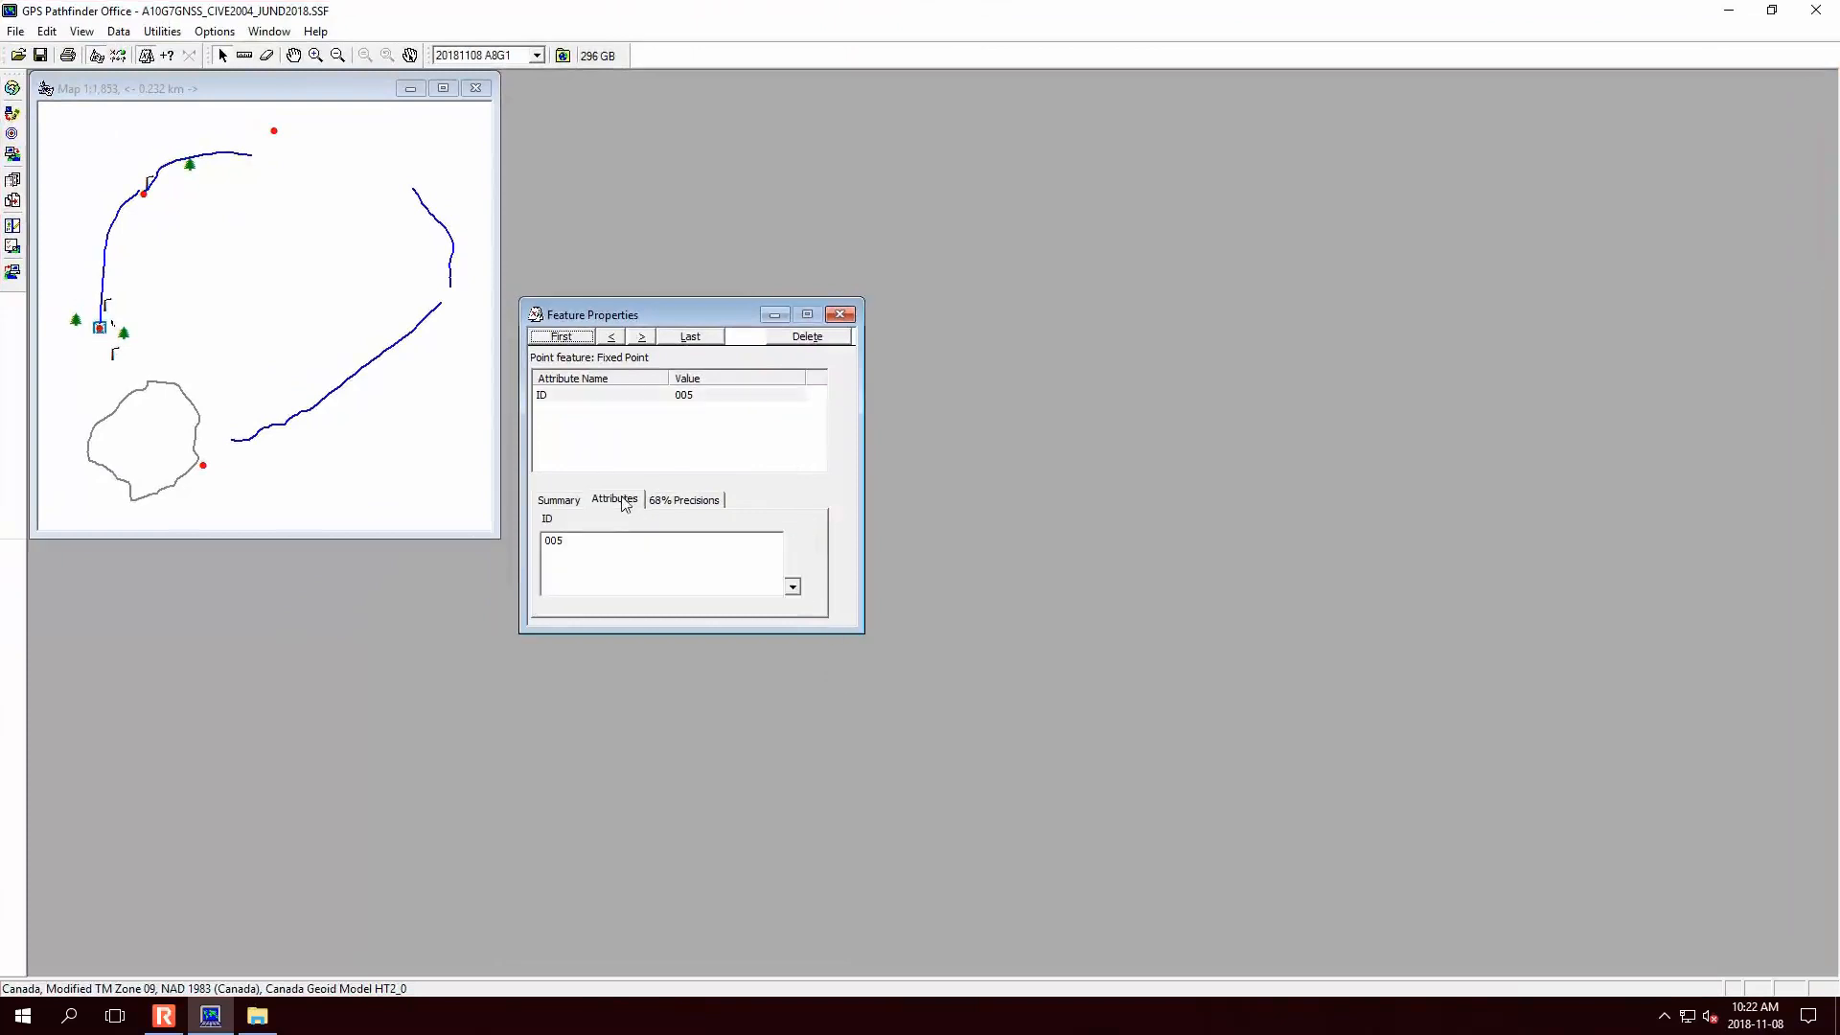
left_click(655, 500)
left_click(558, 500)
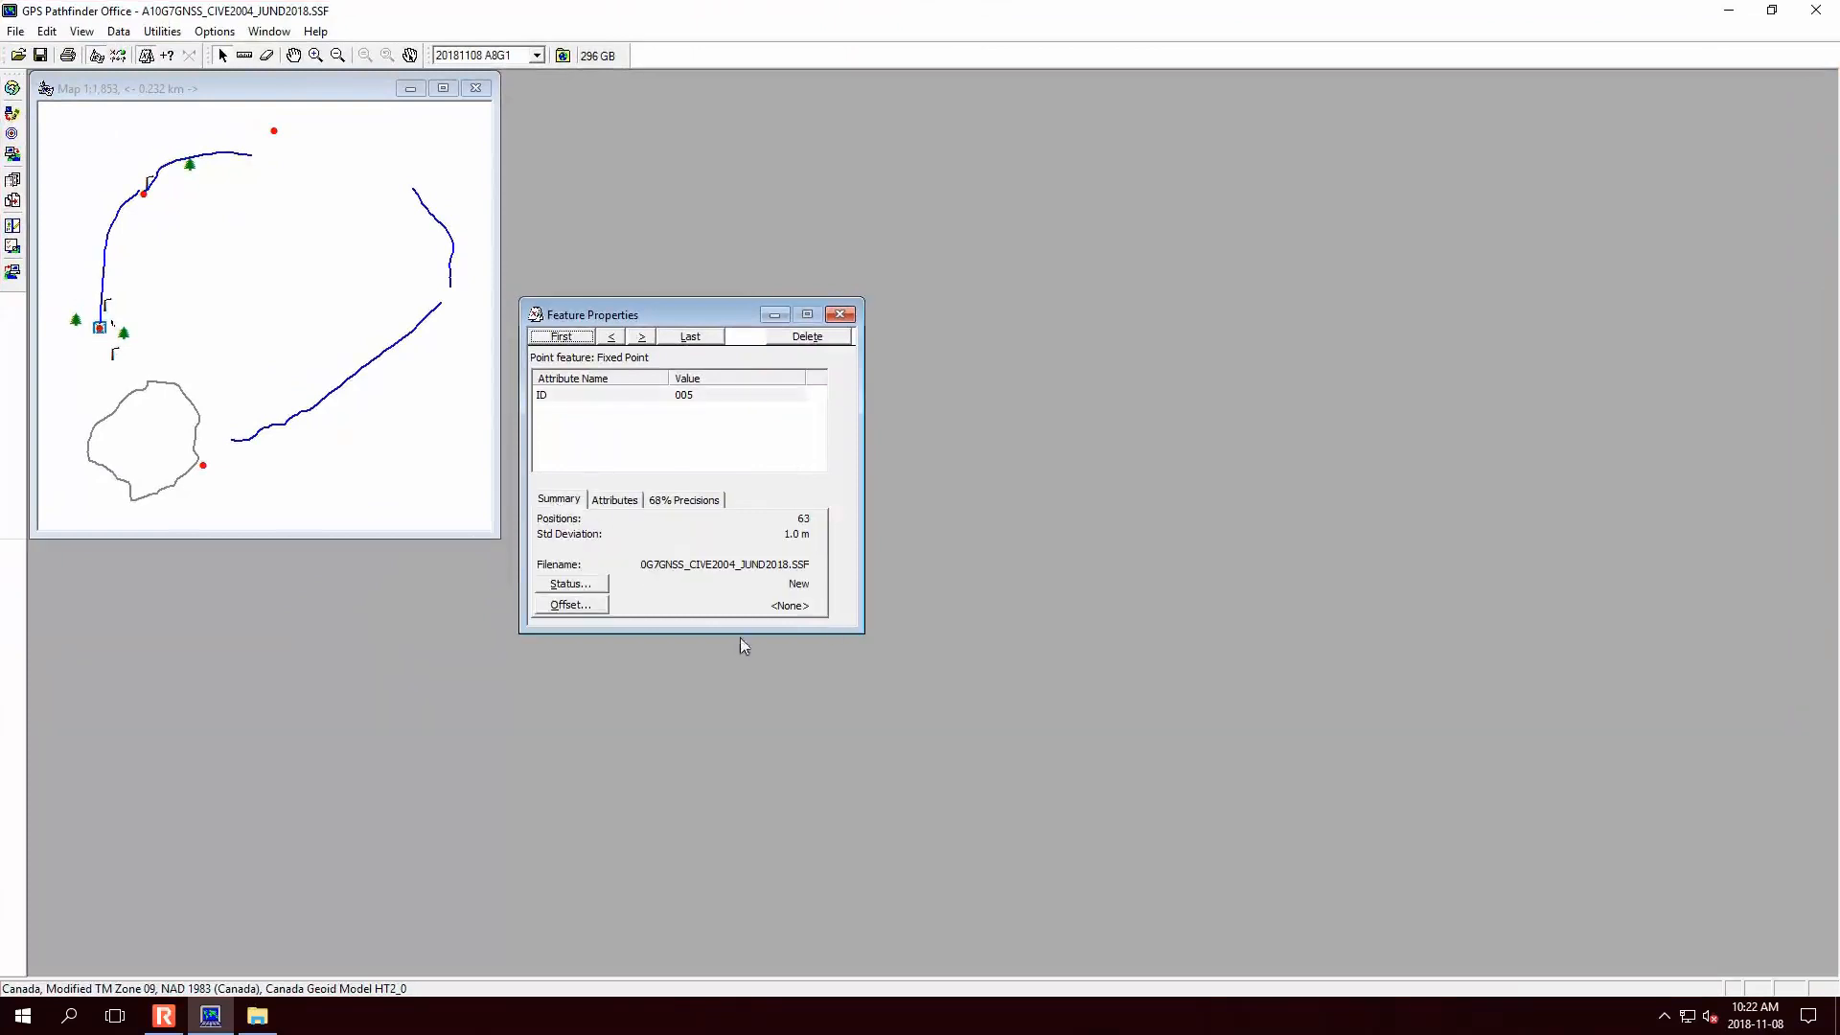
left_click(197, 344)
left_click(276, 136)
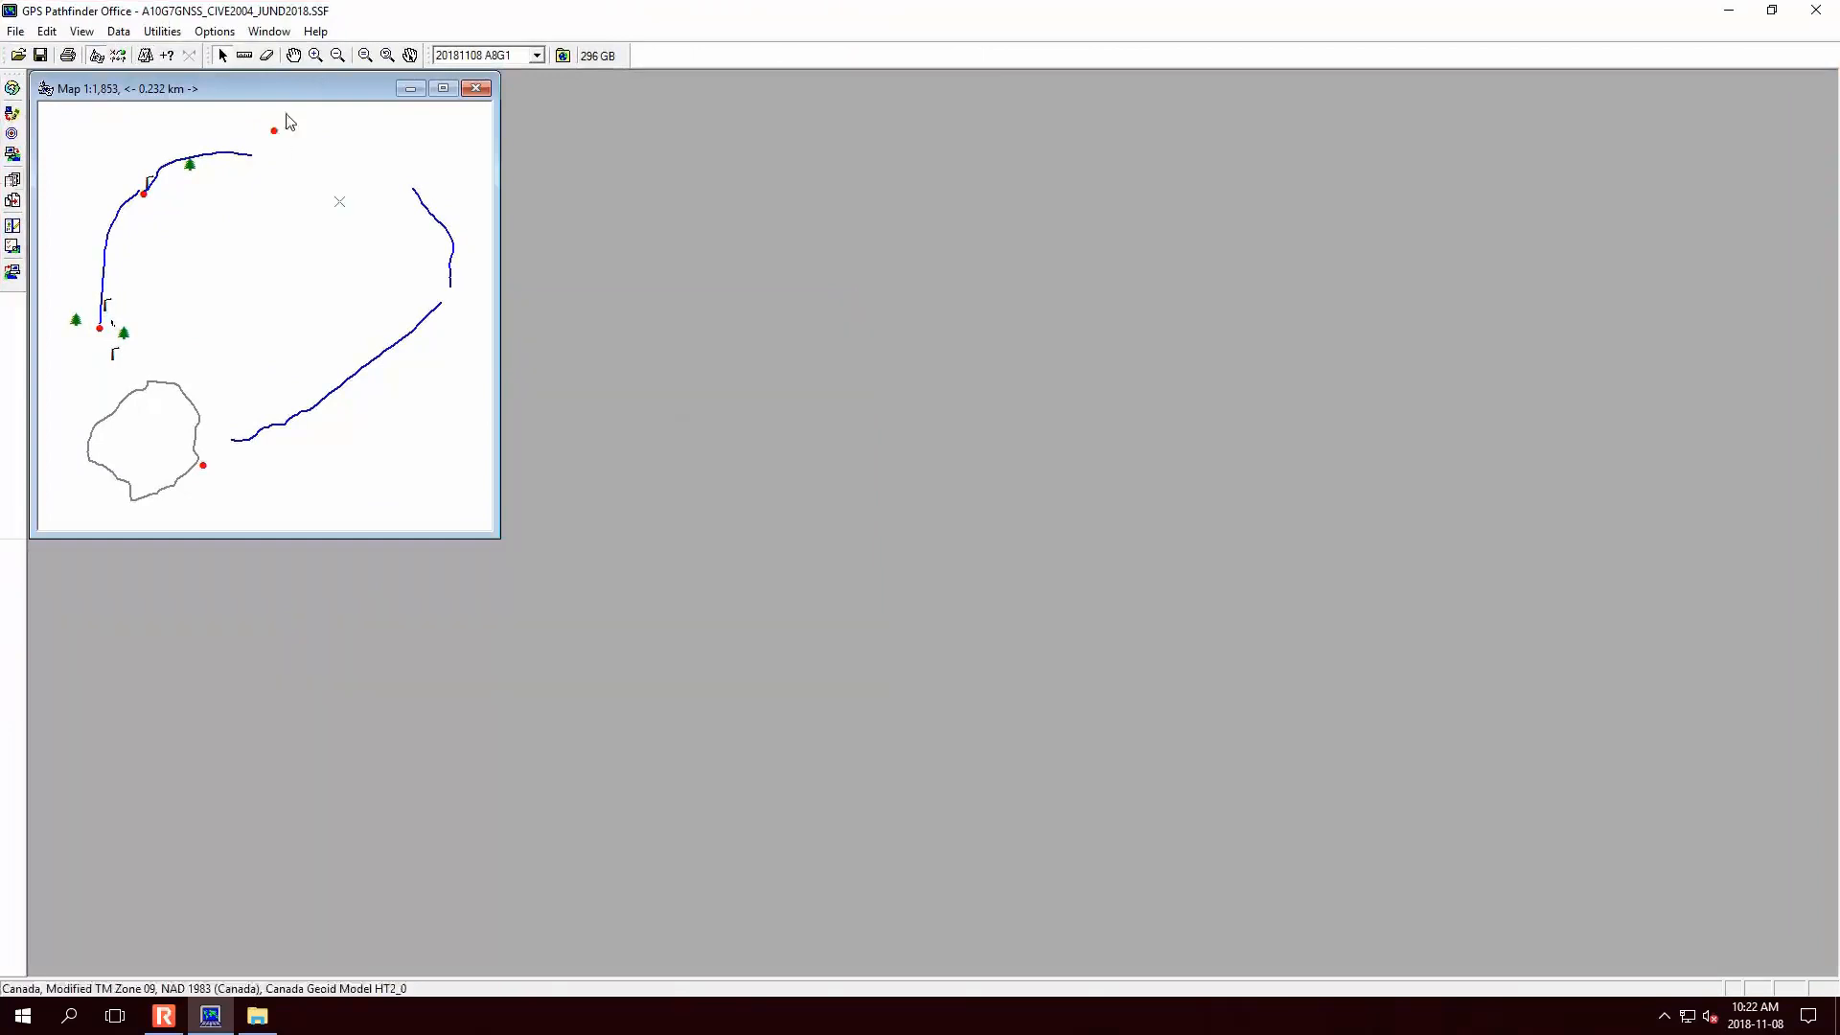
- Arrange the windows side by side and start the Differential Correction wizard
key("super+Left")
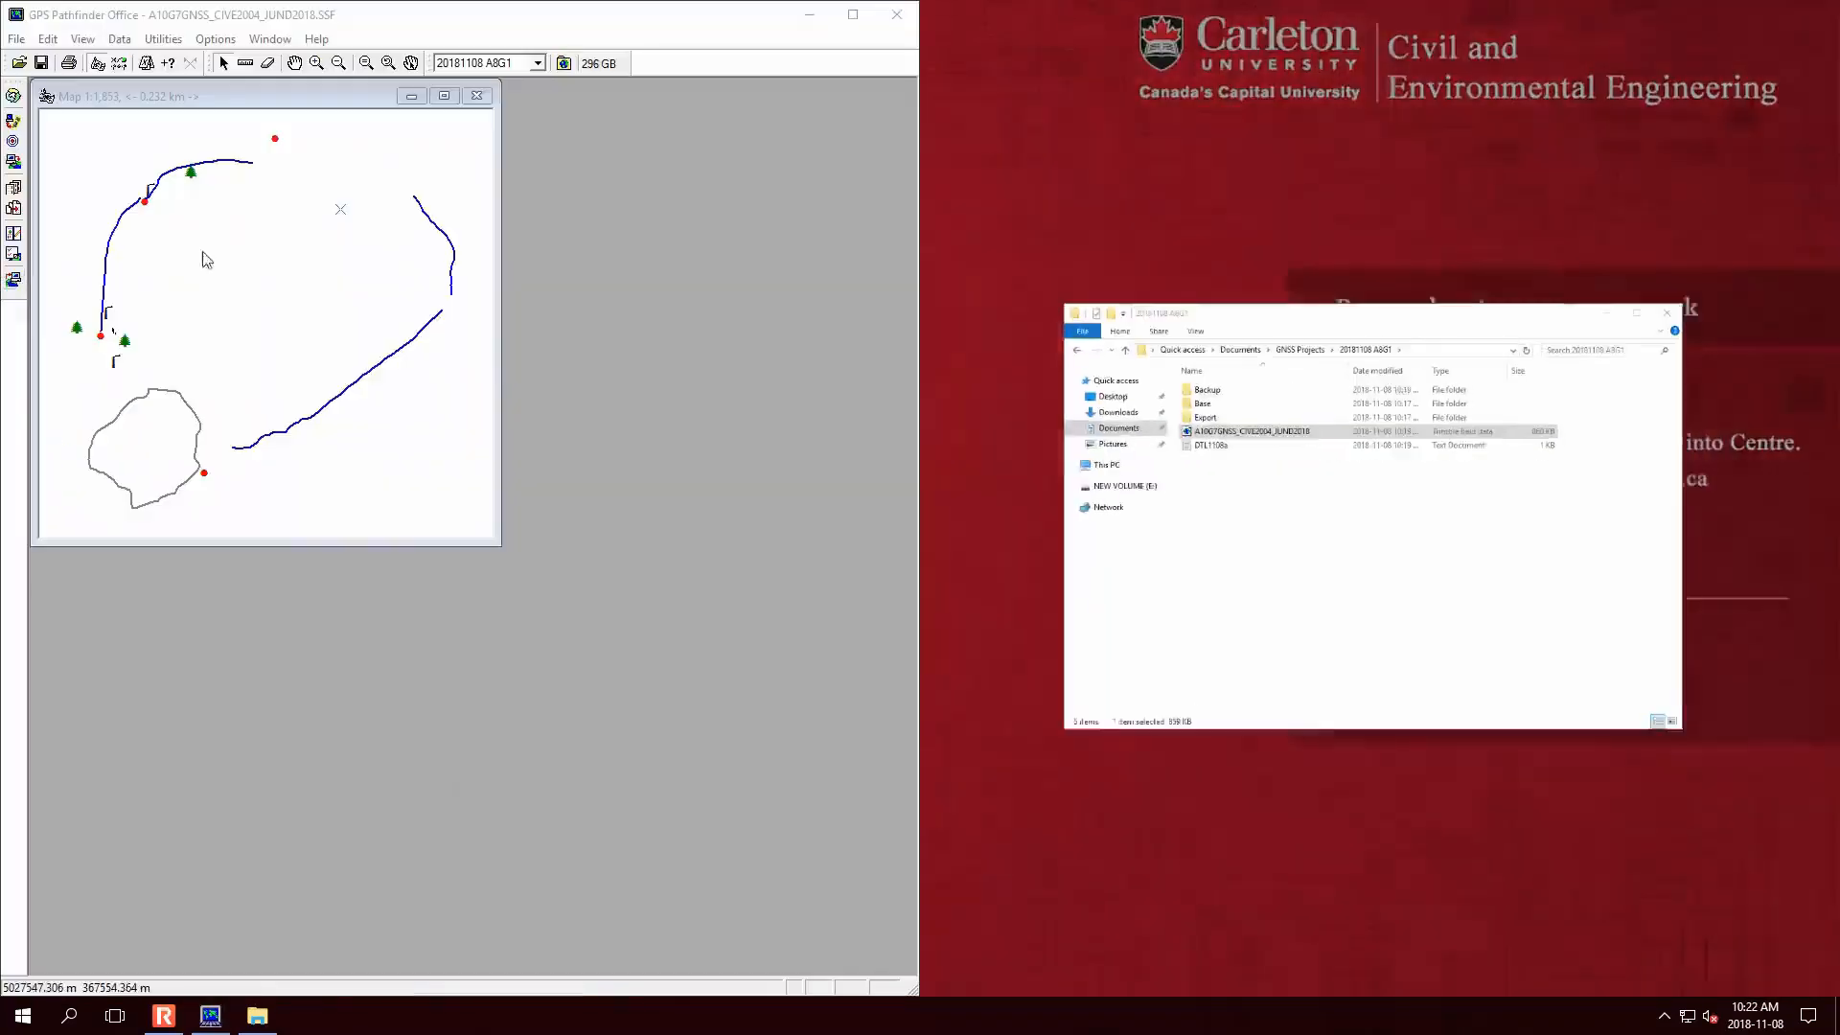
left_click(1326, 608)
left_click(122, 39)
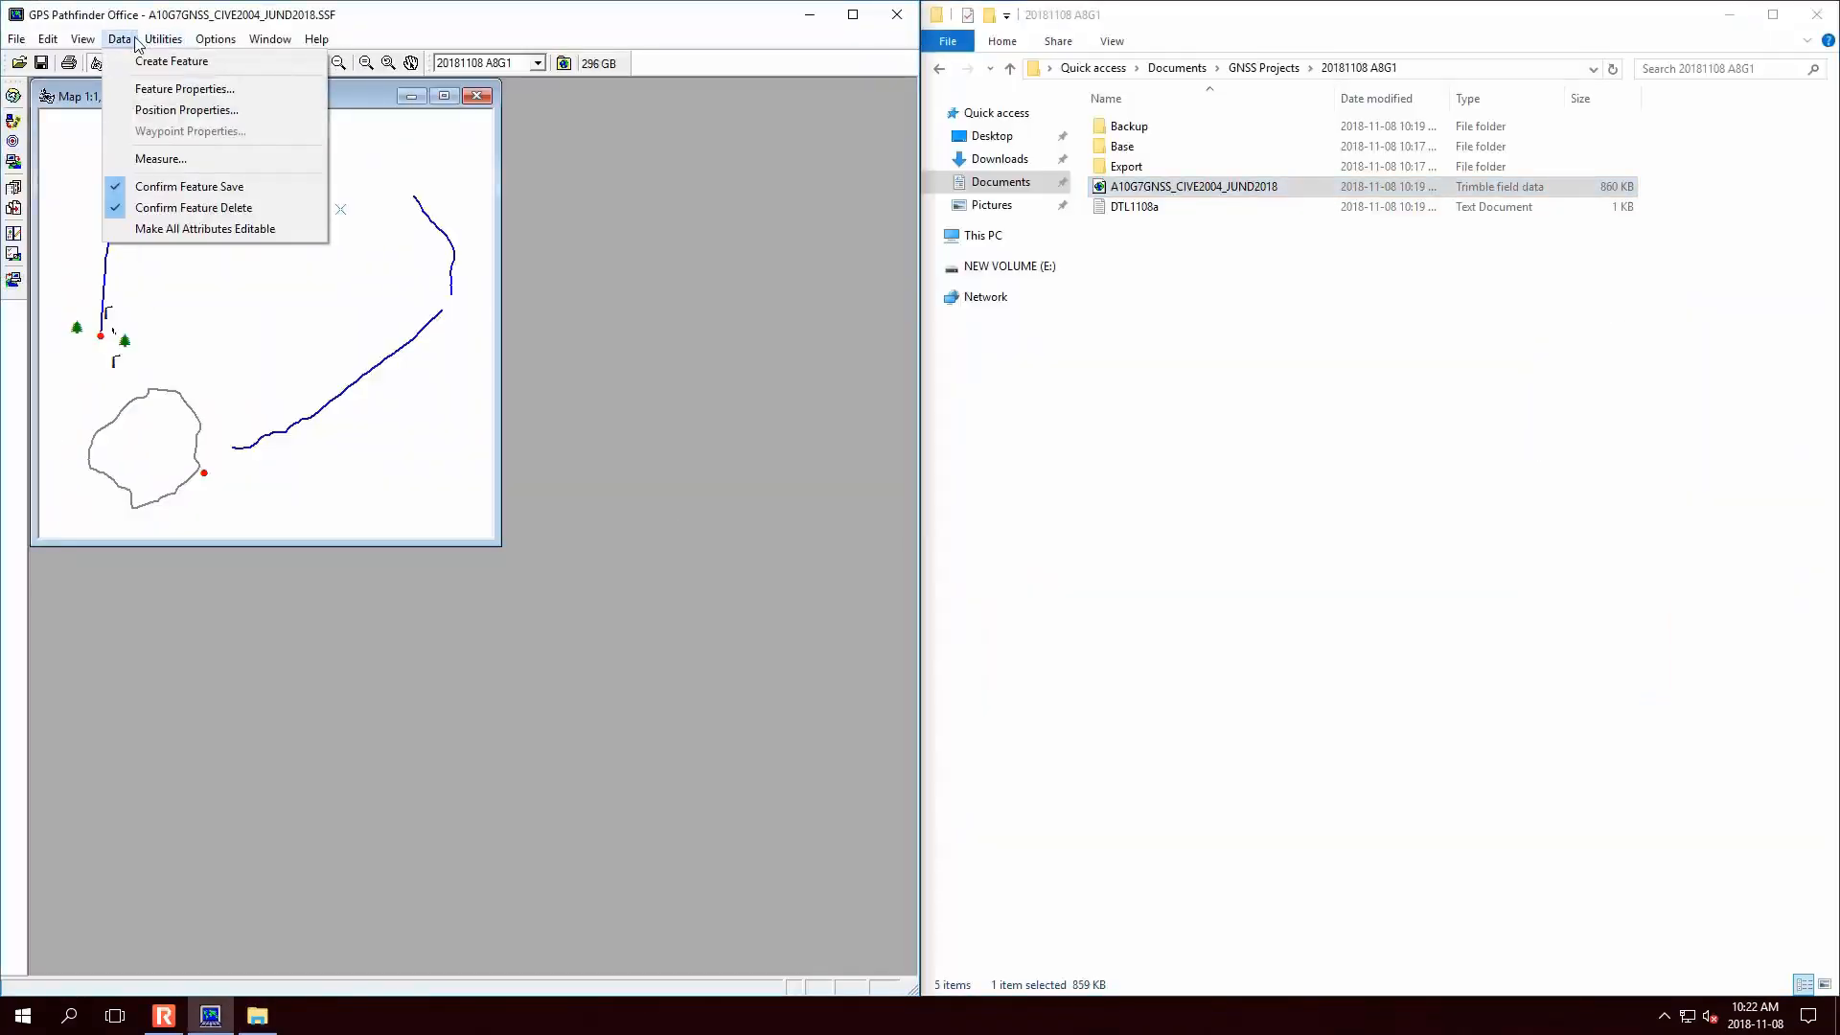
mouse_move(161, 40)
left_click(204, 111)
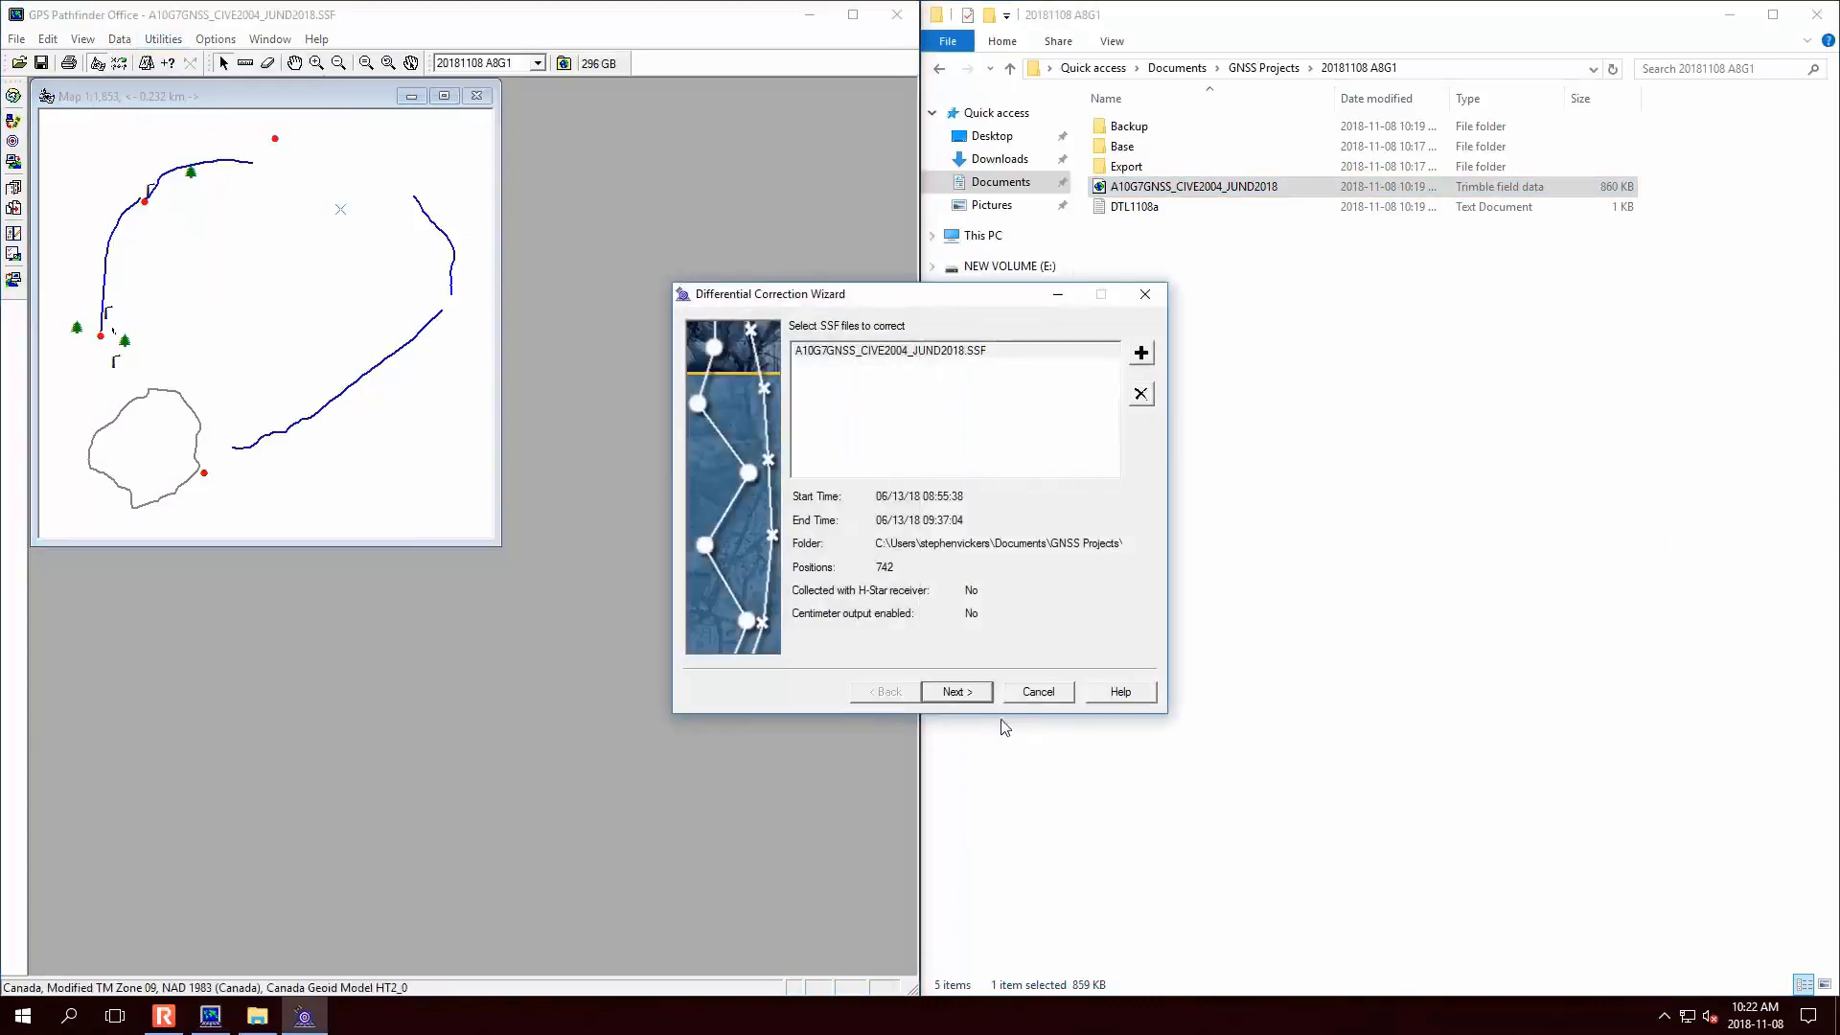
- Keep the SSF file, automatic processing and default correction settings, reaching base data
left_click(983, 696)
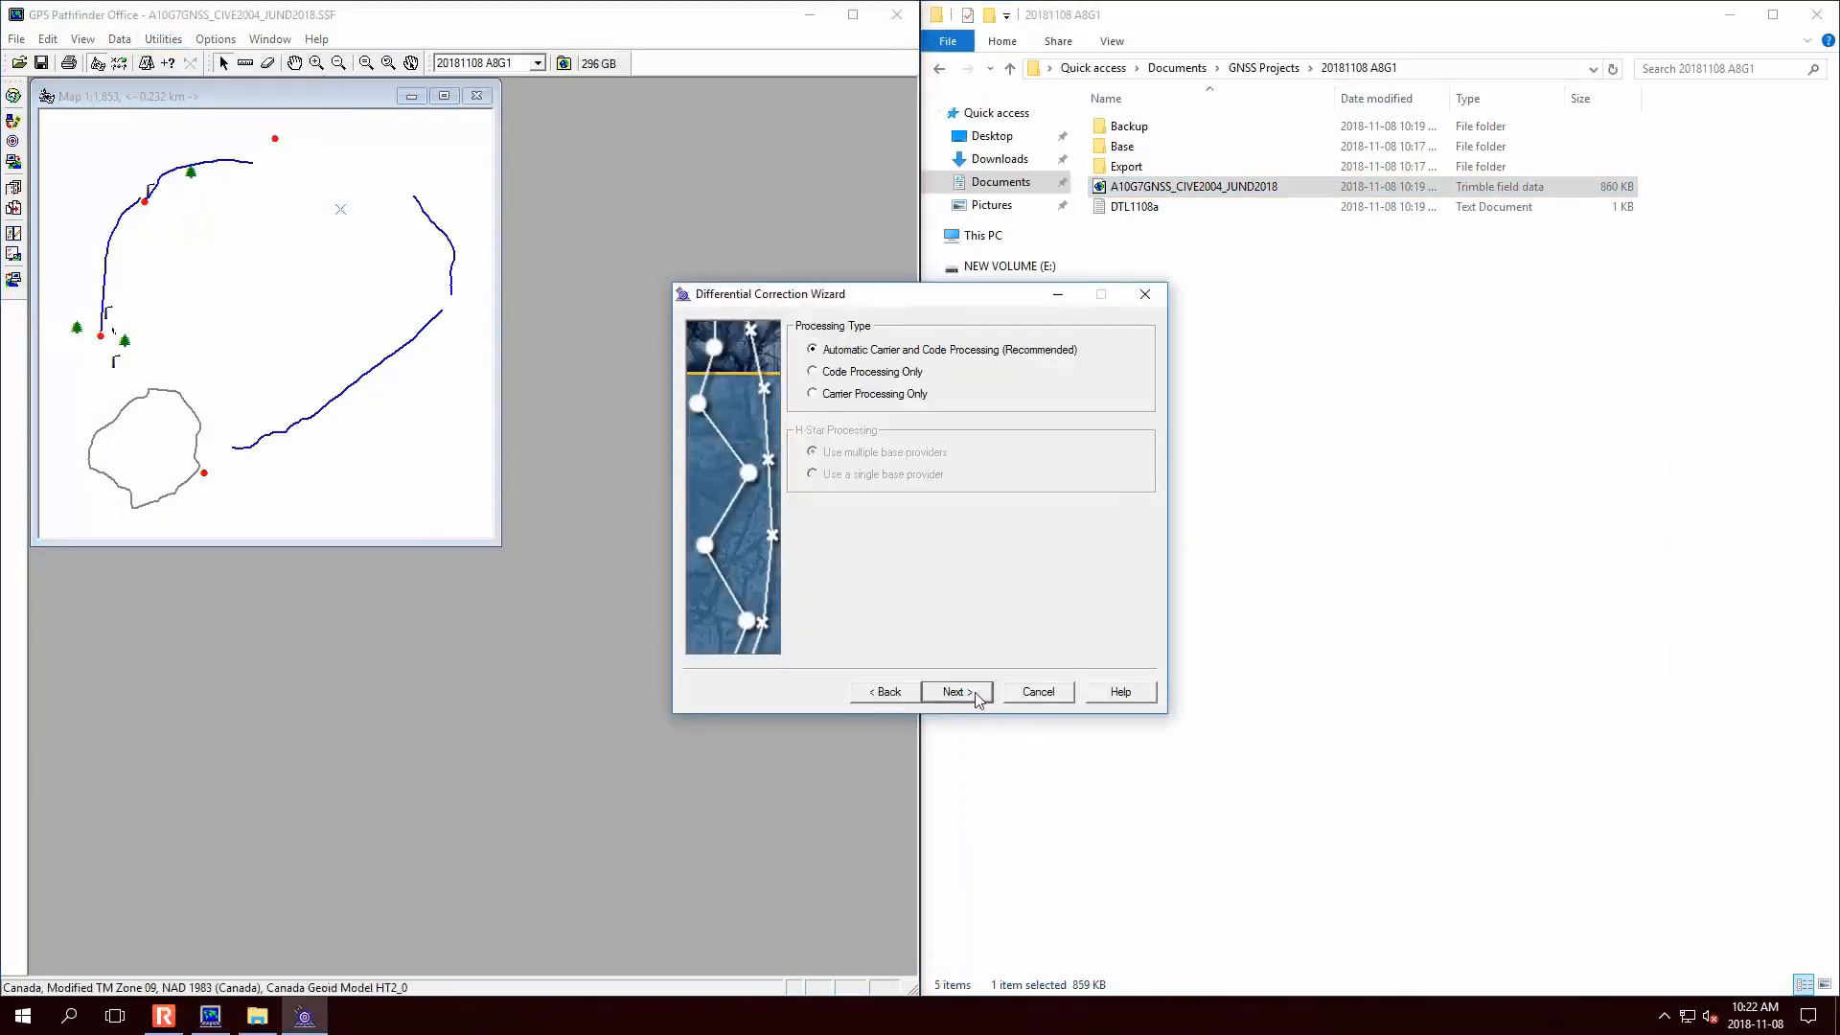
left_click(978, 696)
left_click(1111, 638)
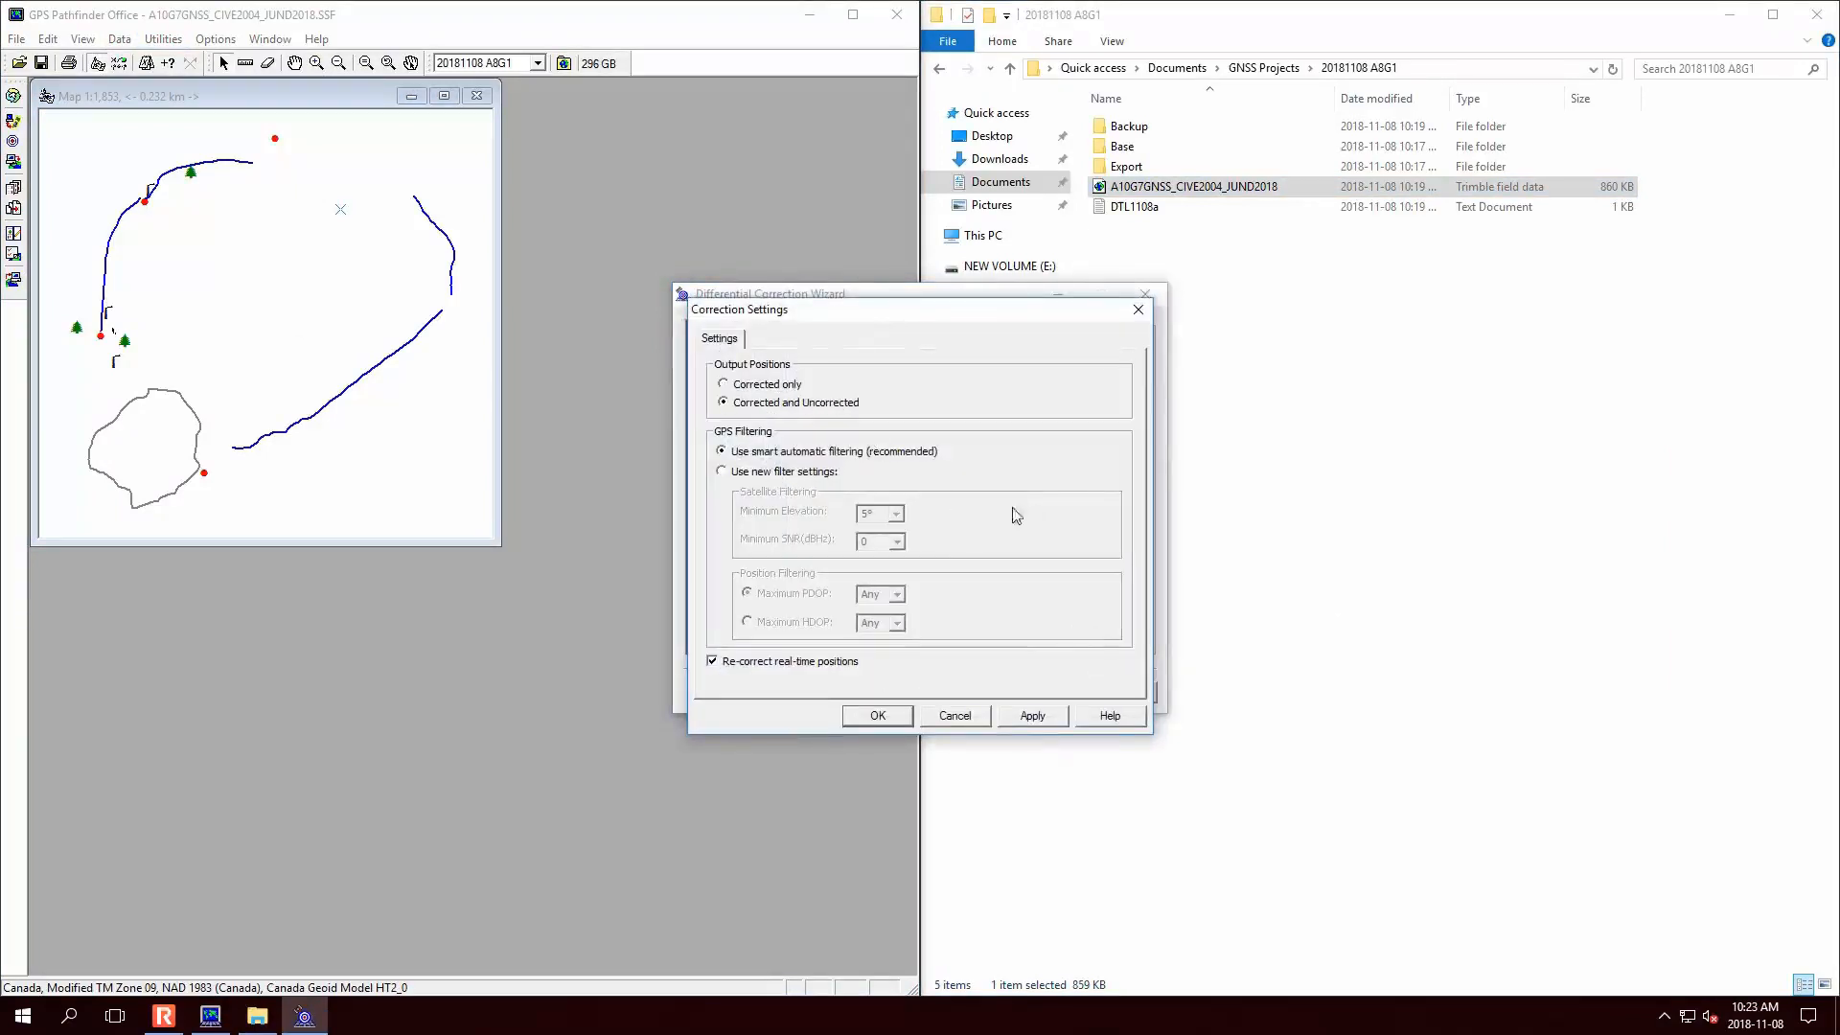
left_click(891, 729)
left_click(981, 695)
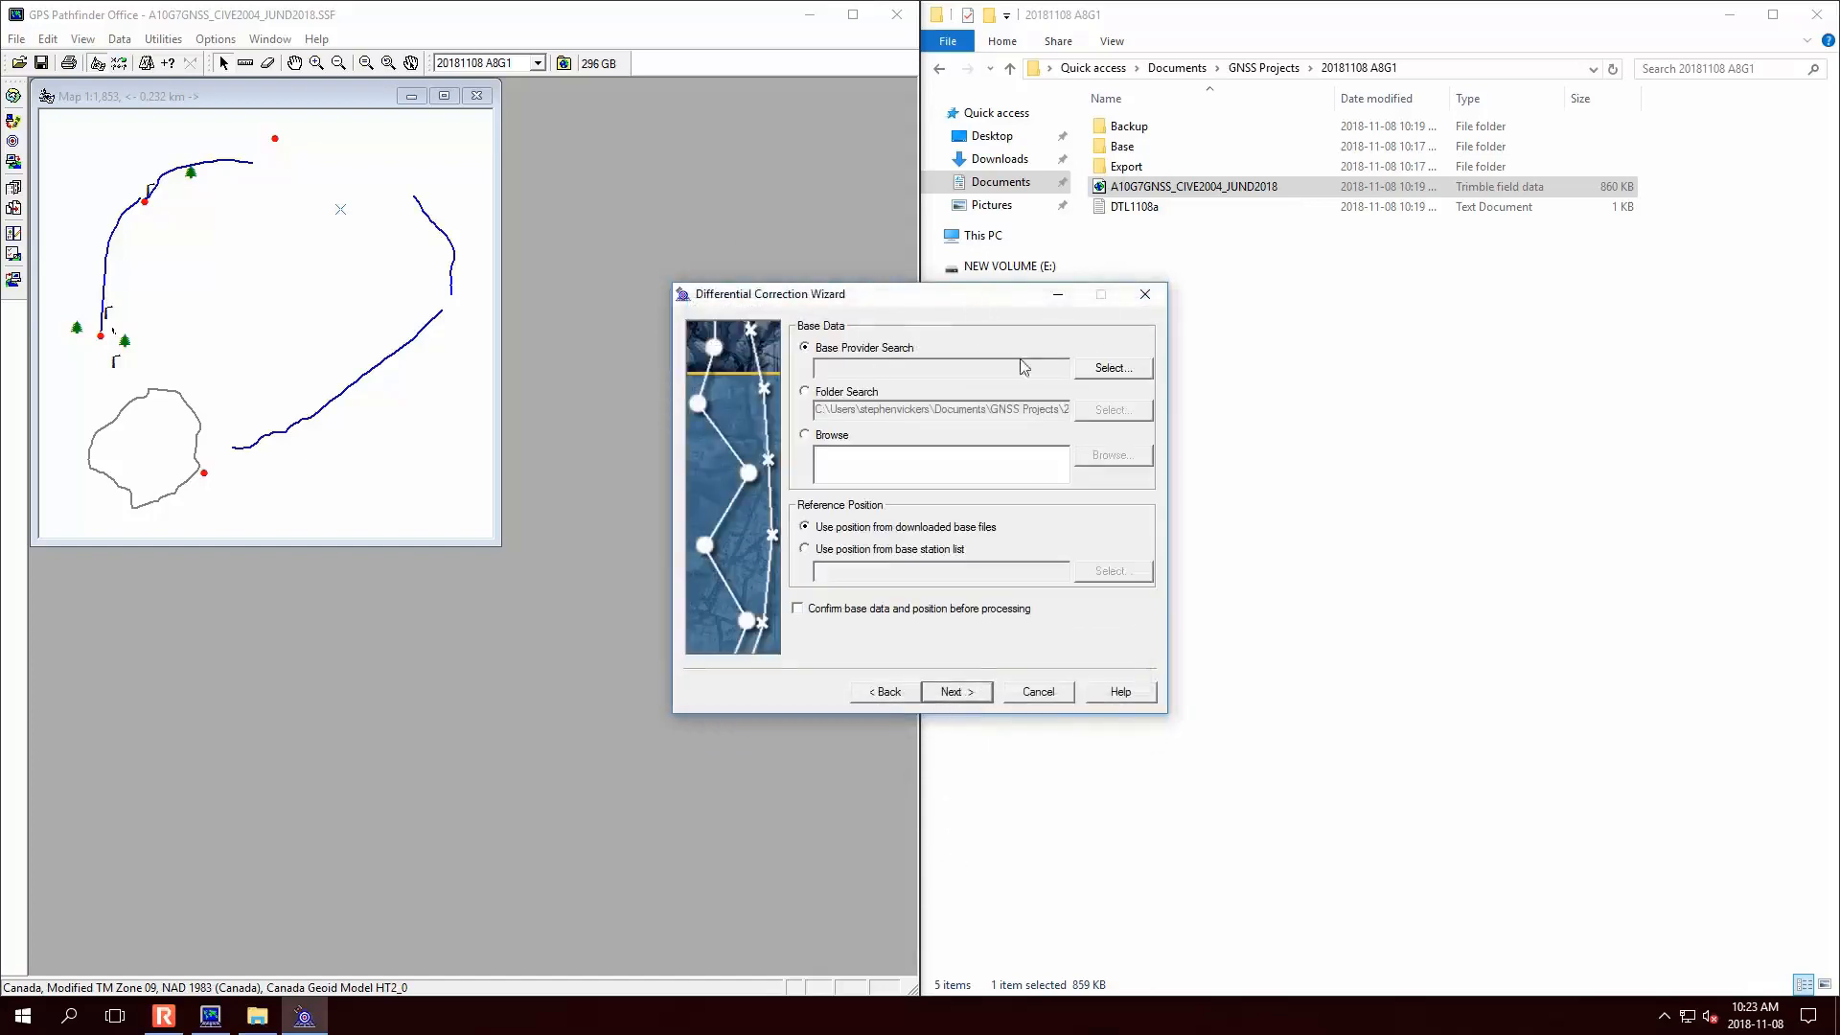
- Select the SOPAC, Ottawa NRC, daily base provider and open its properties
left_click(1128, 380)
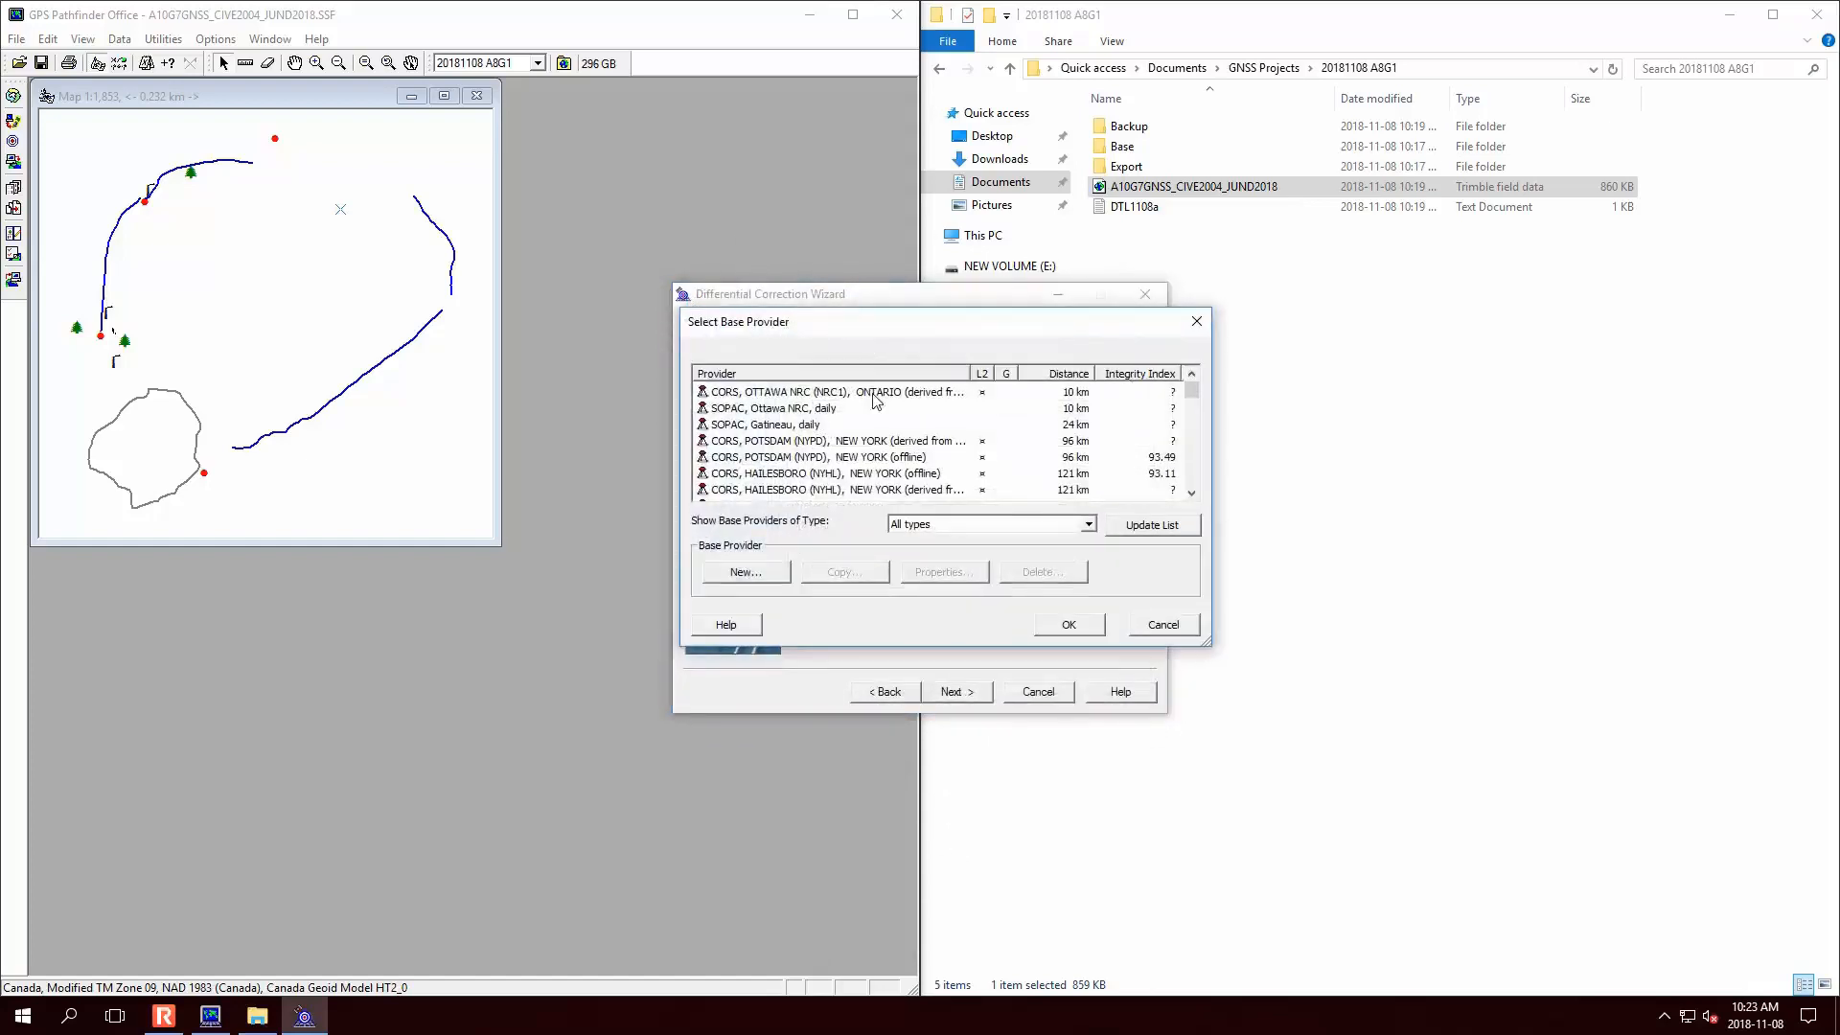
left_click(824, 410)
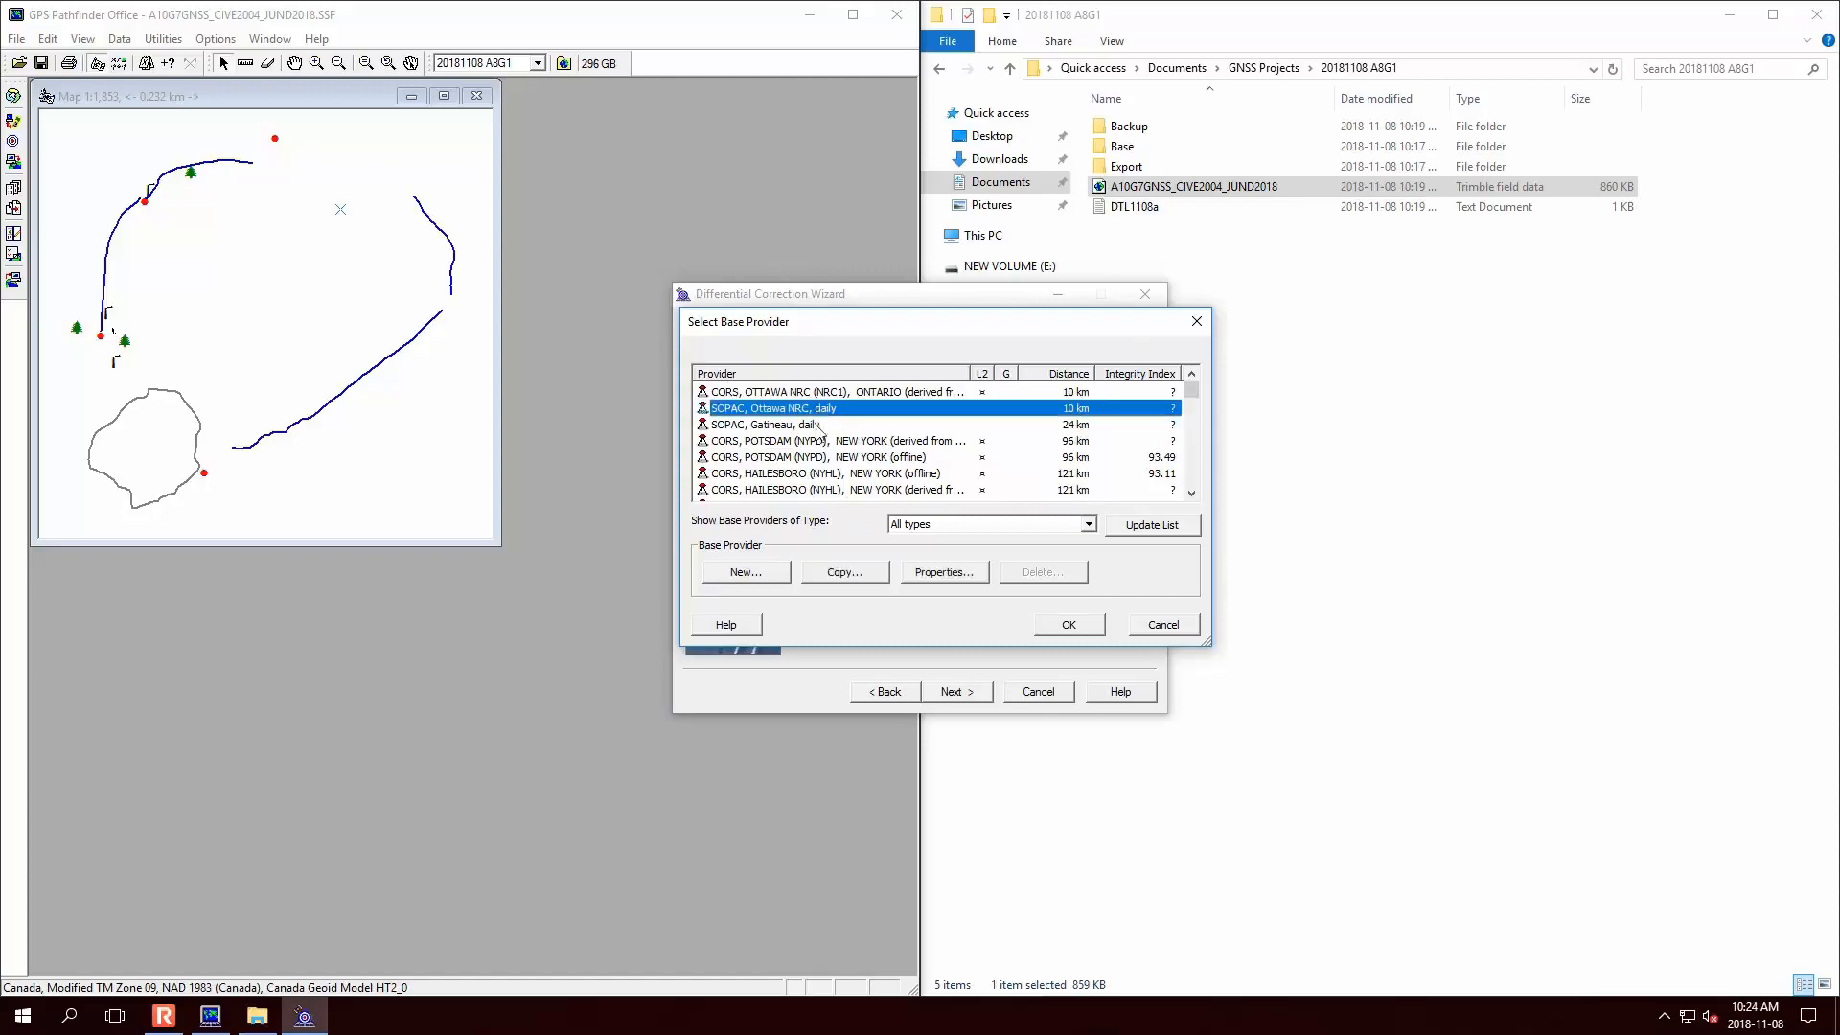
left_click(959, 573)
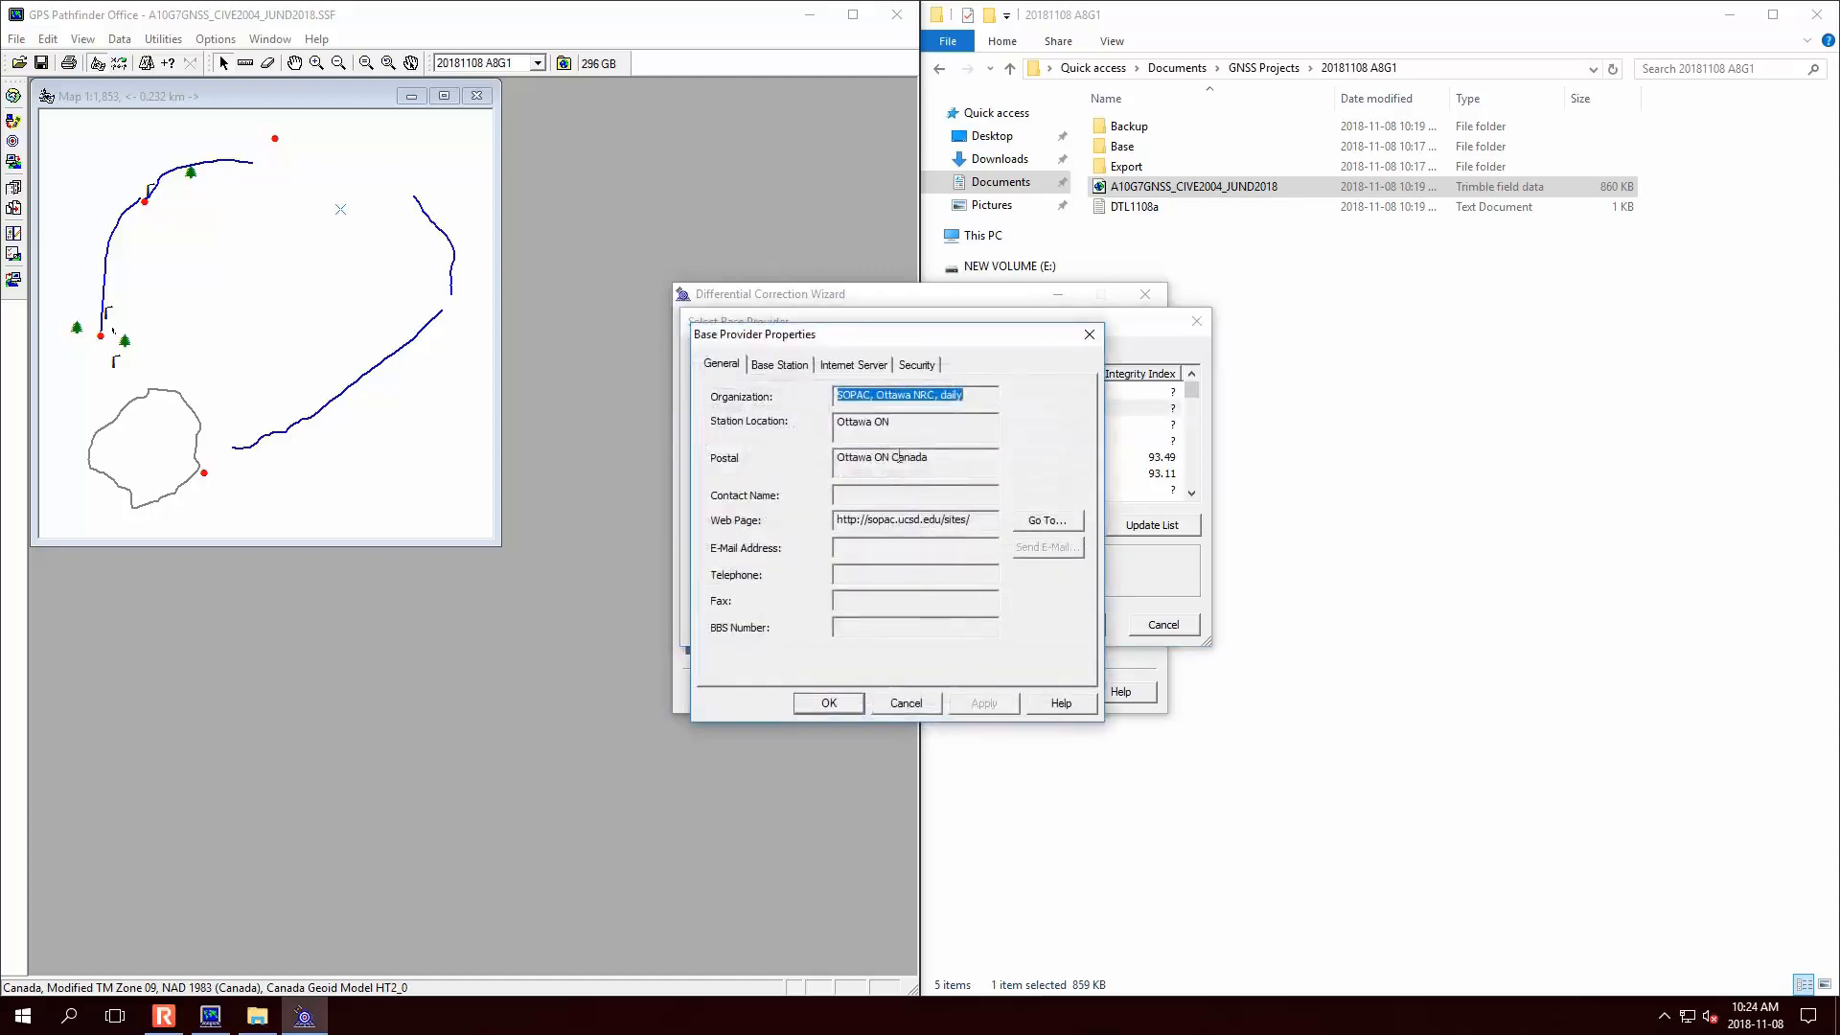
- Try the provider's web page, close the not-found browser, then view its 82.466 m base station position
left_click(1048, 519)
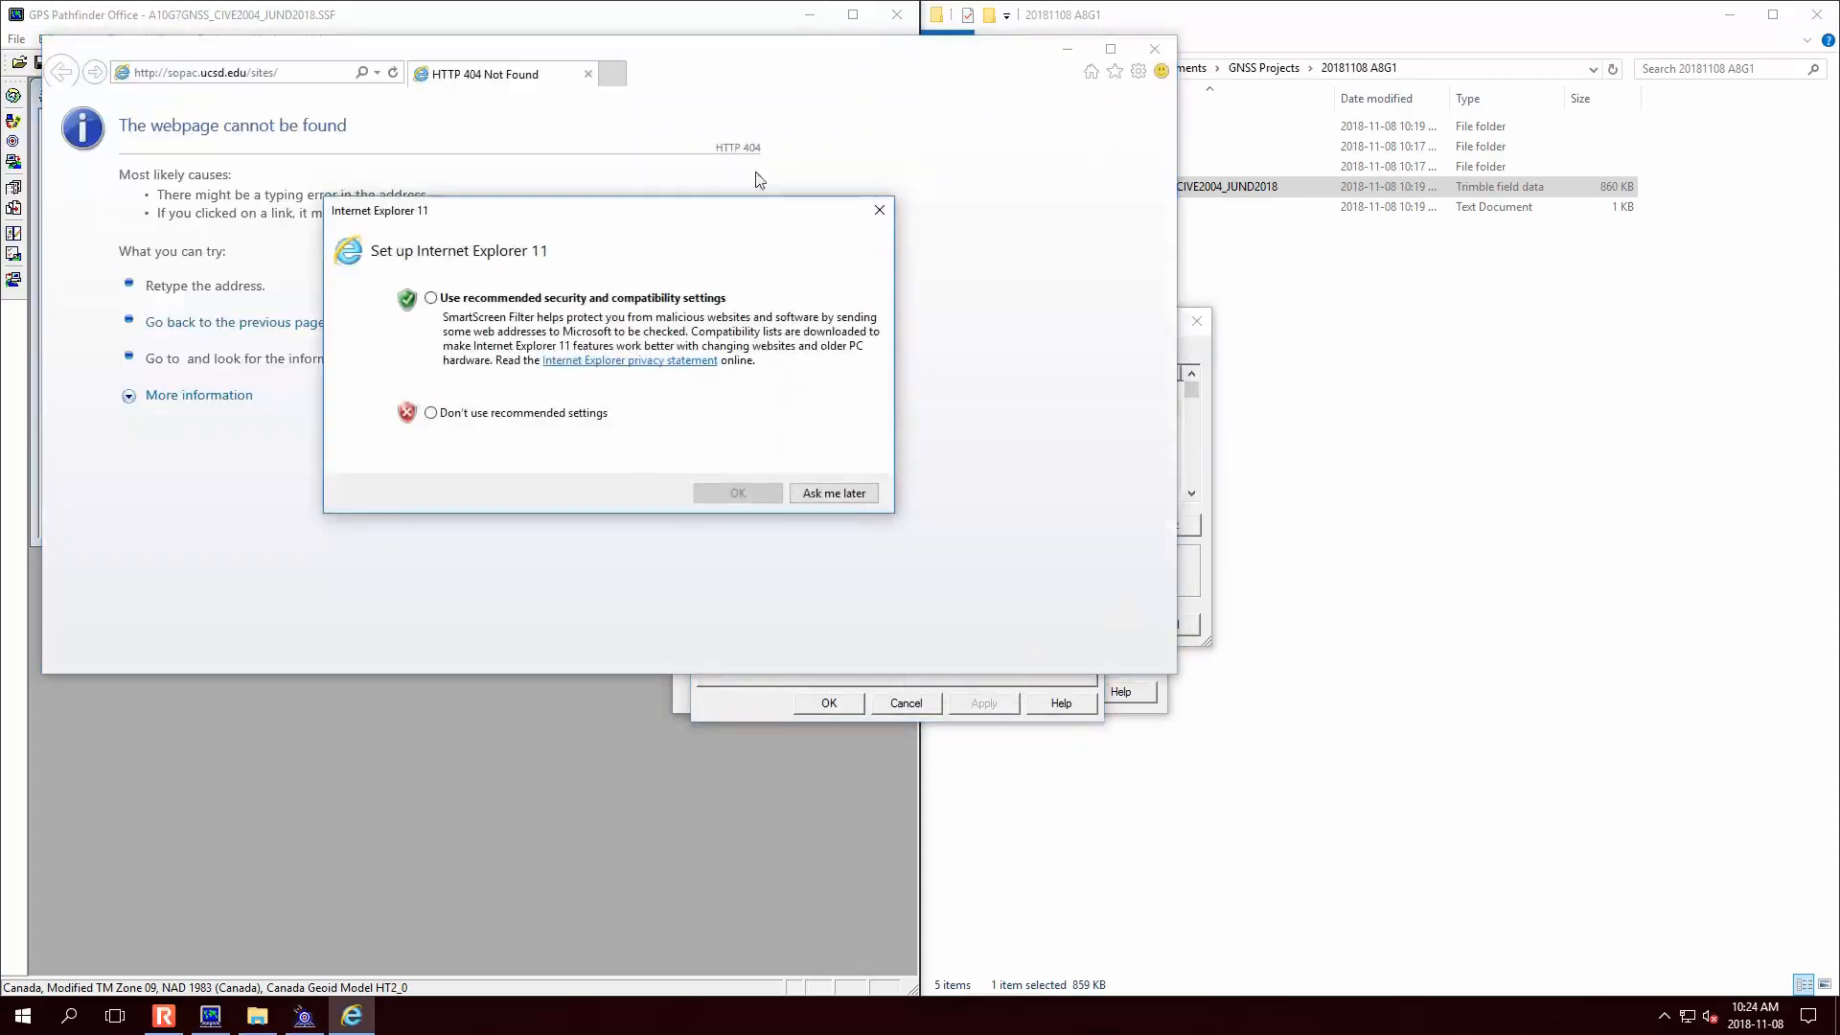
left_click(850, 498)
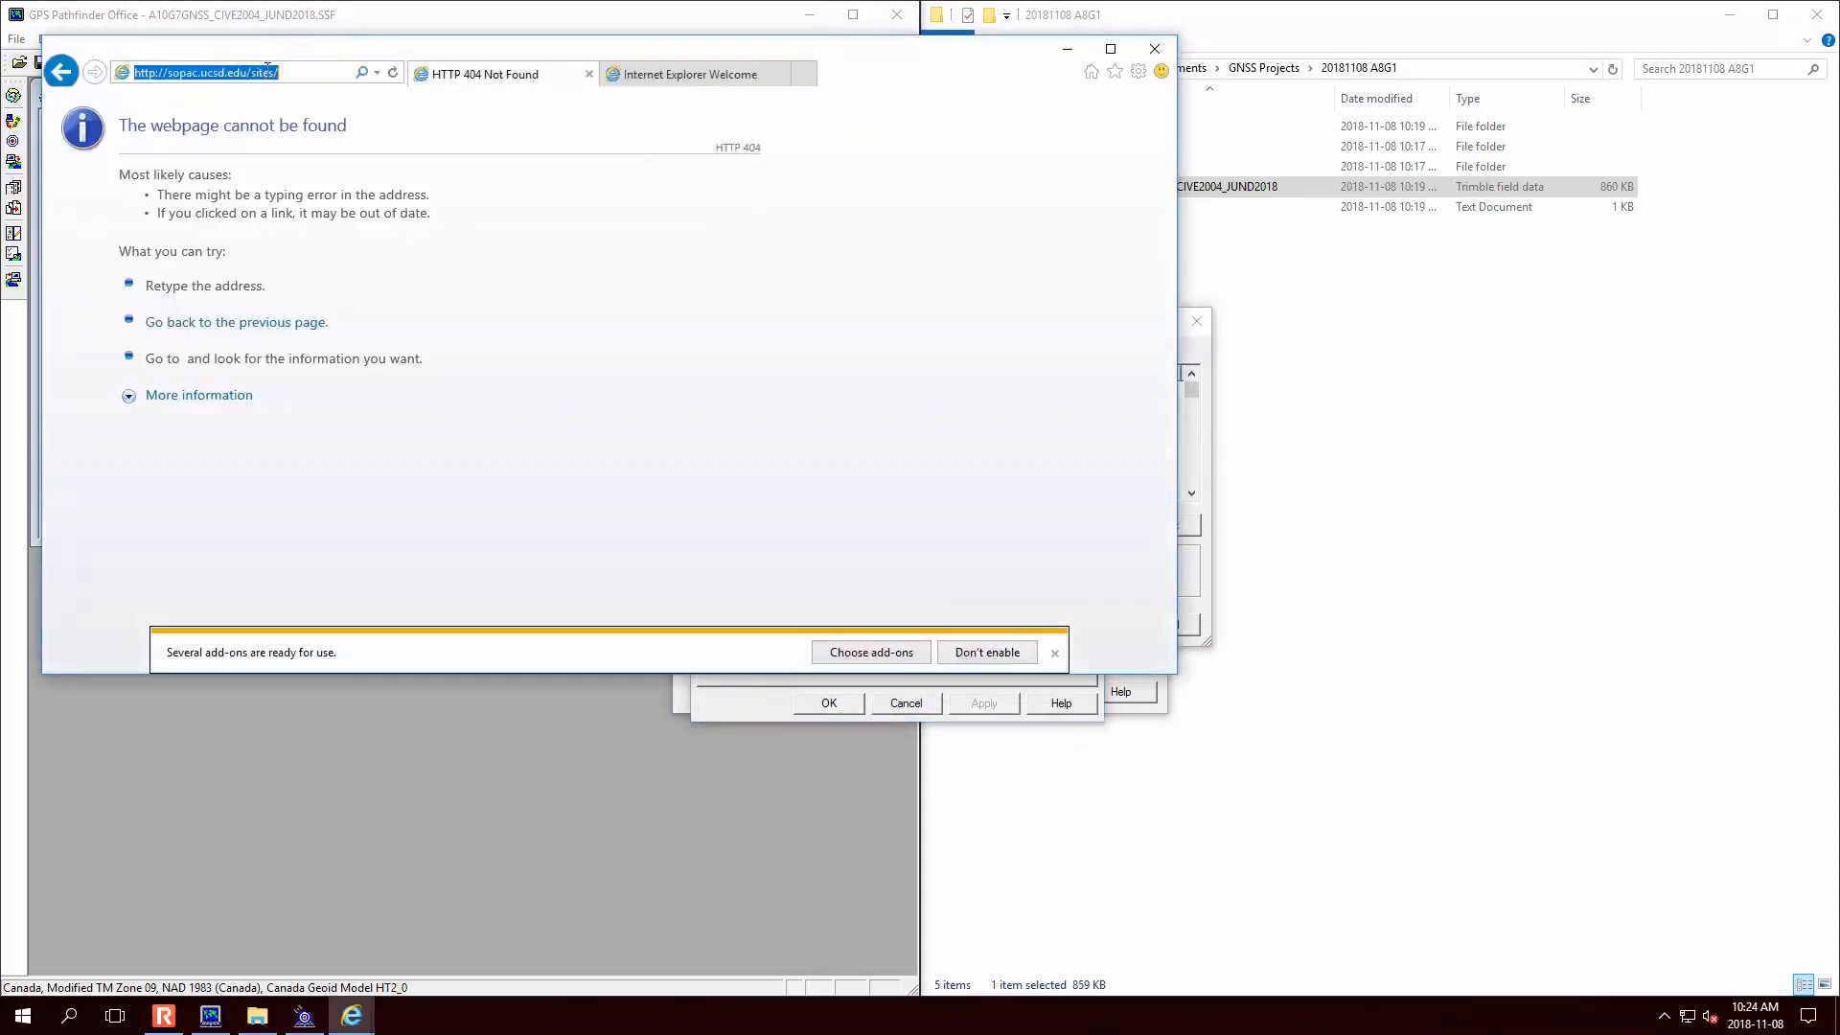
left_click(1155, 48)
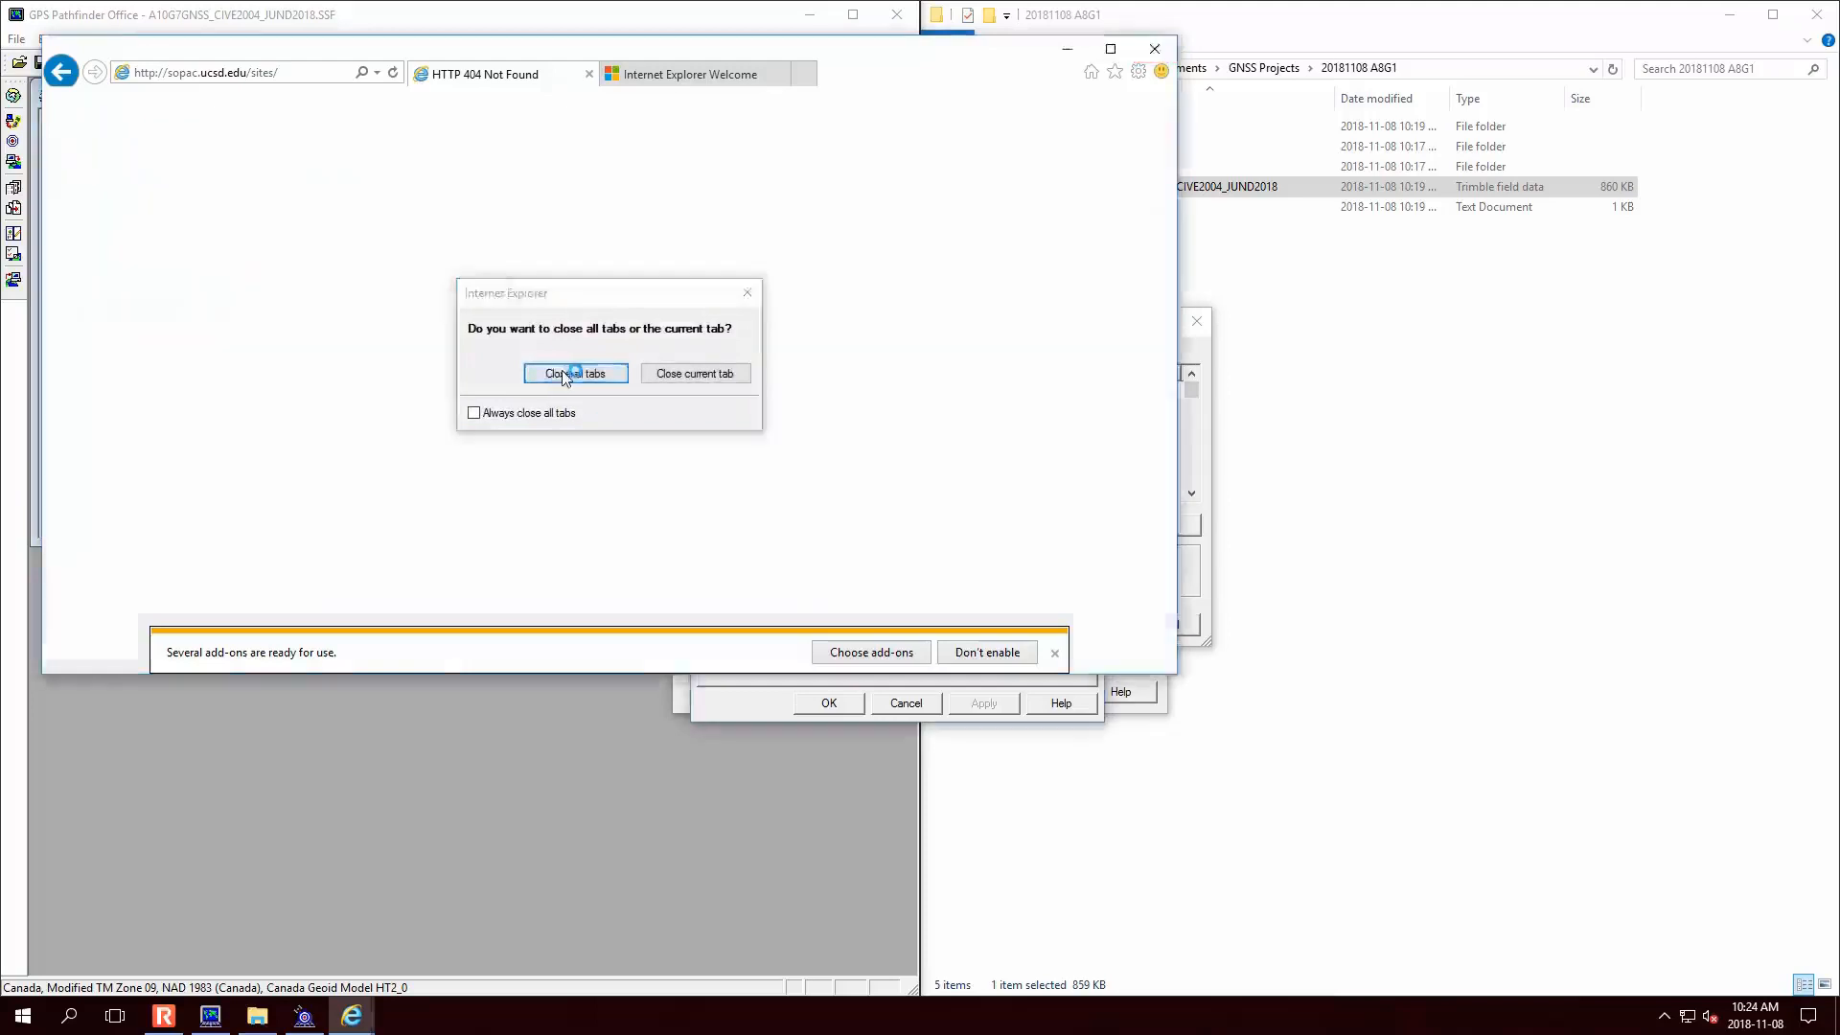
left_click(563, 367)
left_click(778, 366)
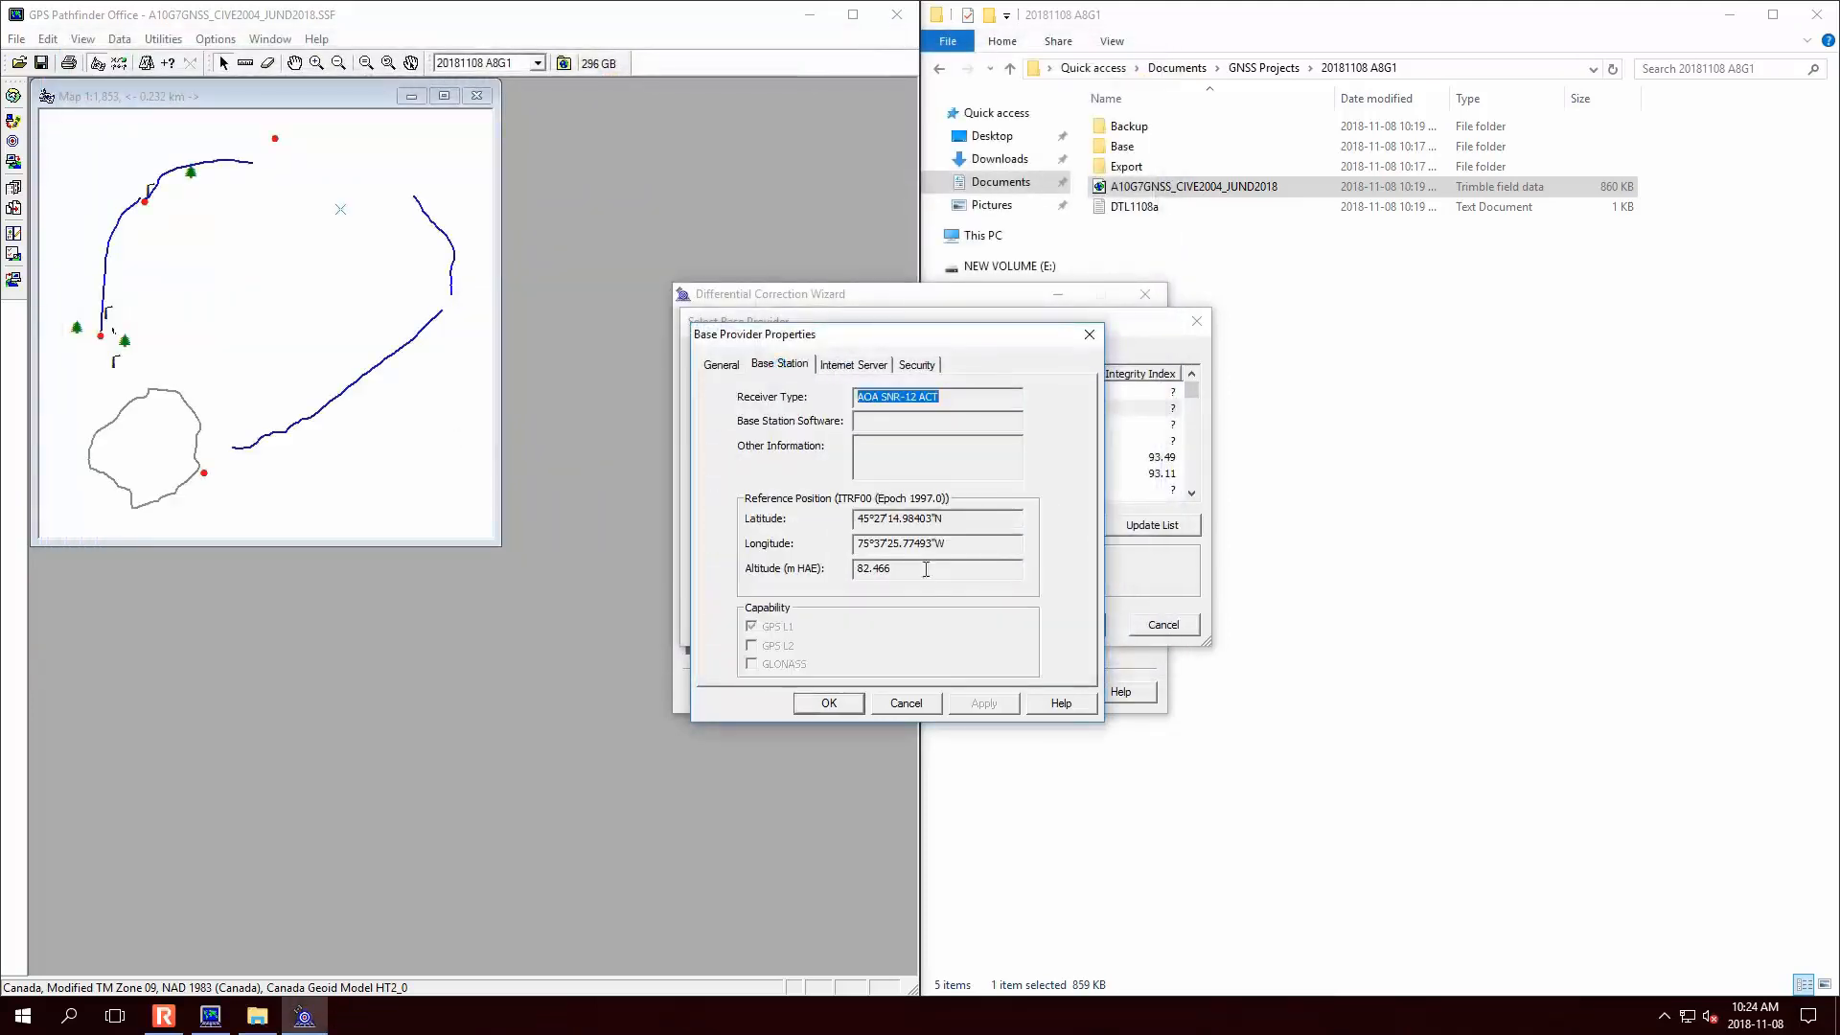
- Review the SOPAC provider's Internet Server and Security settings, then close its properties
left_click(856, 365)
left_click(928, 366)
left_click(906, 704)
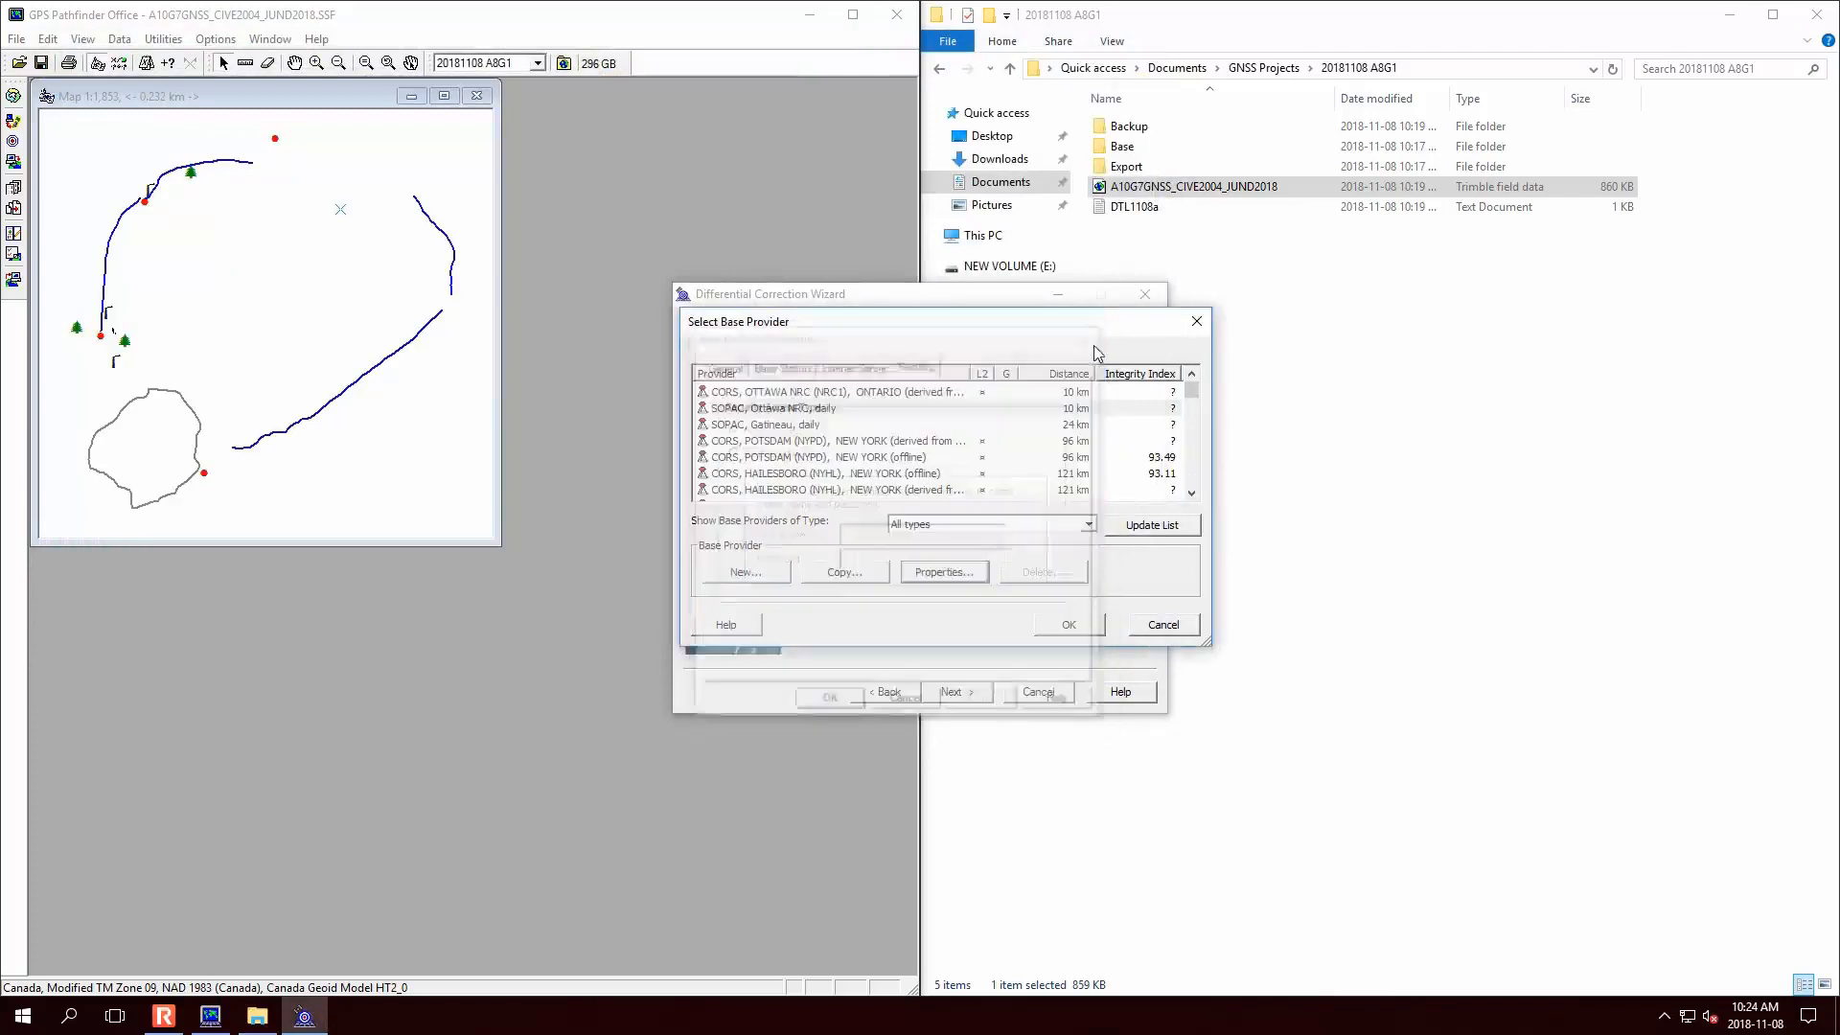
- Select CORS, Ottawa NRC (NRC1) and launch its web page from Properties
left_click(880, 391)
left_click(959, 577)
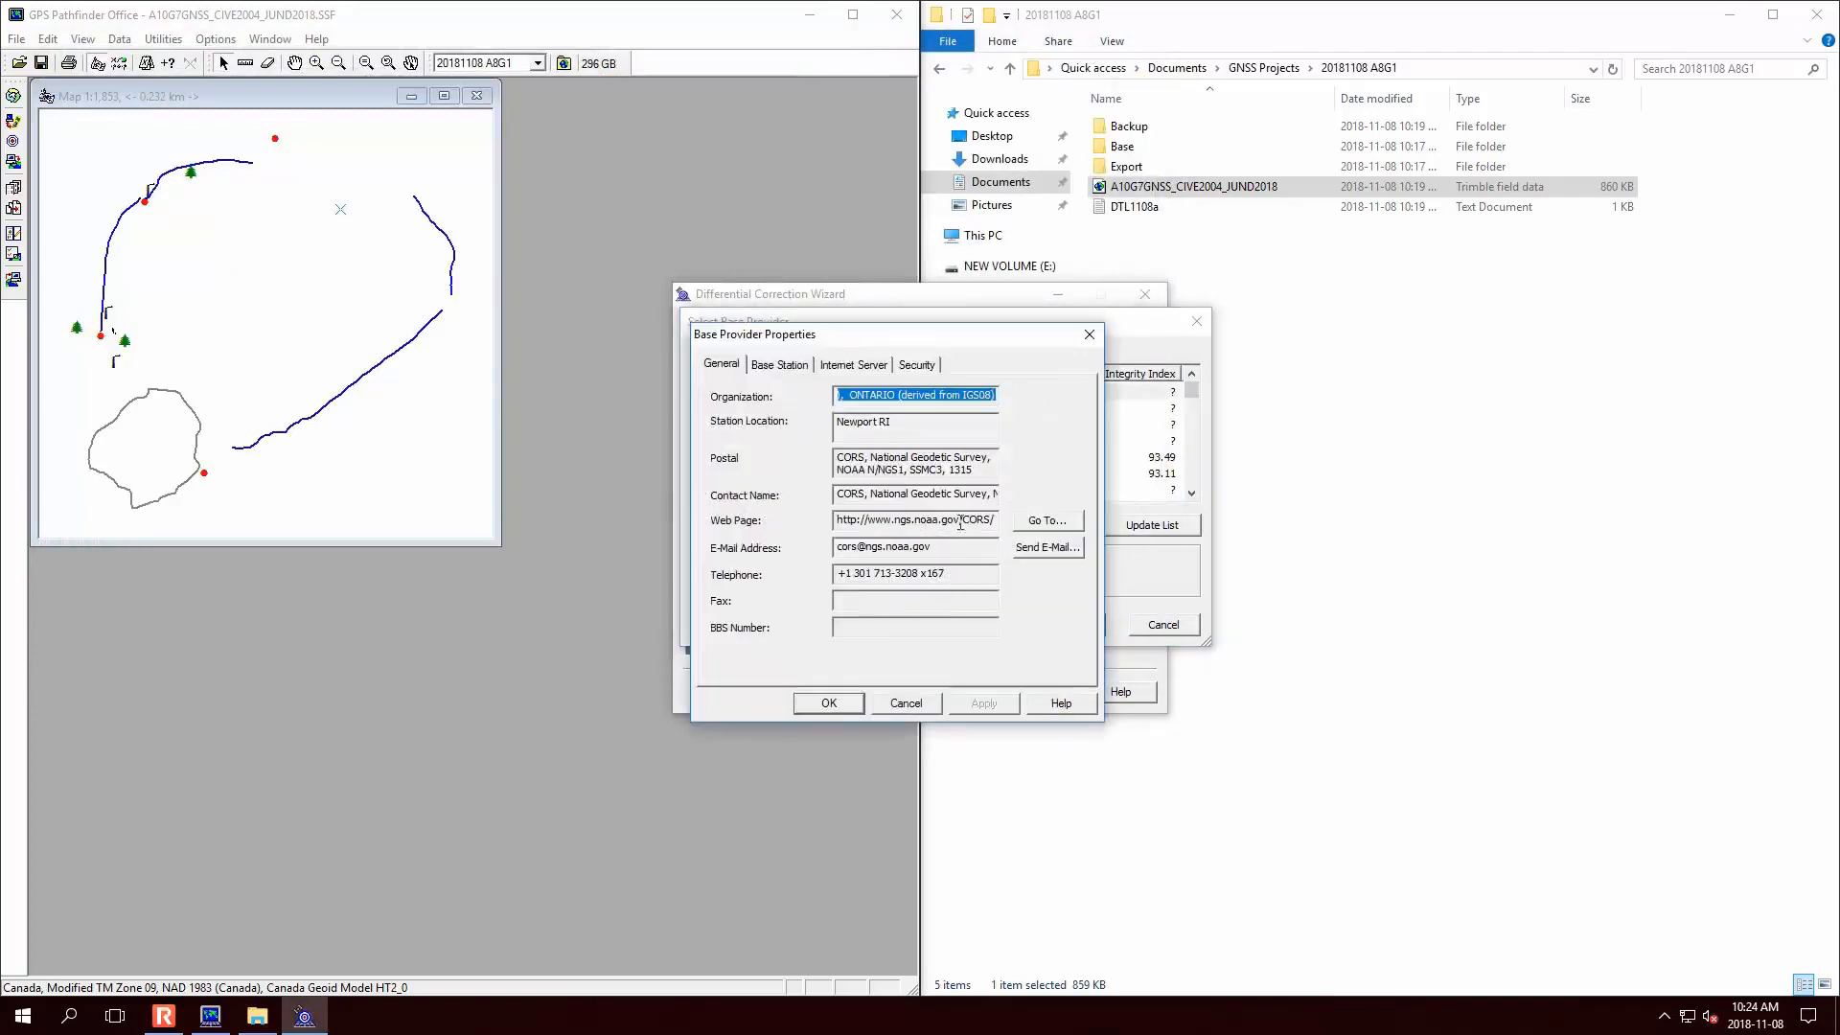
left_click(1045, 521)
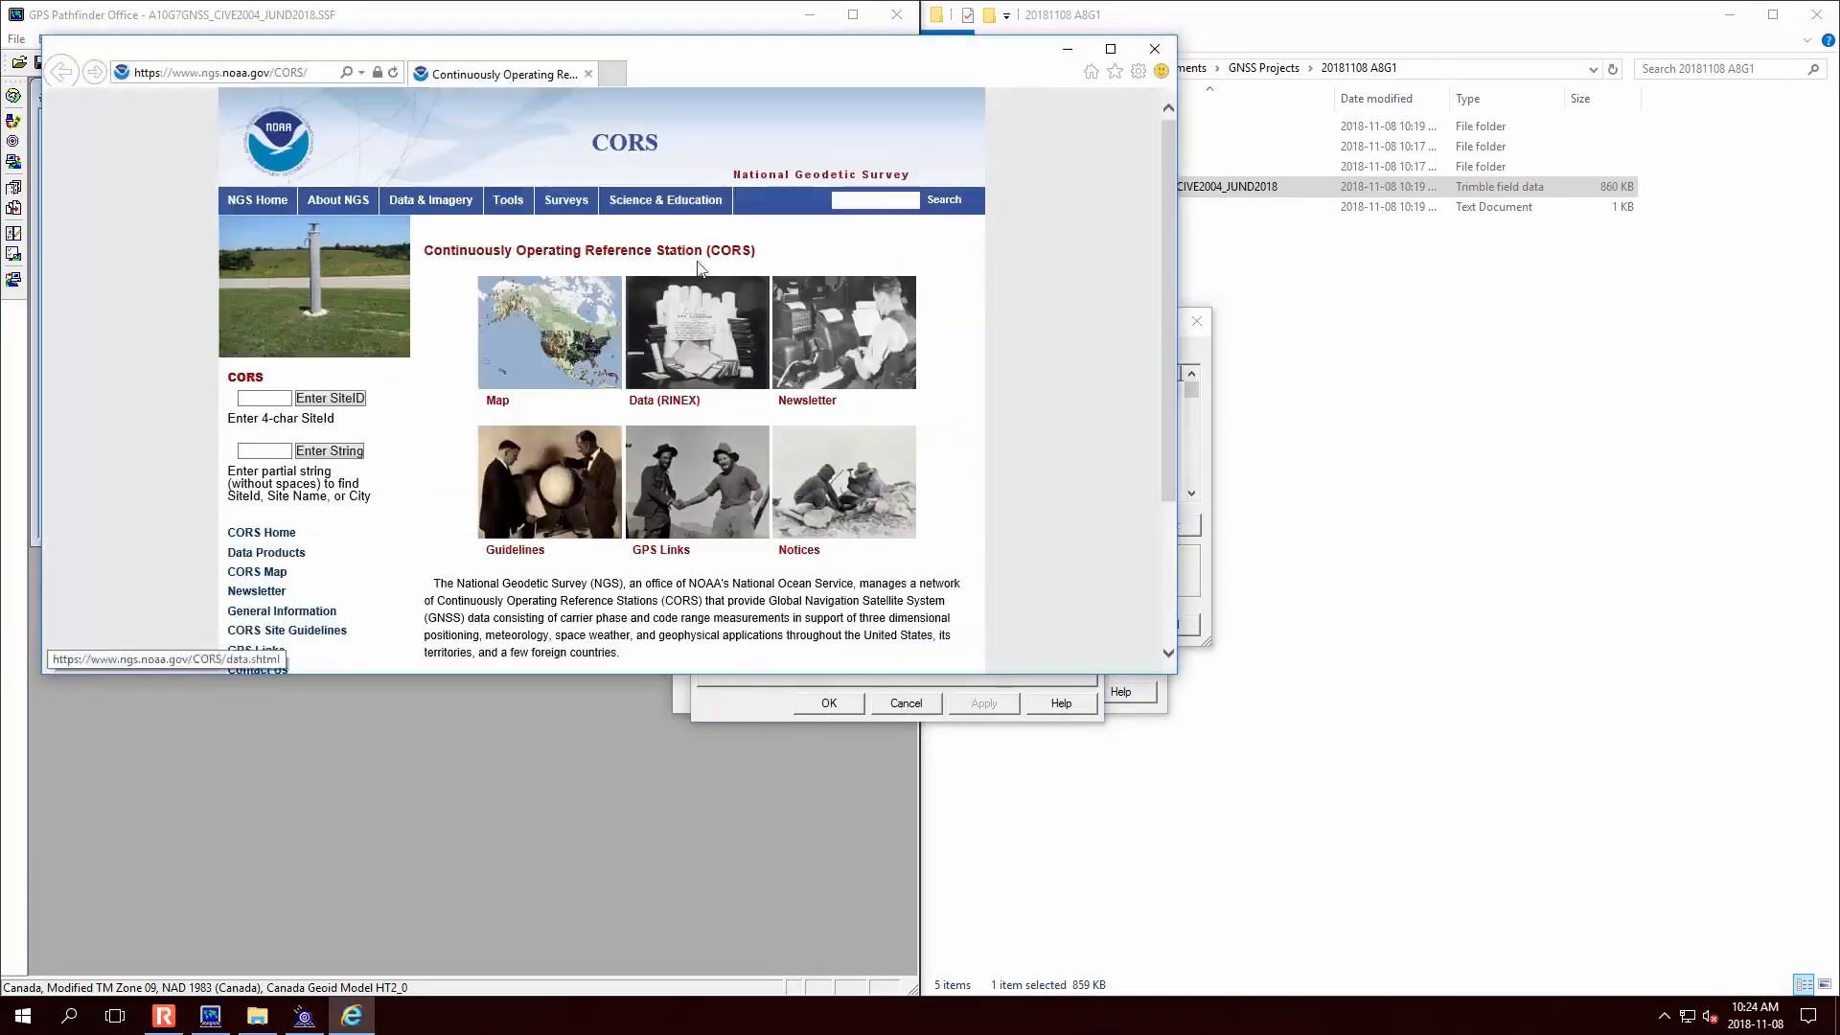
- Scroll the NGS CORS page, highlight 'Continuously Operating Reference Stations (CORS)', and minimize the browser
scroll(617, 464, "down", 1)
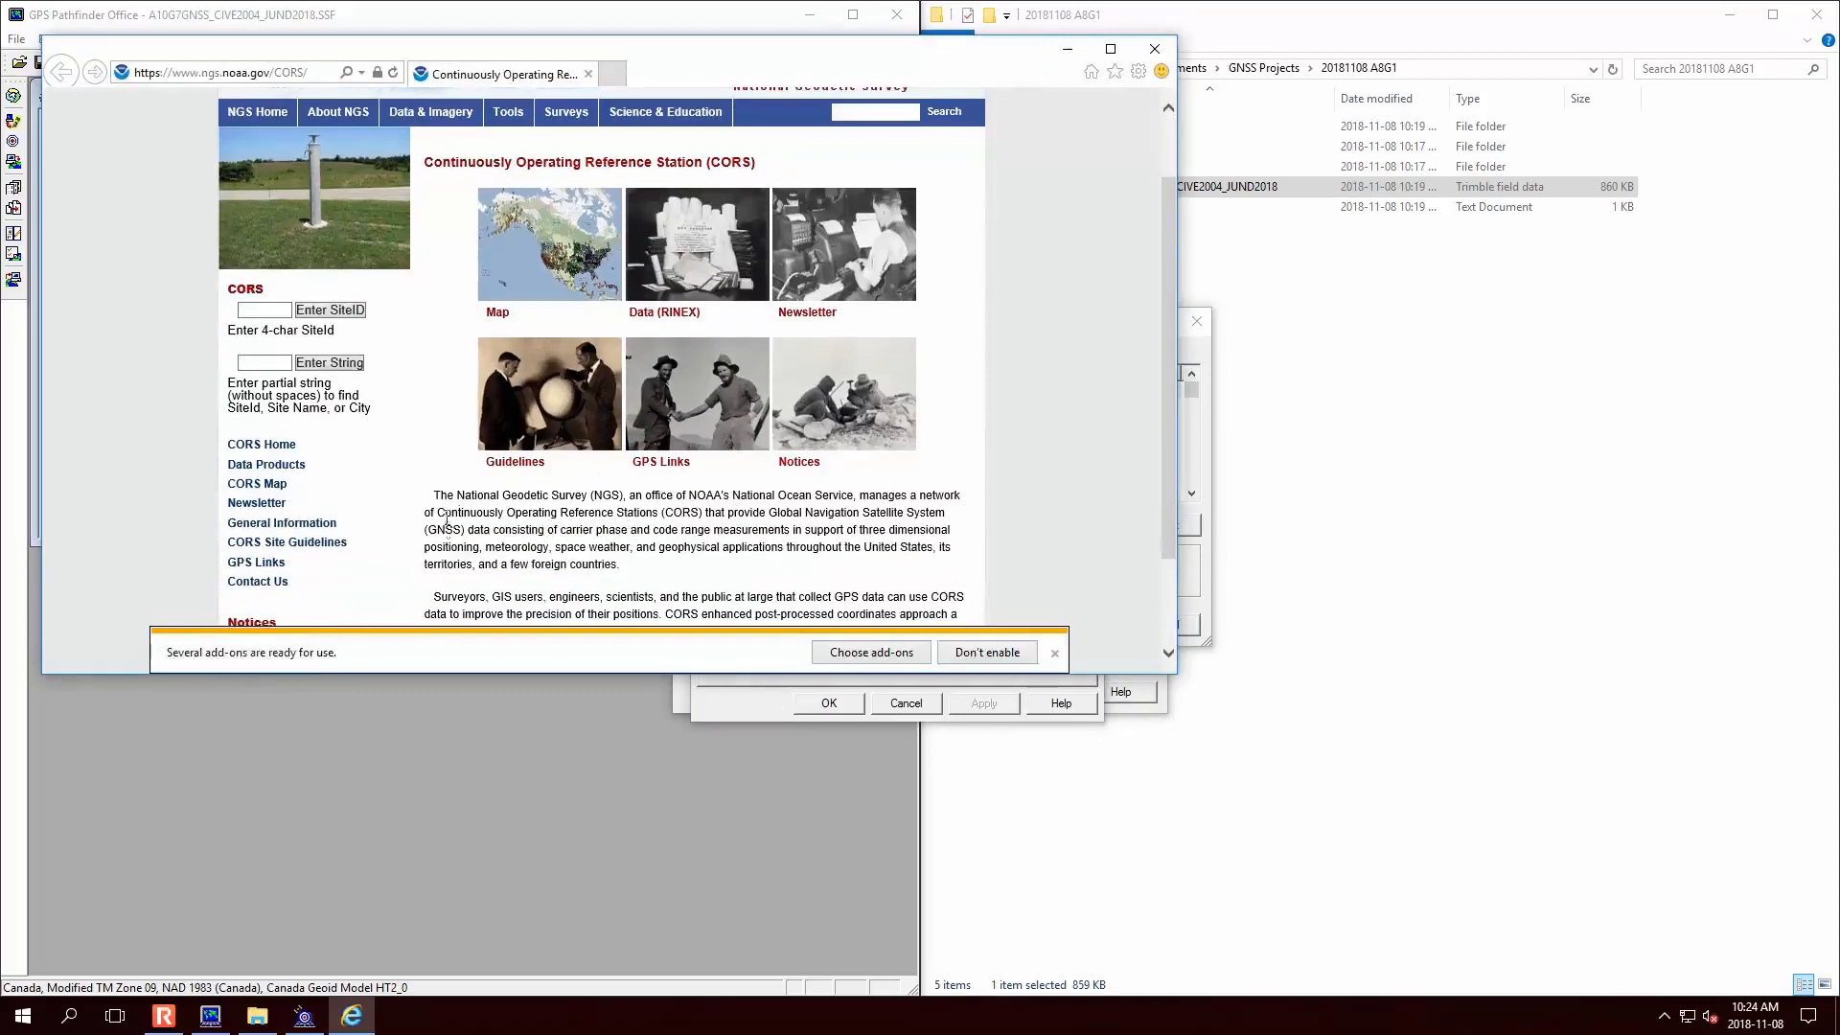
left_click_drag(447, 521, 700, 518)
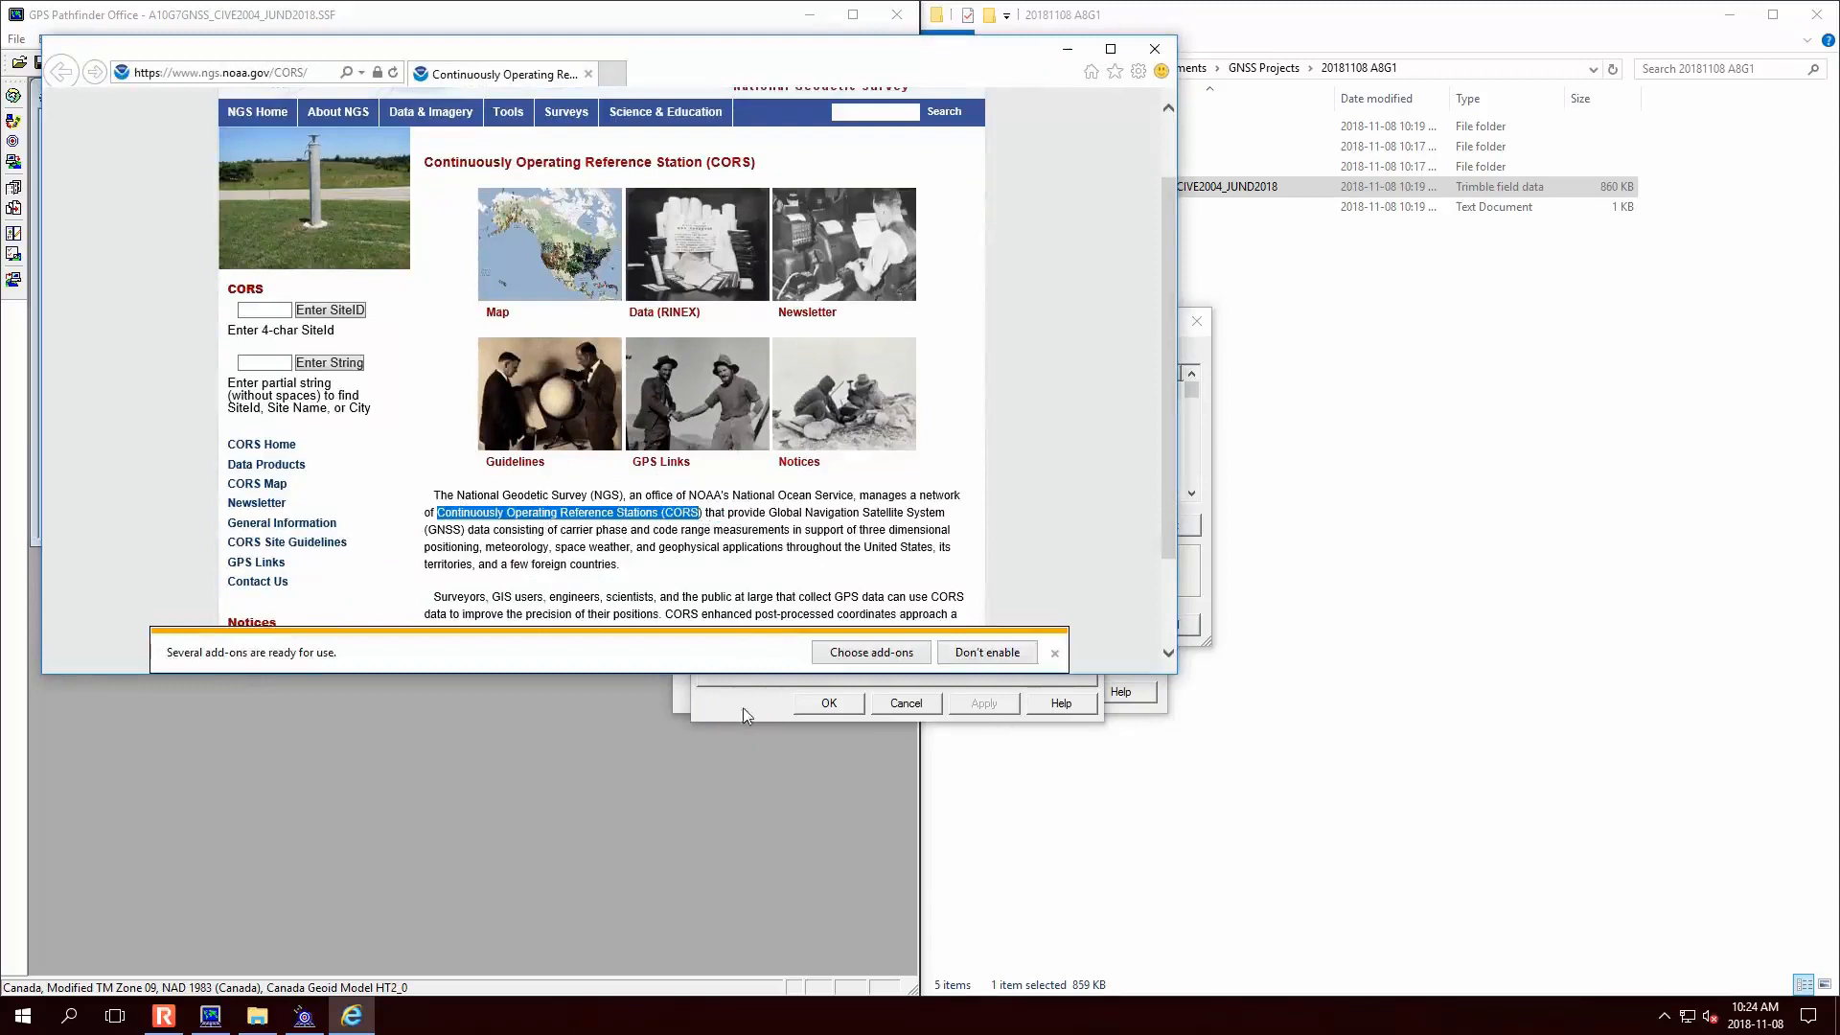
left_click(1067, 49)
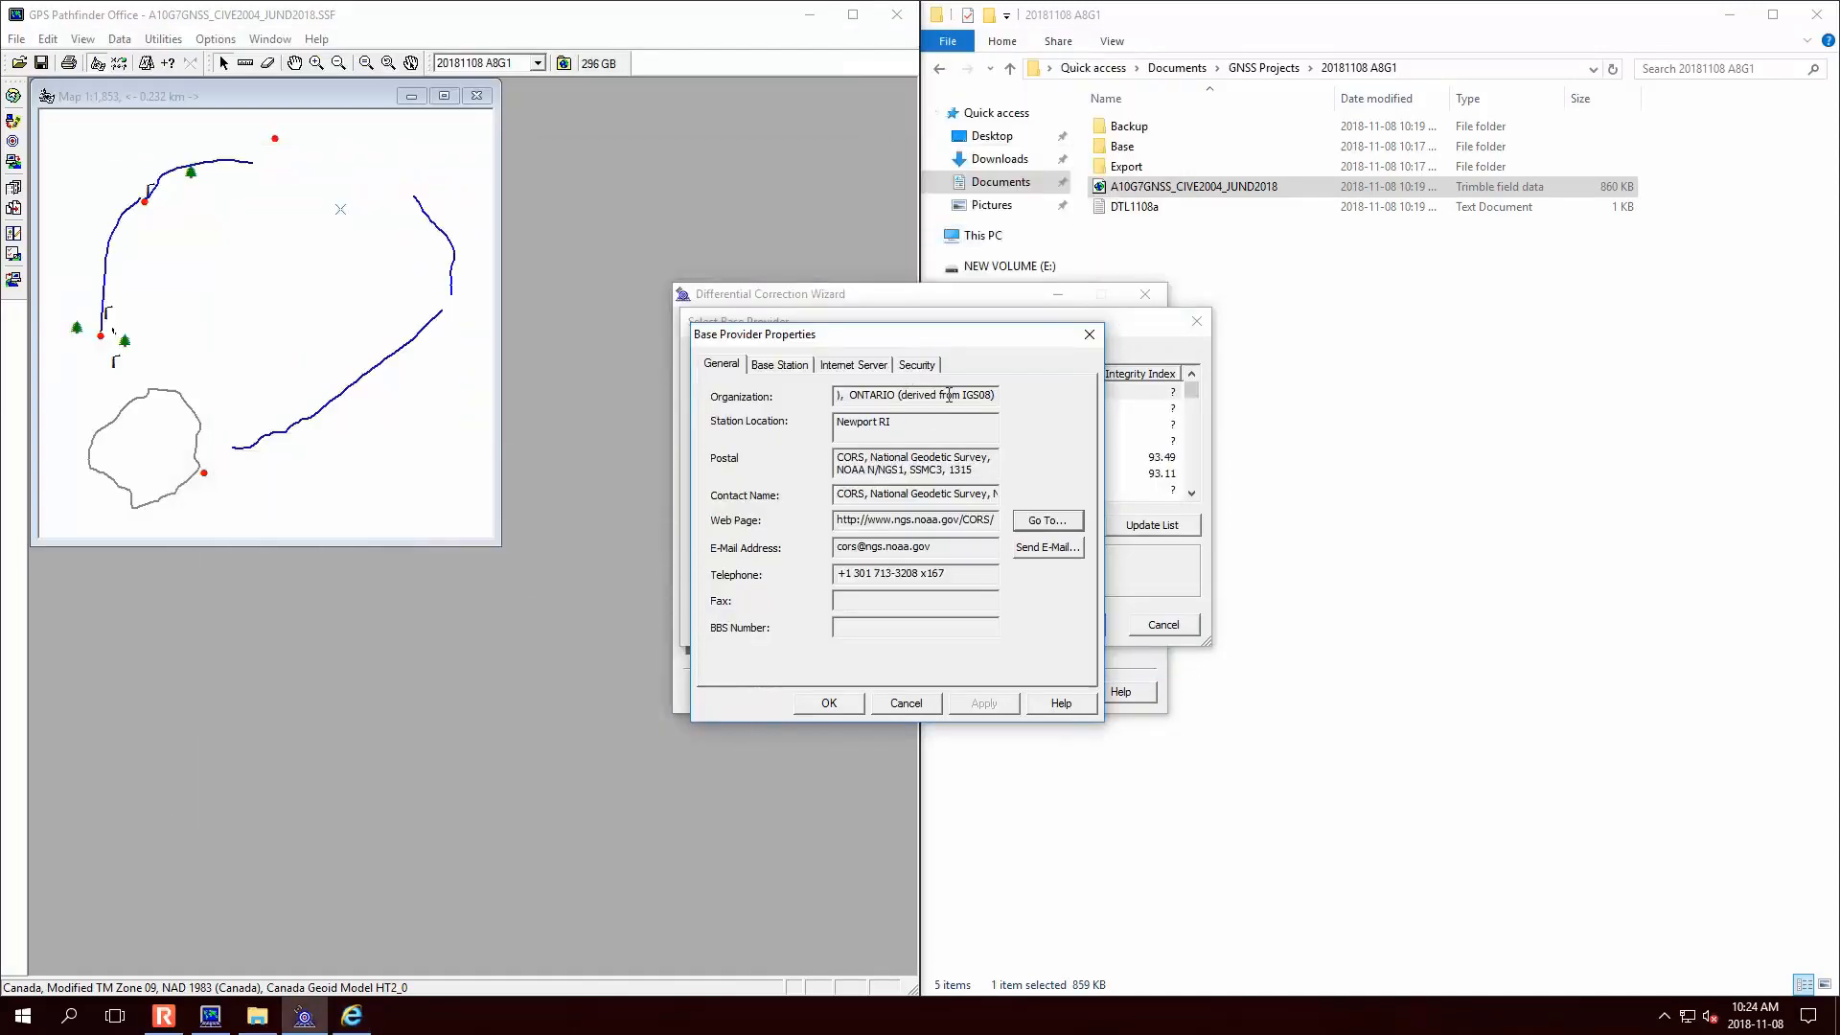
- Close the CORS provider properties and confirm SOPAC, Ottawa NRC, daily as the base data
left_click(803, 369)
left_click(856, 367)
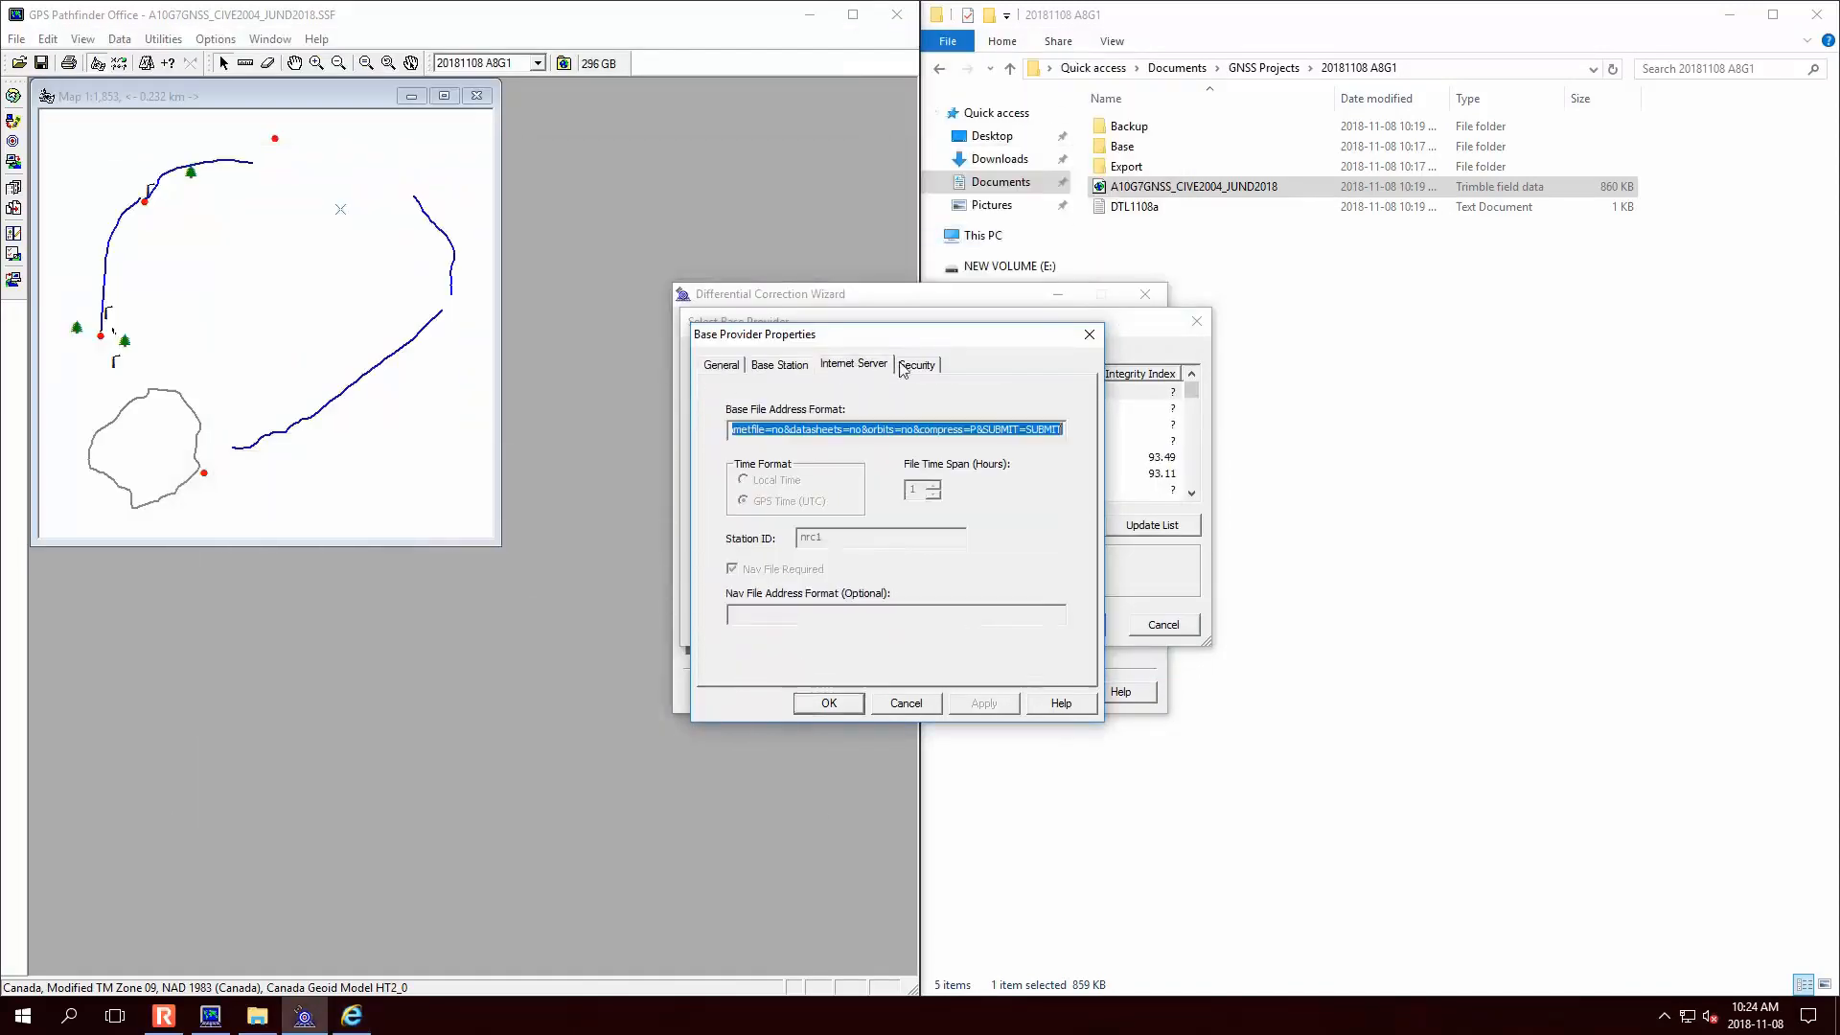
left_click(916, 366)
left_click(830, 704)
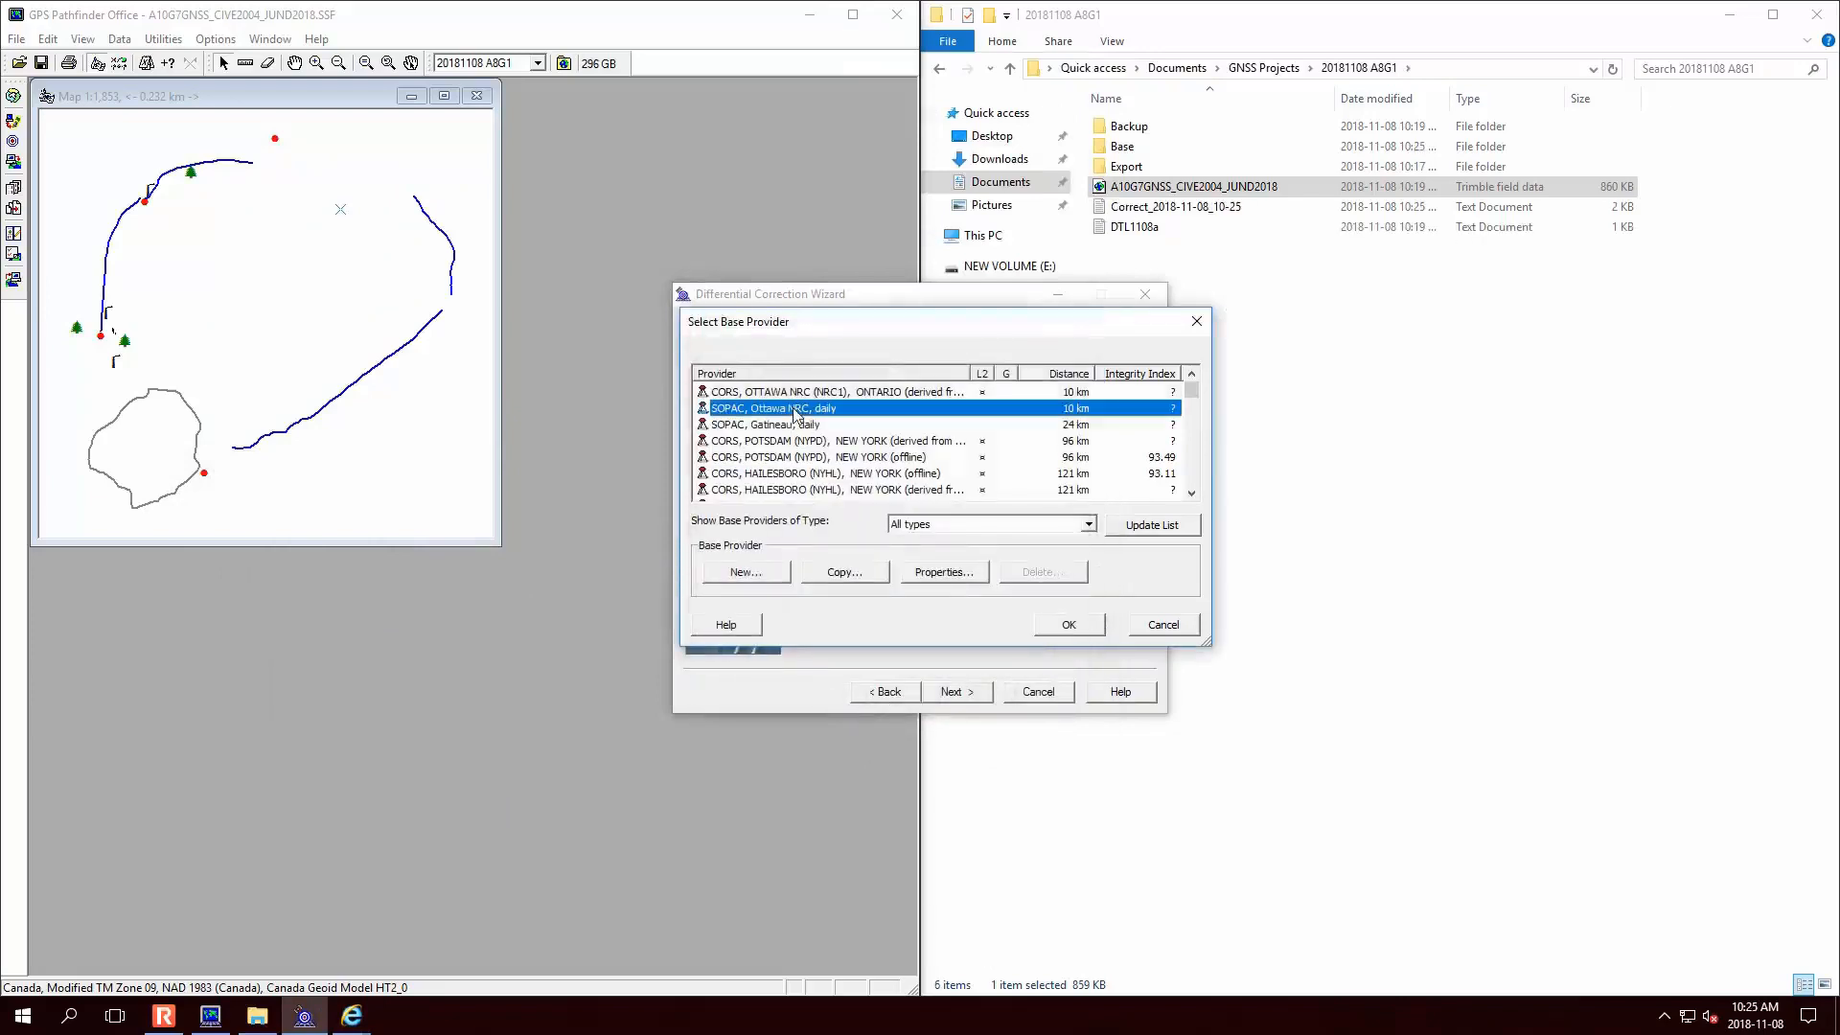
left_click(1068, 624)
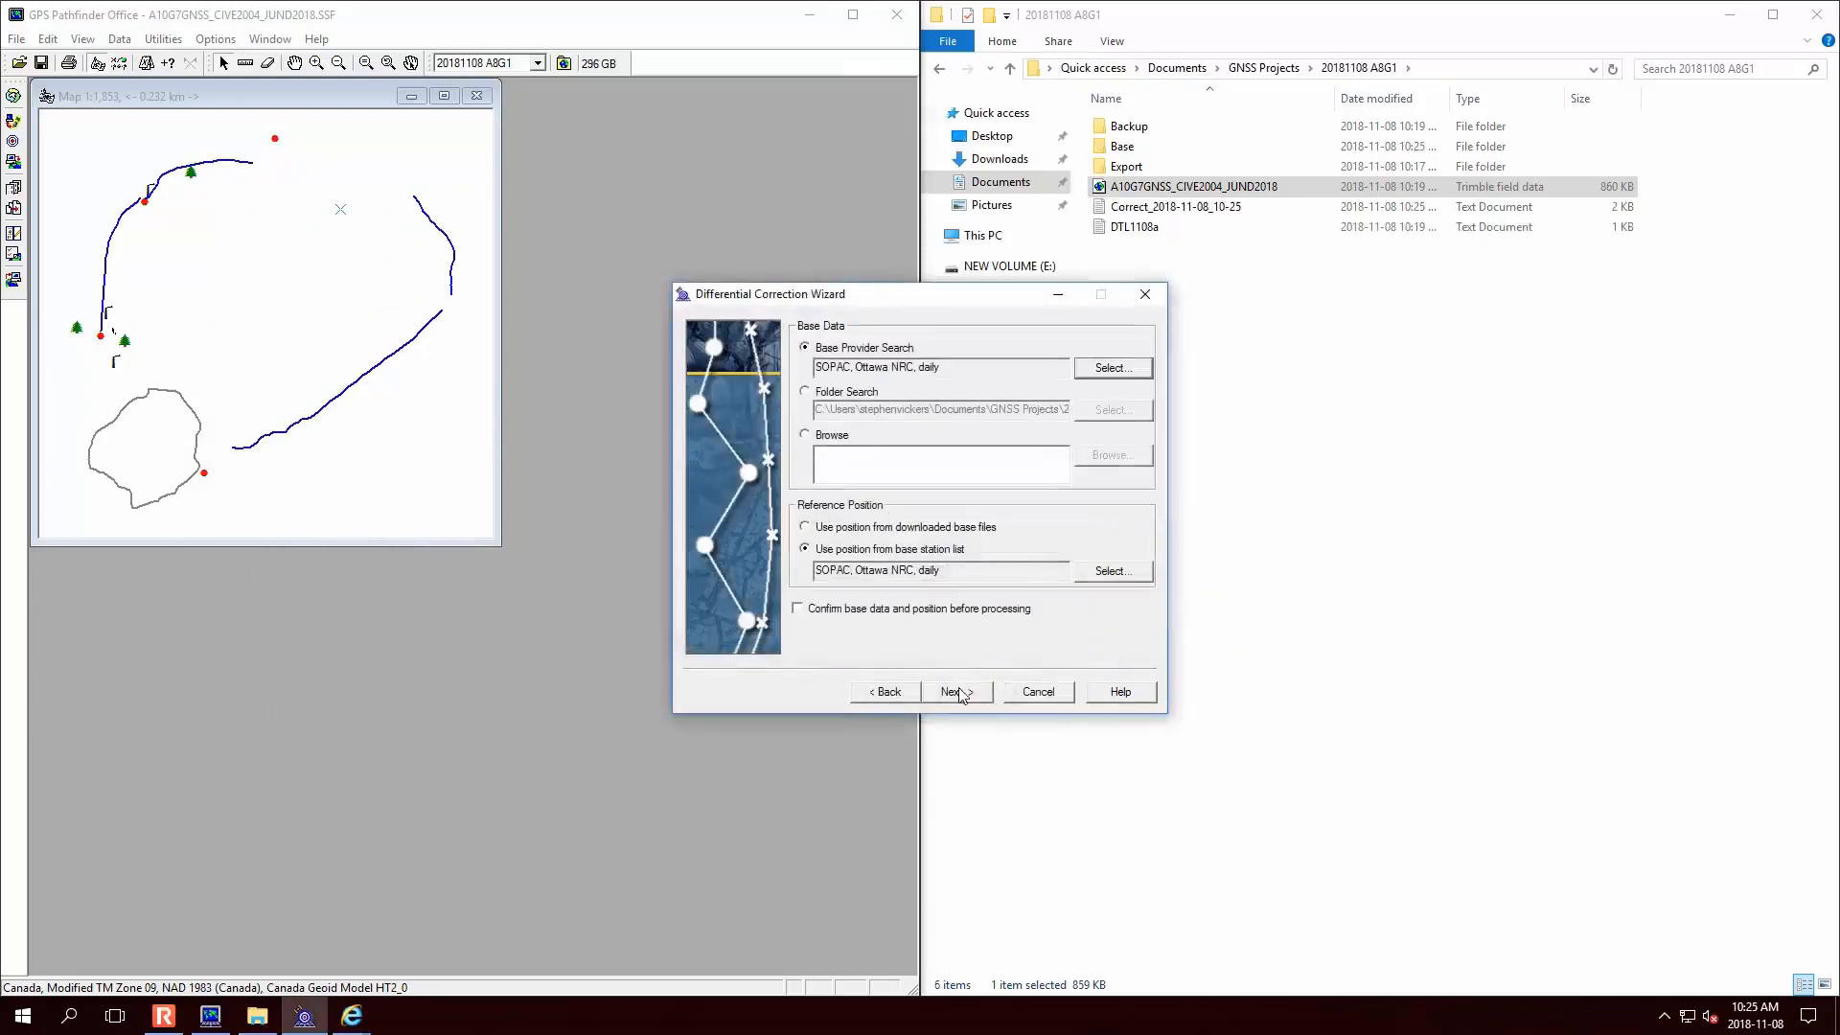
- Run the differential correction and scroll its log showing all 742 positions corrected
left_click(961, 693)
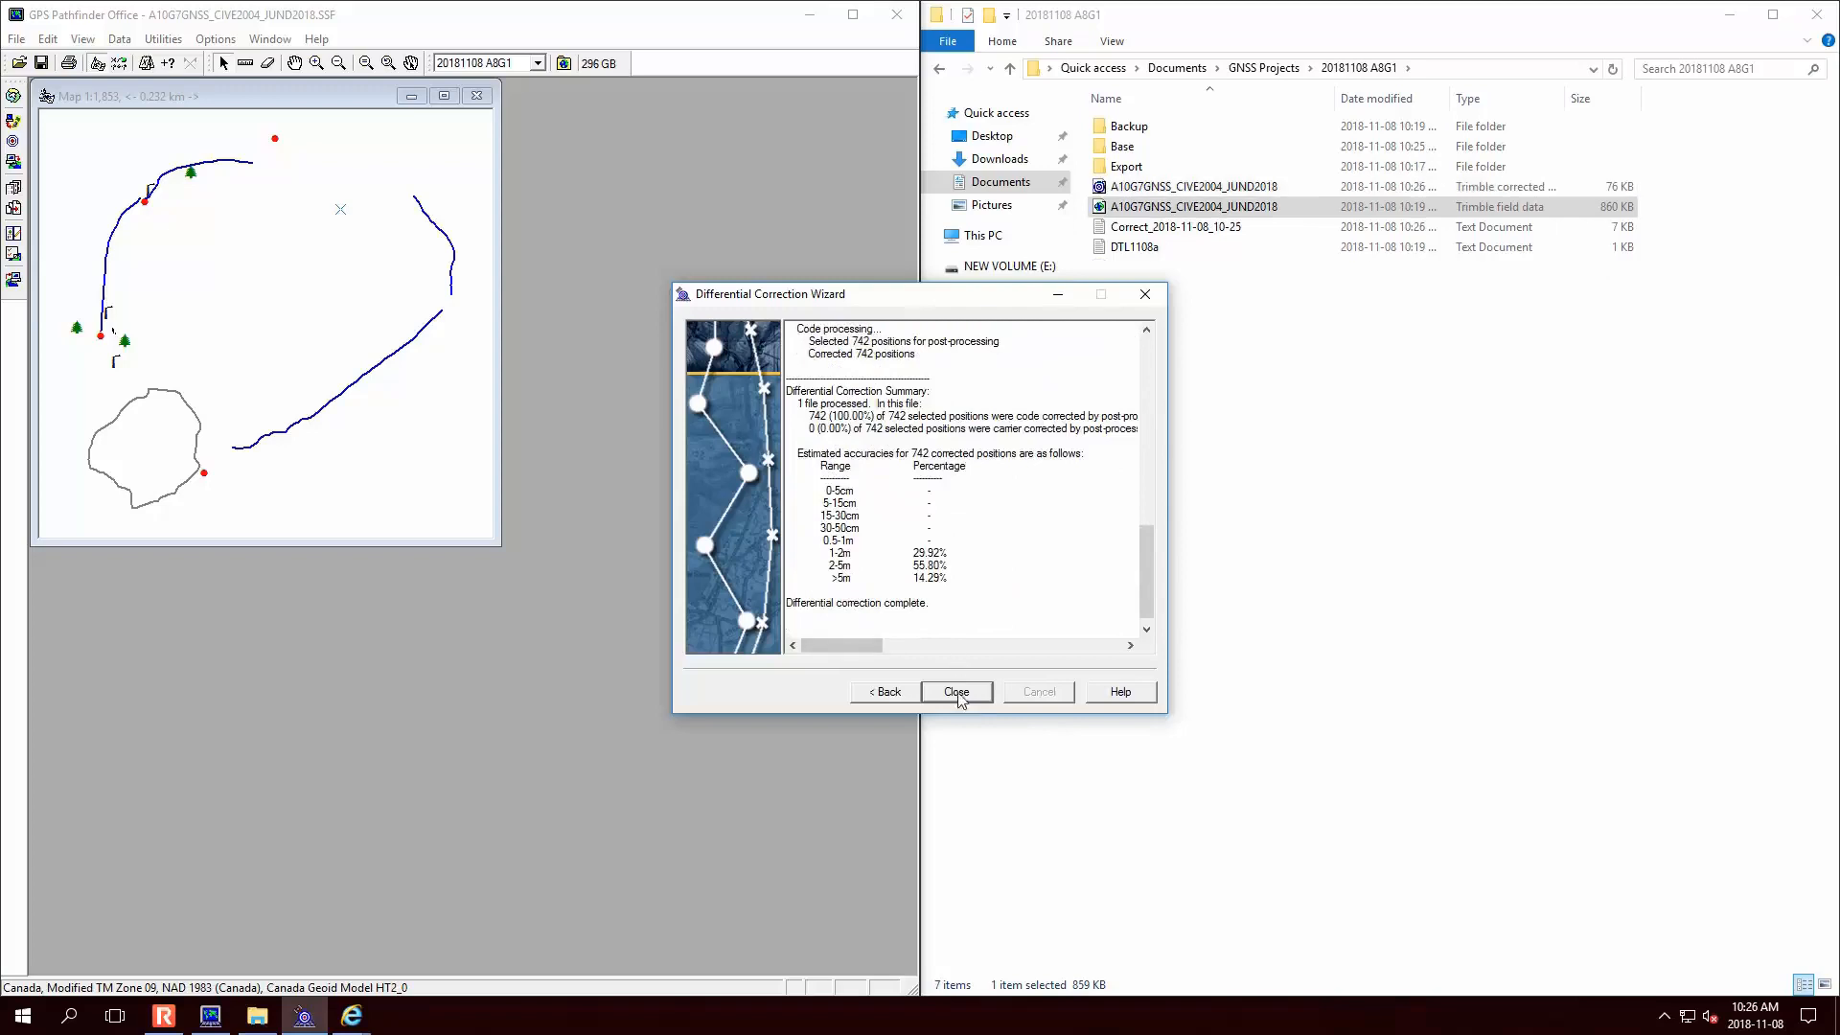
left_click_drag(1147, 589, 1161, 487)
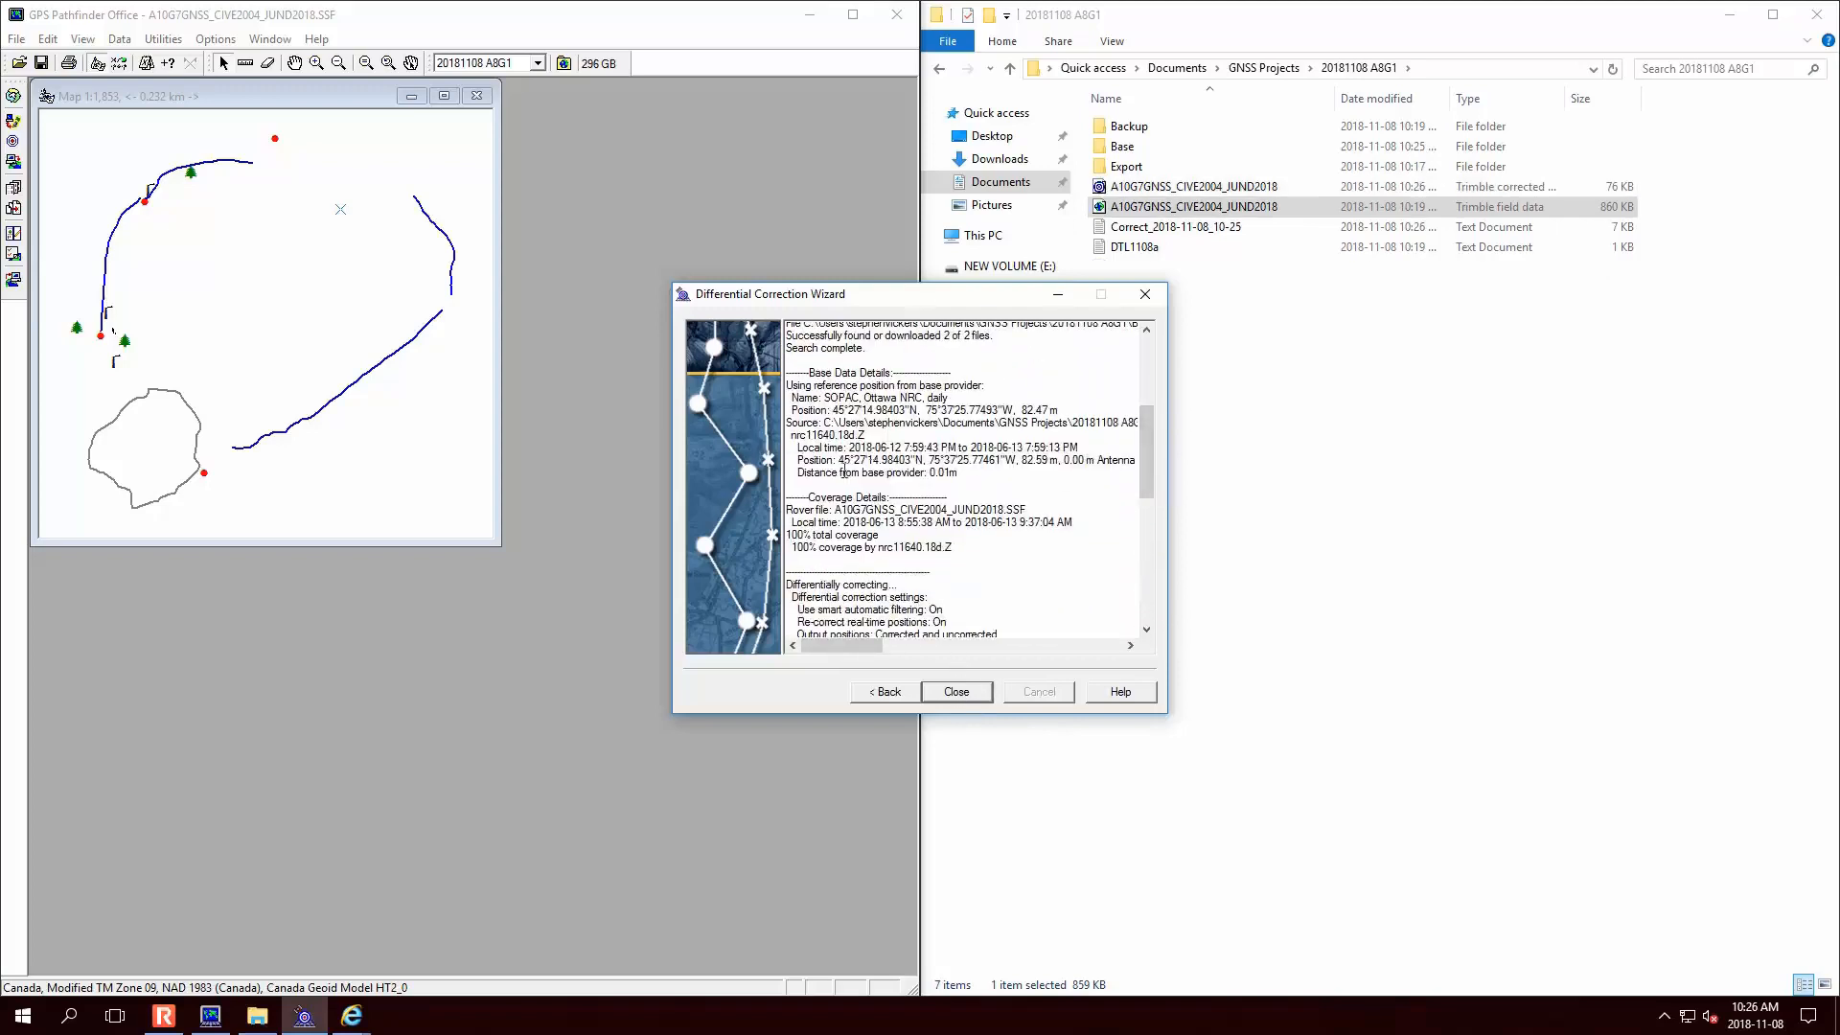
scroll(958, 480, "down", 3)
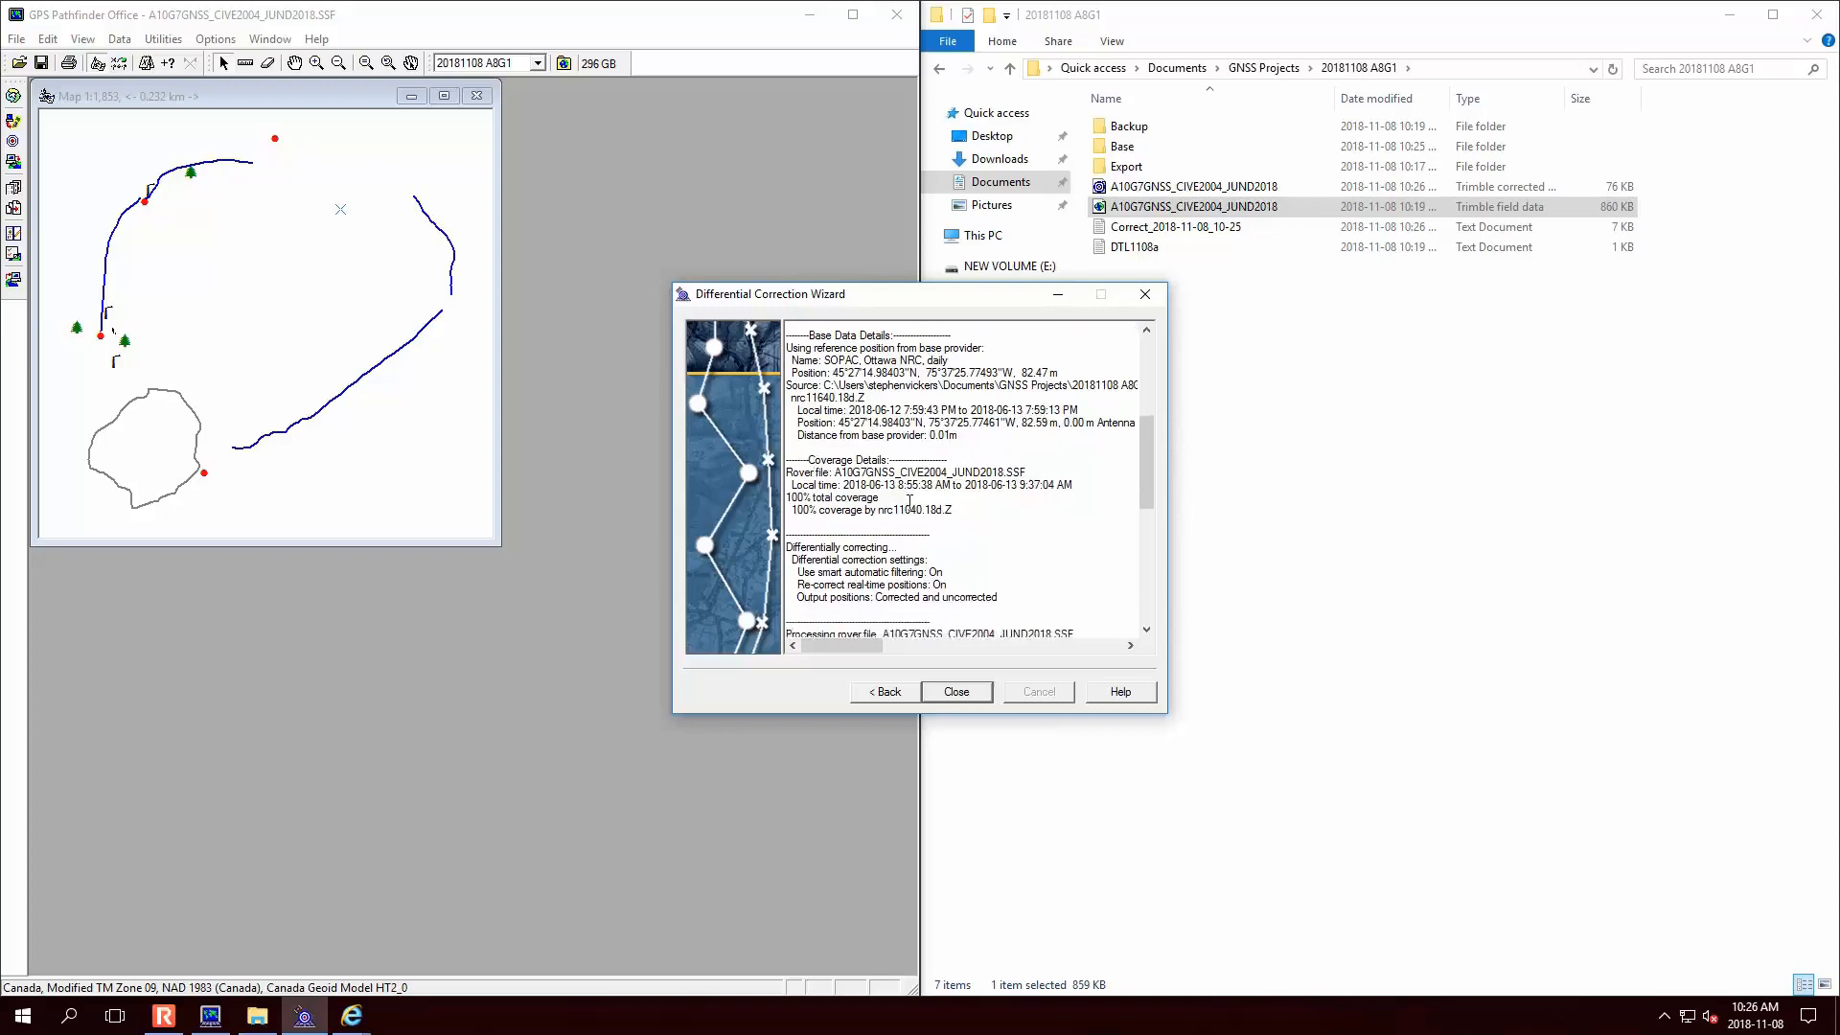
scroll(950, 534, "down", 7)
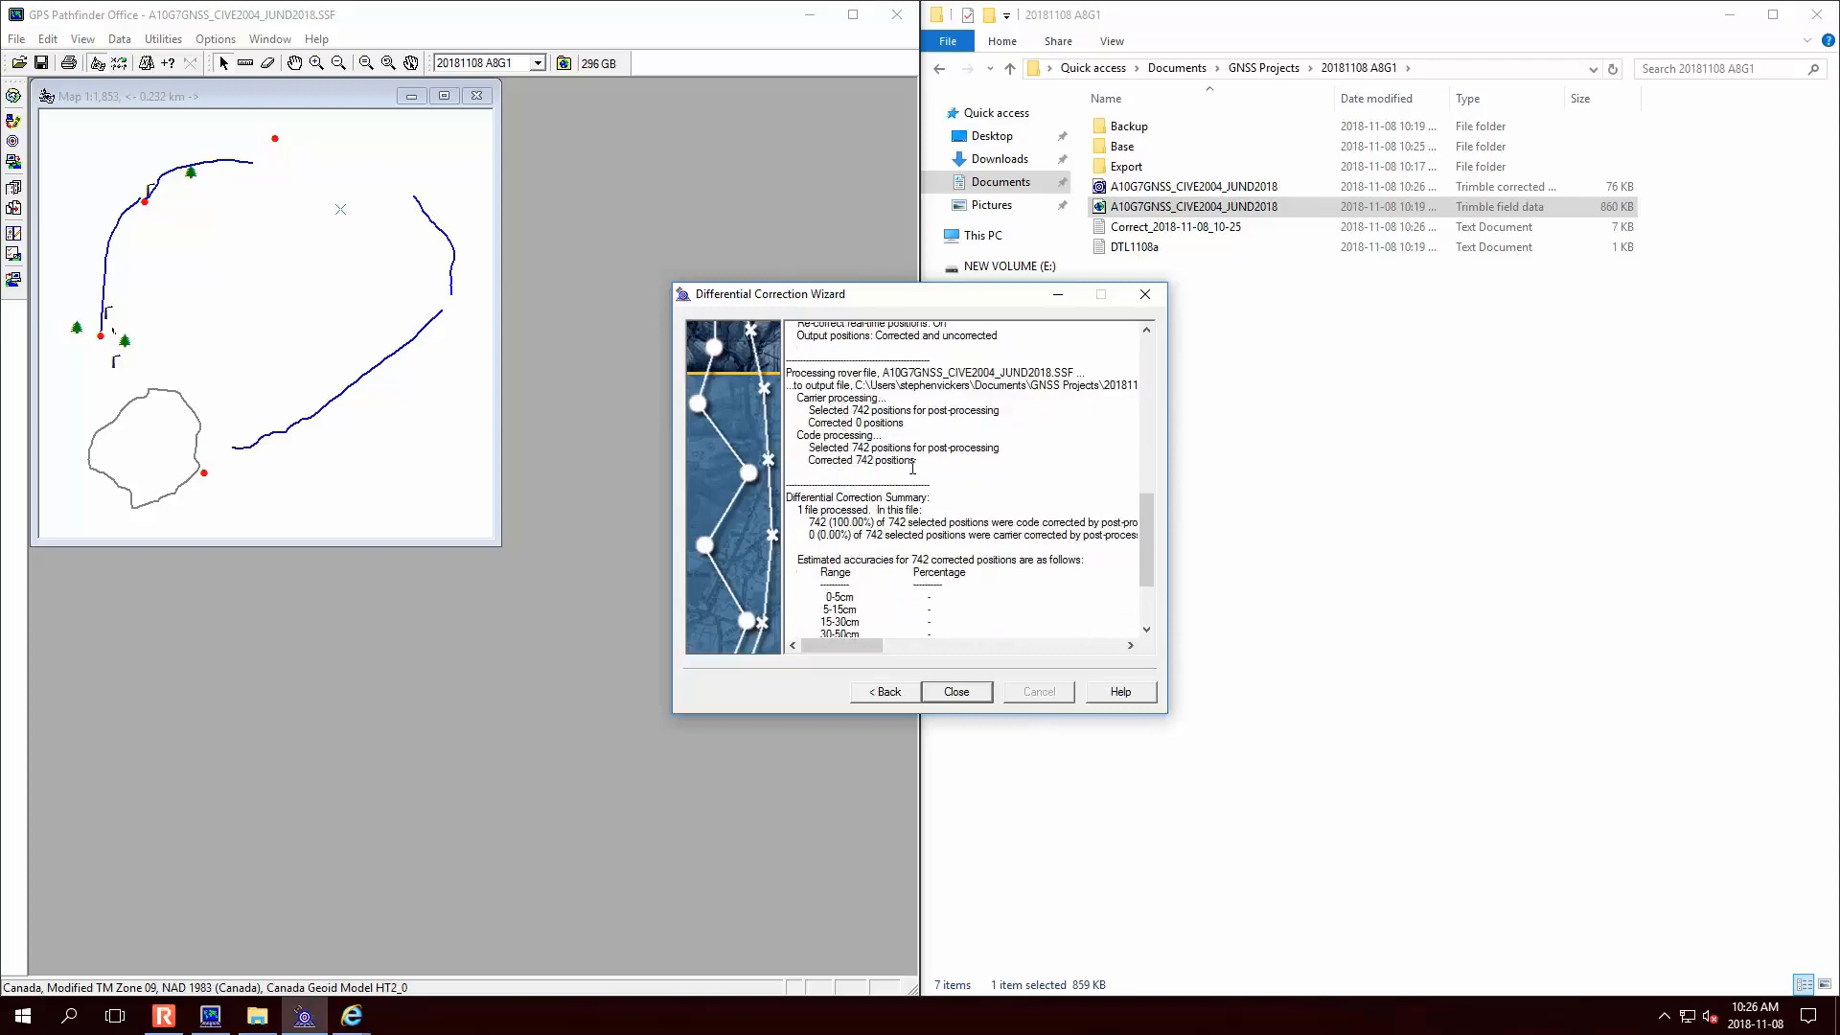
scroll(913, 467, "down", 4)
- Close the wizard and alternately load A10G7GNSS_CIVE2004_JUND2018.cor and the original .SSF onto the map
left_click(957, 691)
left_click(1237, 190)
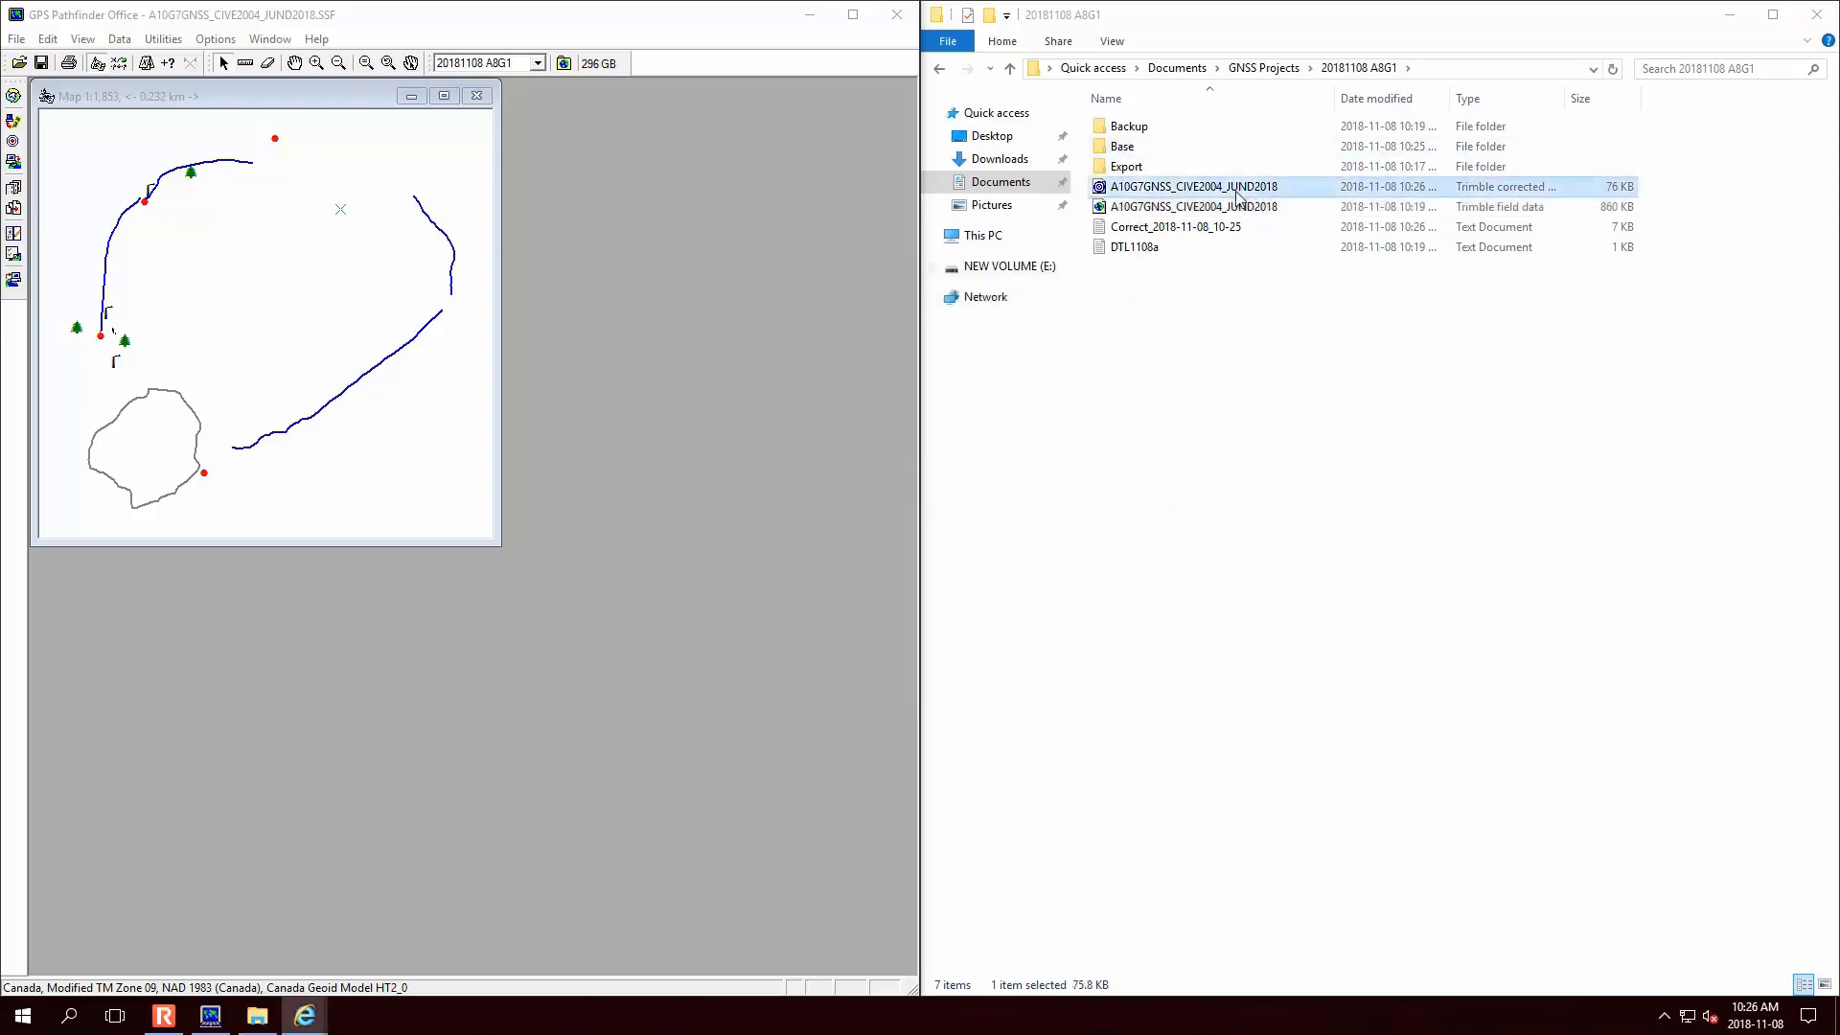
left_click_drag(1270, 191, 238, 321)
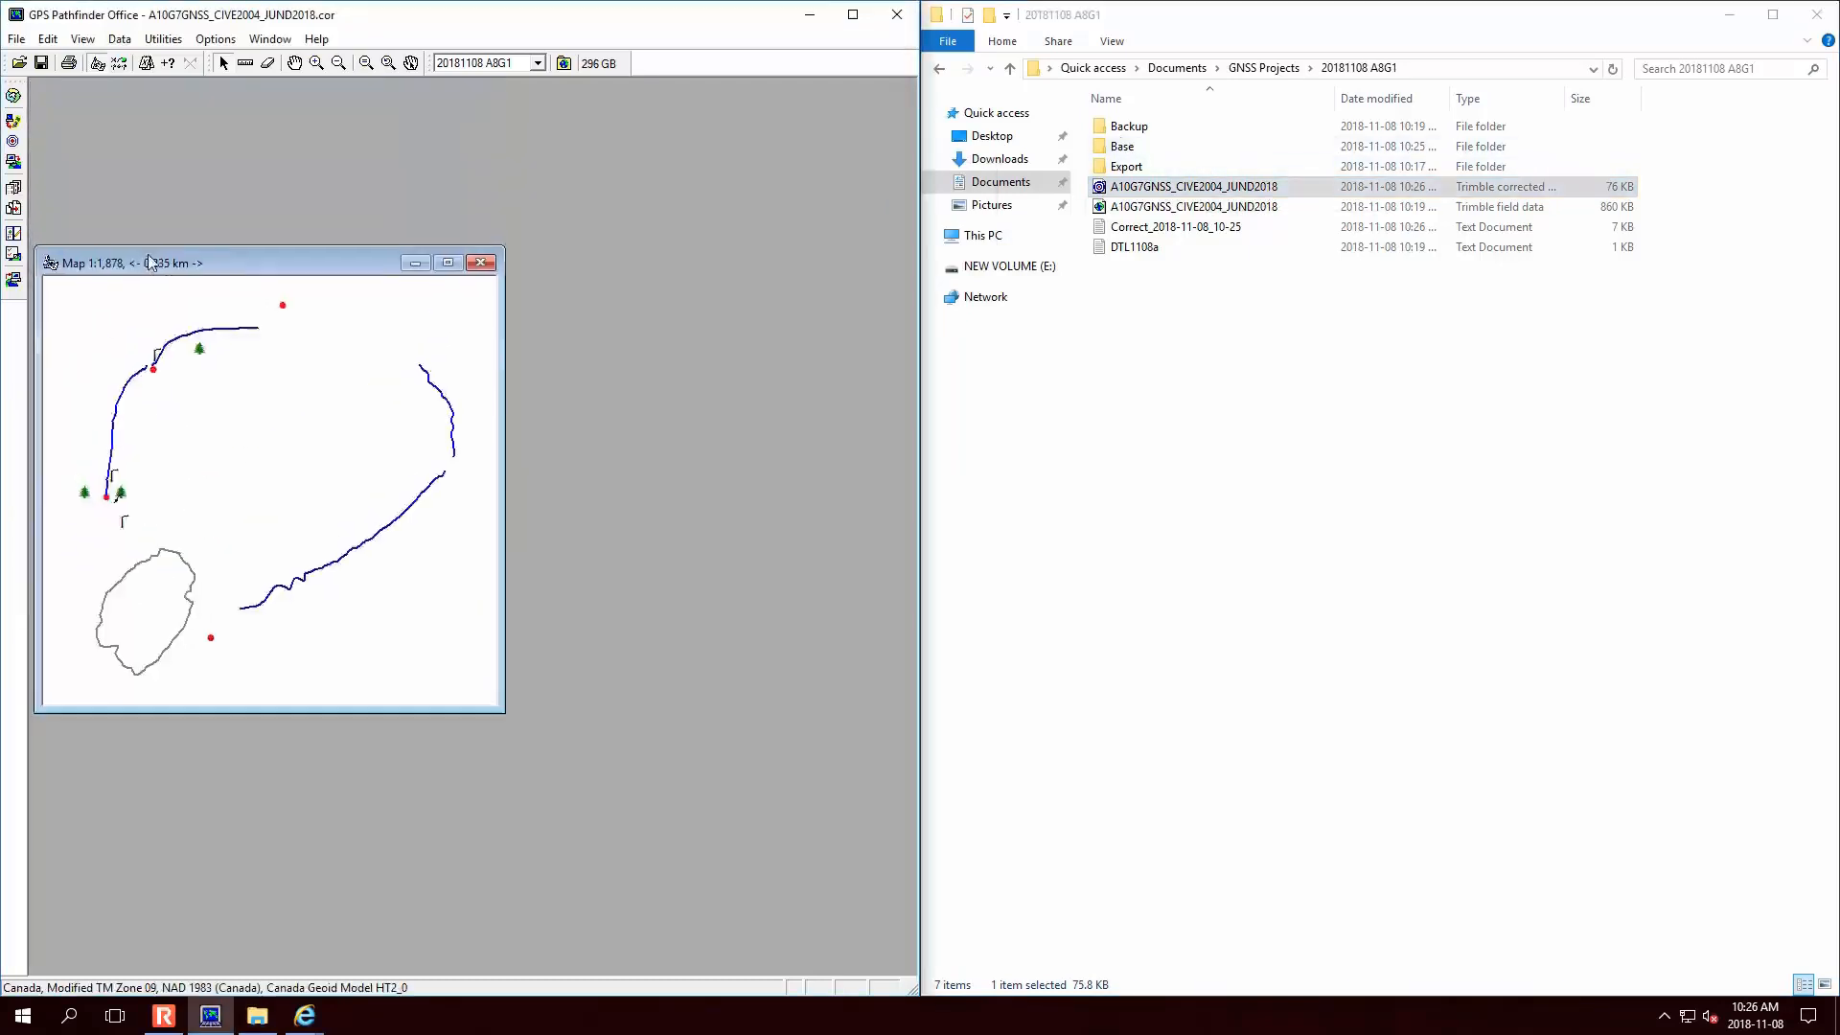
left_click(1392, 209)
left_click_drag(1392, 209, 311, 311)
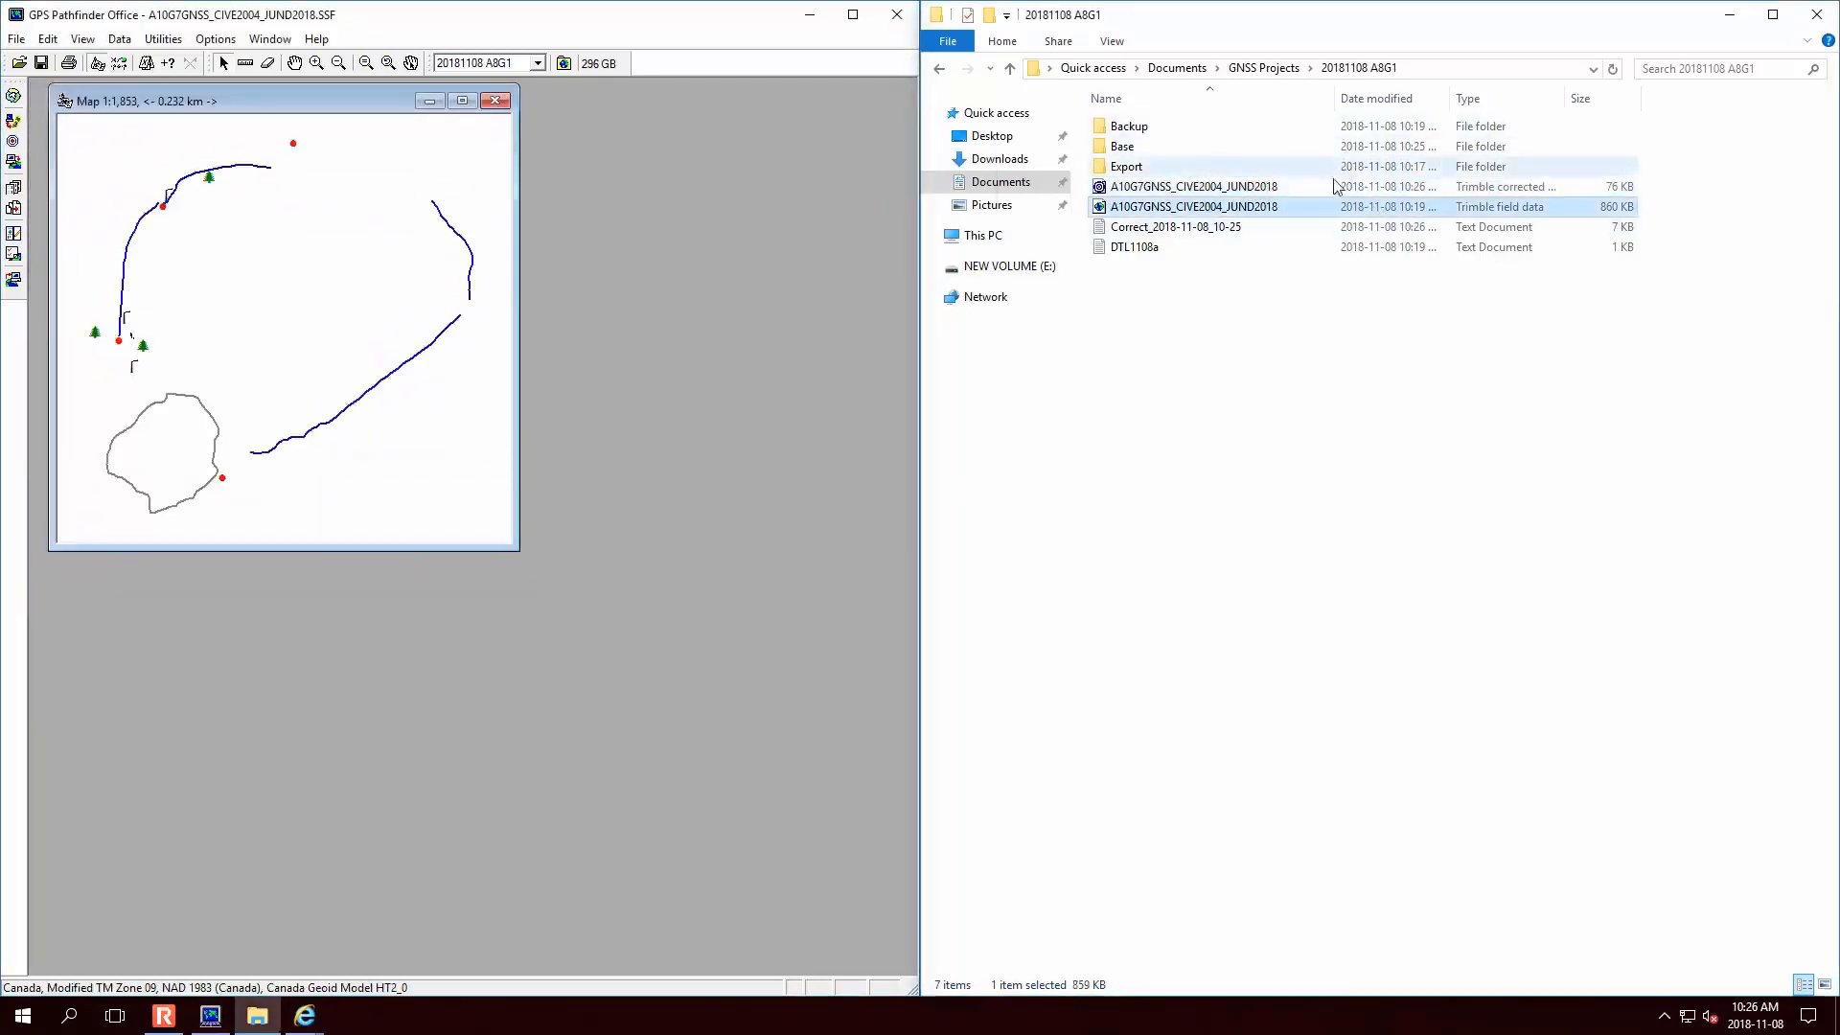
left_click_drag(1334, 188, 334, 295)
left_click_drag(1236, 208, 307, 378)
left_click_drag(1284, 188, 308, 294)
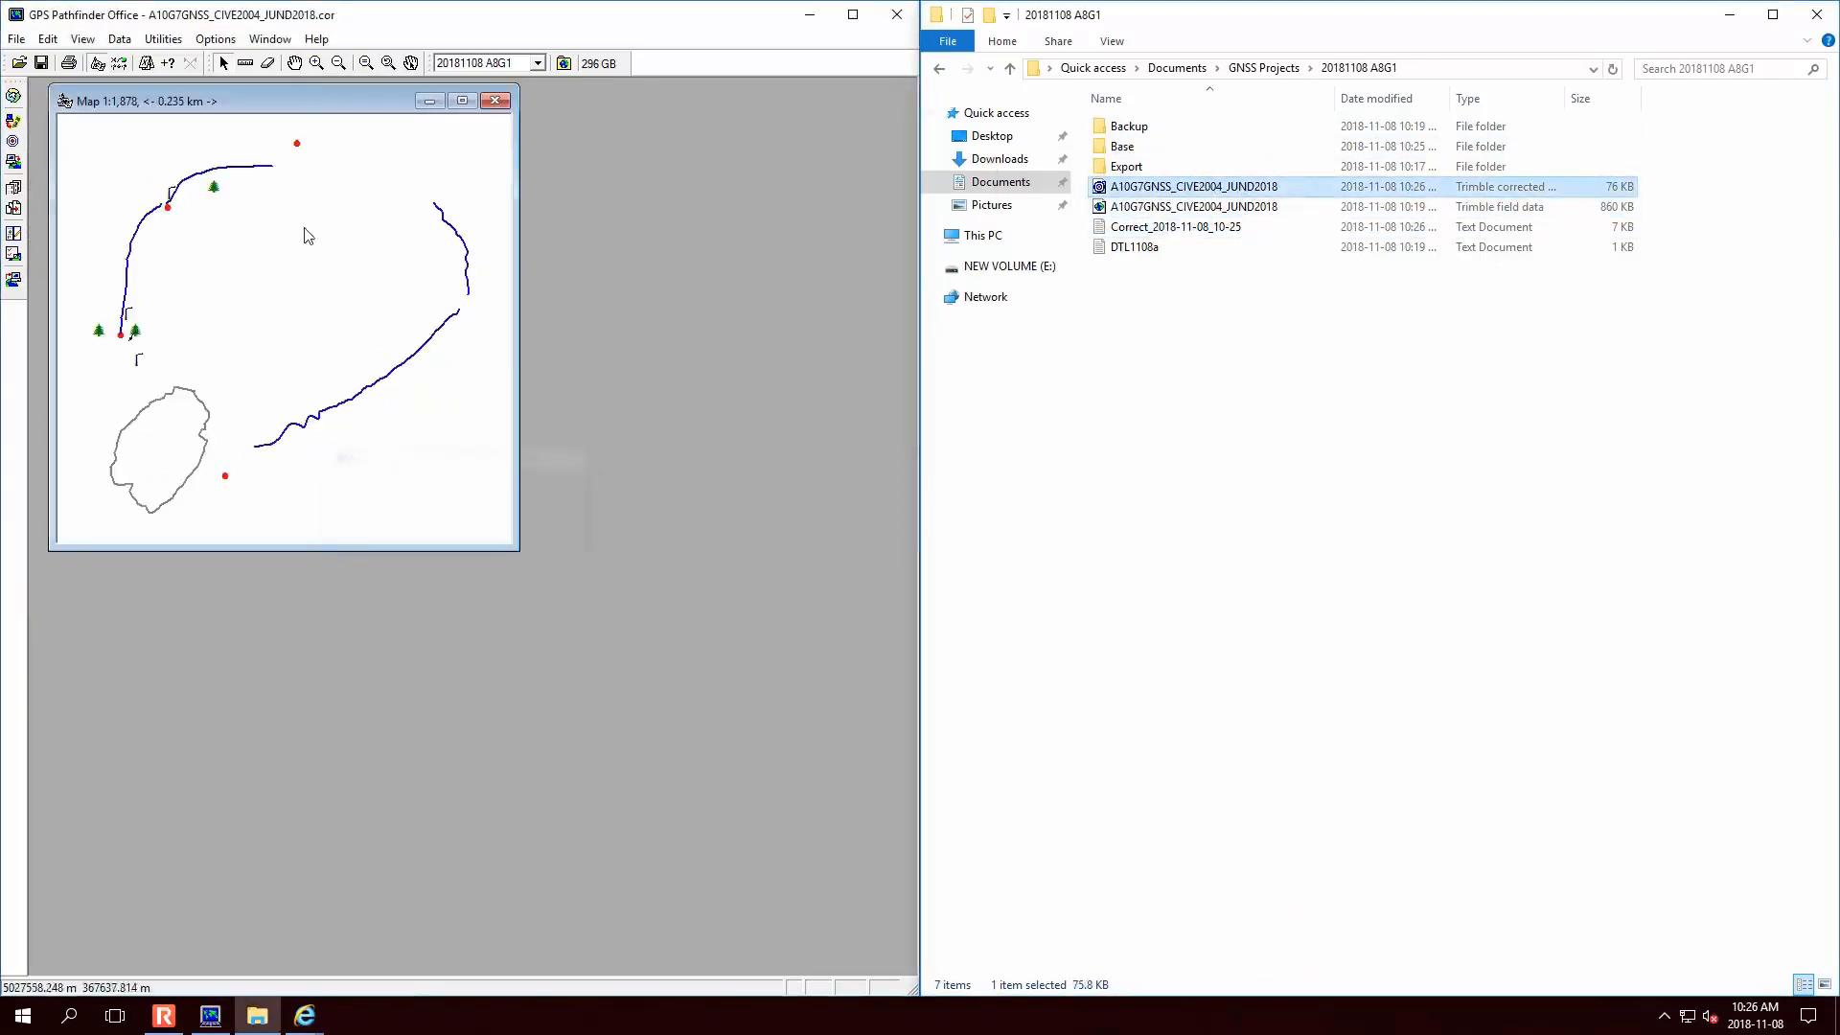
left_click(149, 42)
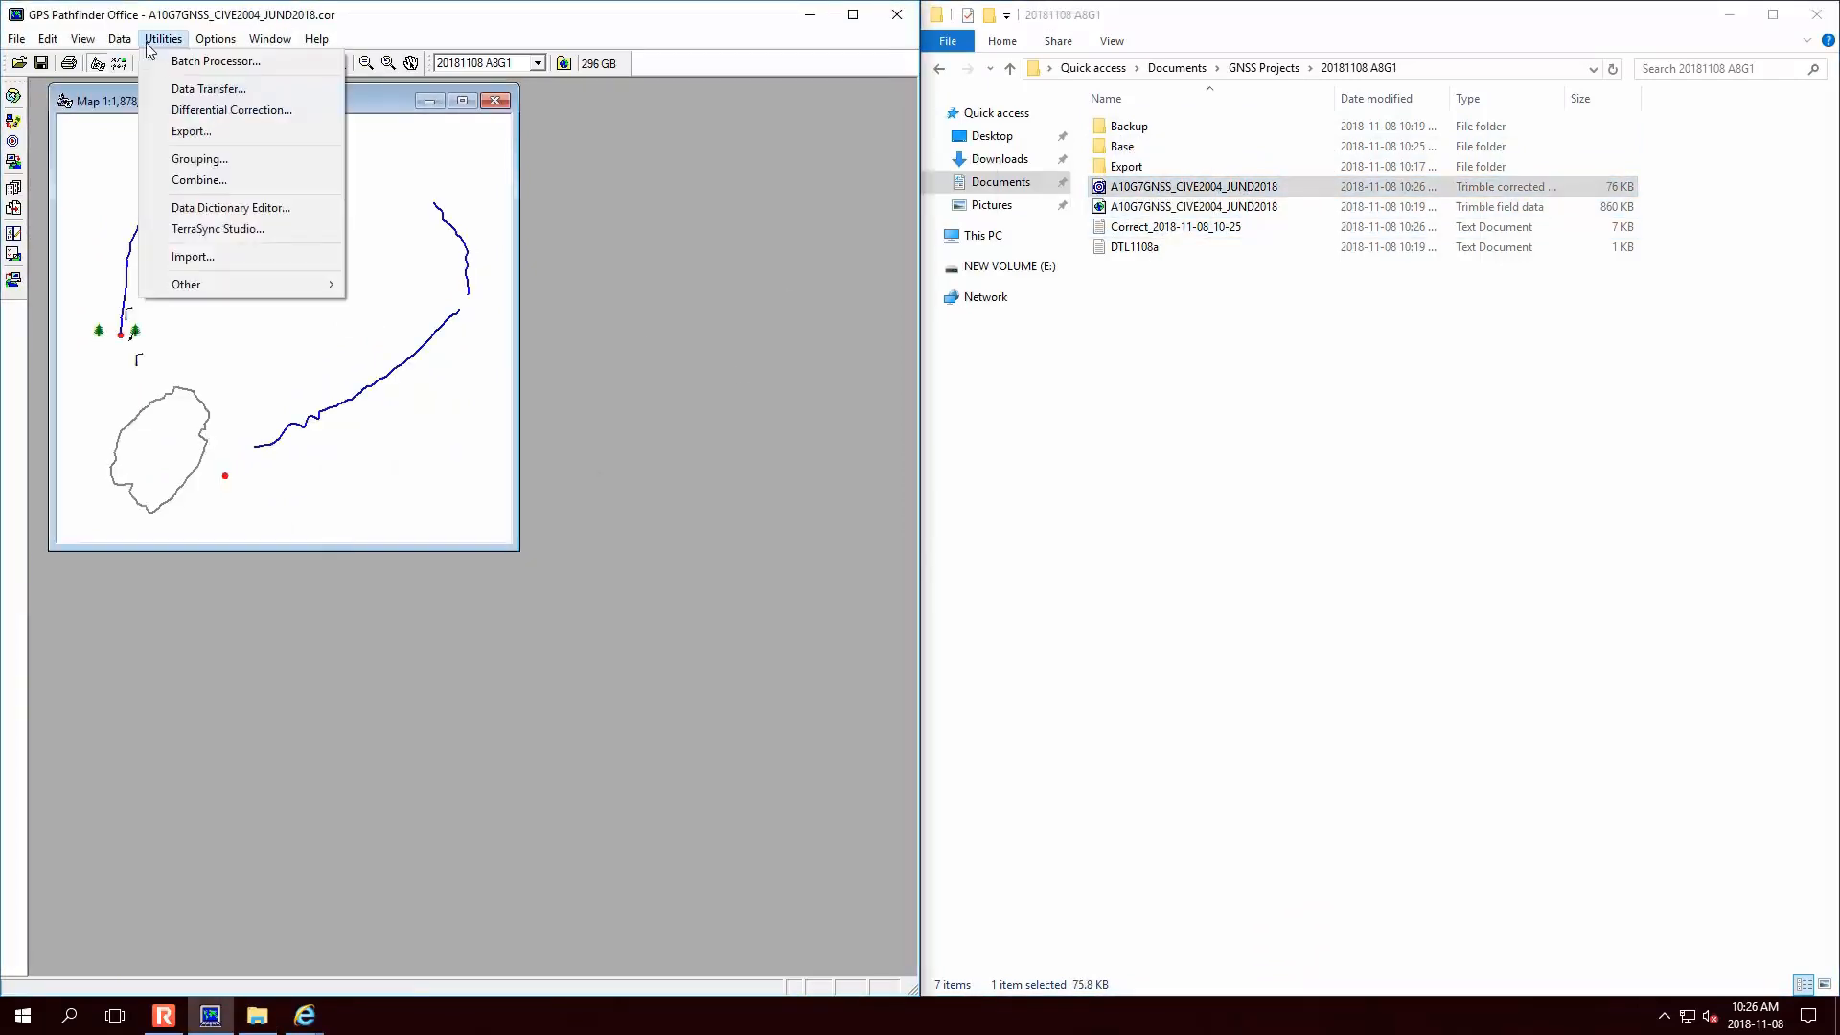
- Combine the corrected .cor and original .SSF files into combined.ssf with the Combine utility
left_click(240, 179)
left_click(441, 259)
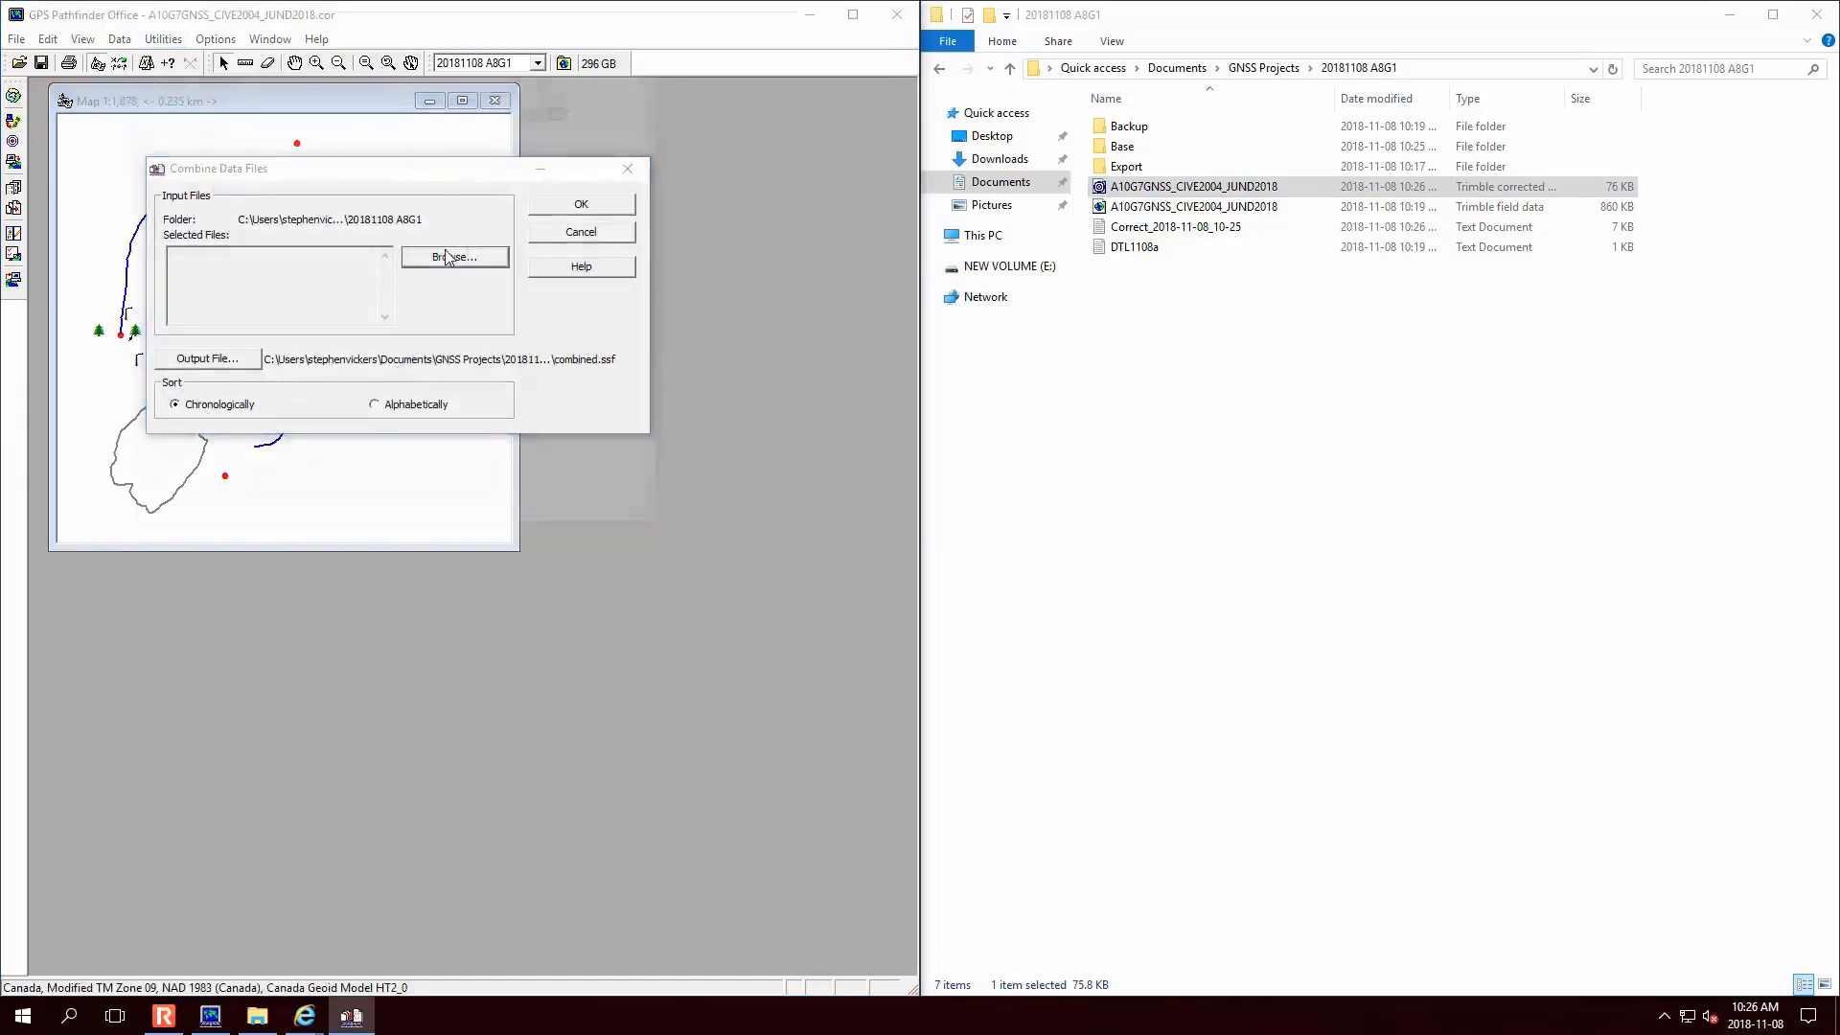
left_click(361, 211)
left_click(360, 229, "ctrl")
left_click(619, 414)
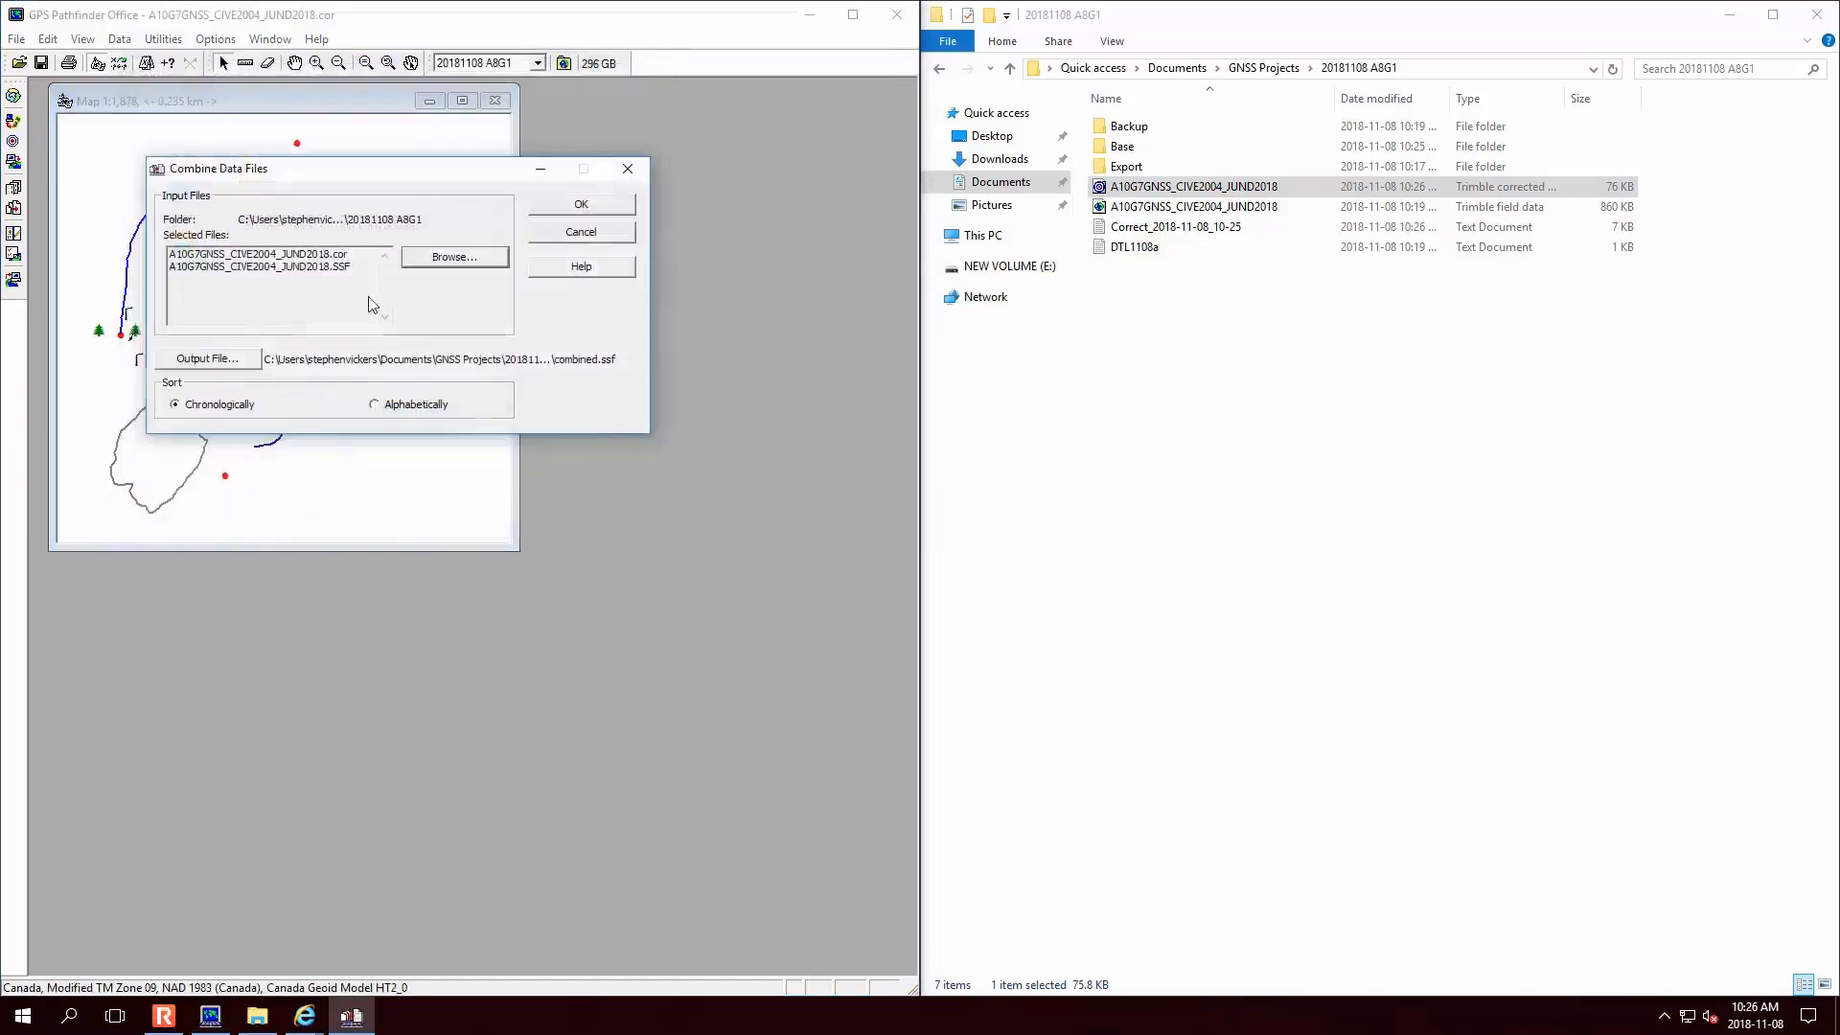
left_click(582, 204)
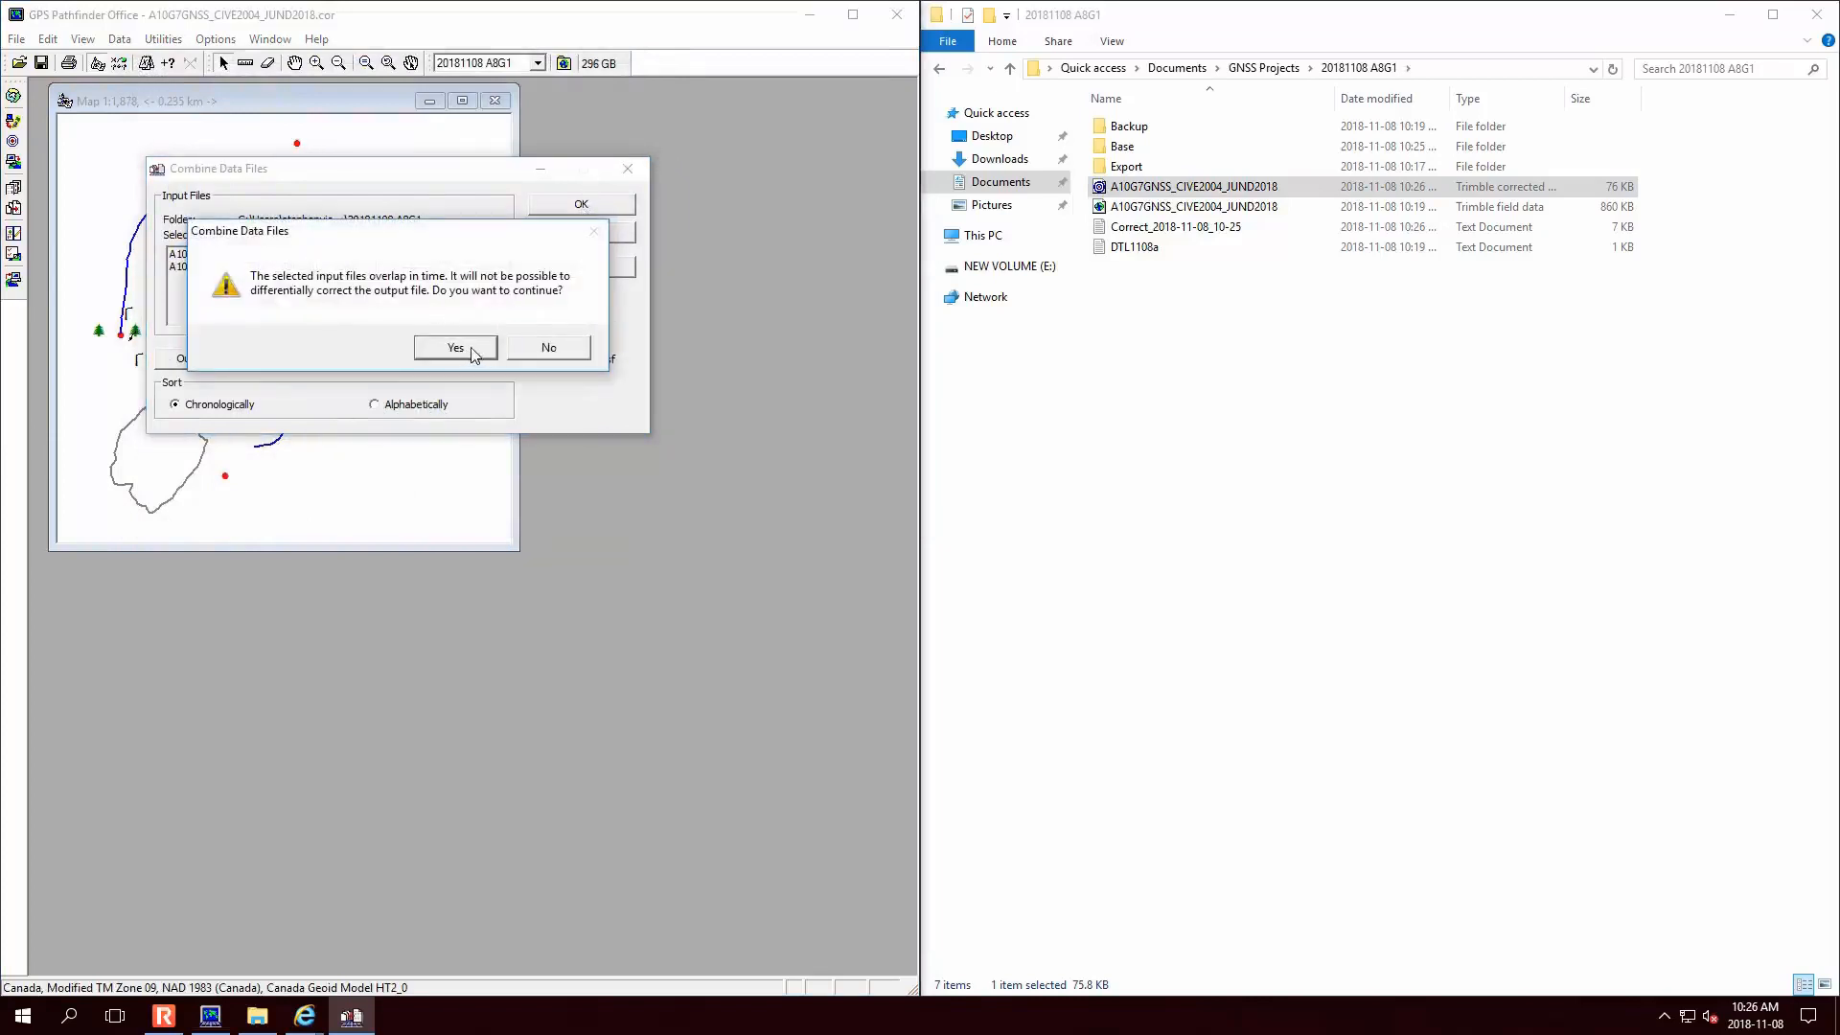
- Accept the time-overlap and feature-settings warnings, then load the 929 KB combined.ssf onto the map
left_click(472, 351)
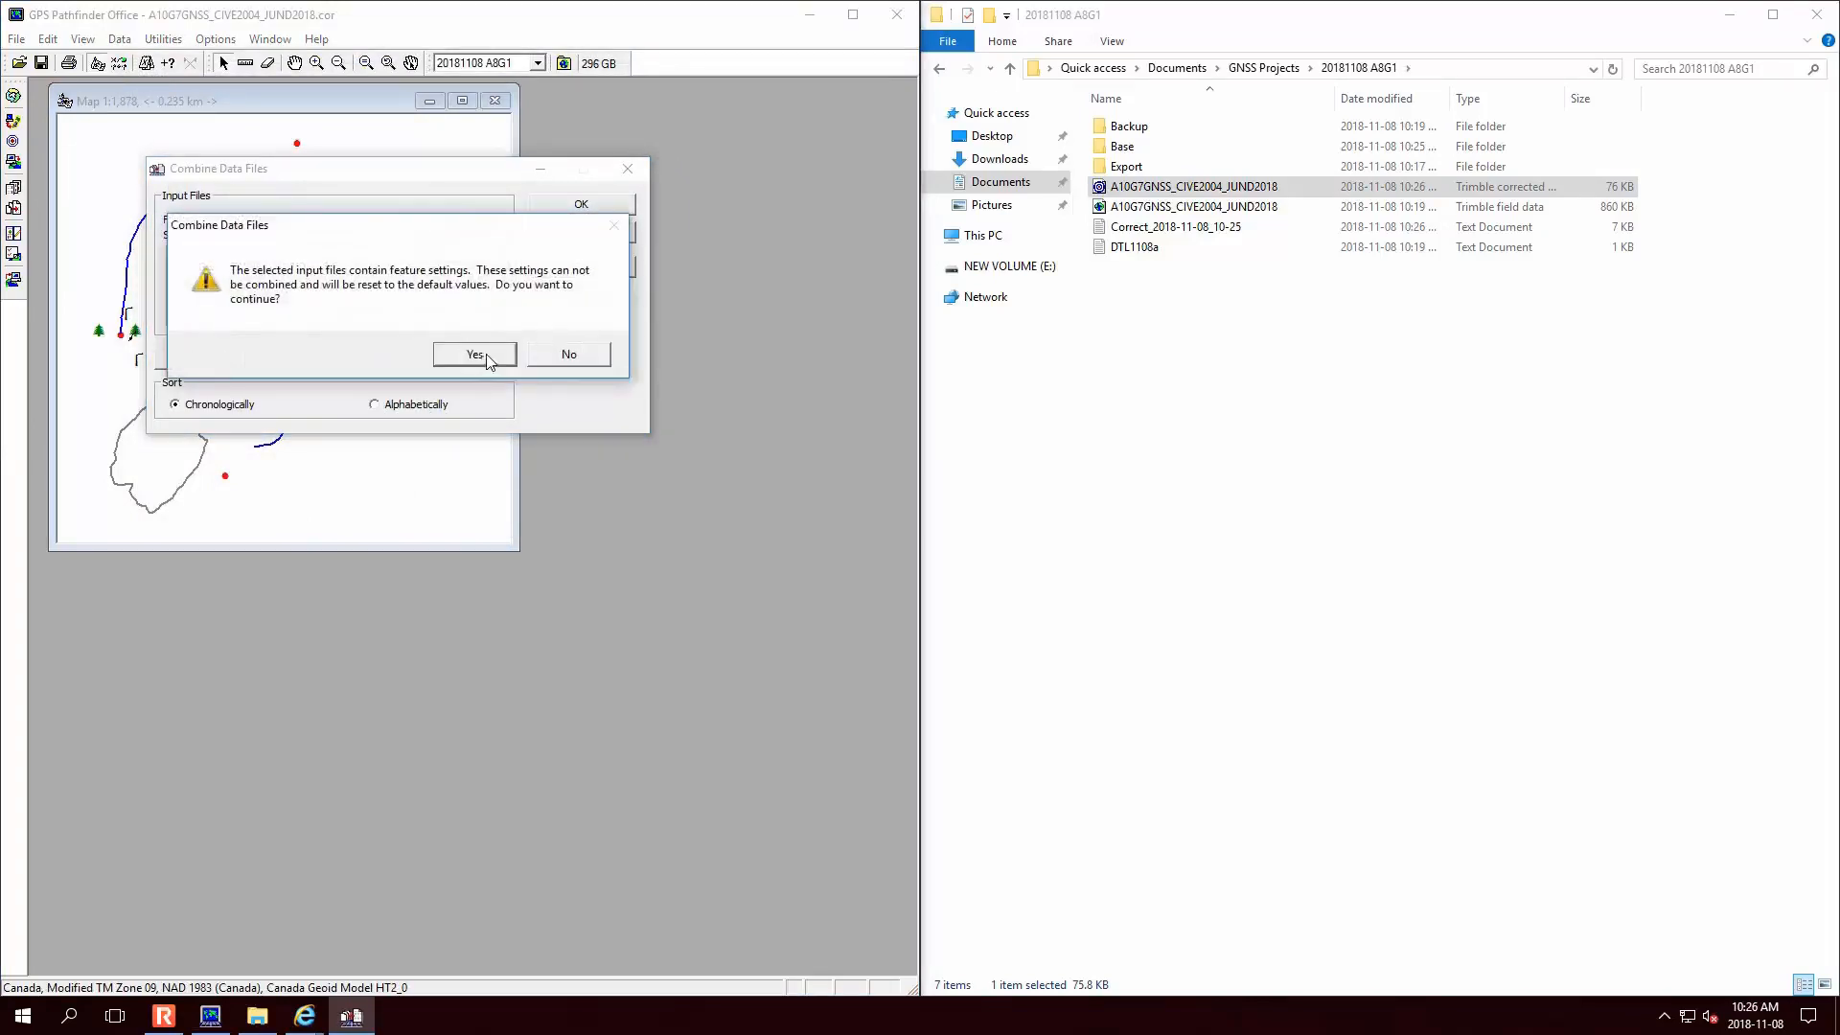
left_click(474, 354)
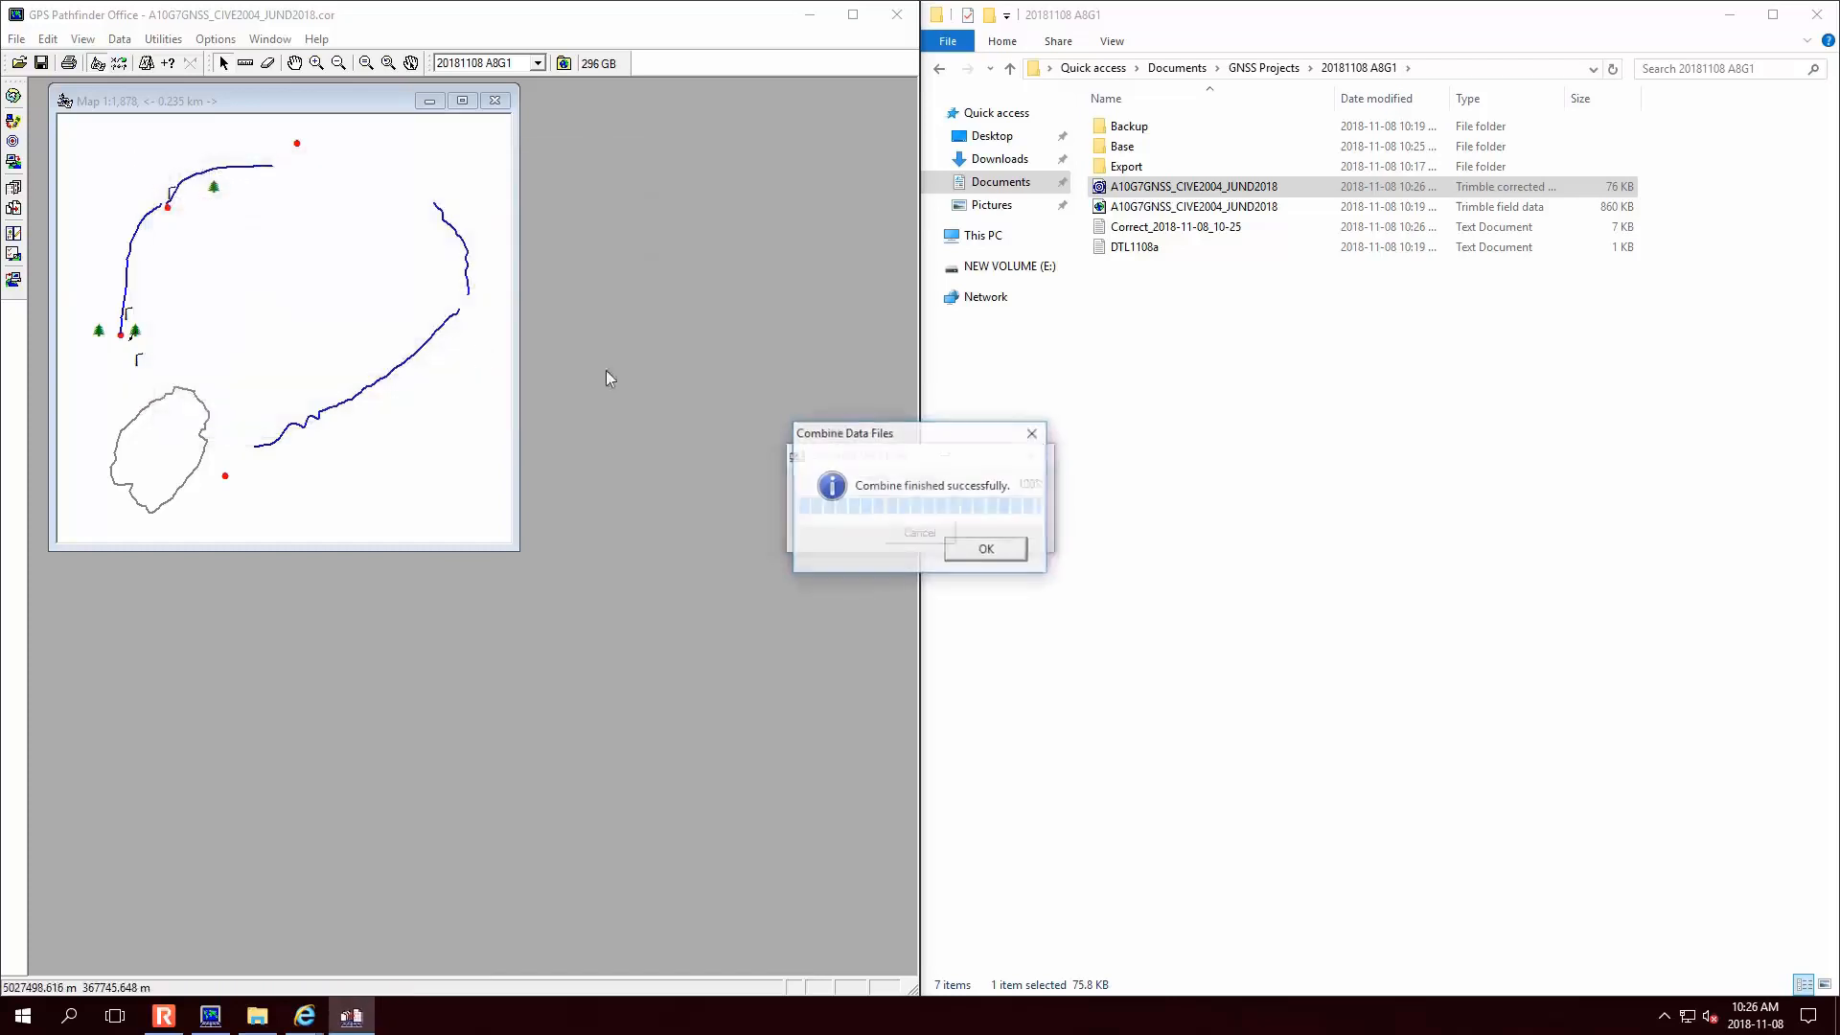
left_click(992, 548)
left_click(1136, 227)
left_click_drag(1109, 250, 316, 359)
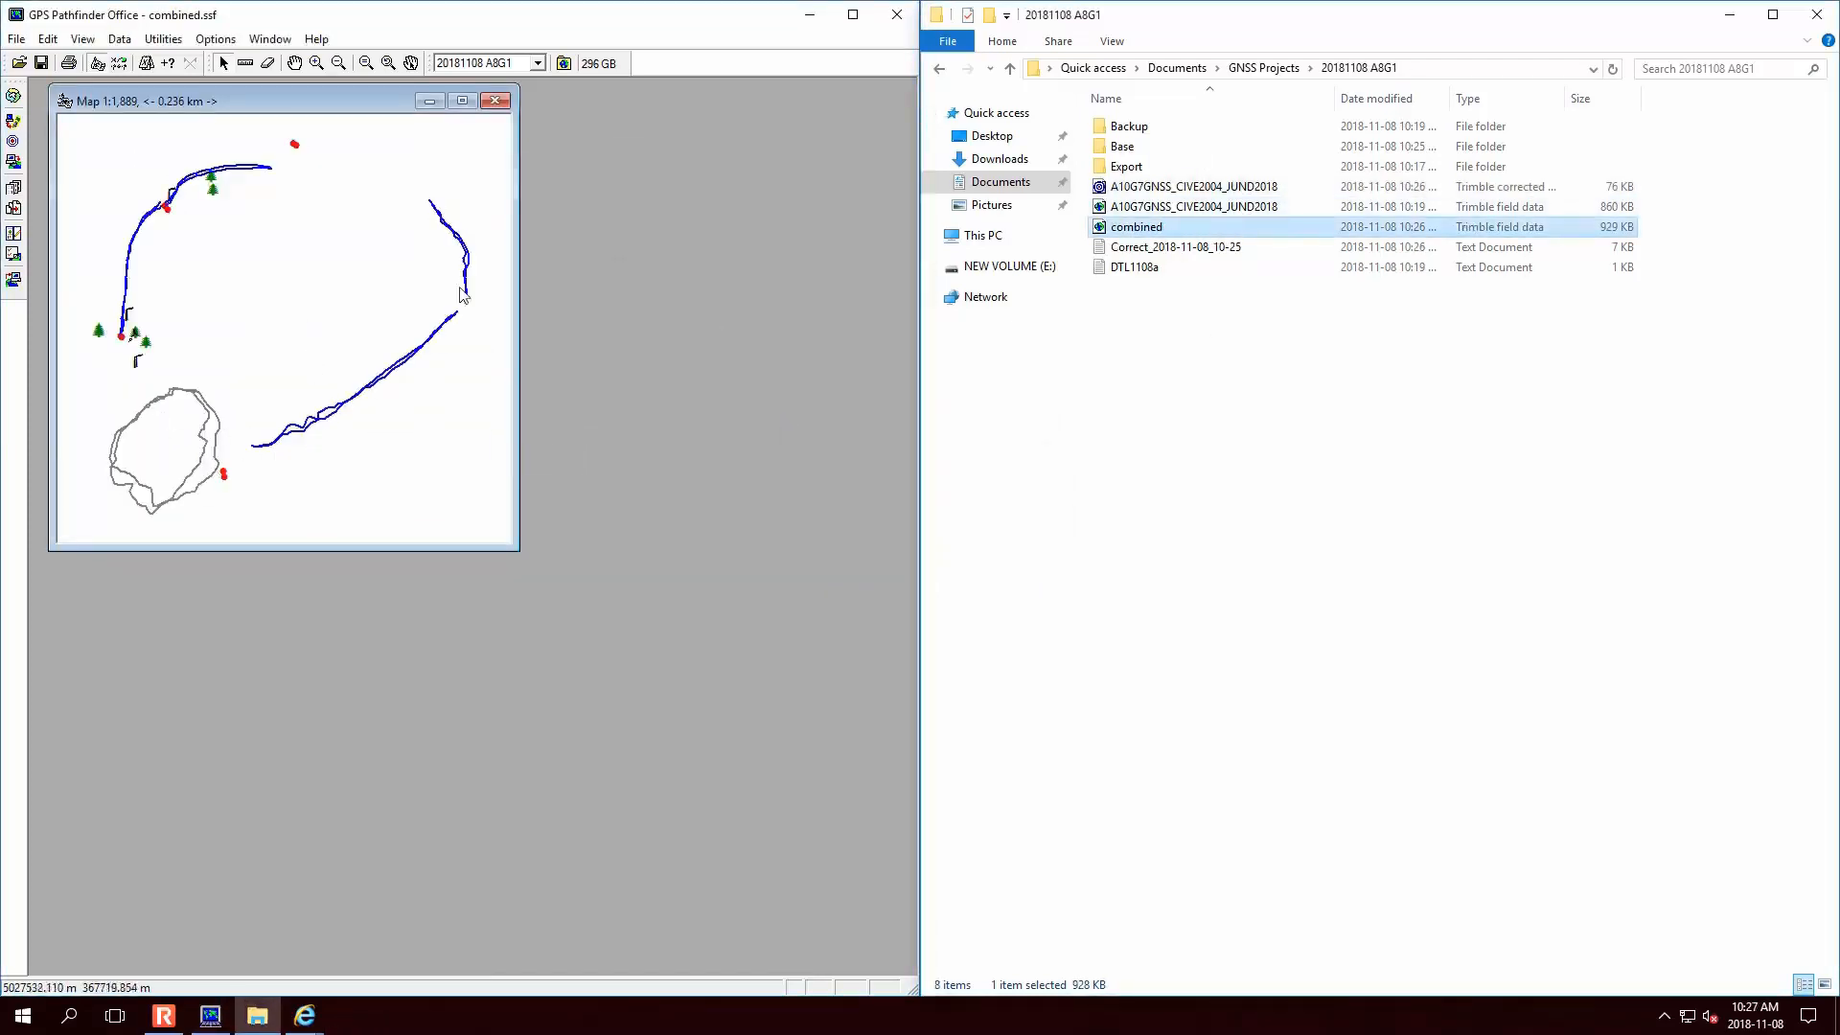
- Pan around the combined map's tracks and maximize the map window
scroll(168, 216, "down", 3)
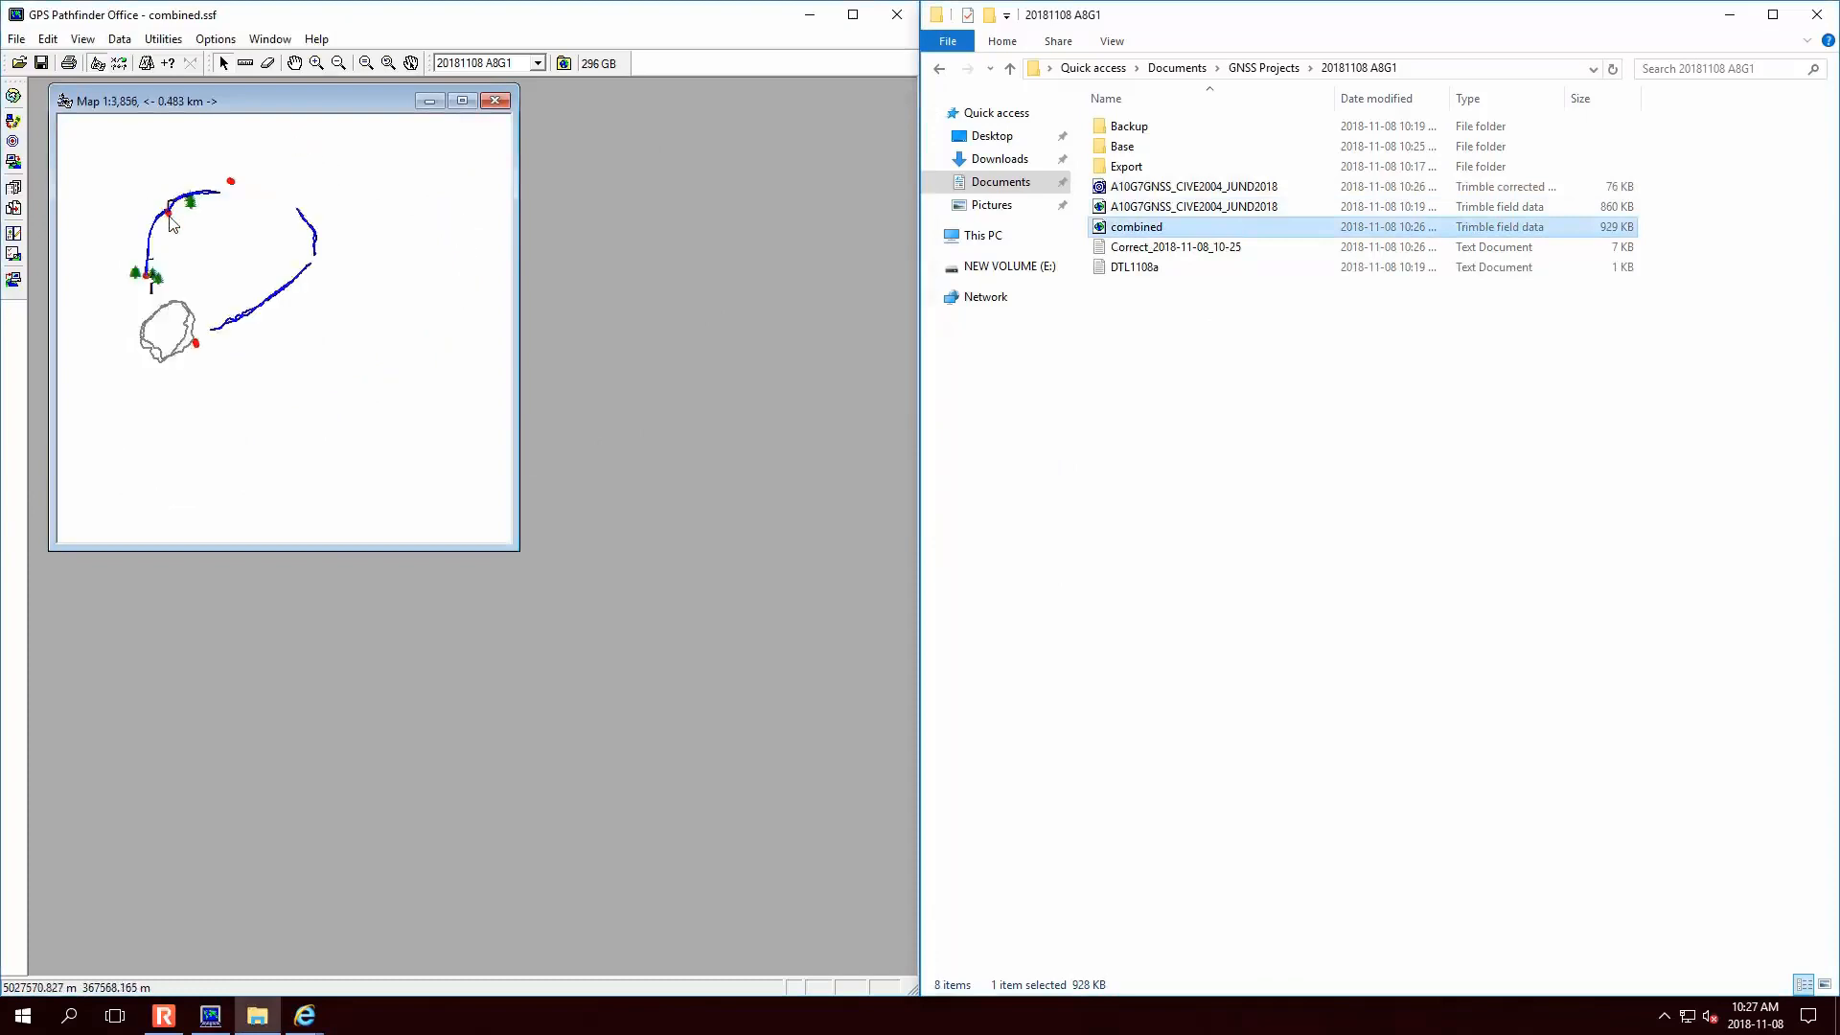
scroll(168, 217, "up", 11)
left_click_drag(185, 208, 272, 387)
left_click_drag(371, 280, 150, 313)
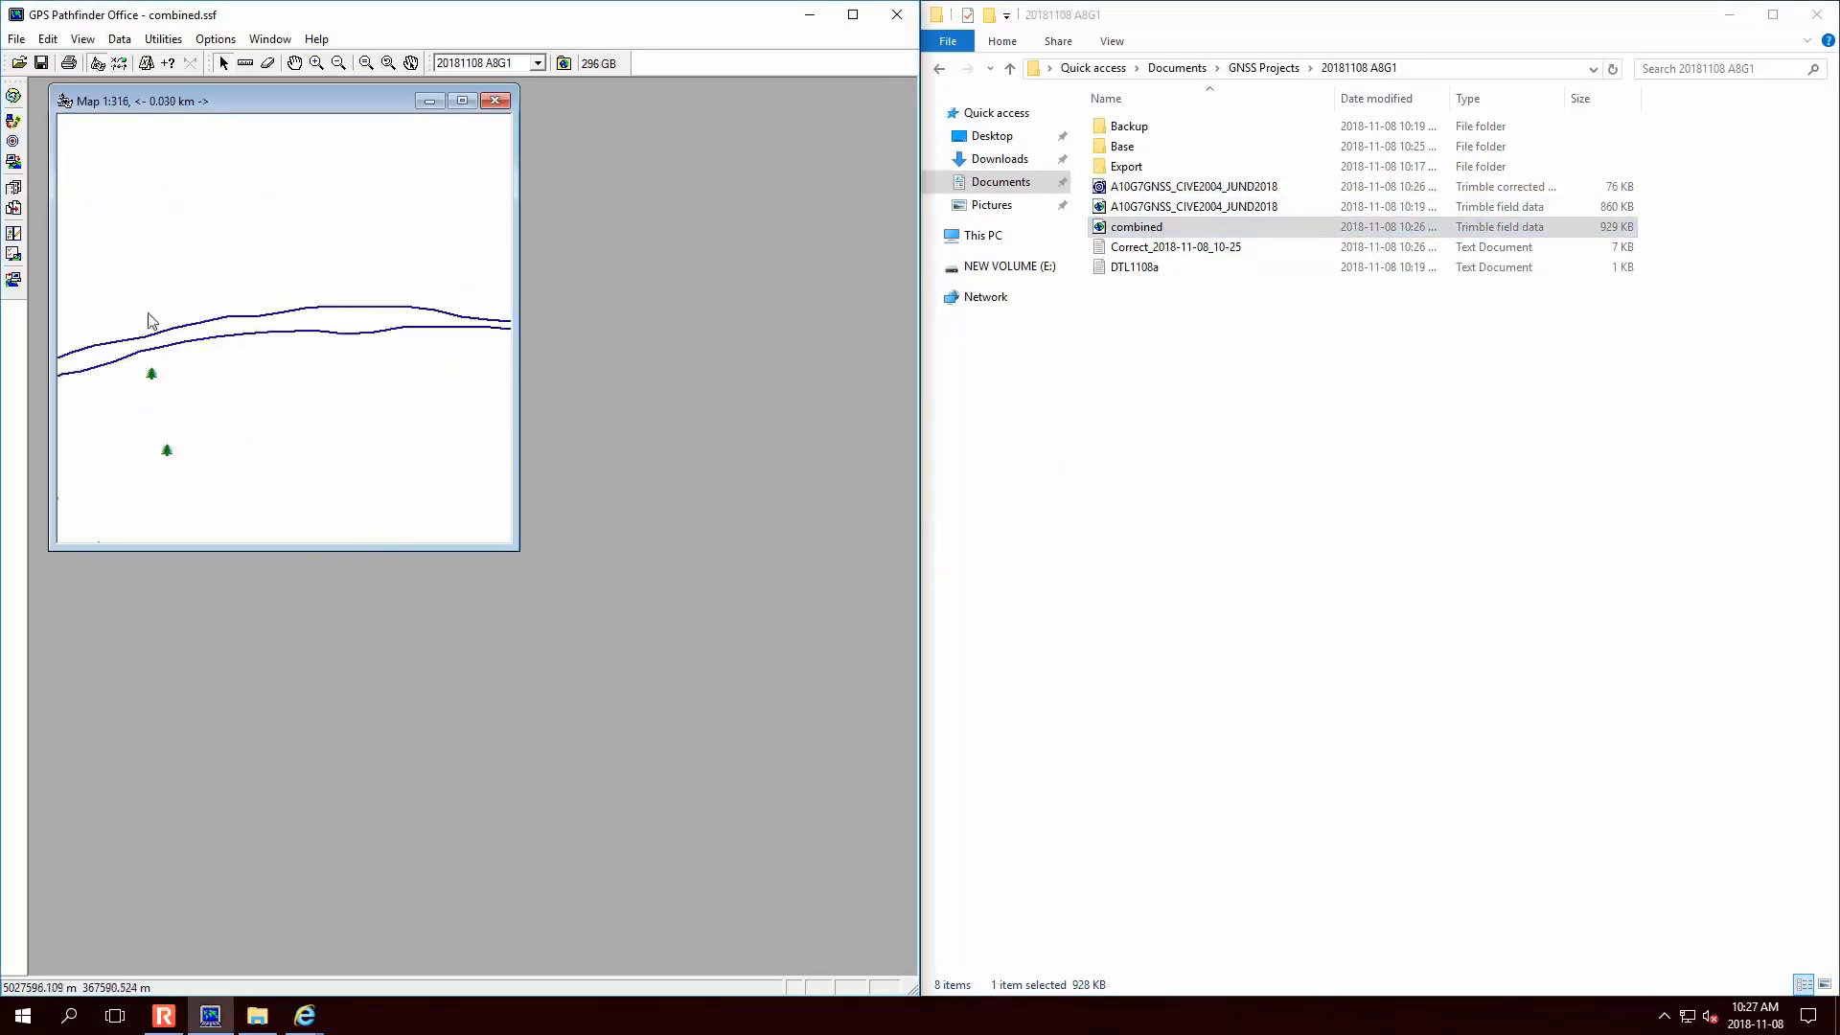
left_click_drag(402, 322, 106, 262)
scroll(246, 288, "up", 3)
scroll(245, 287, "down", 9)
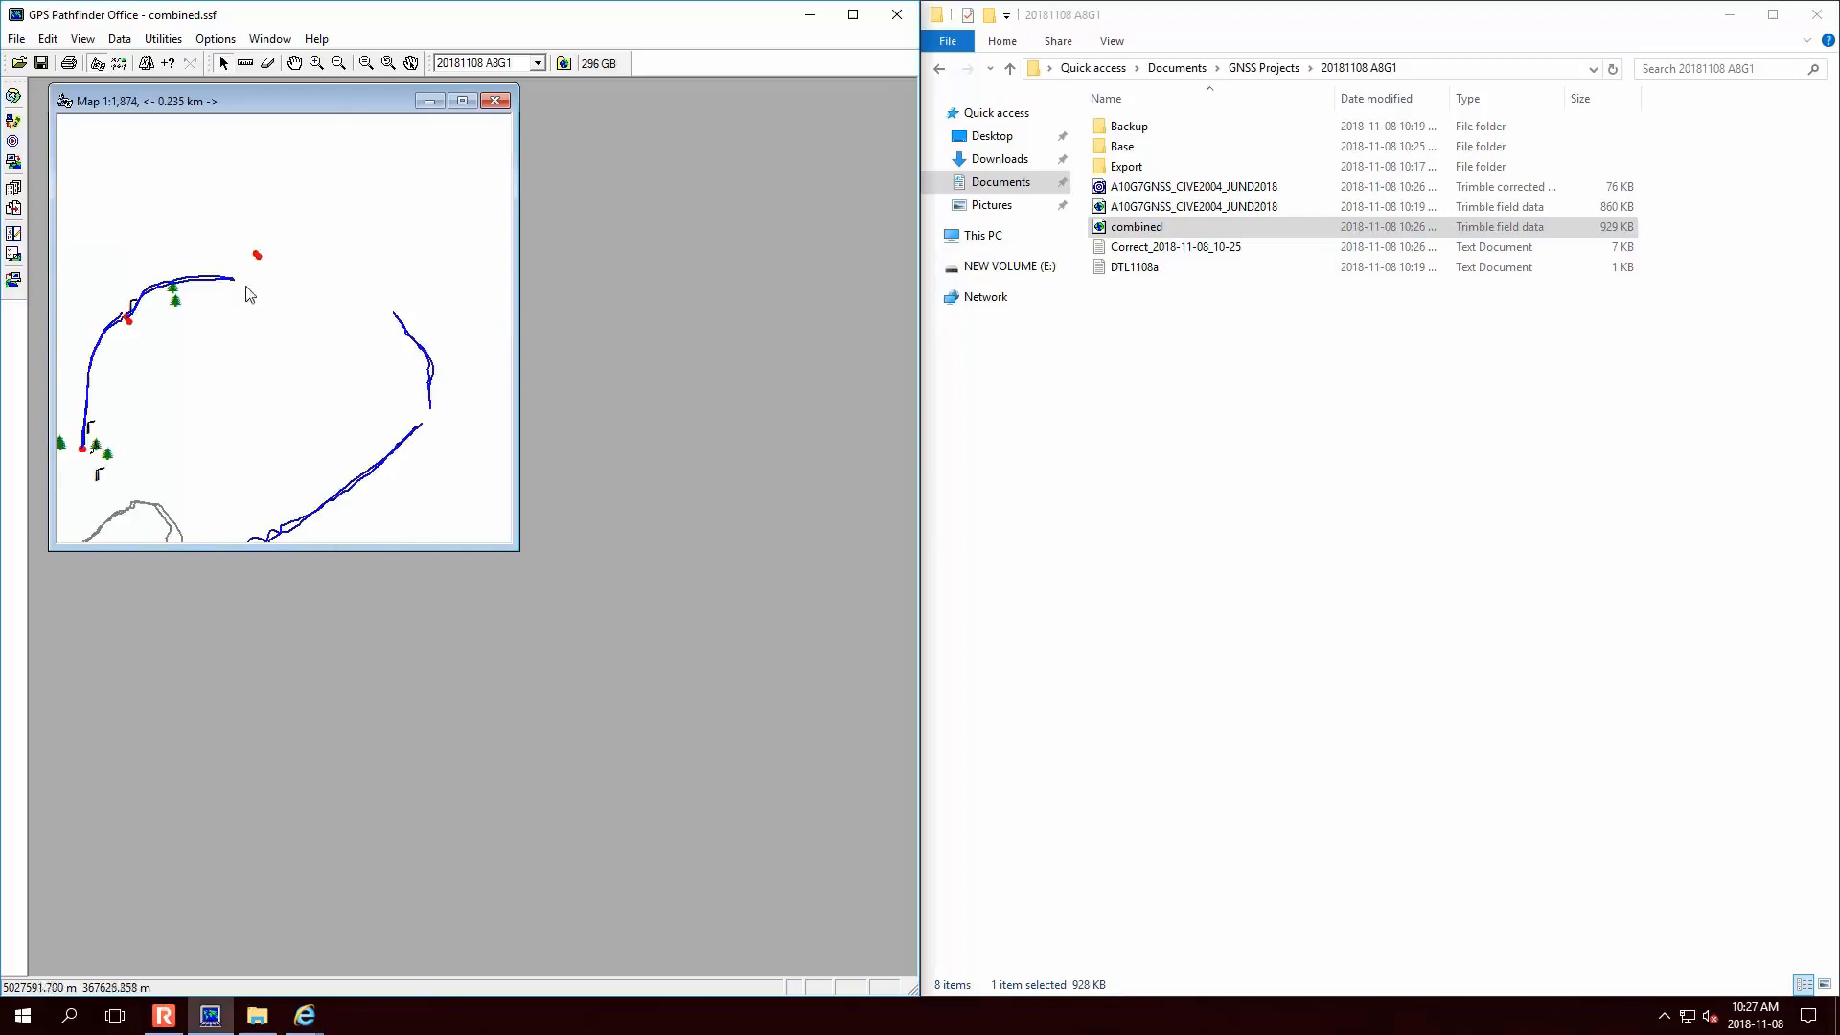
left_click(462, 100)
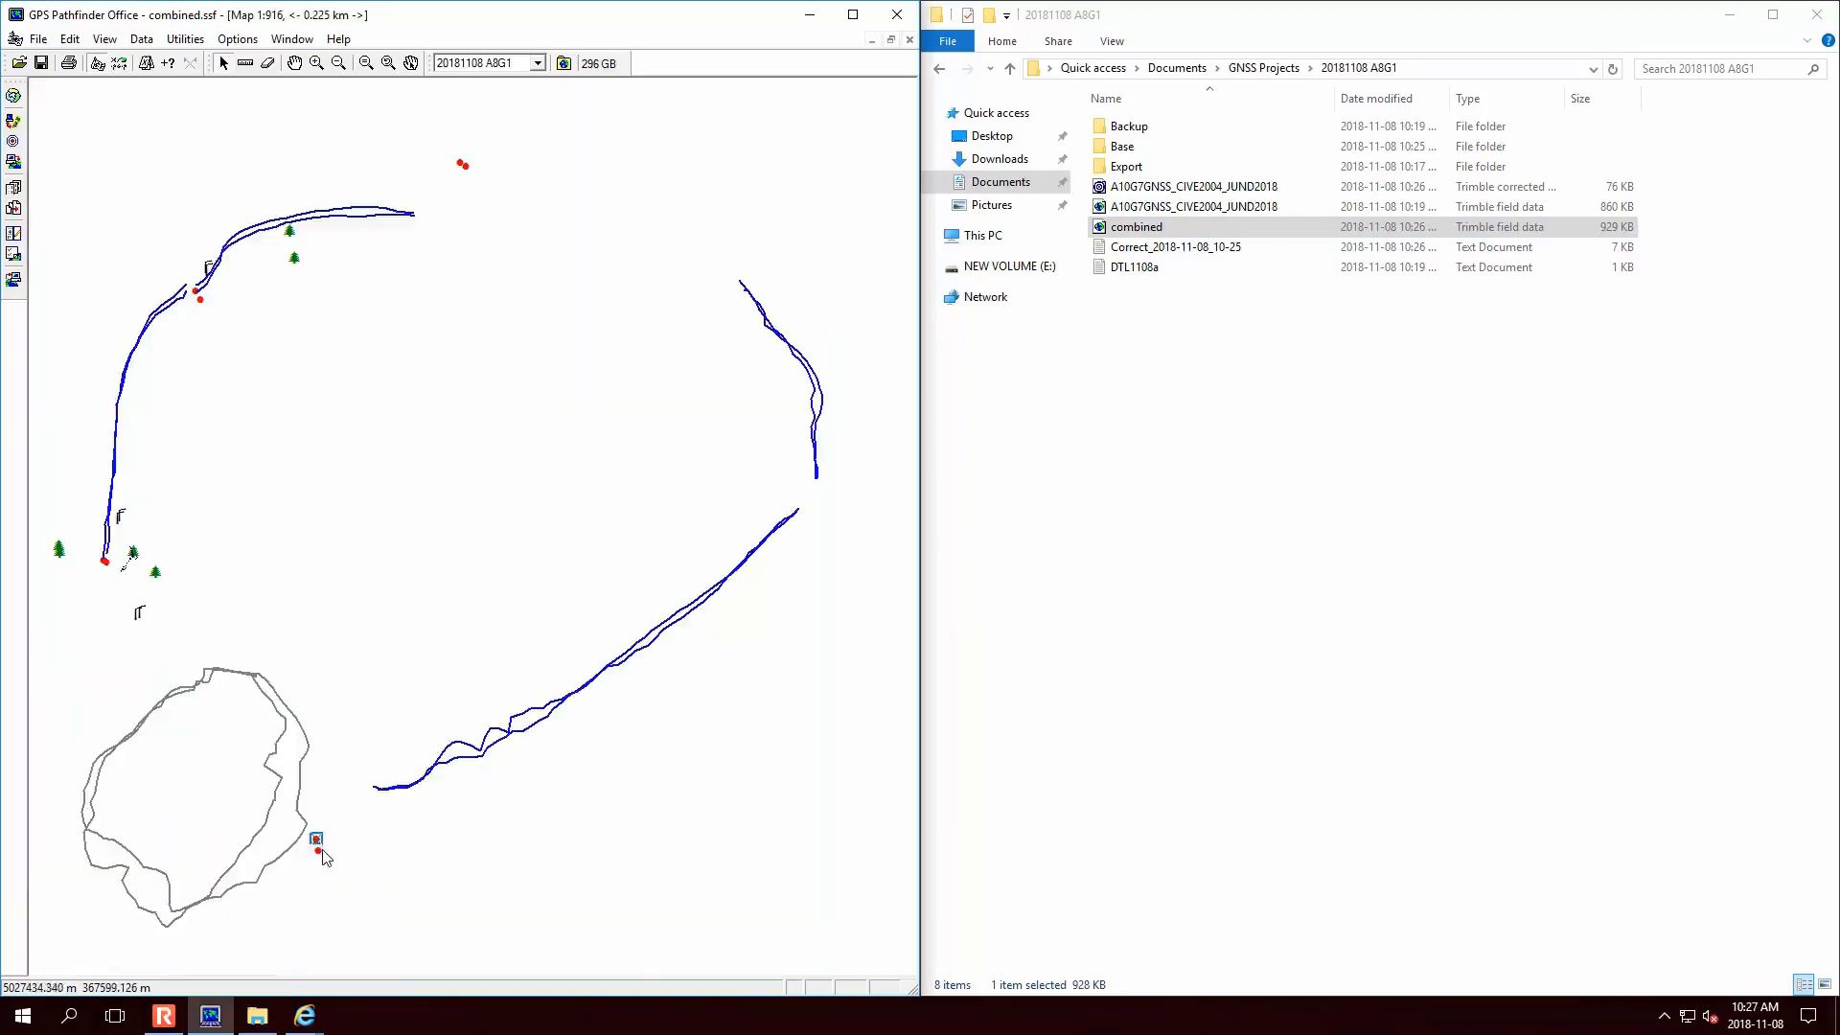
- Inspect the fixed point's Feature Properties and precision, stepping through features to the logging-stopped note
right_click(318, 843)
left_click(408, 826)
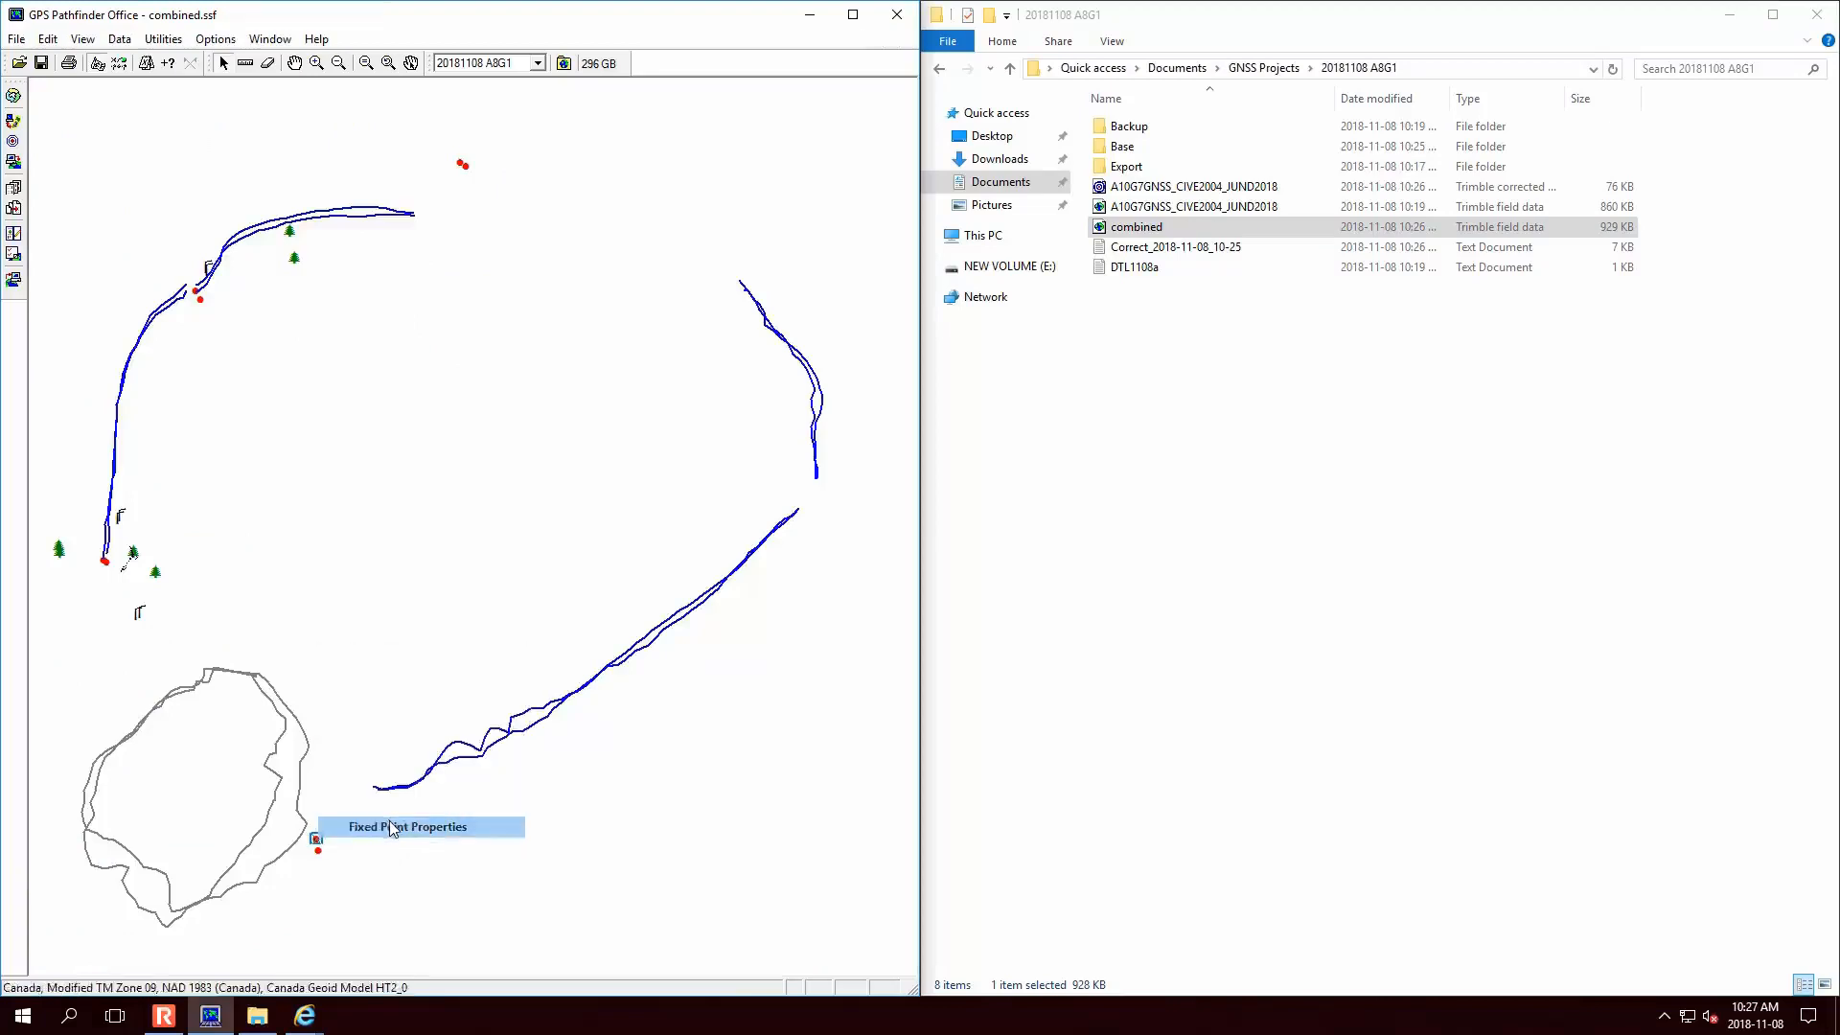
left_click(656, 508)
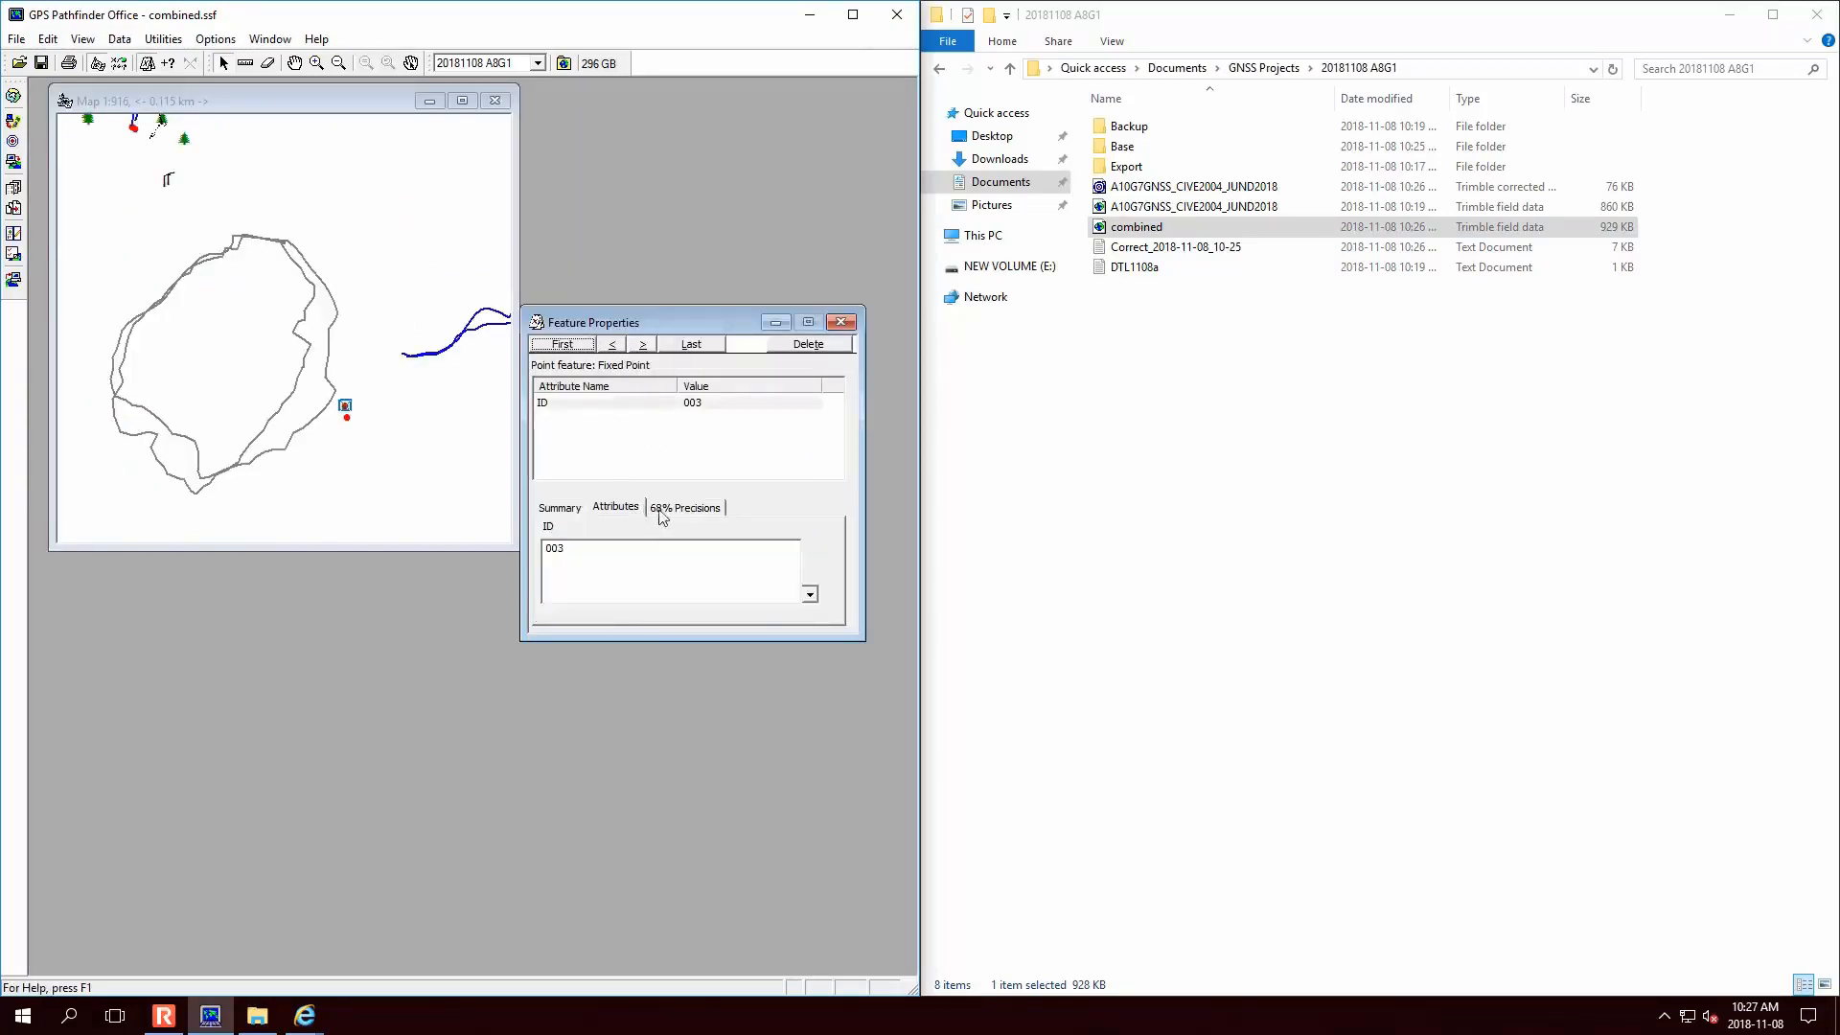
left_click(580, 508)
left_click(646, 349)
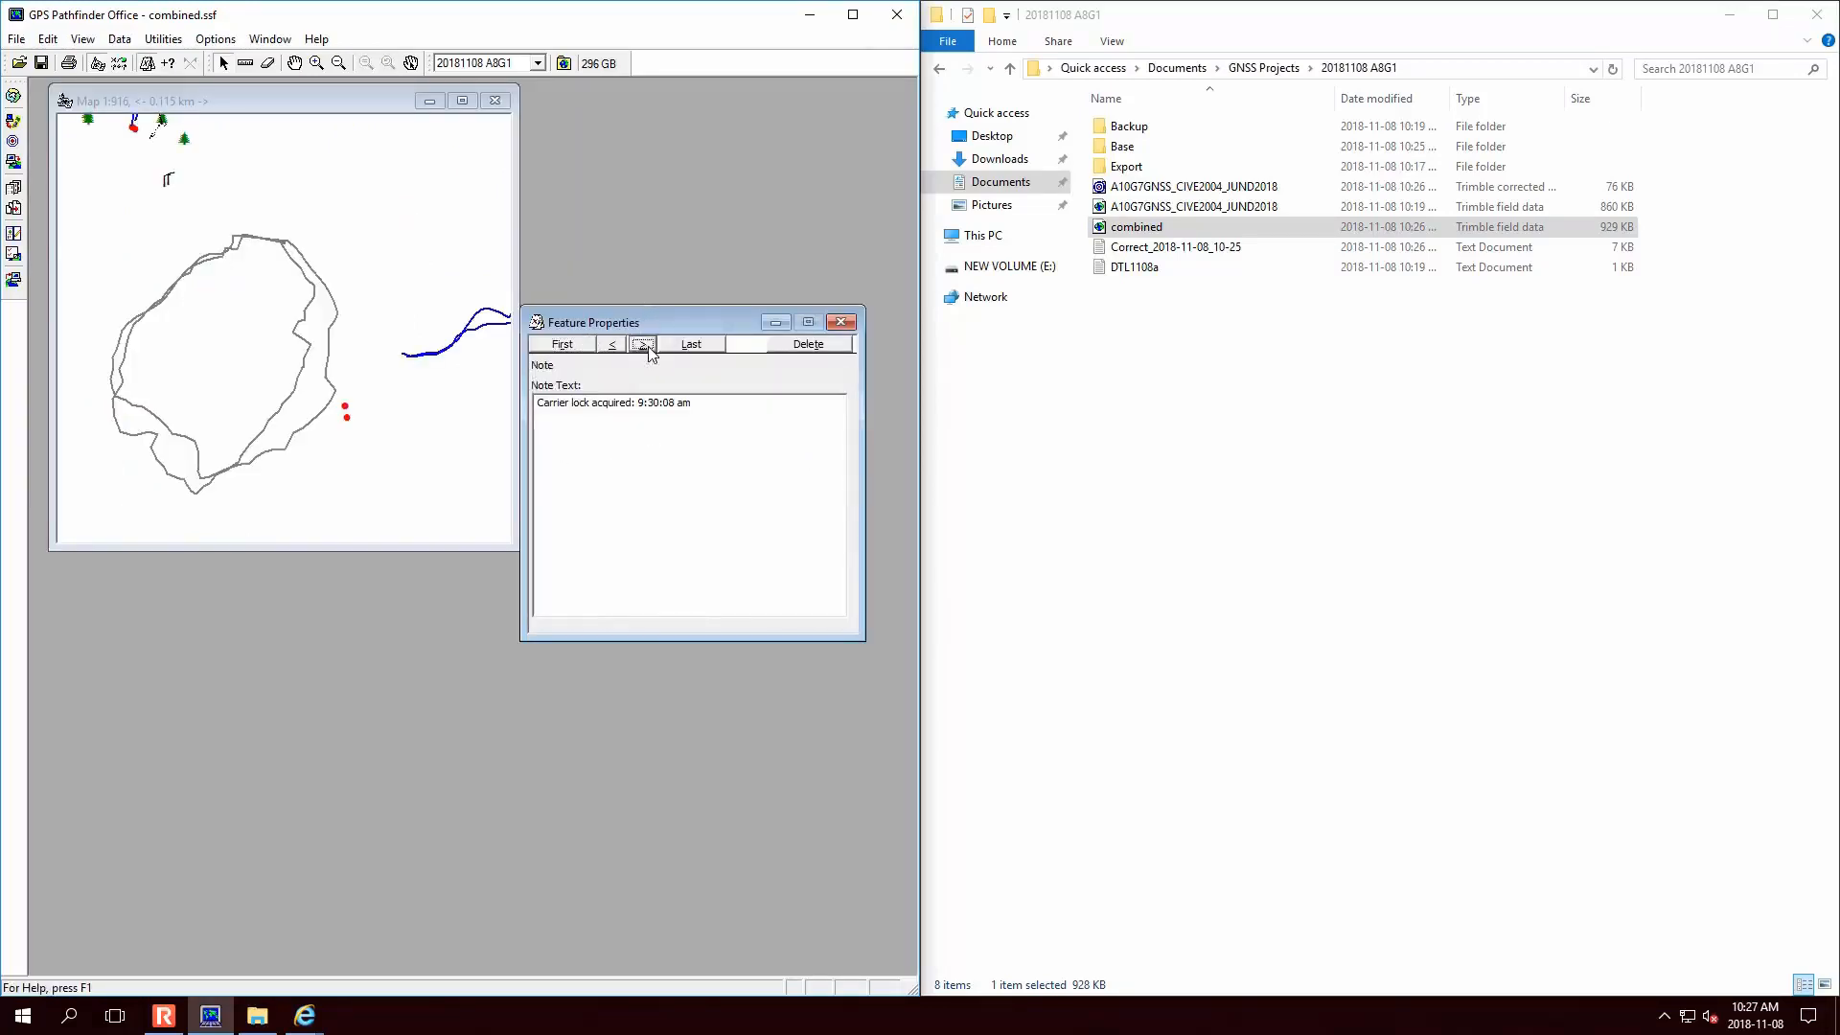
left_click(646, 349)
left_click(646, 349)
left_click(646, 349)
left_click(644, 349)
key("Escape")
- Open Position Properties for the fixed point and step through its stored positions
left_click(119, 39)
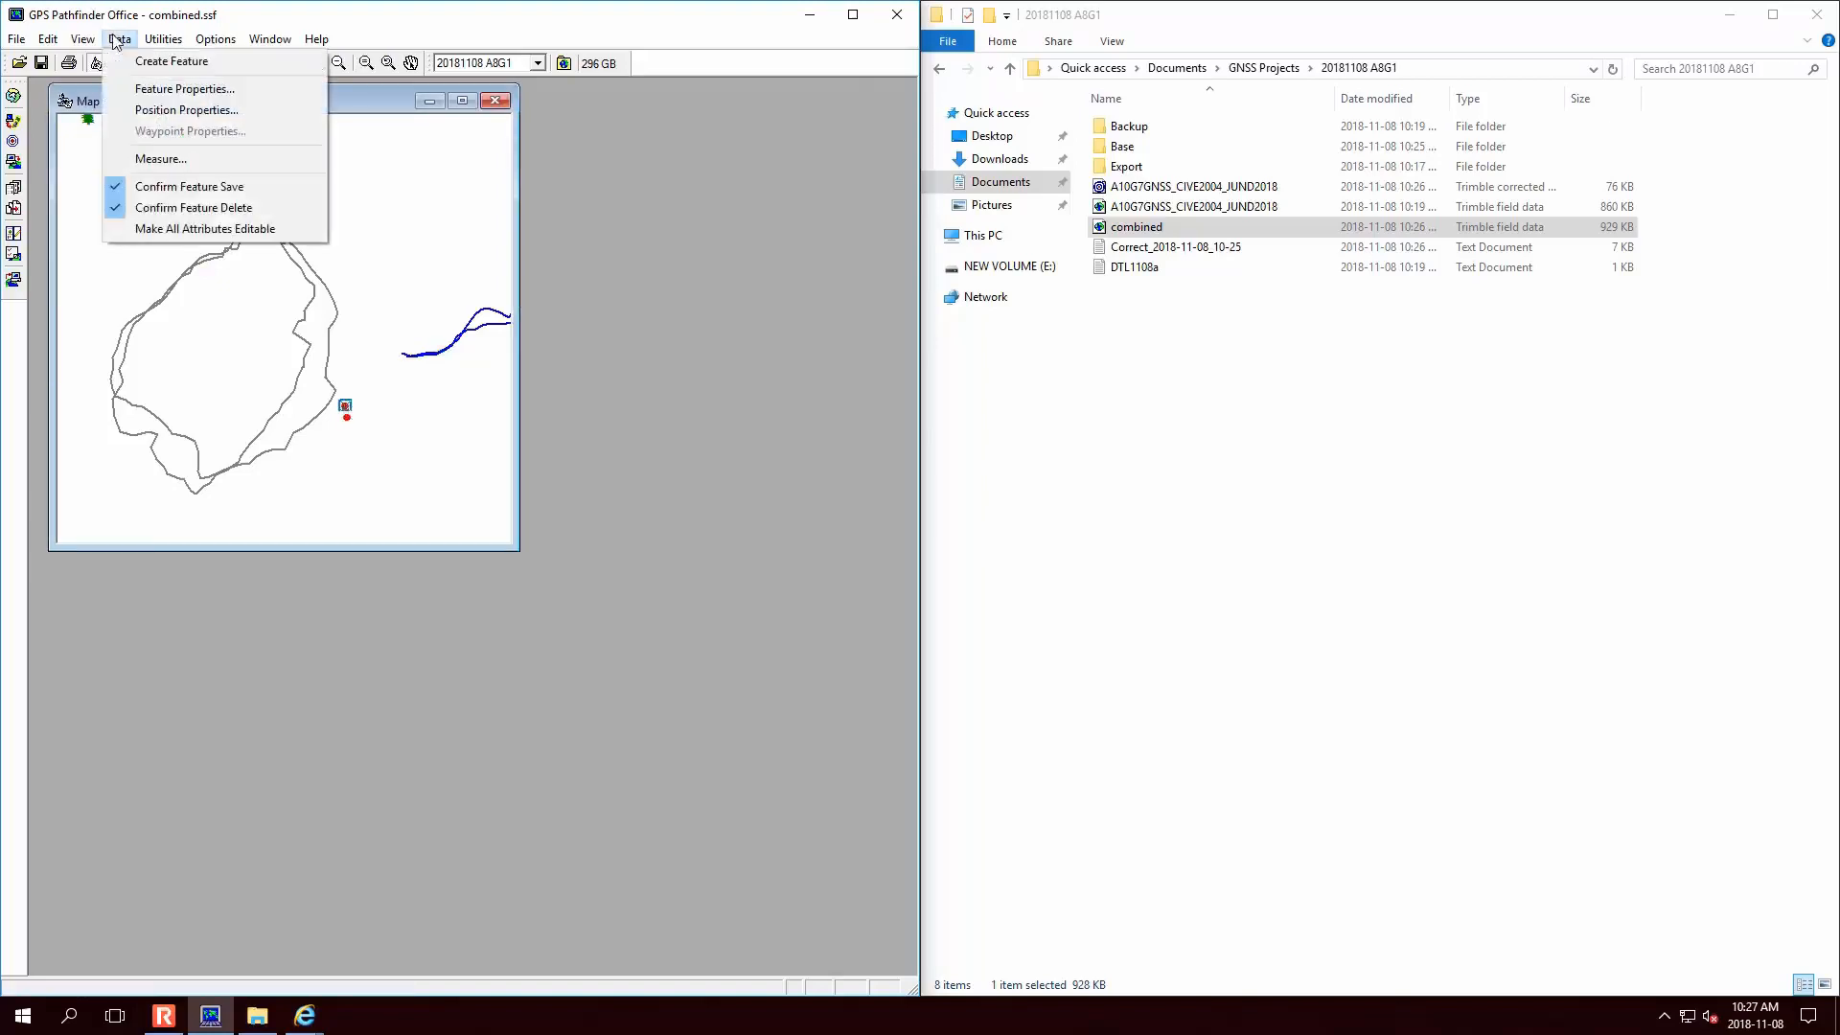
left_click(238, 110)
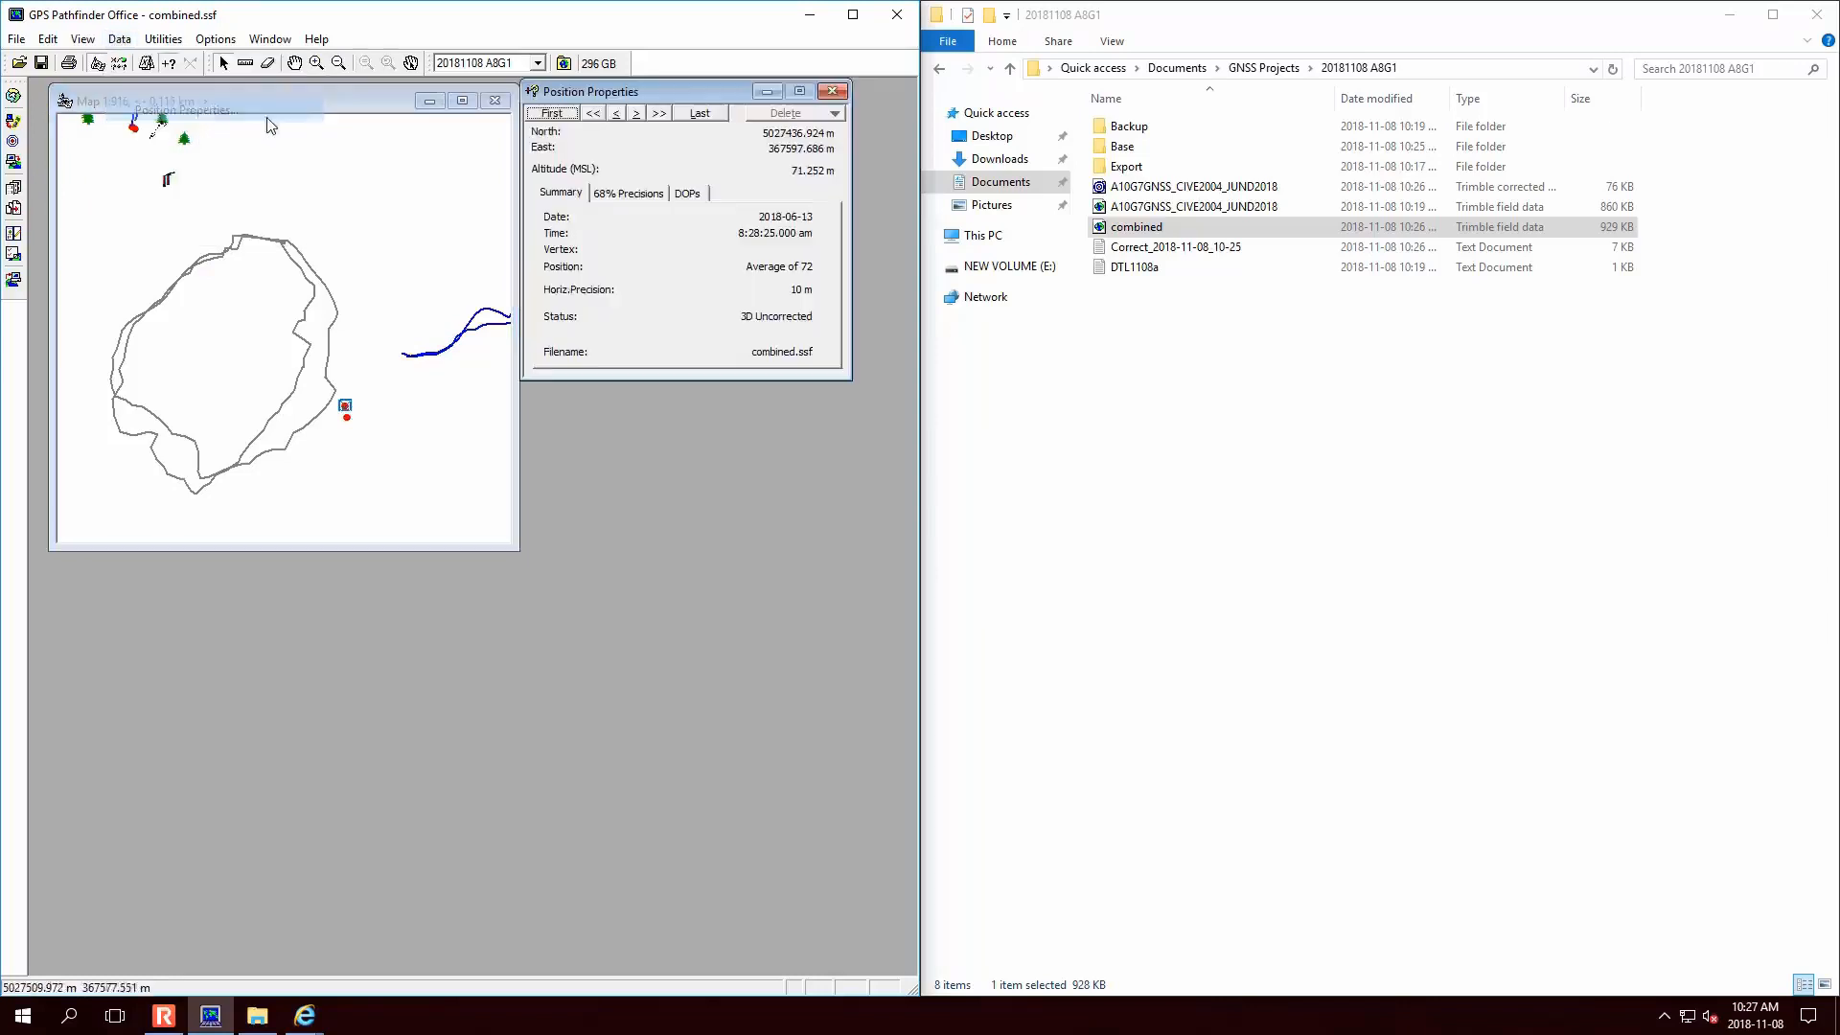
left_click_drag(660, 96, 655, 228)
left_click(637, 247)
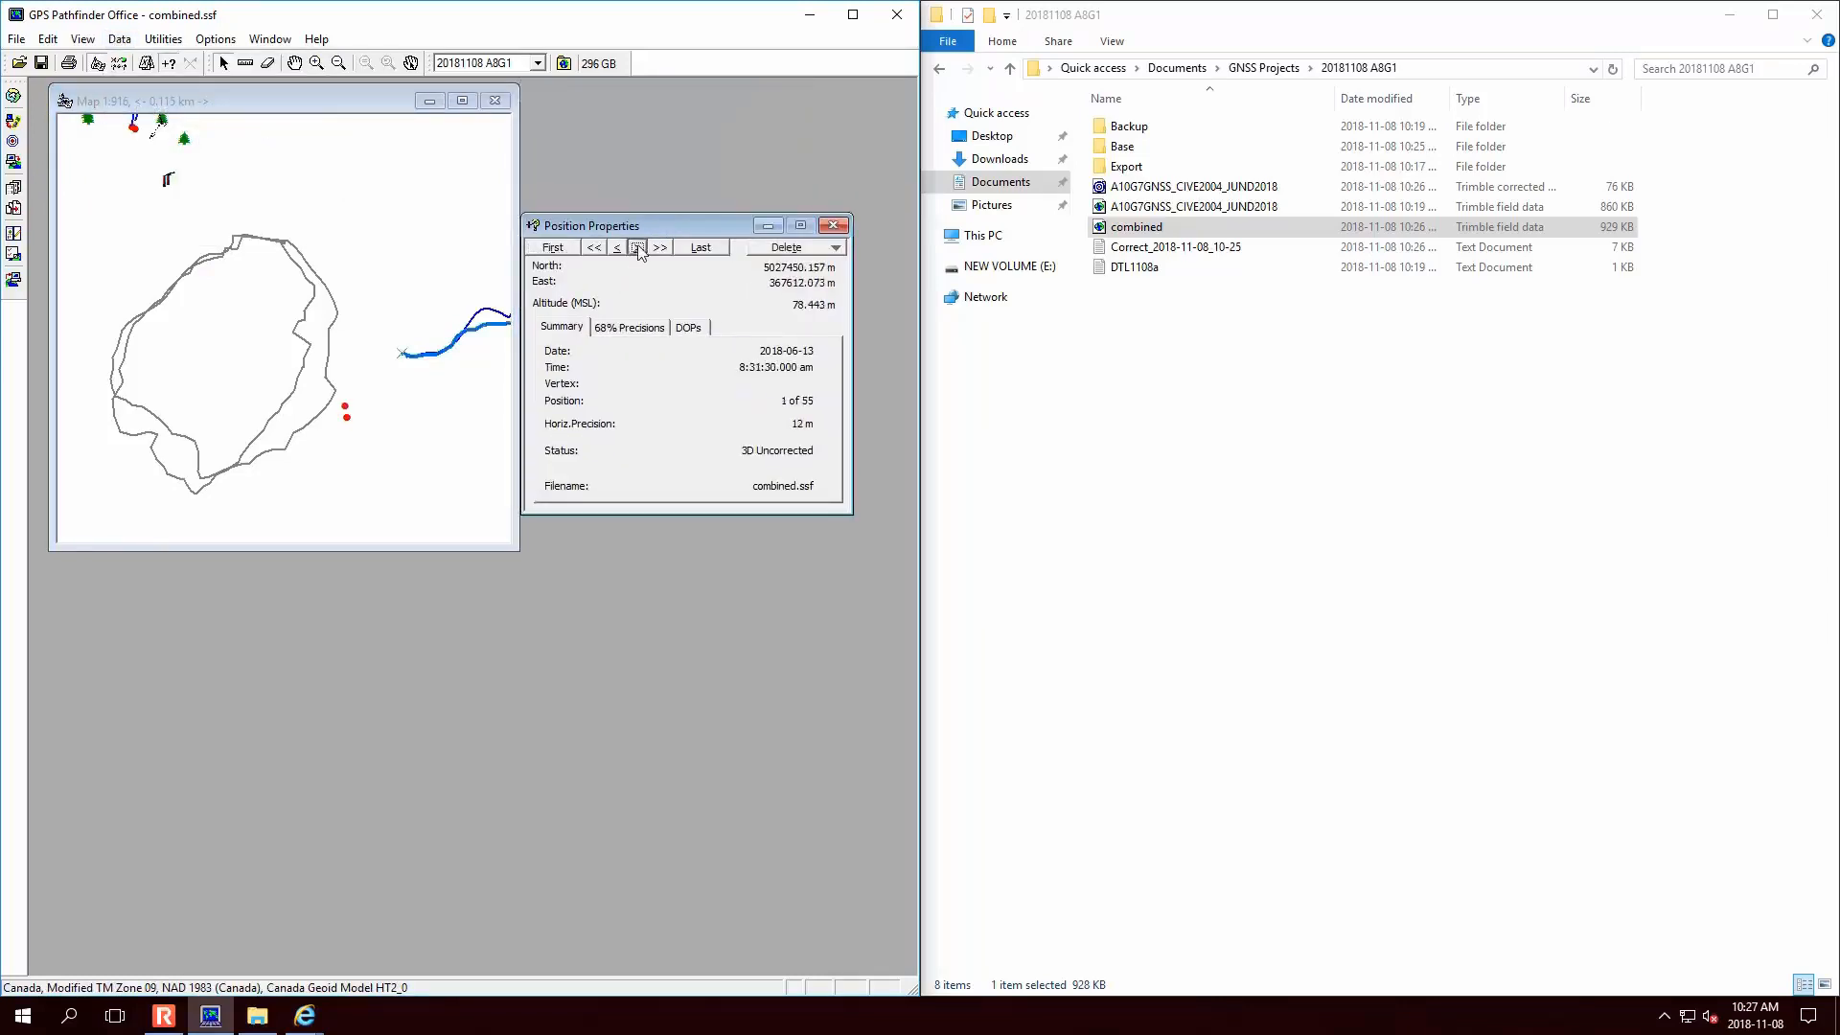
left_click(617, 247)
left_click(347, 418)
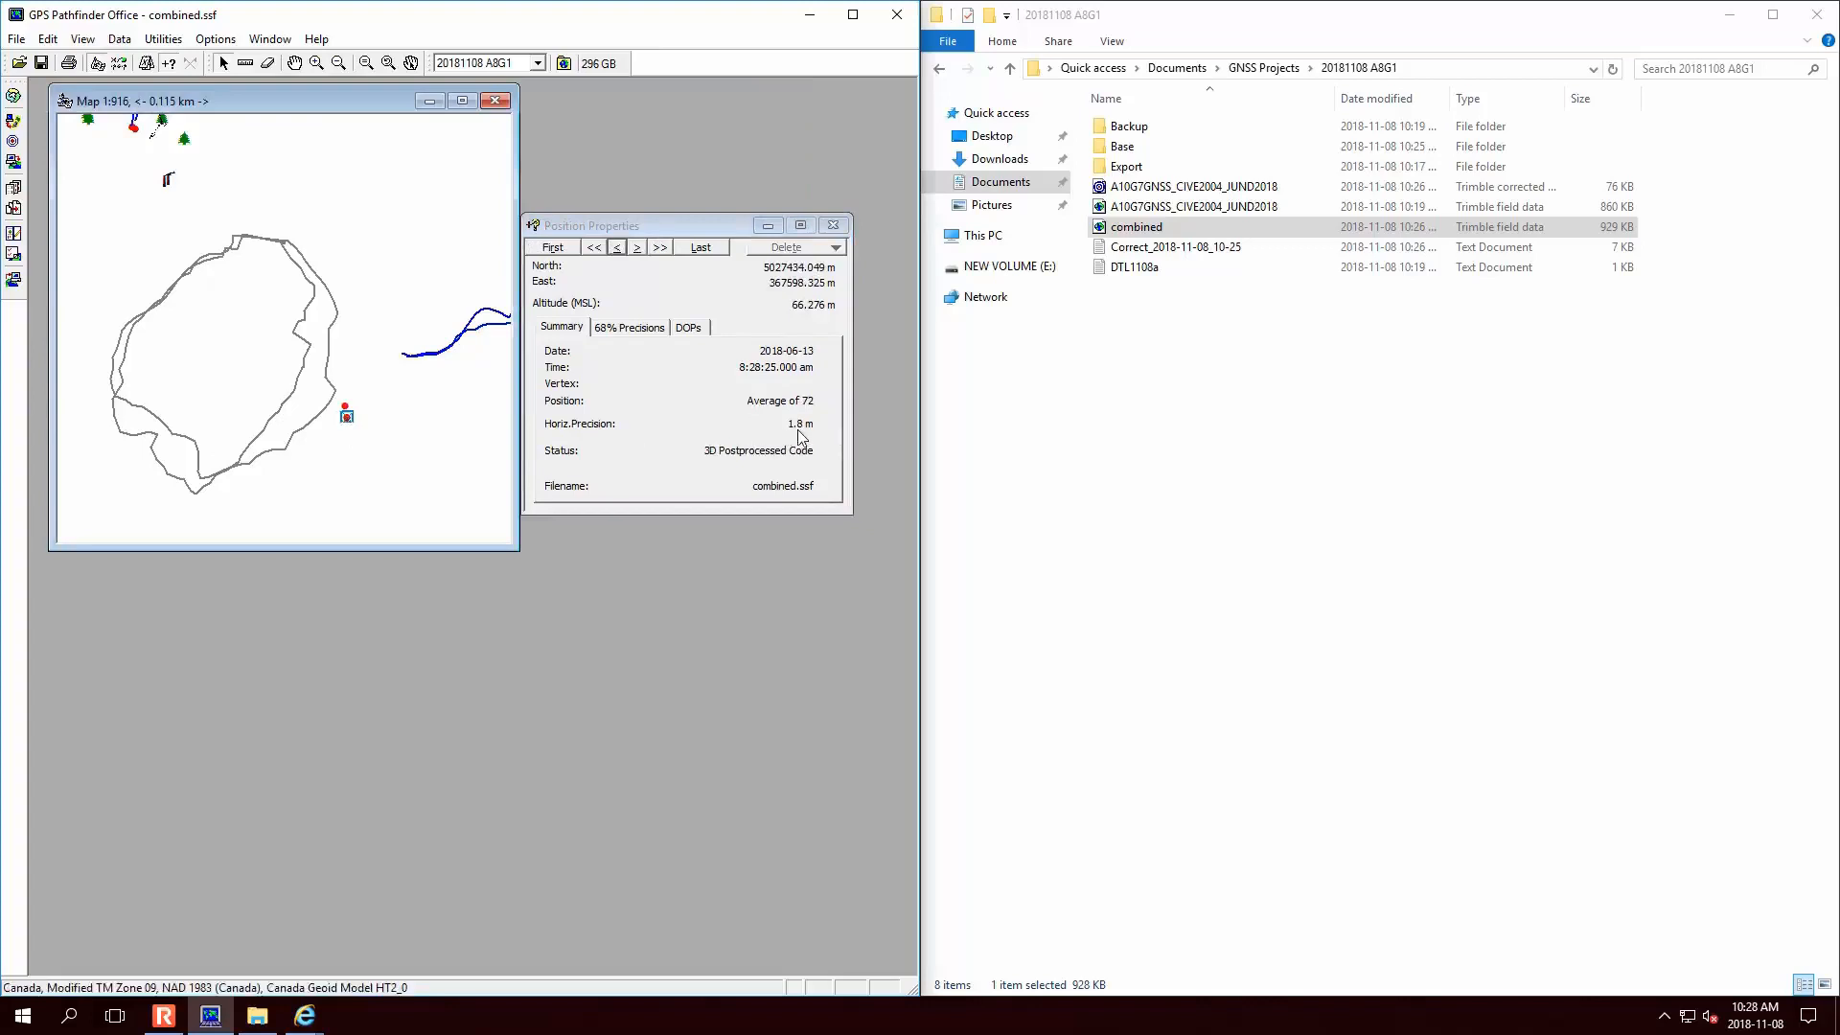
- Compare the uncorrected (10 m) and postprocessed (1.8 m) points, then close Position Properties and the map
left_click(346, 406)
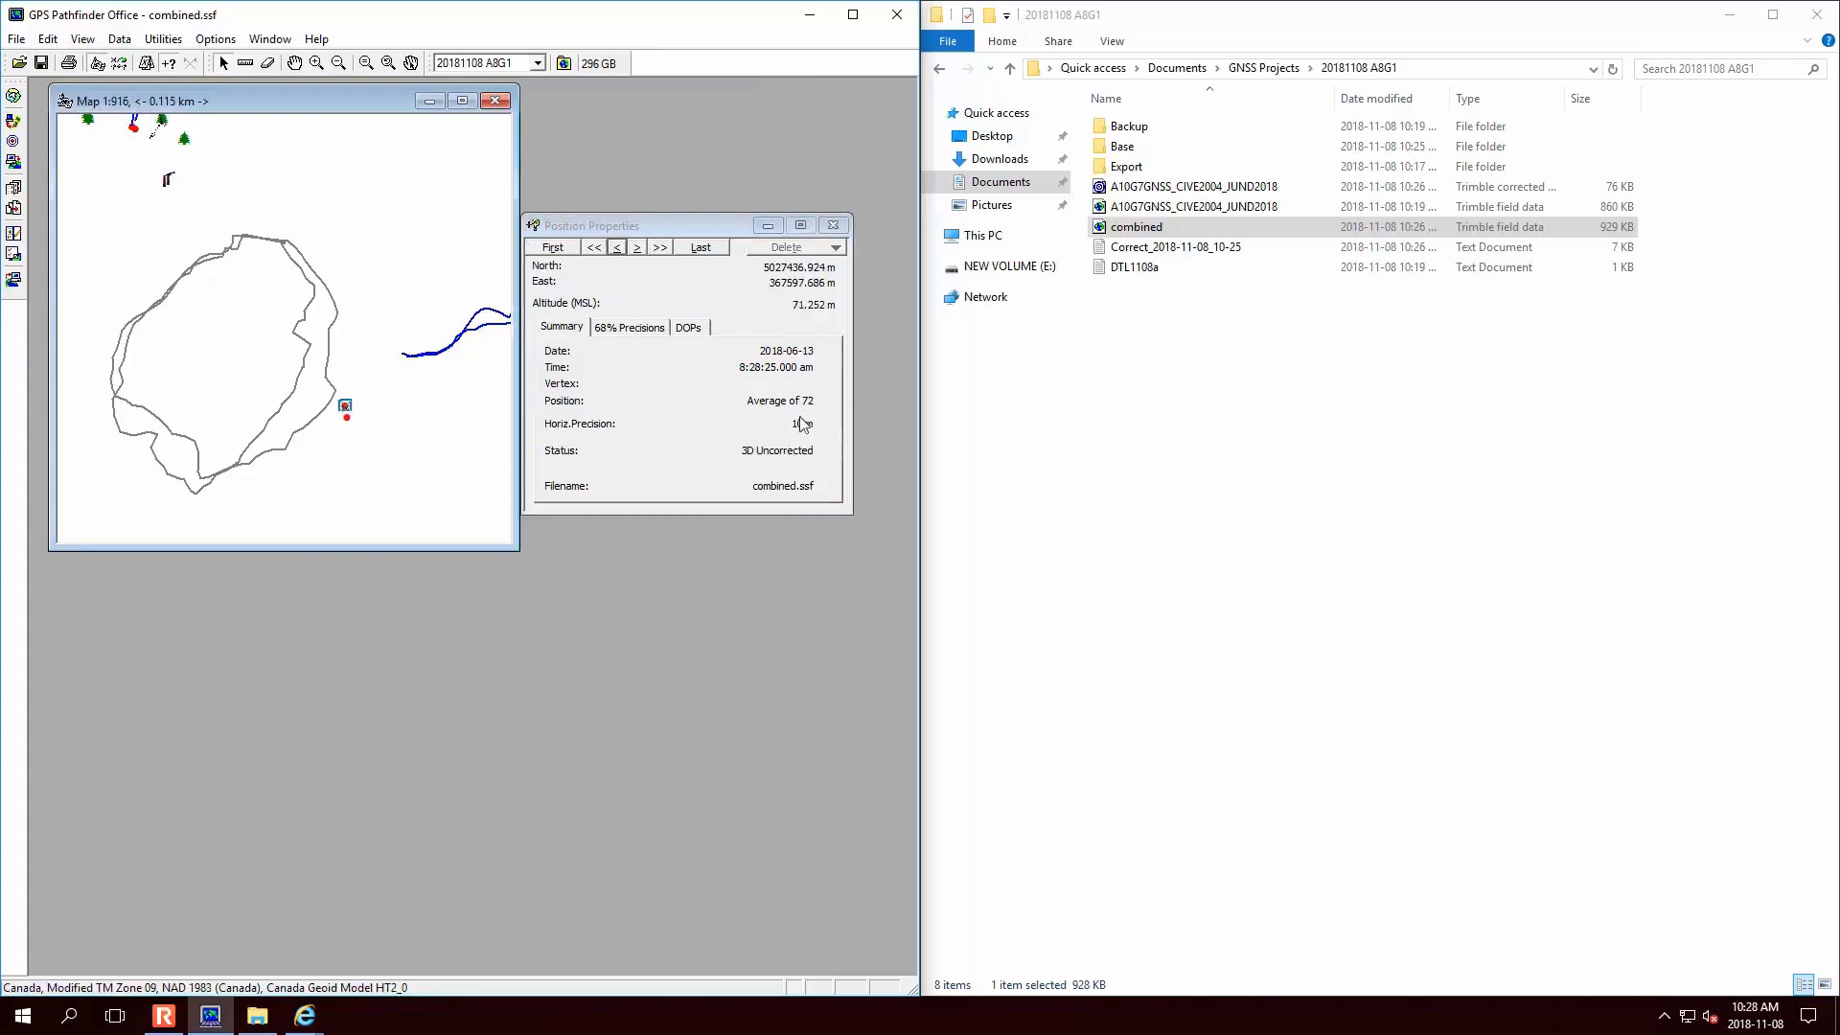
left_click(347, 419)
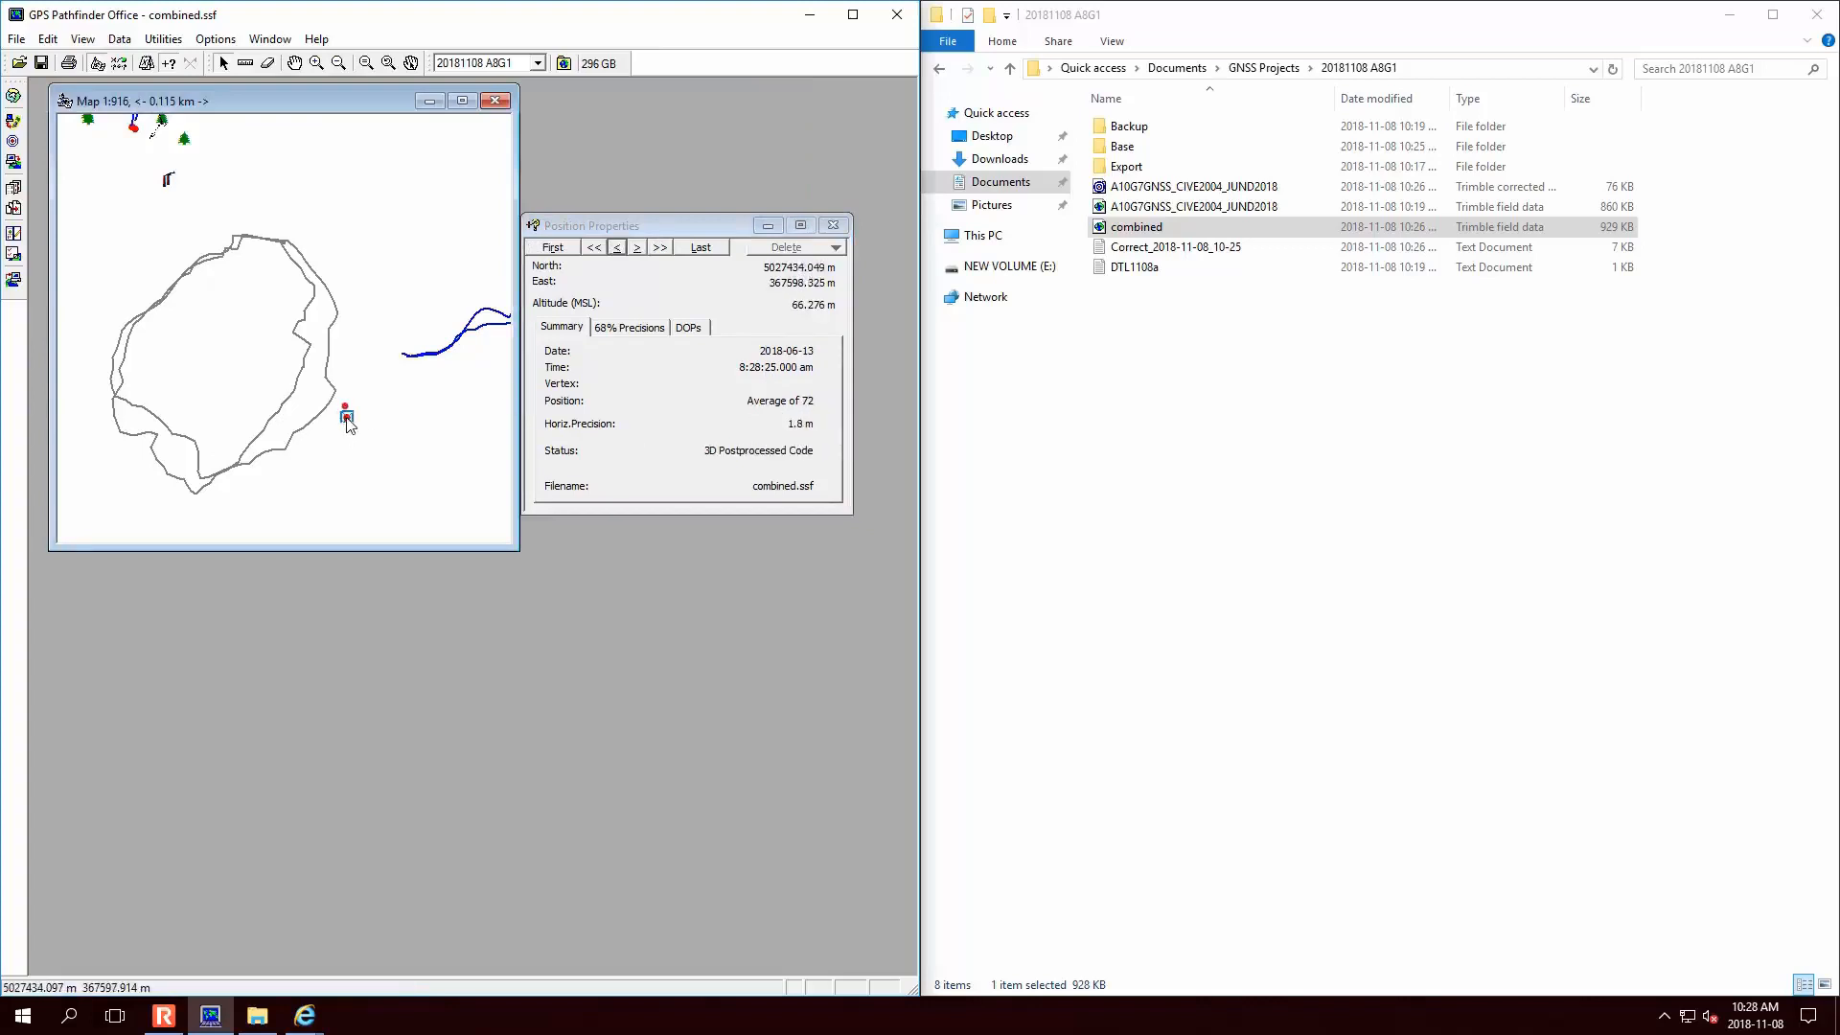
left_click(346, 407)
left_click(348, 418)
left_click(346, 407)
left_click(348, 417)
left_click(835, 228)
left_click(1190, 187)
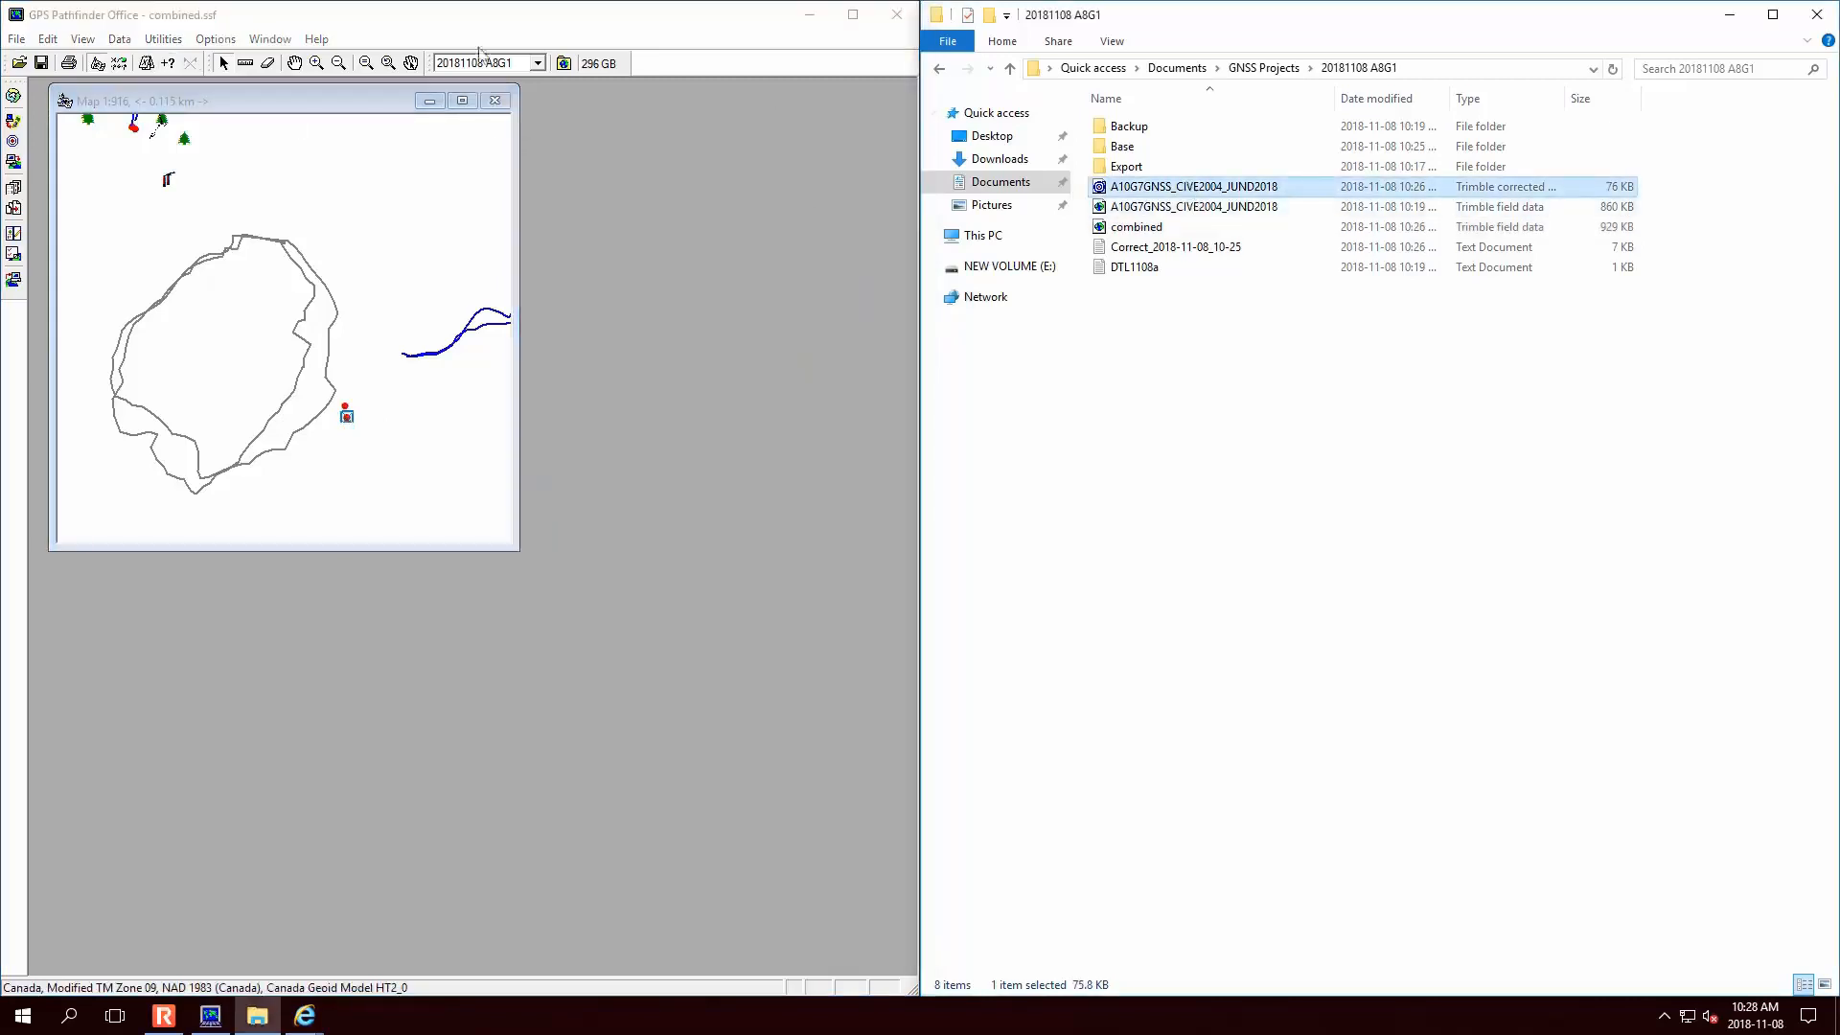
left_click(496, 101)
- Open the corrected .cor file and display it on the map
left_click_drag(1330, 196, 224, 320)
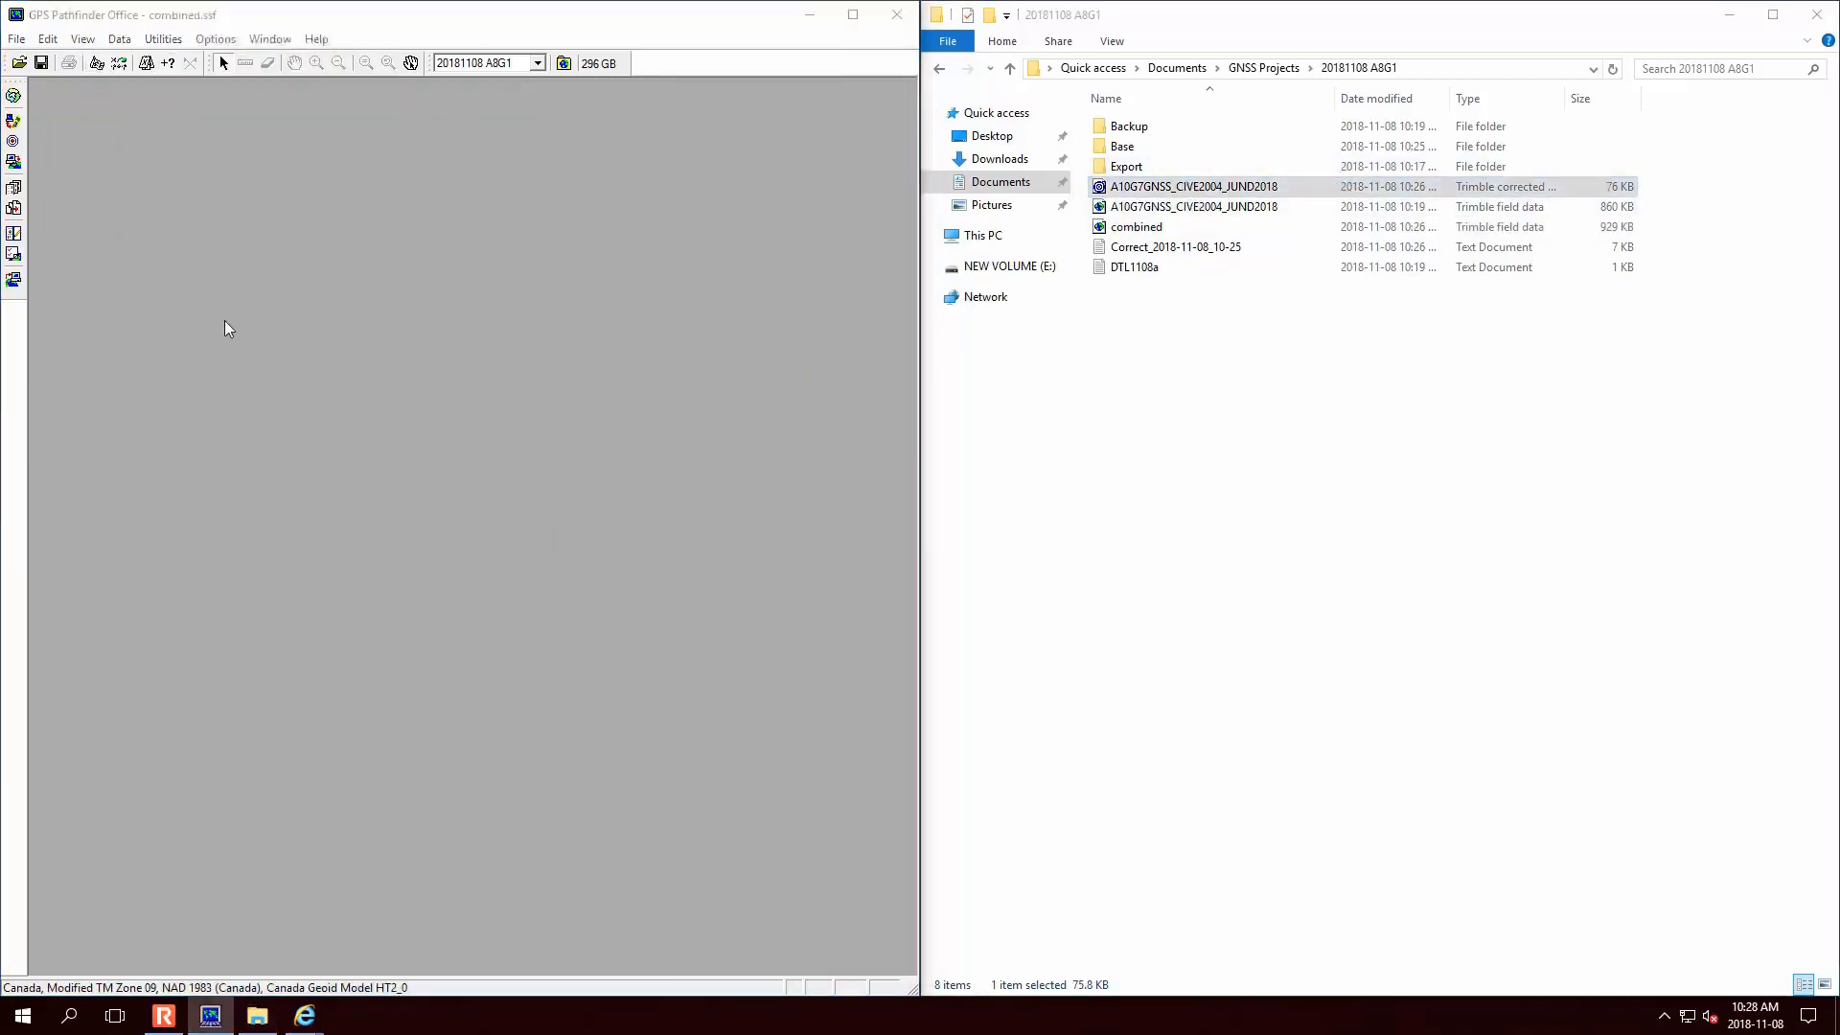
left_click(82, 38)
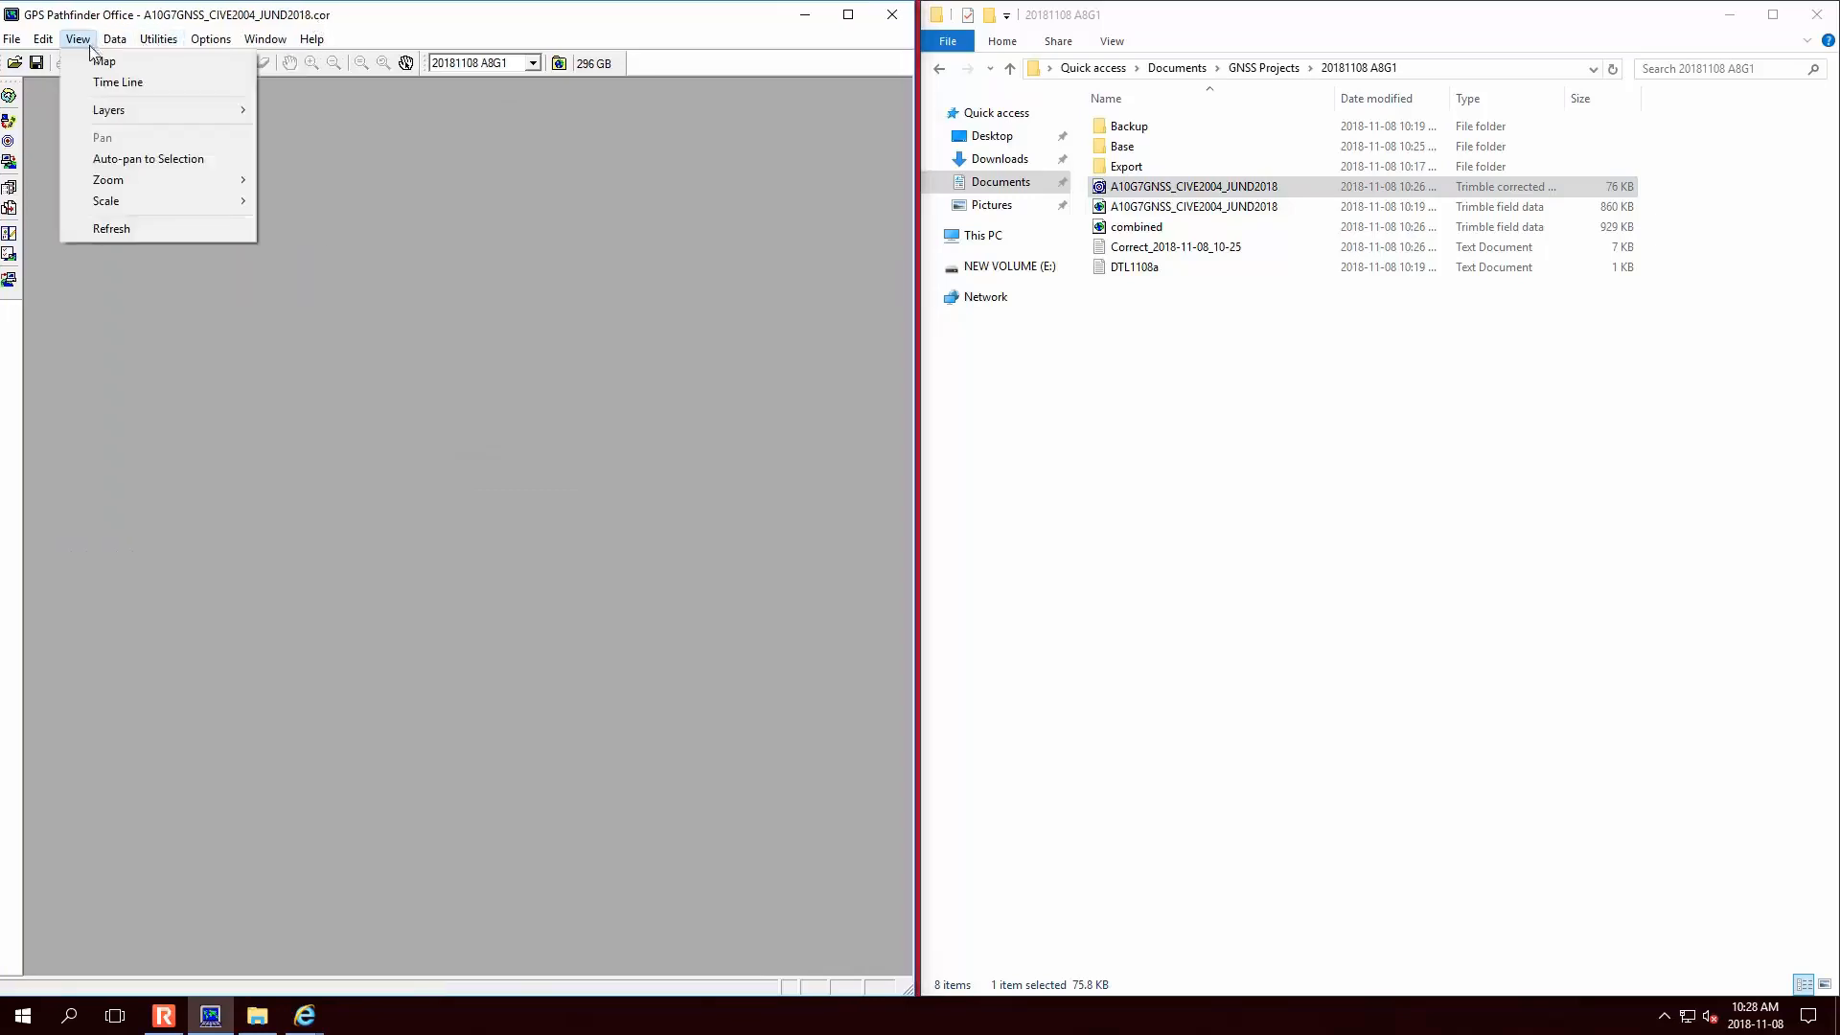
left_click(111, 54)
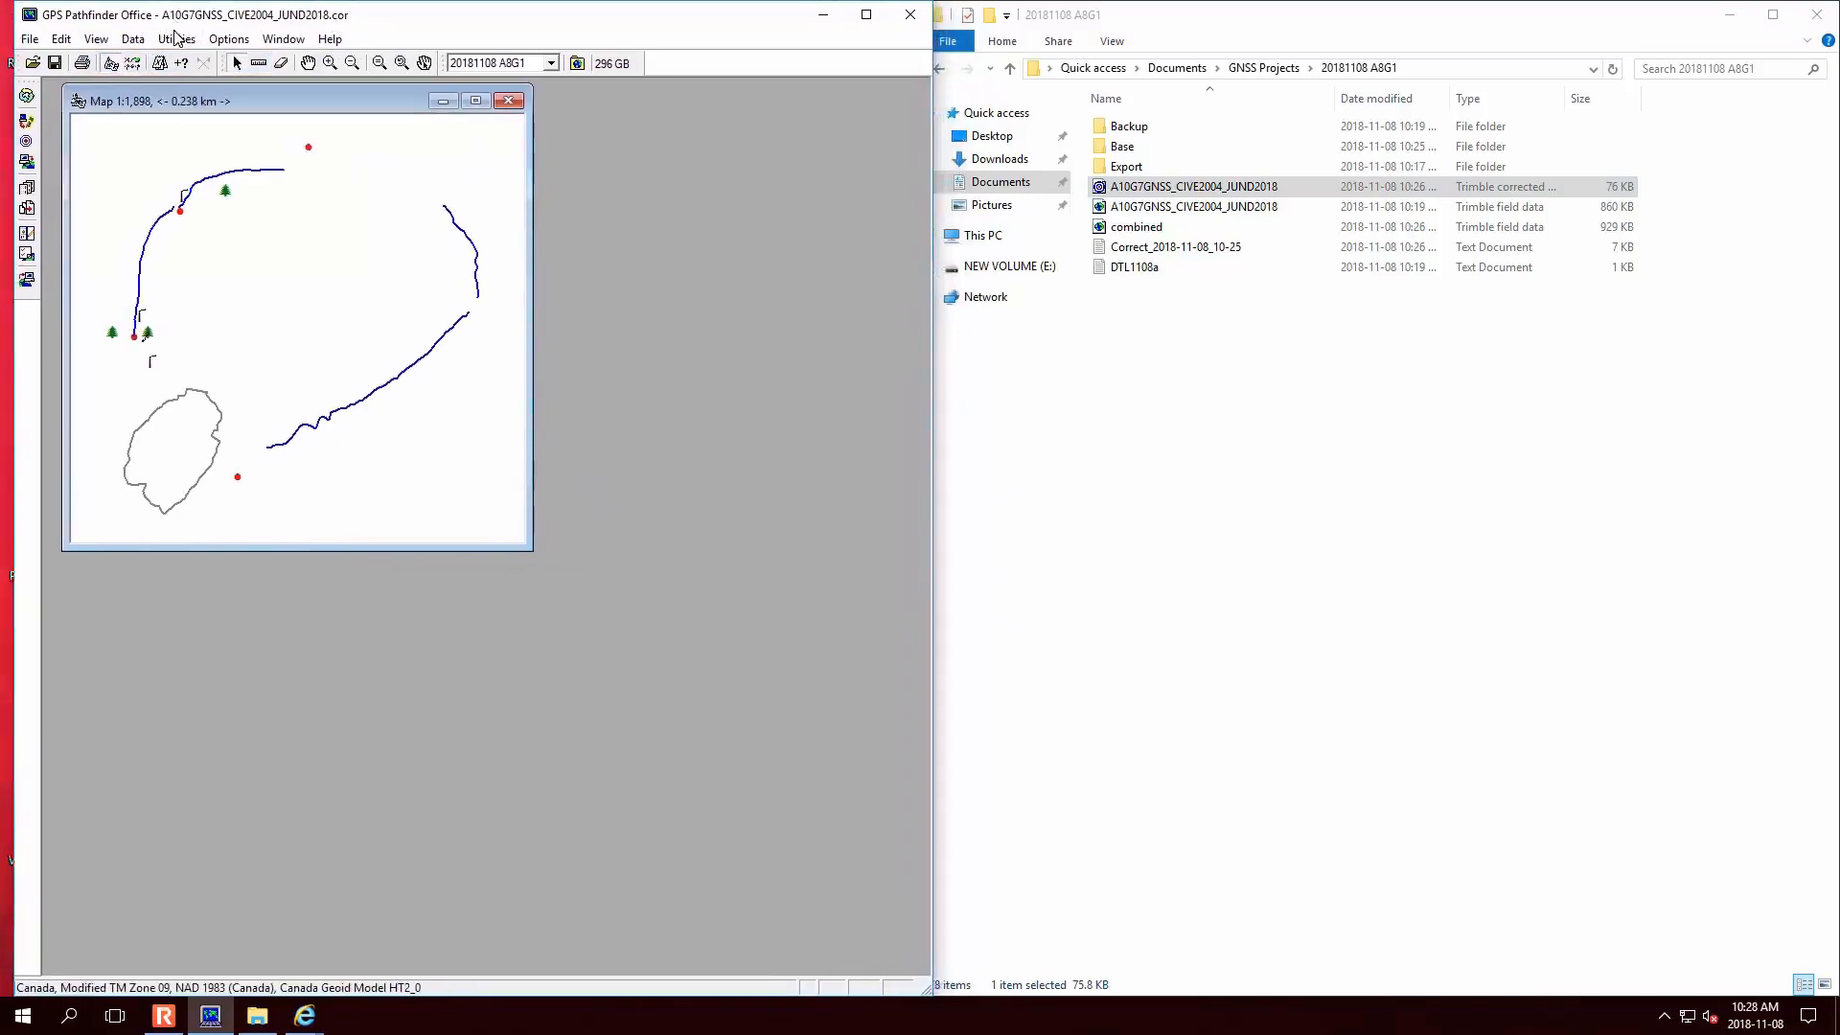
- Start an Export of the corrected file using the Sample ESRI Shapefile Setup
left_click(131, 39)
mouse_move(173, 38)
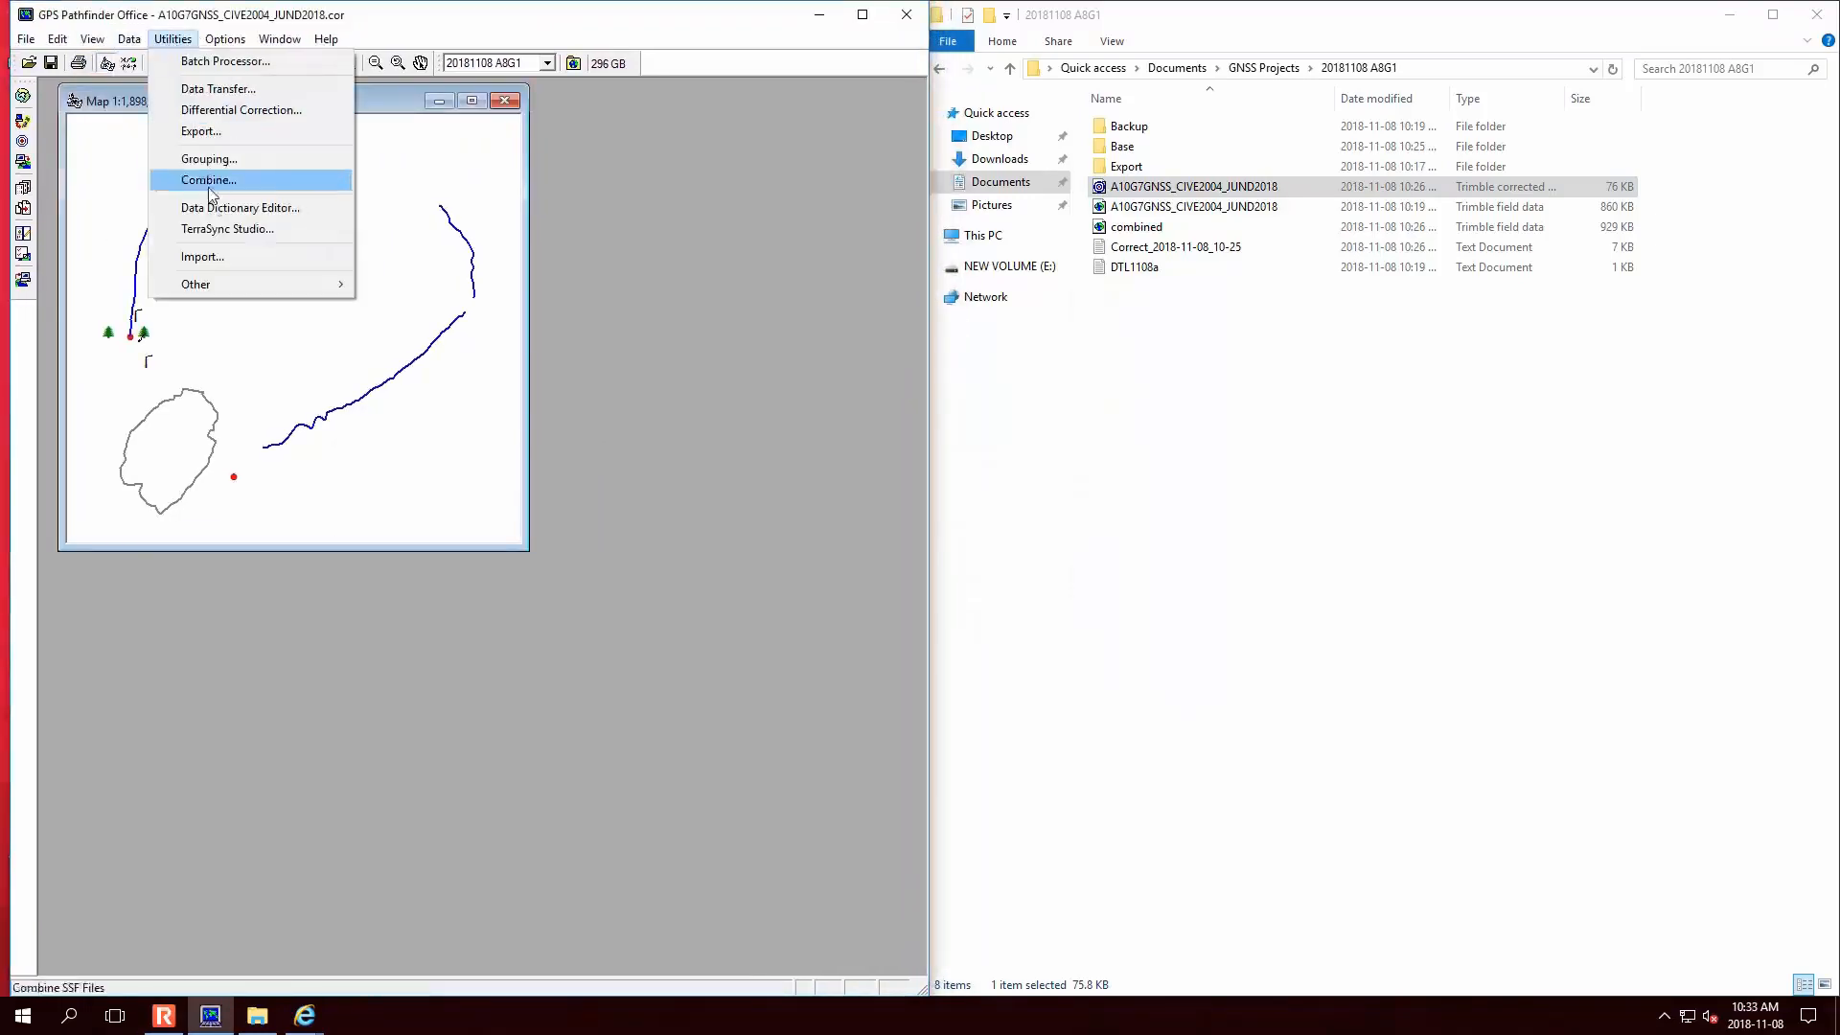
left_click(237, 132)
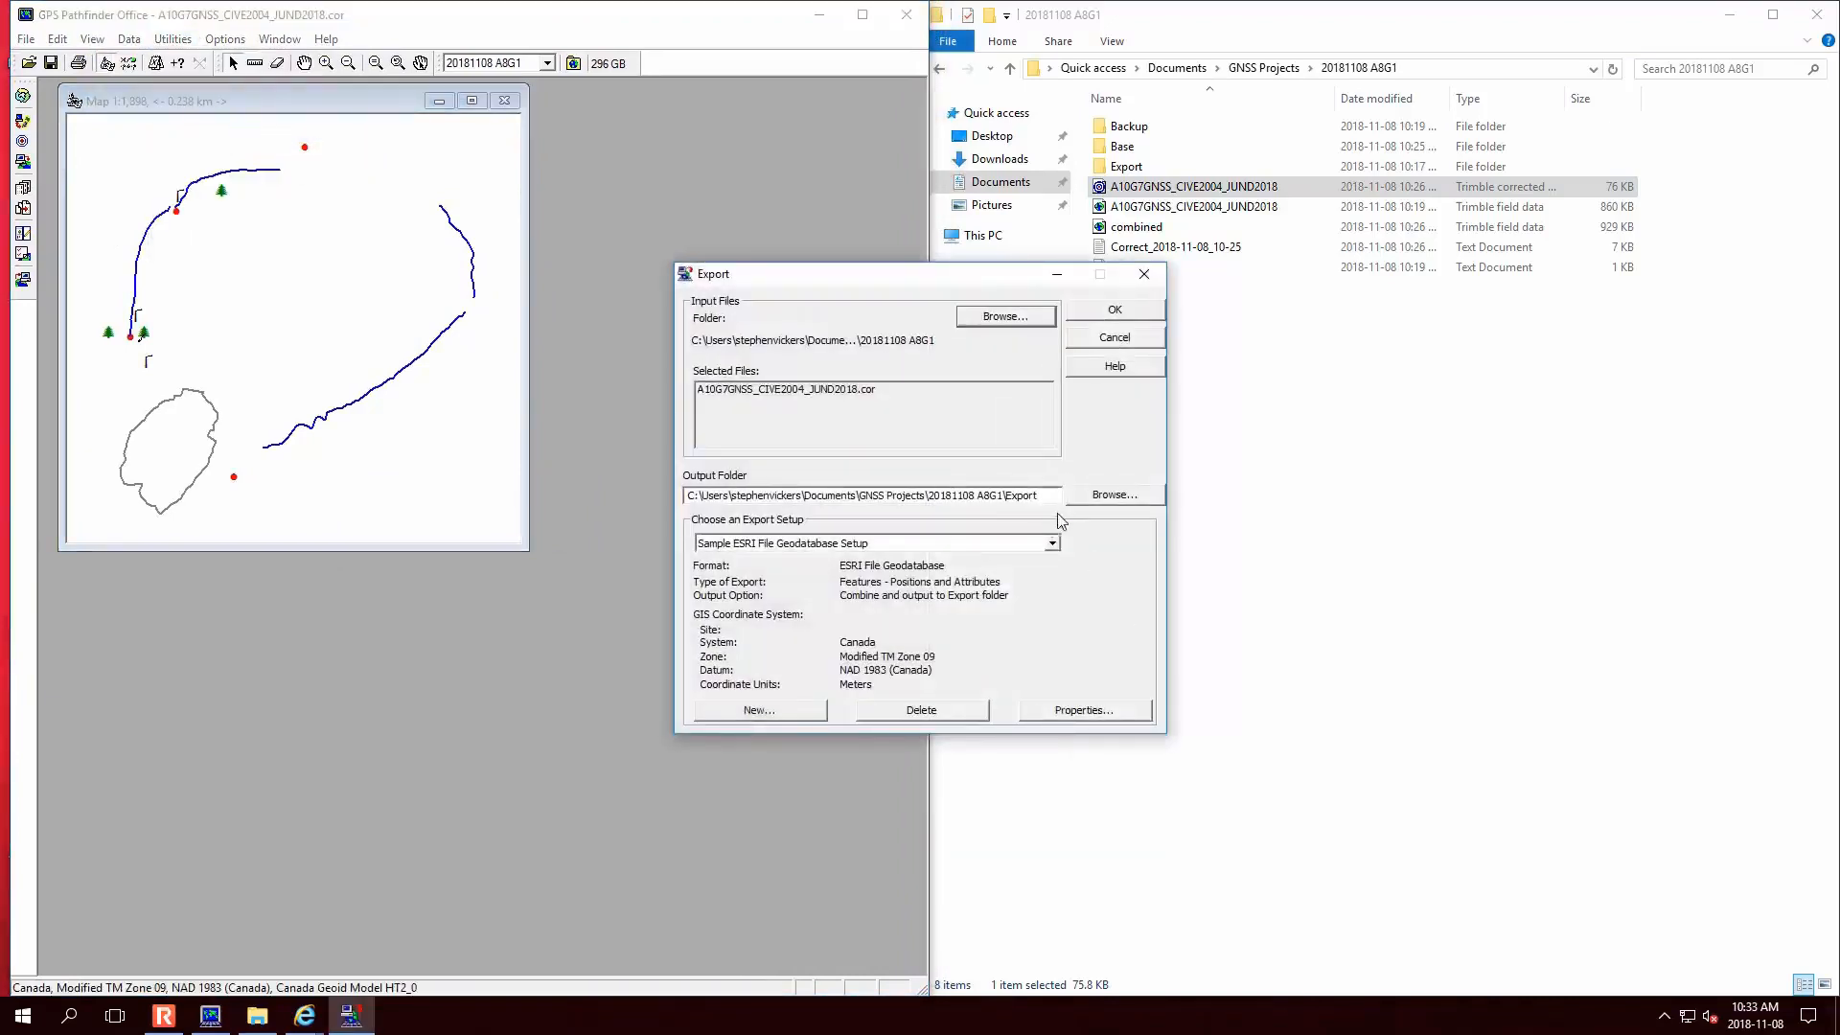
left_click(1052, 543)
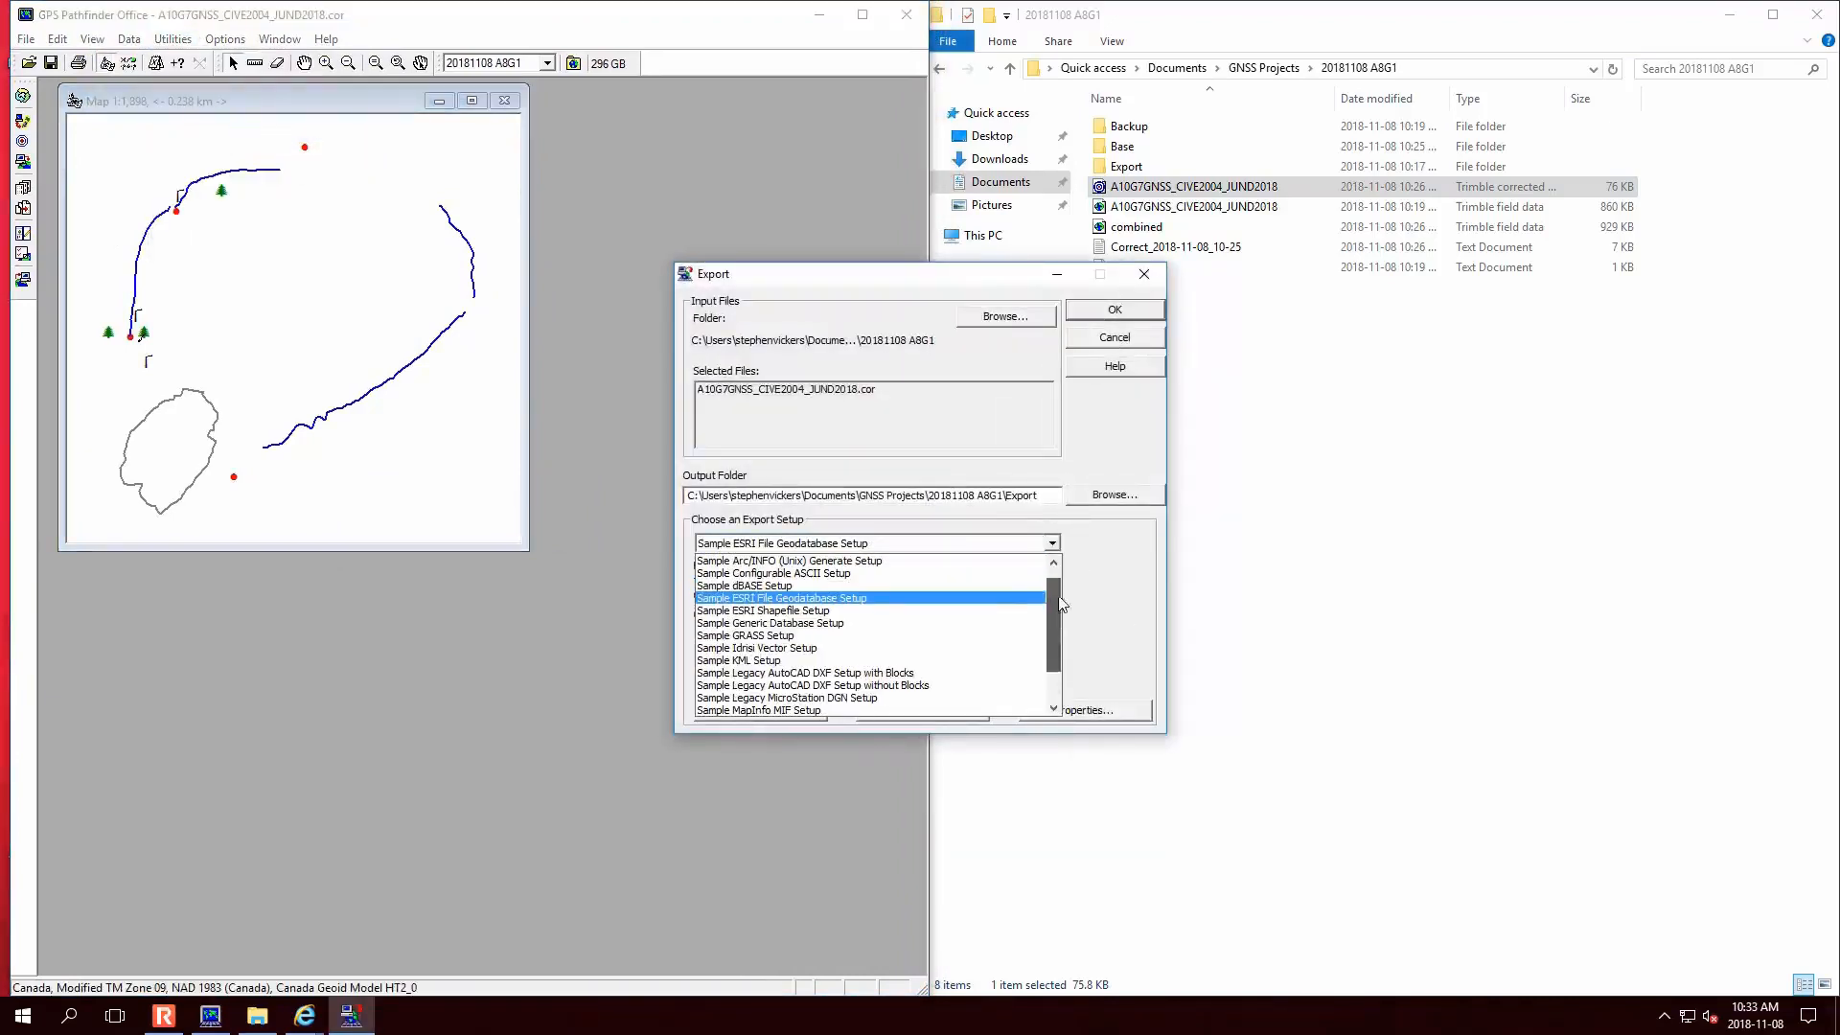
left_click(1000, 611)
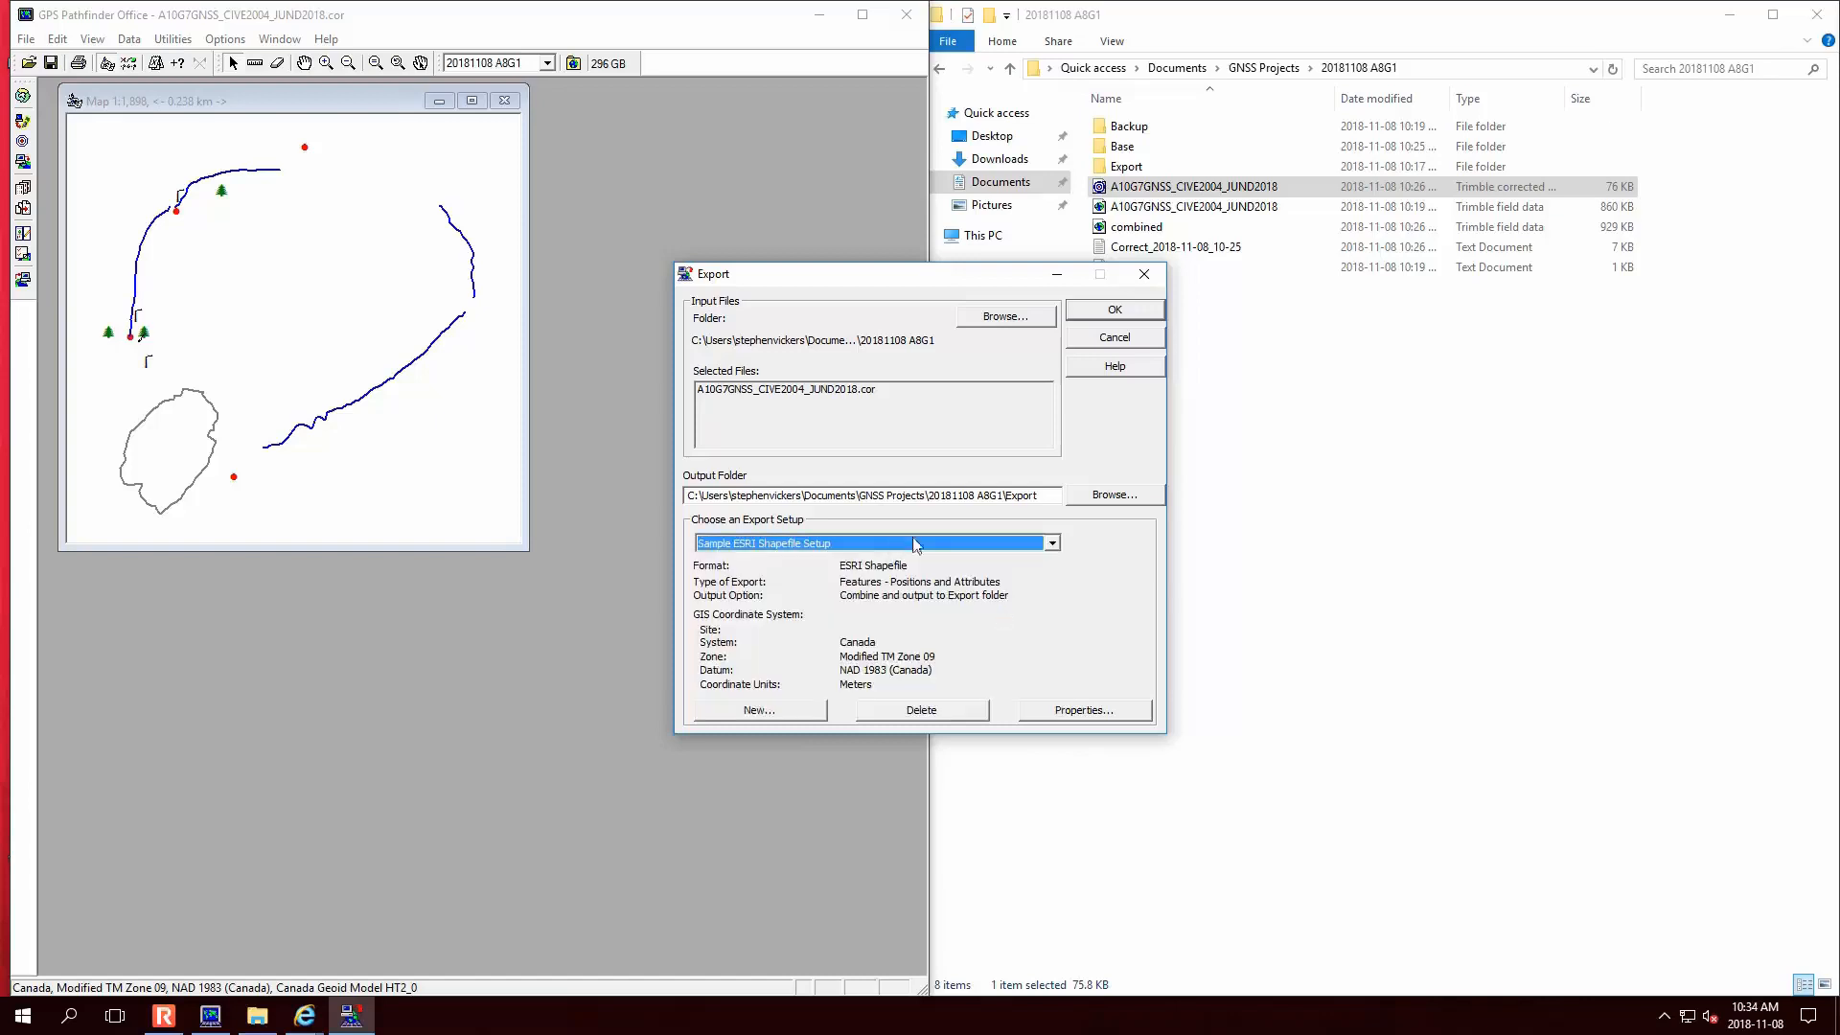
- In setup Properties, include PDOP, HDOP, Correction Status, Receiver Type, Date and Time Recorded attributes
left_click(1085, 710)
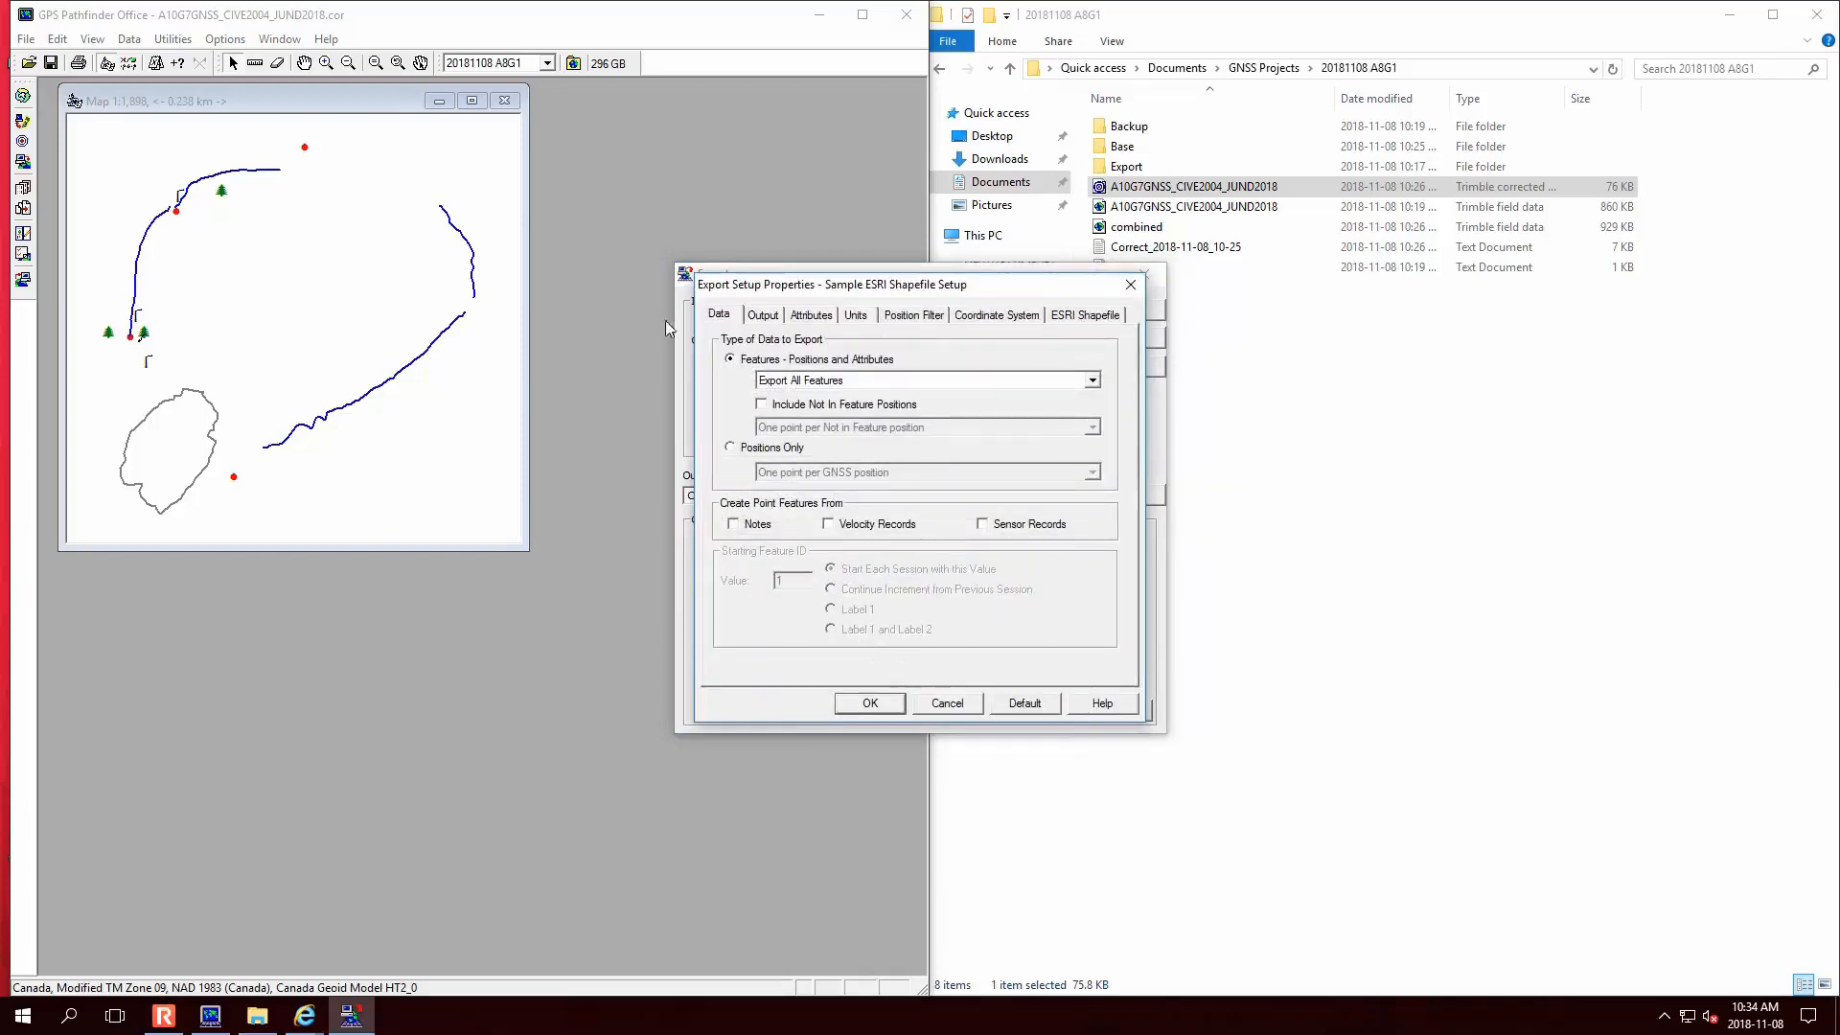
left_click(763, 315)
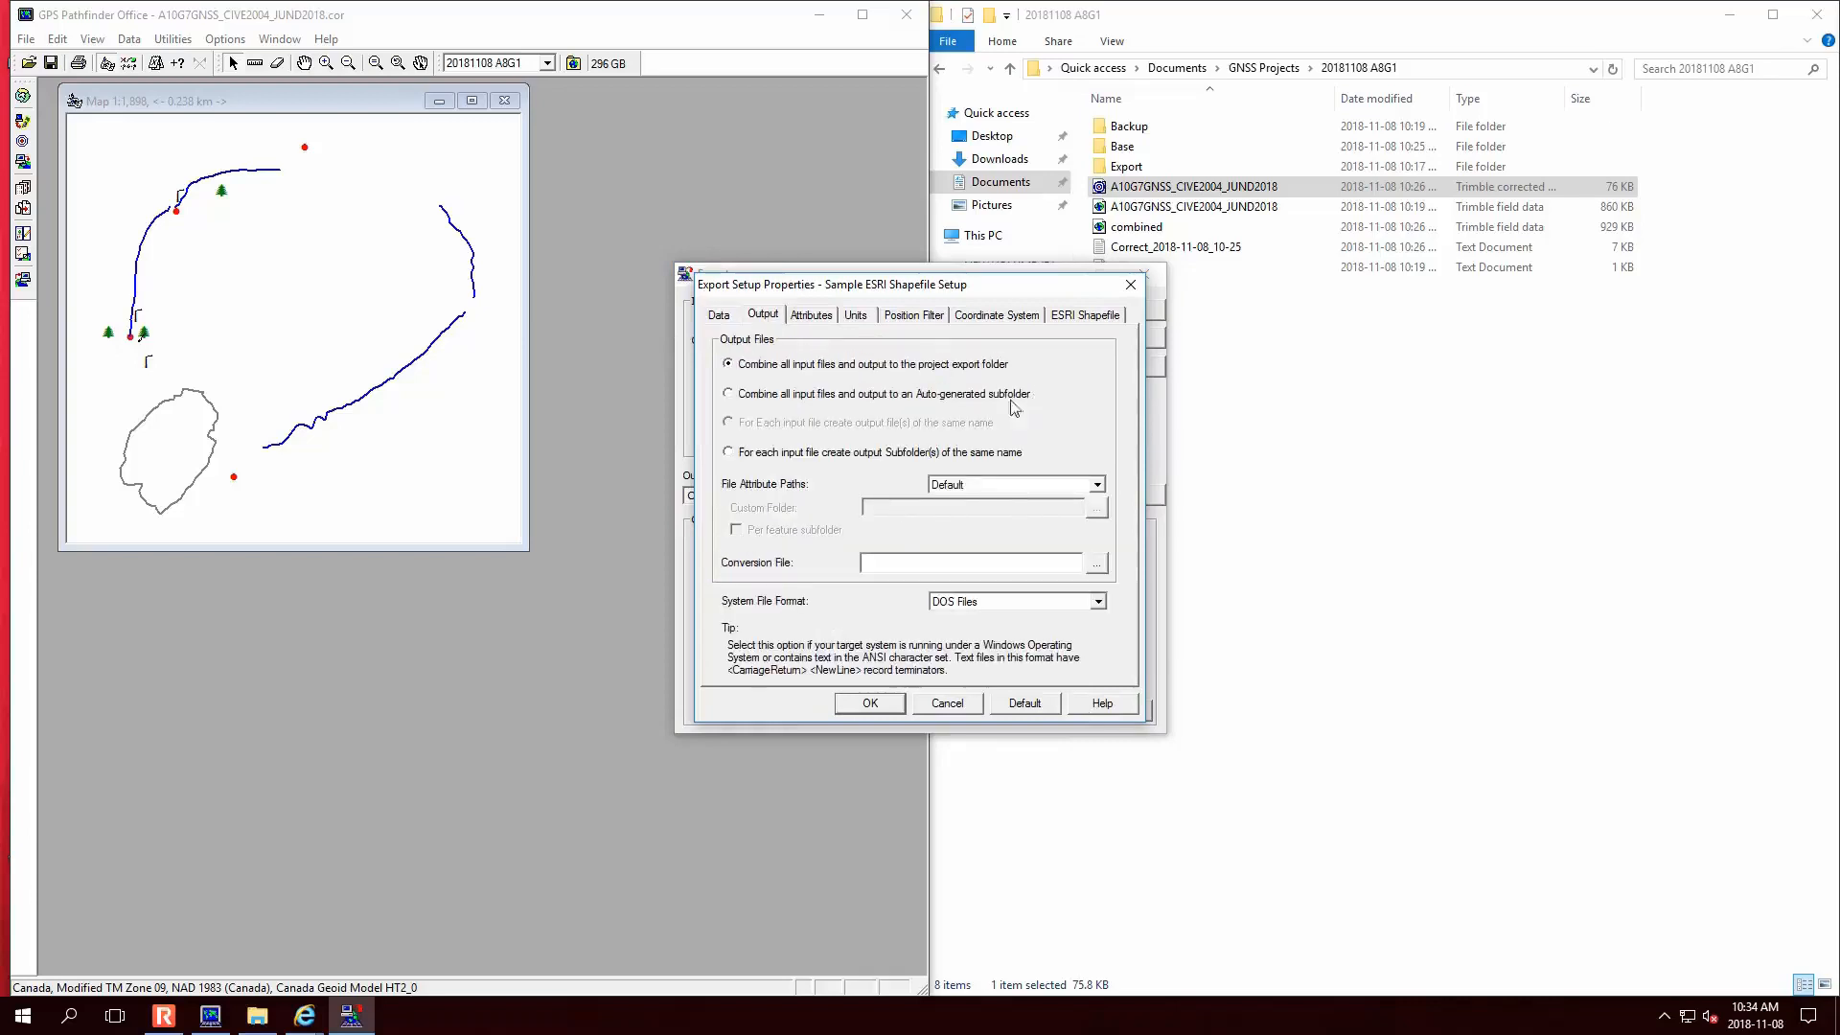
left_click(811, 319)
left_click(735, 437)
left_click(736, 452)
left_click(735, 468)
left_click(735, 483)
left_click(735, 499)
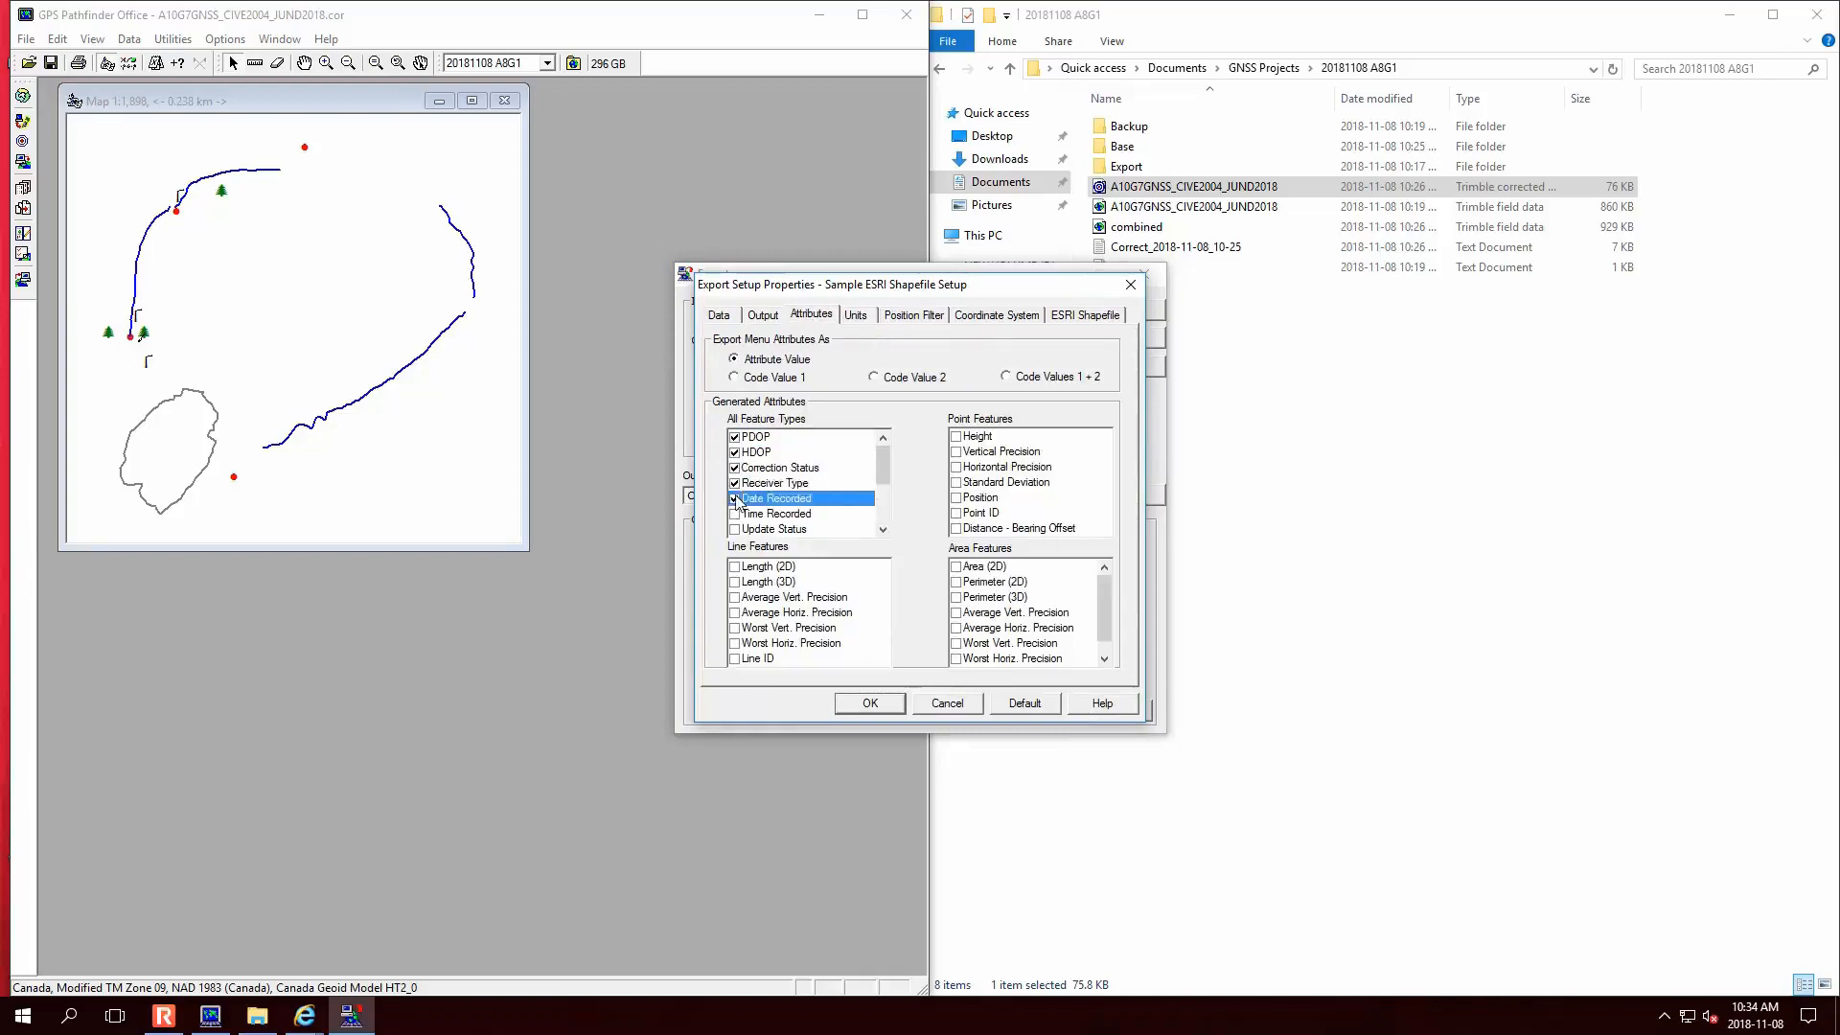
mouse_move(882, 470)
left_mouse_down()
mouse_move(883, 518)
mouse_move(883, 475)
left_mouse_up()
left_click(735, 514)
- Include point Height, Vertical/Horizontal Precision, Standard Deviation, Position, Point ID, plus line and area attributes
left_click(956, 436)
left_click(956, 451)
left_click(956, 467)
left_click(956, 482)
left_click(956, 497)
left_click(956, 513)
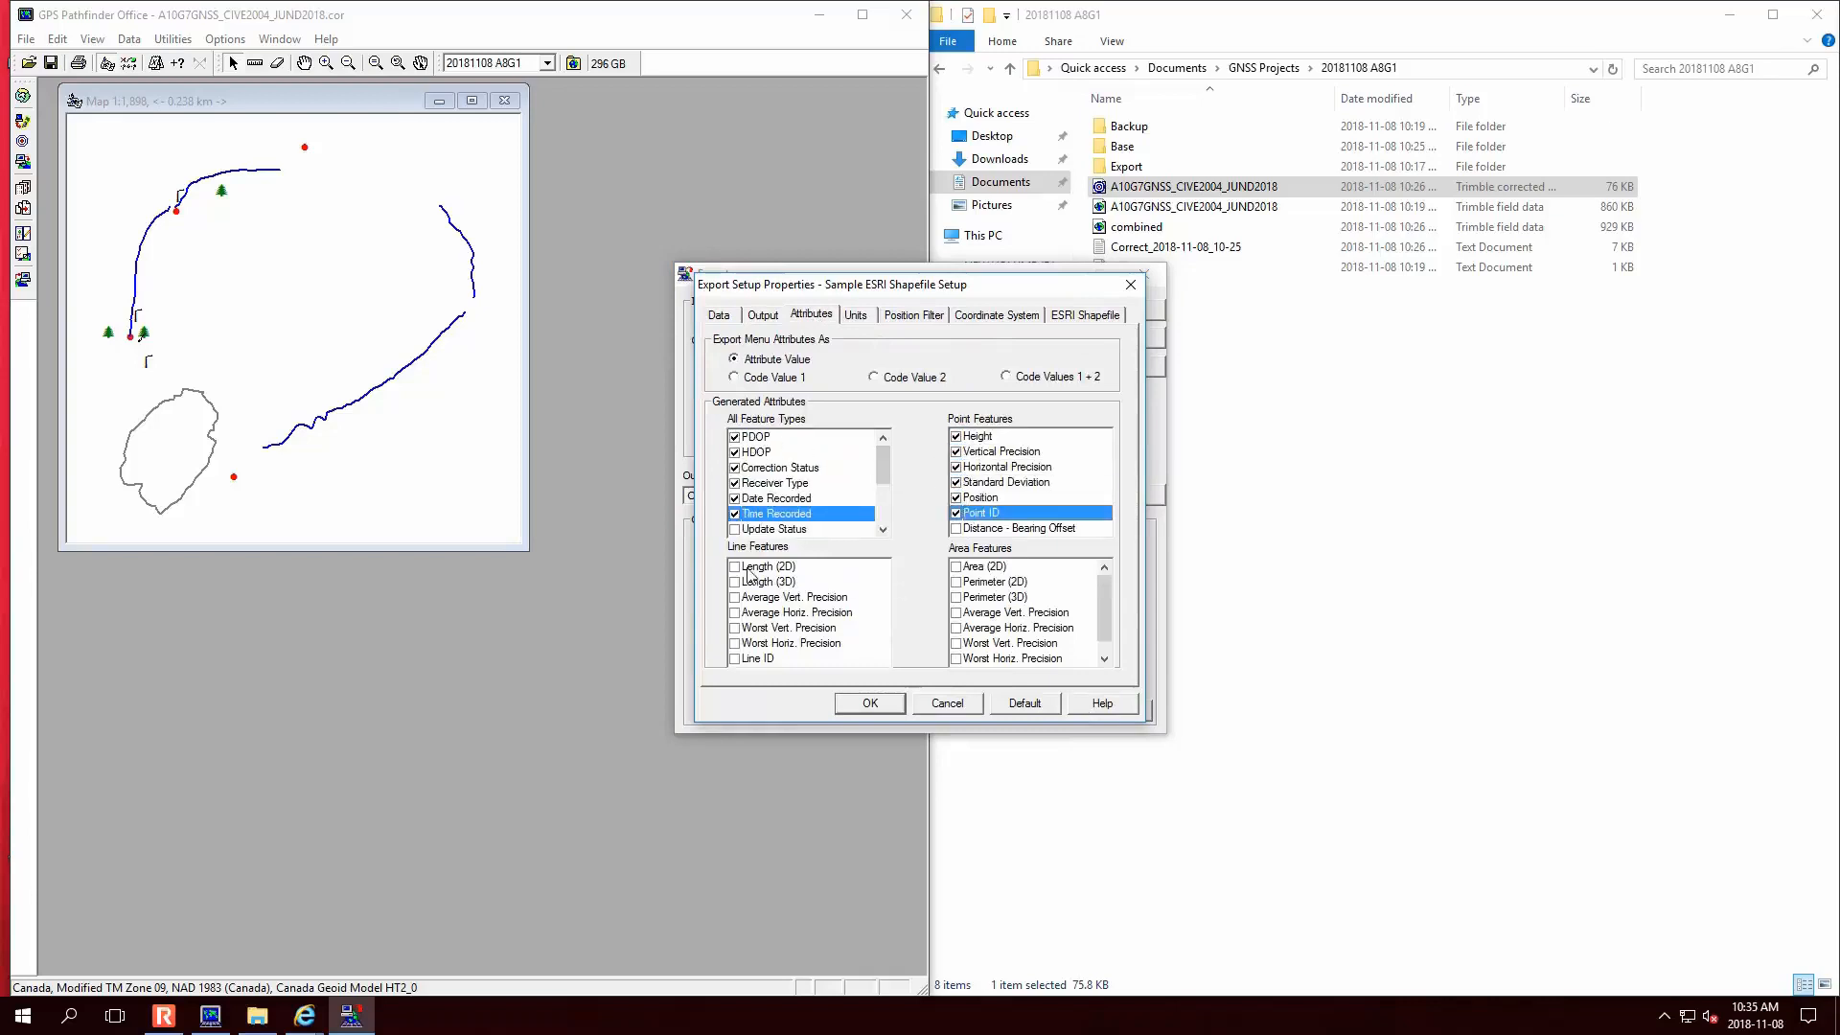
left_click(735, 566)
left_click(735, 581)
left_click(736, 598)
left_click(735, 612)
left_click(735, 659)
left_click(955, 567)
left_click(955, 581)
left_click(956, 597)
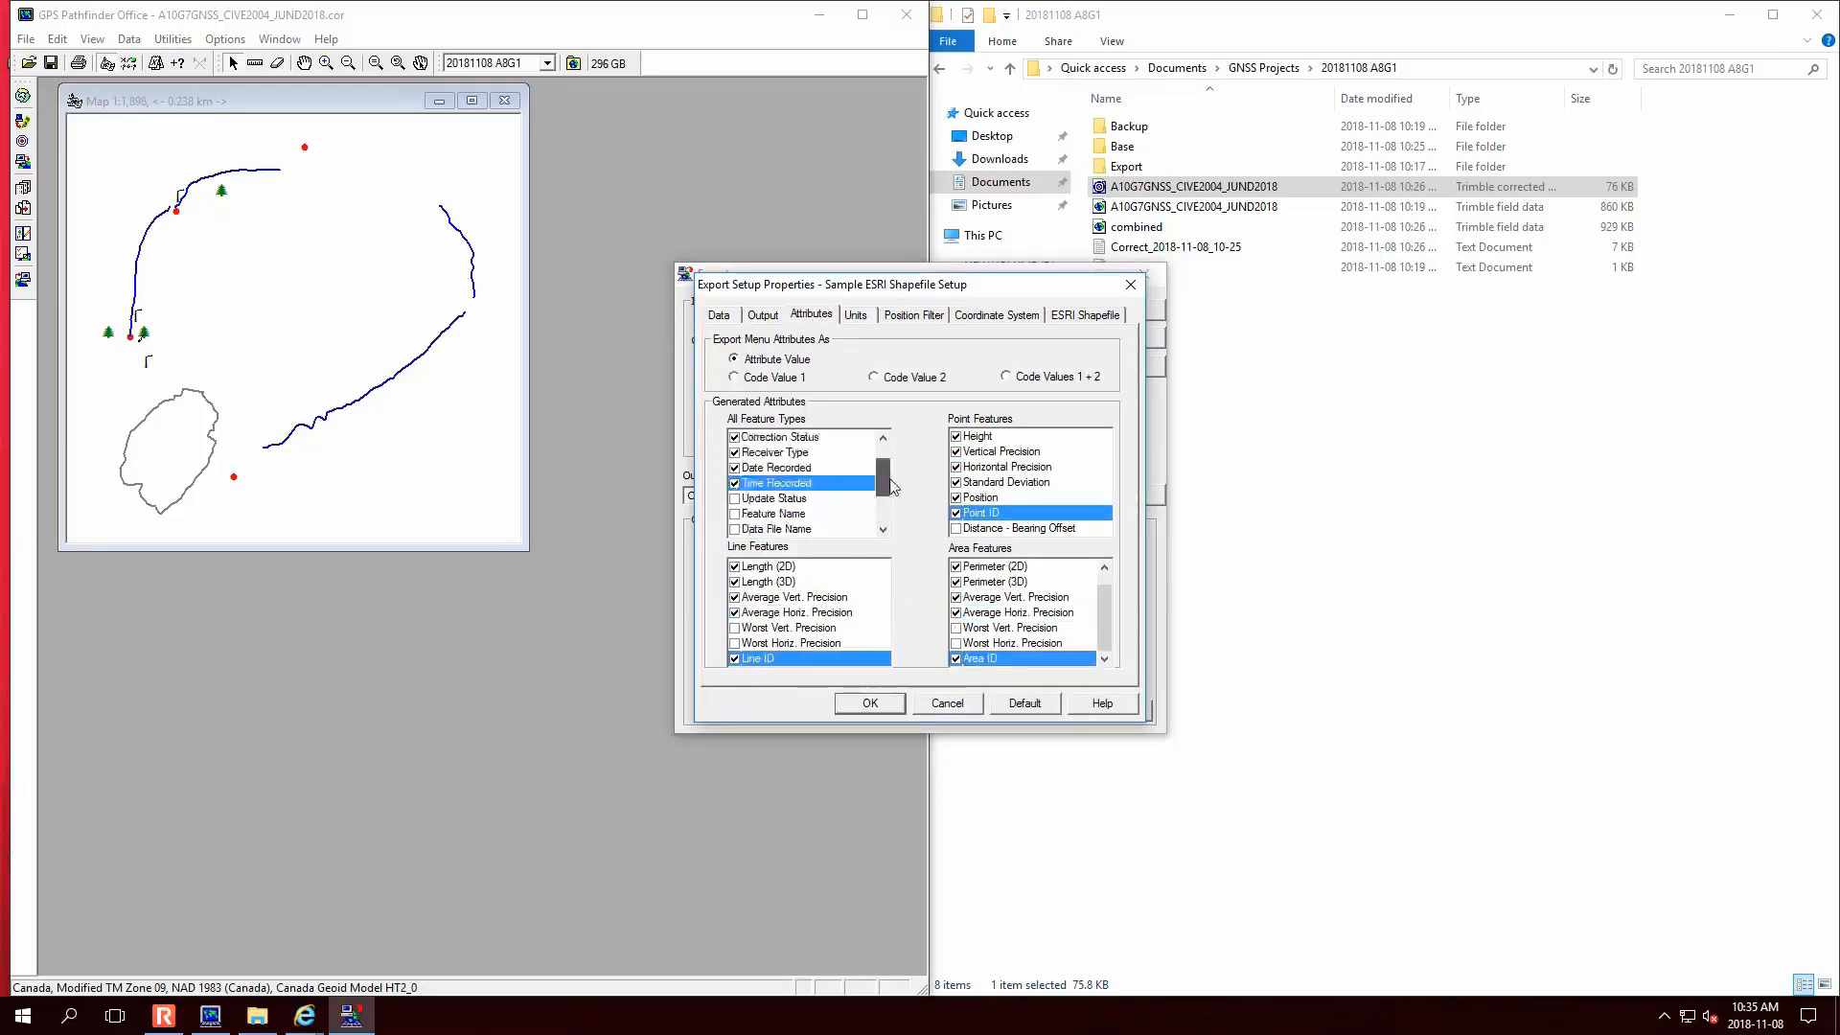
- Set the export to Use Export Units in metres and review the Position Filter settings
left_click(856, 316)
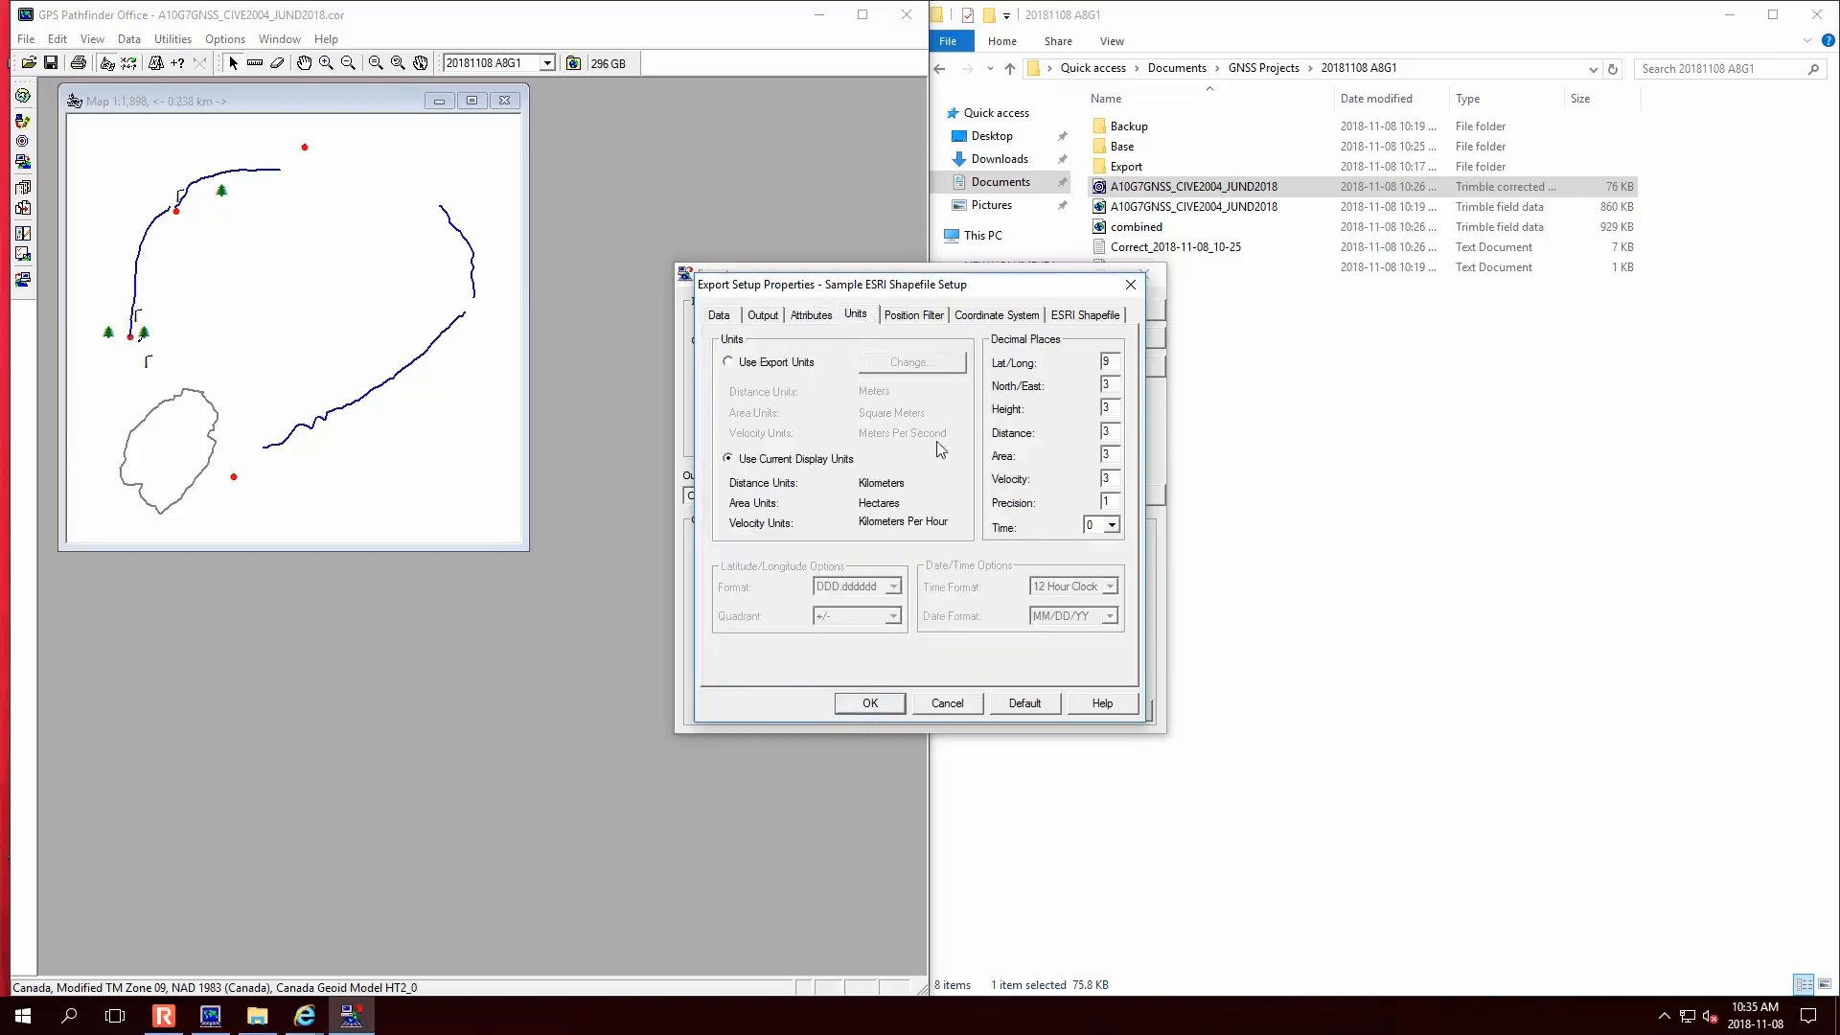
left_click(773, 369)
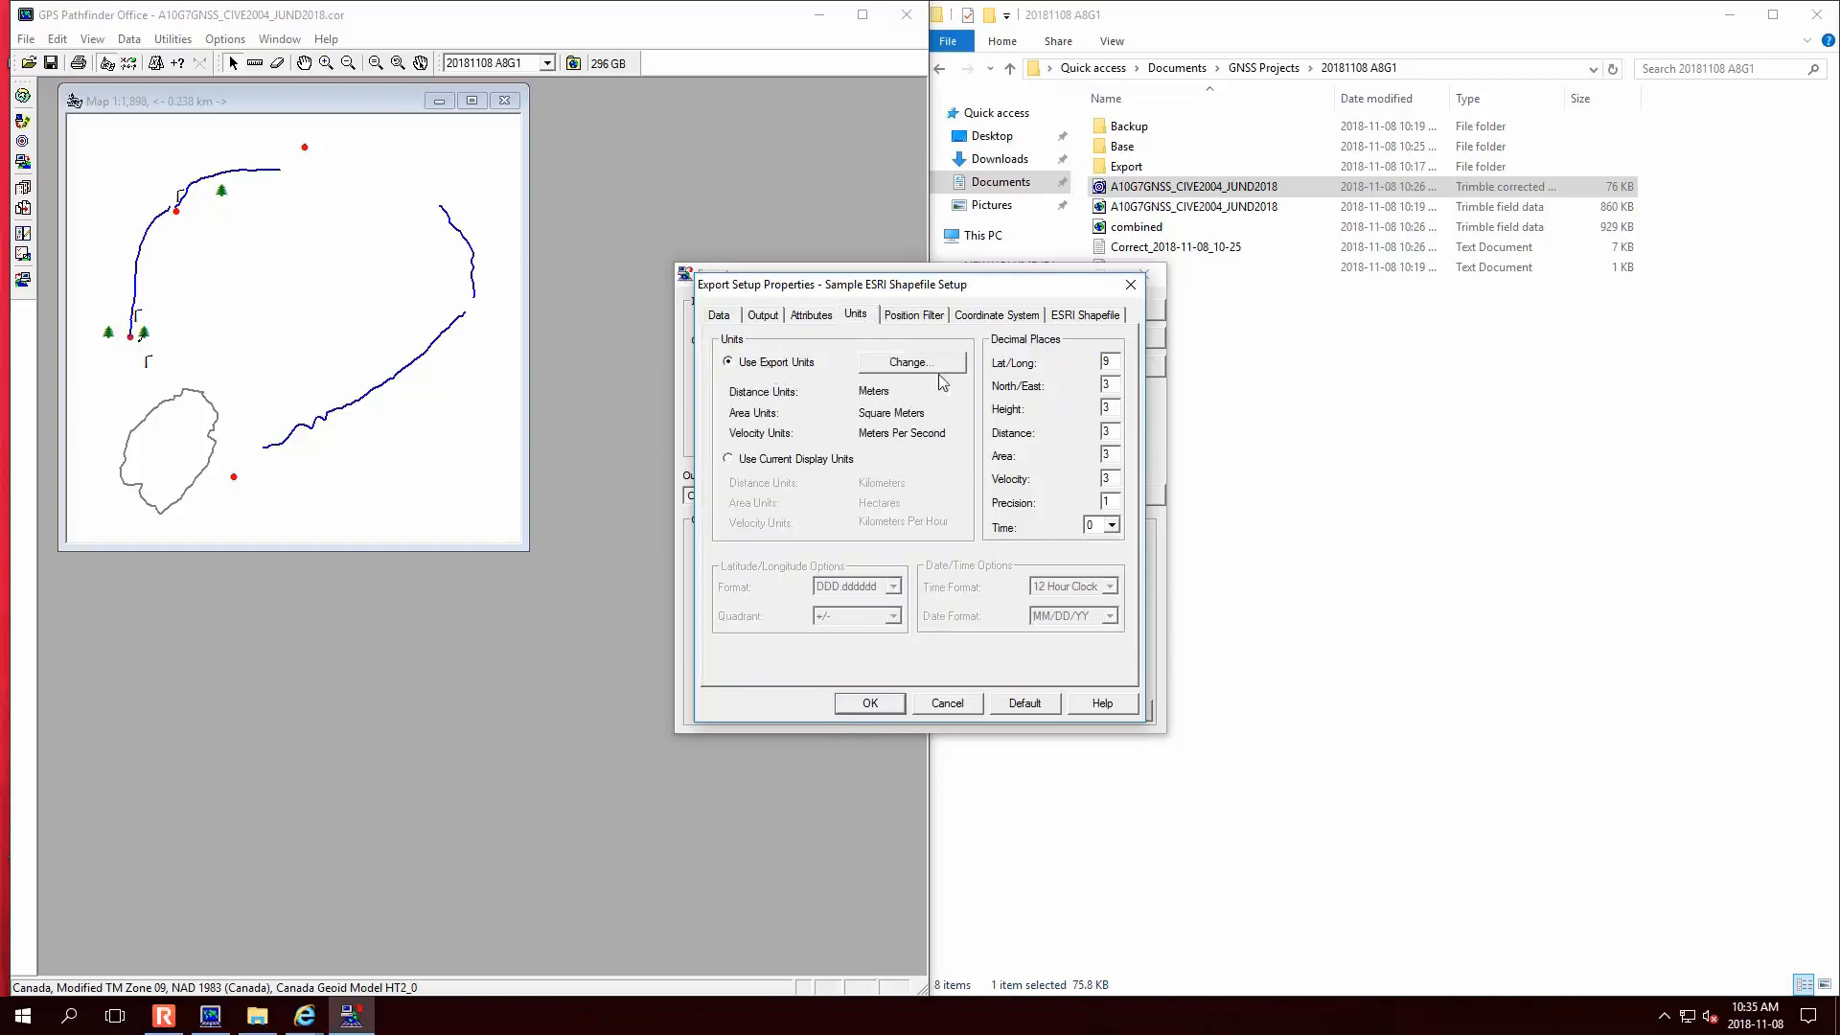
left_click(944, 374)
left_click(1051, 484)
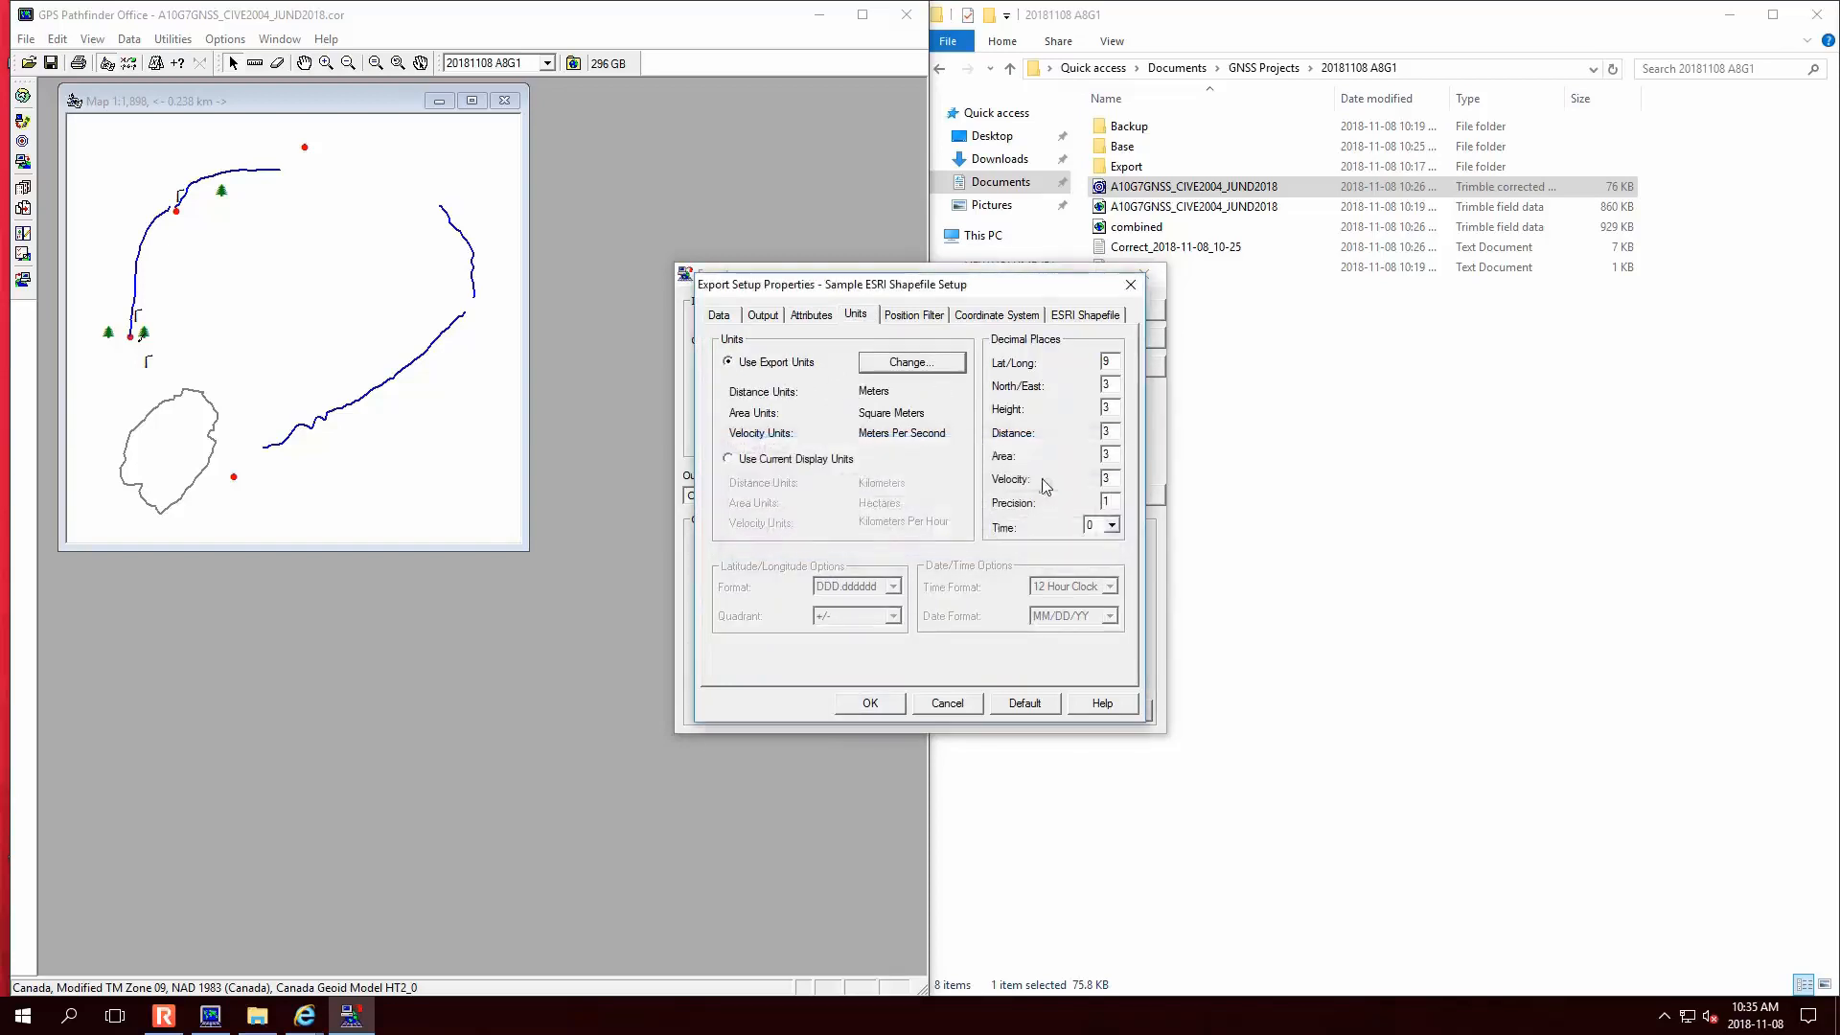
left_click(928, 317)
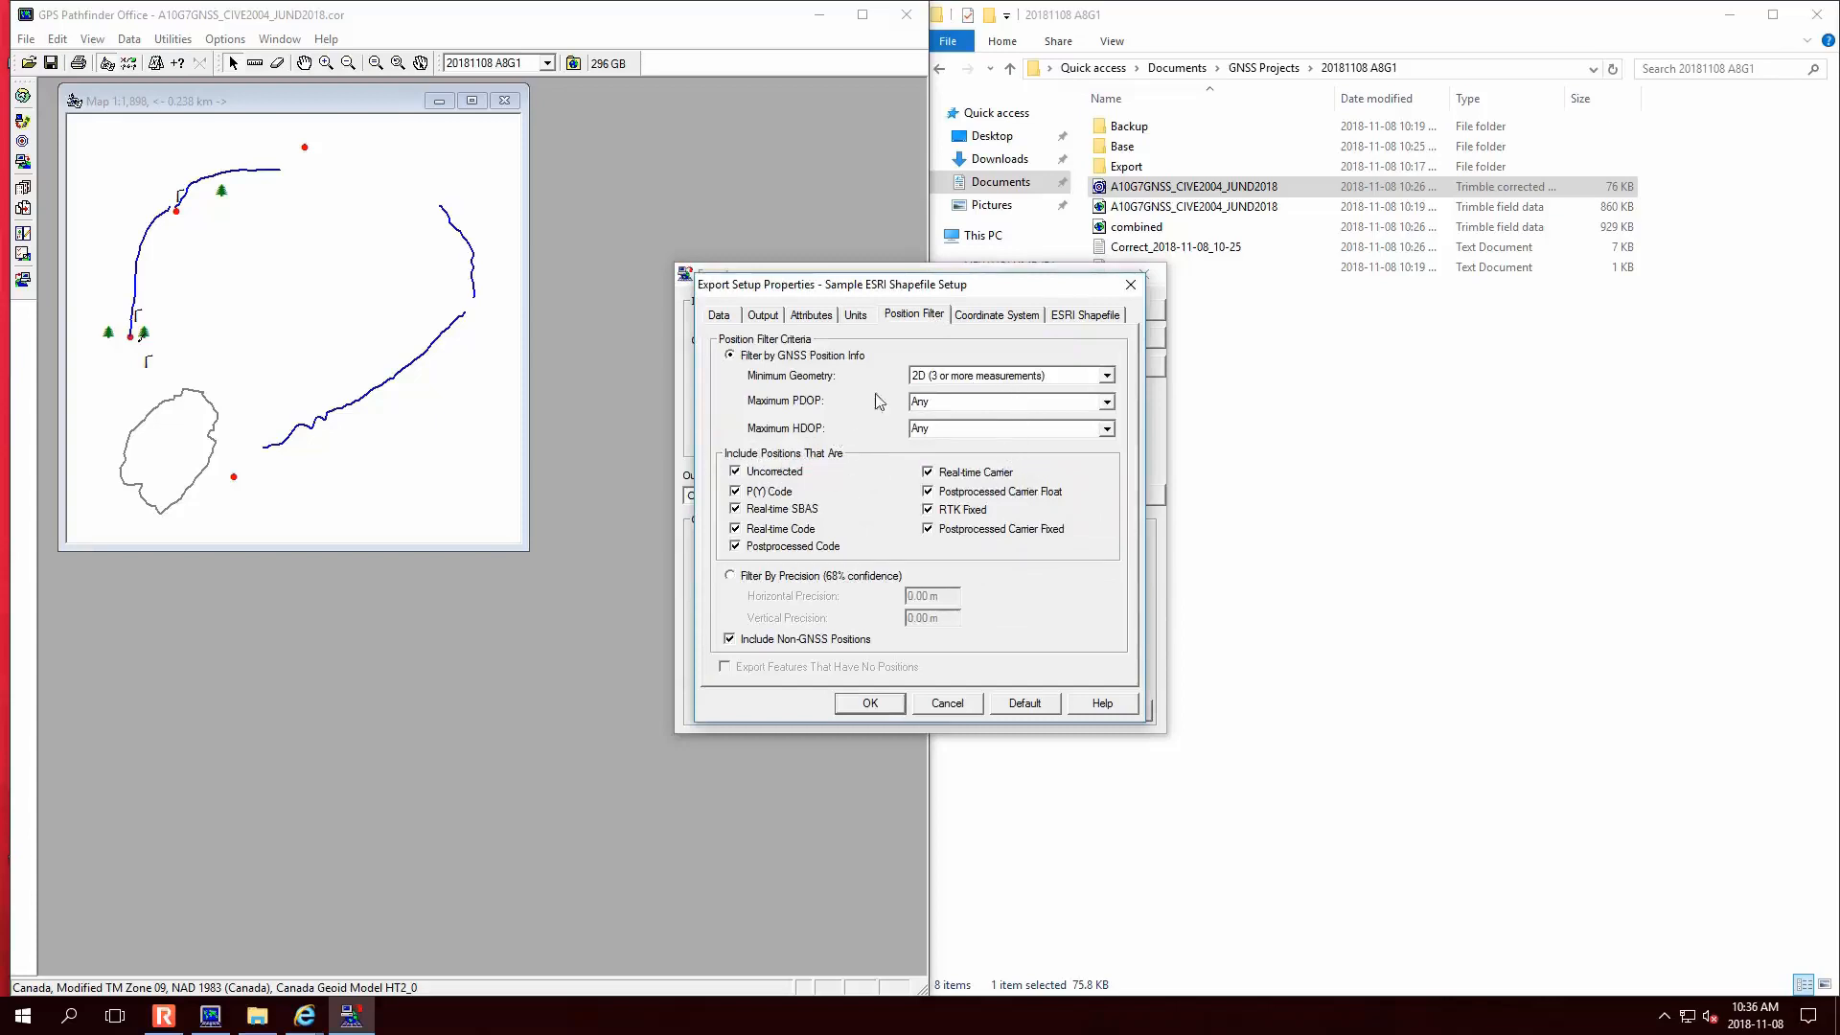
left_click(988, 316)
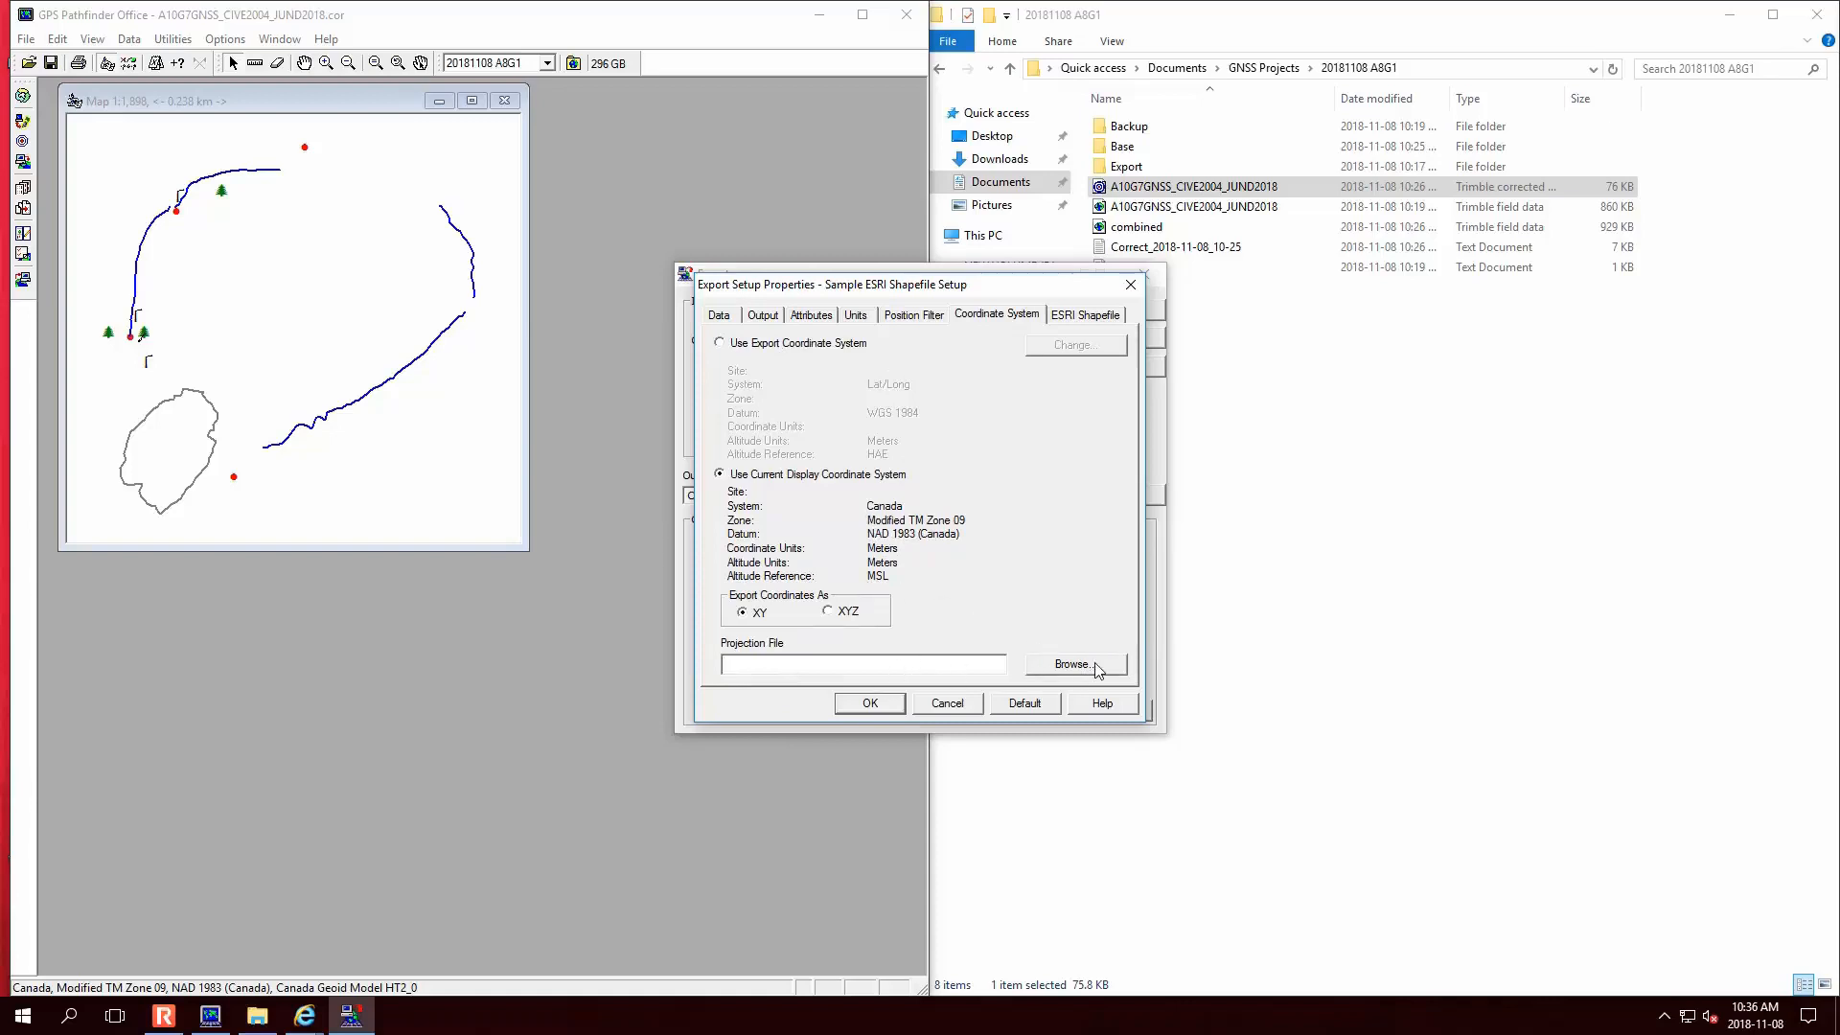
- Open Select Projection File from the Coordinate System tab, keeping projection files as the file type
left_click(1071, 318)
left_click(1014, 318)
left_click(1108, 665)
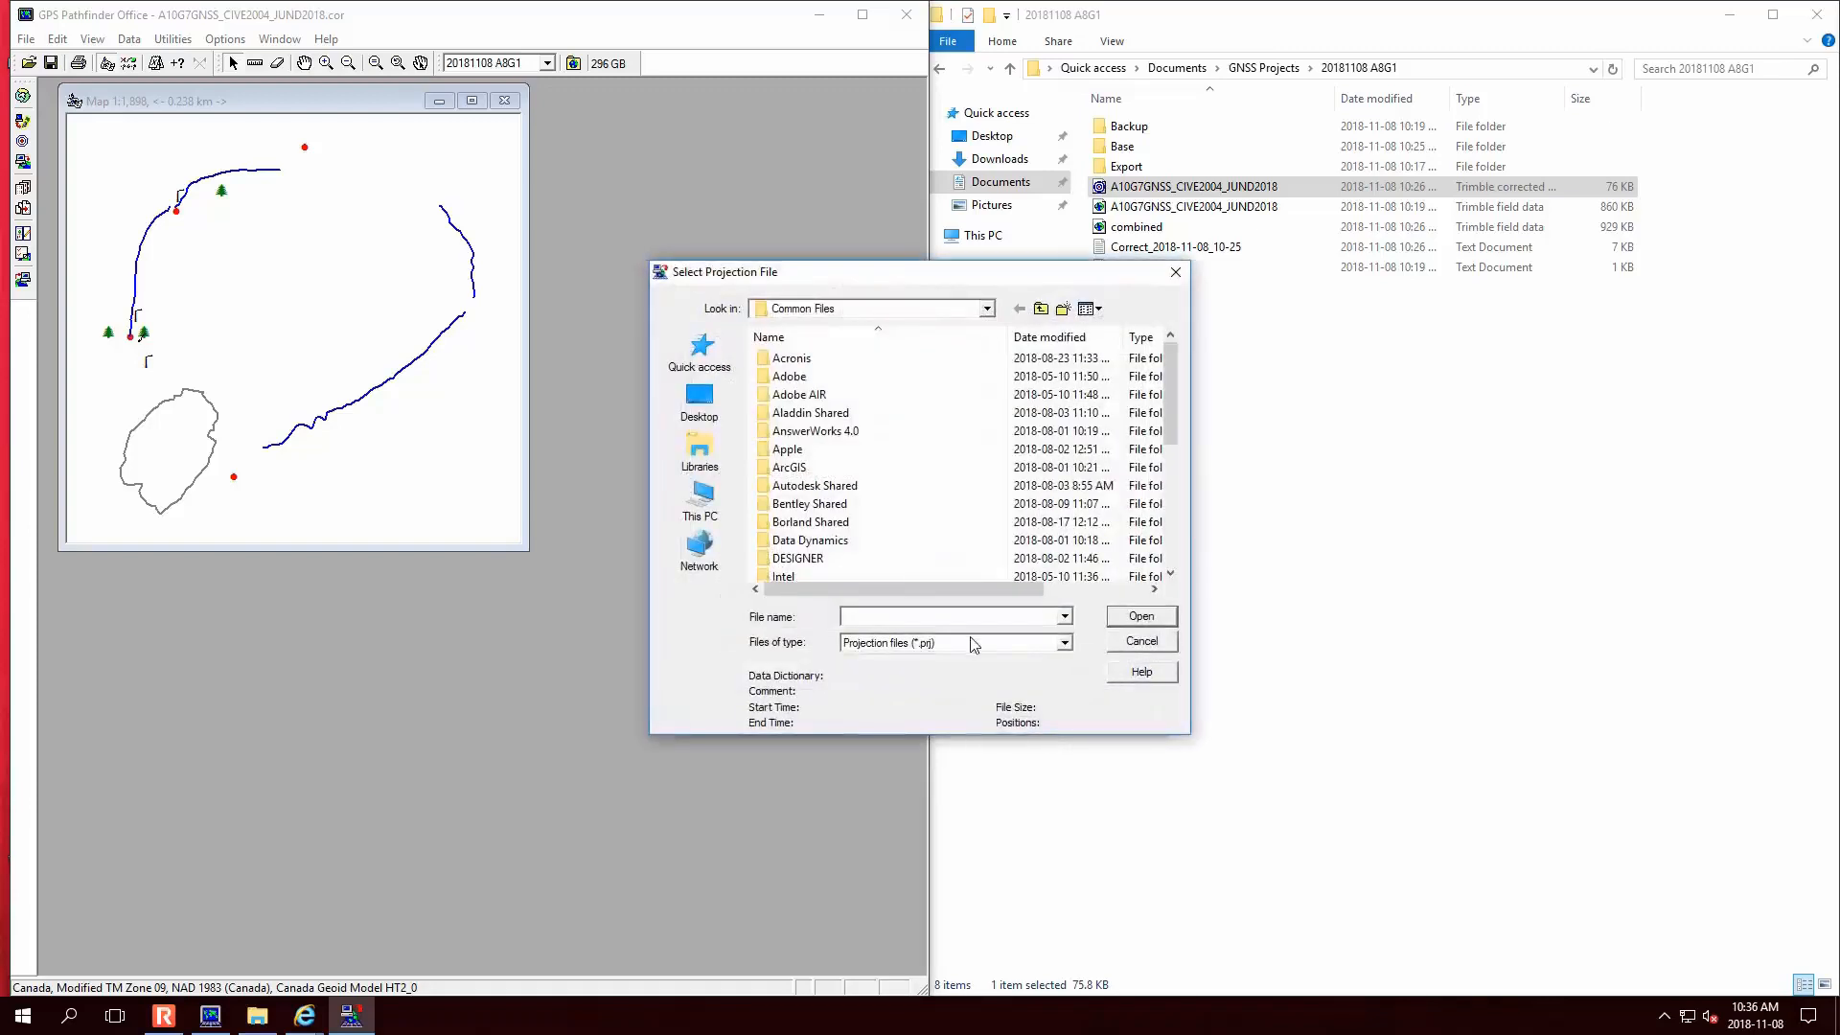
left_click(971, 642)
left_click(971, 642)
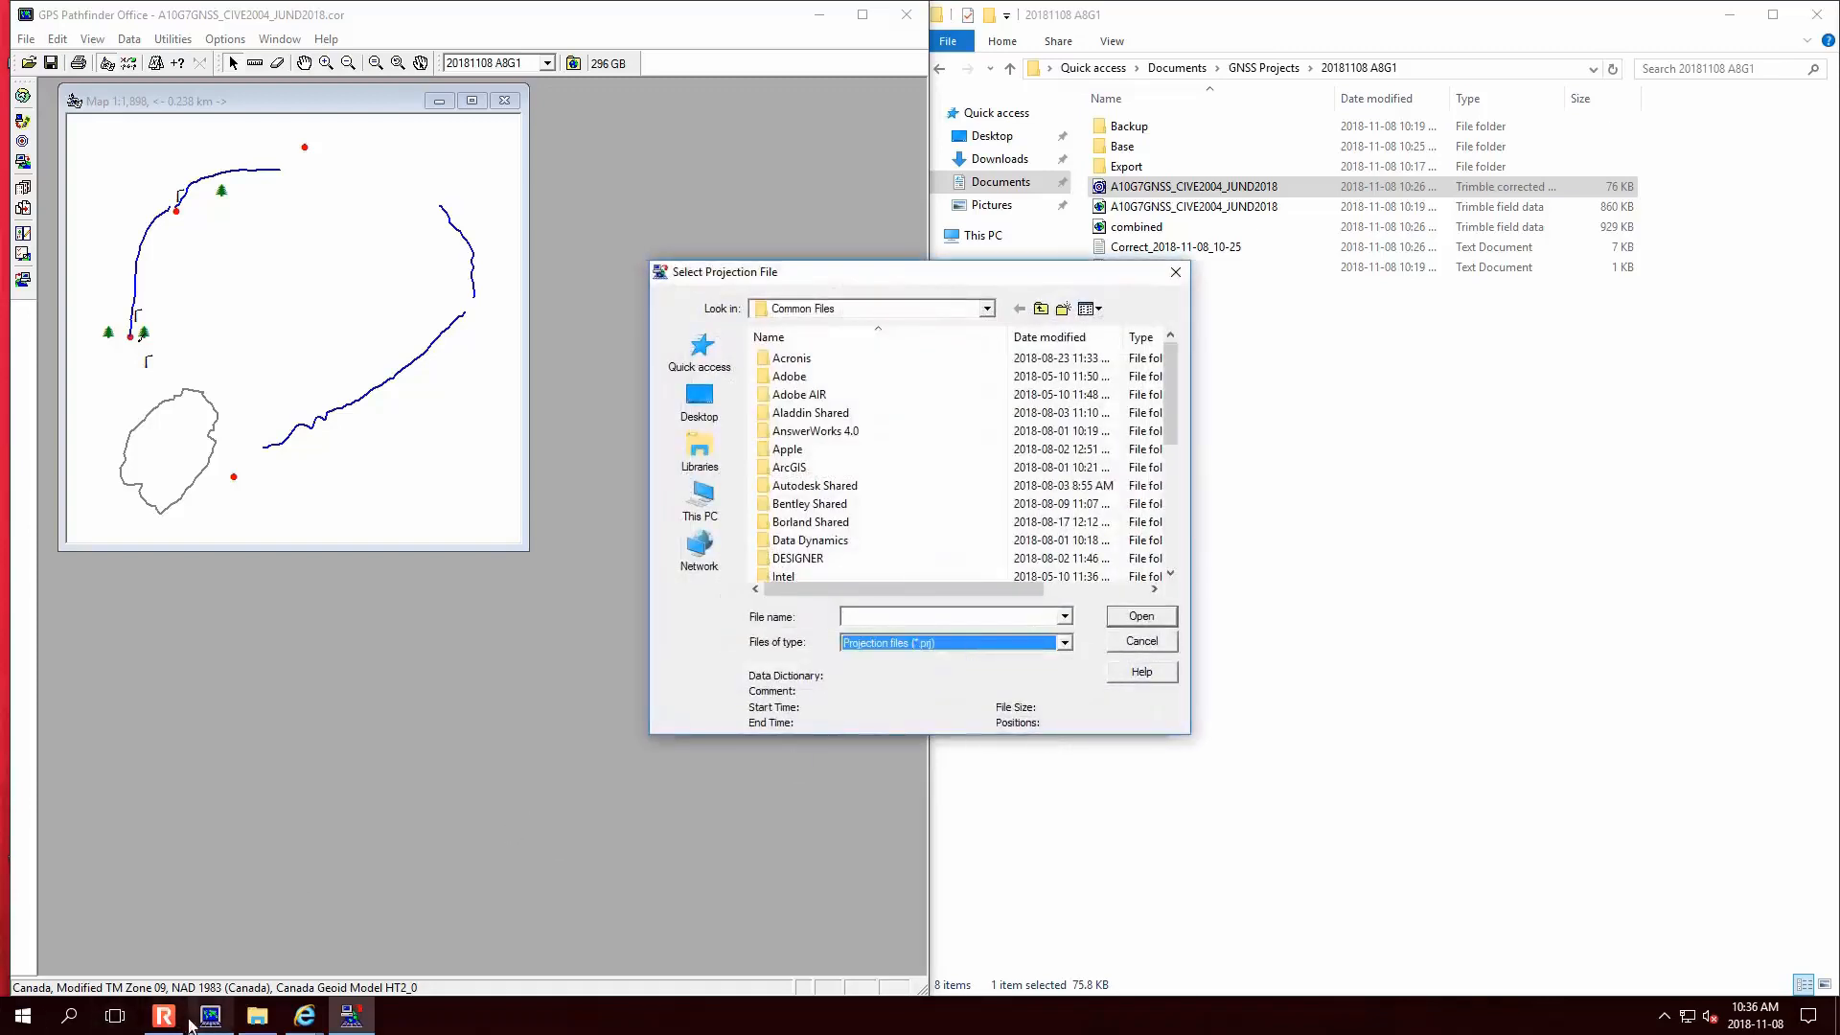
- Bring Internet Explorer forward and open a new tab to search for projection 2951
mouse_move(304, 1015)
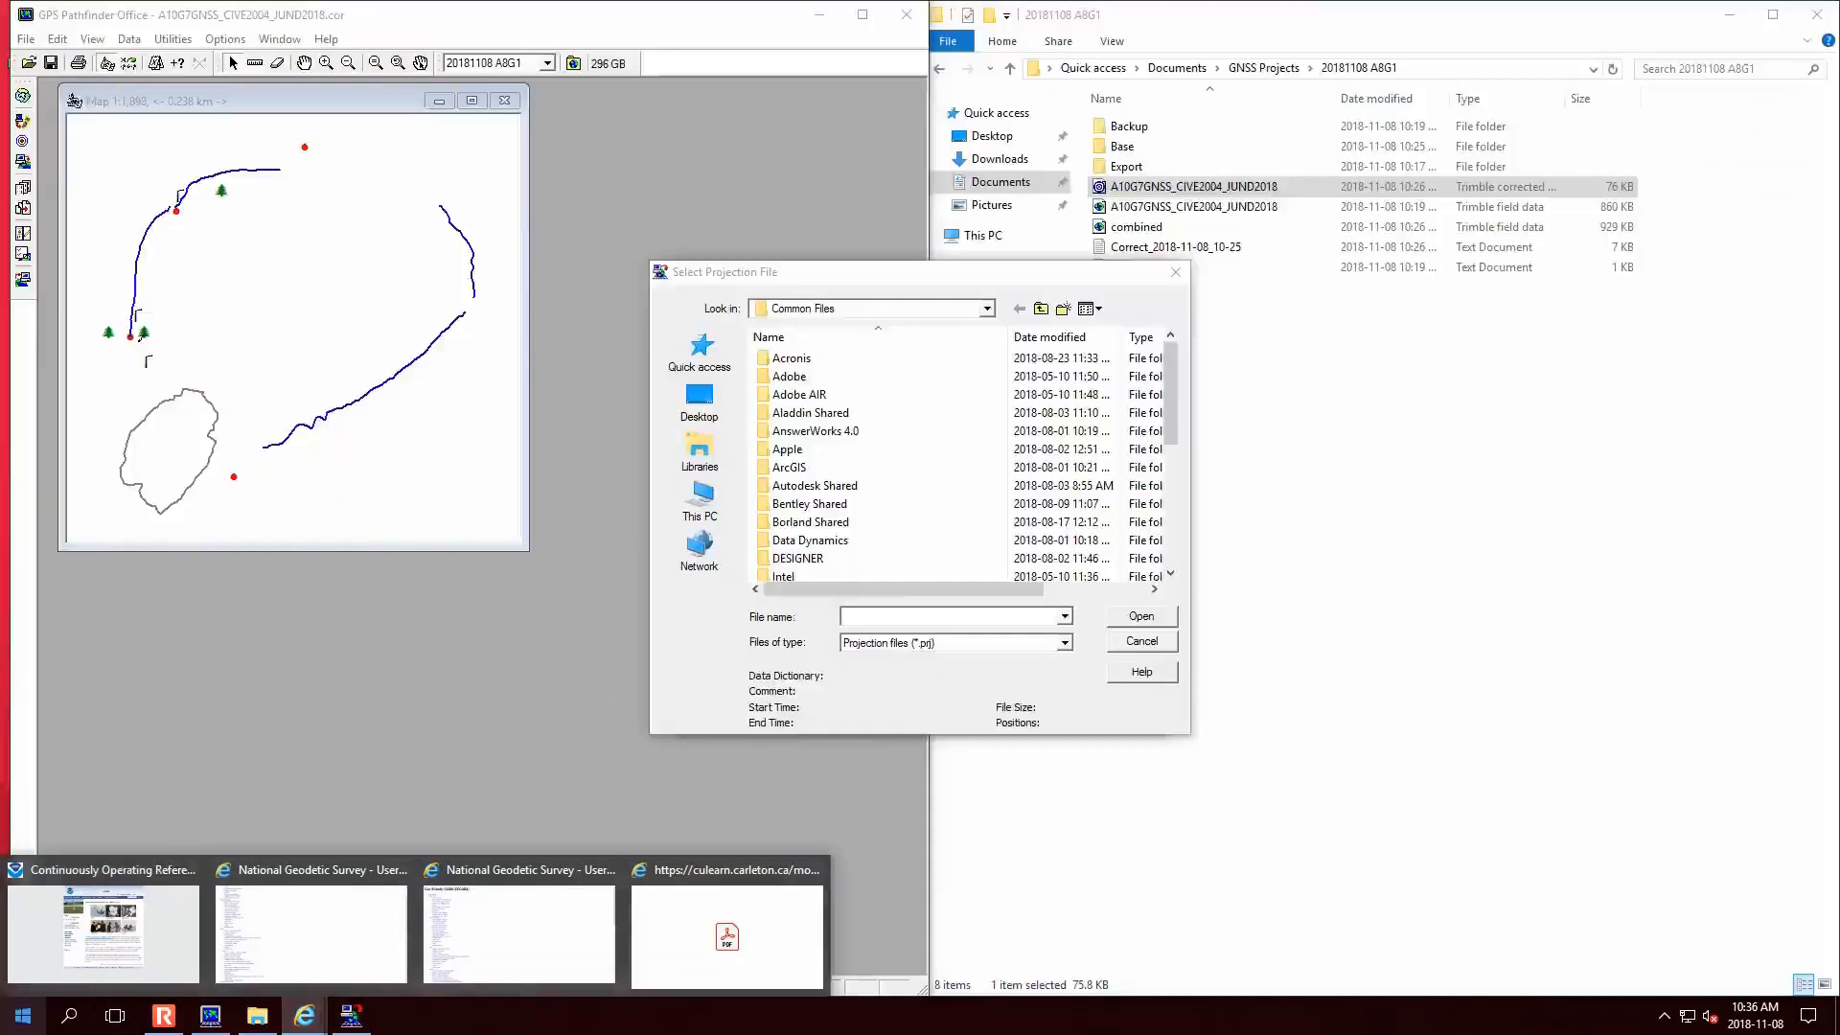
left_click(127, 958)
left_click(1373, 39)
- Search Bing for 'projection 2951' and open the spatialreference.org EPSG:2951 page
type("projection 2951")
key("Return")
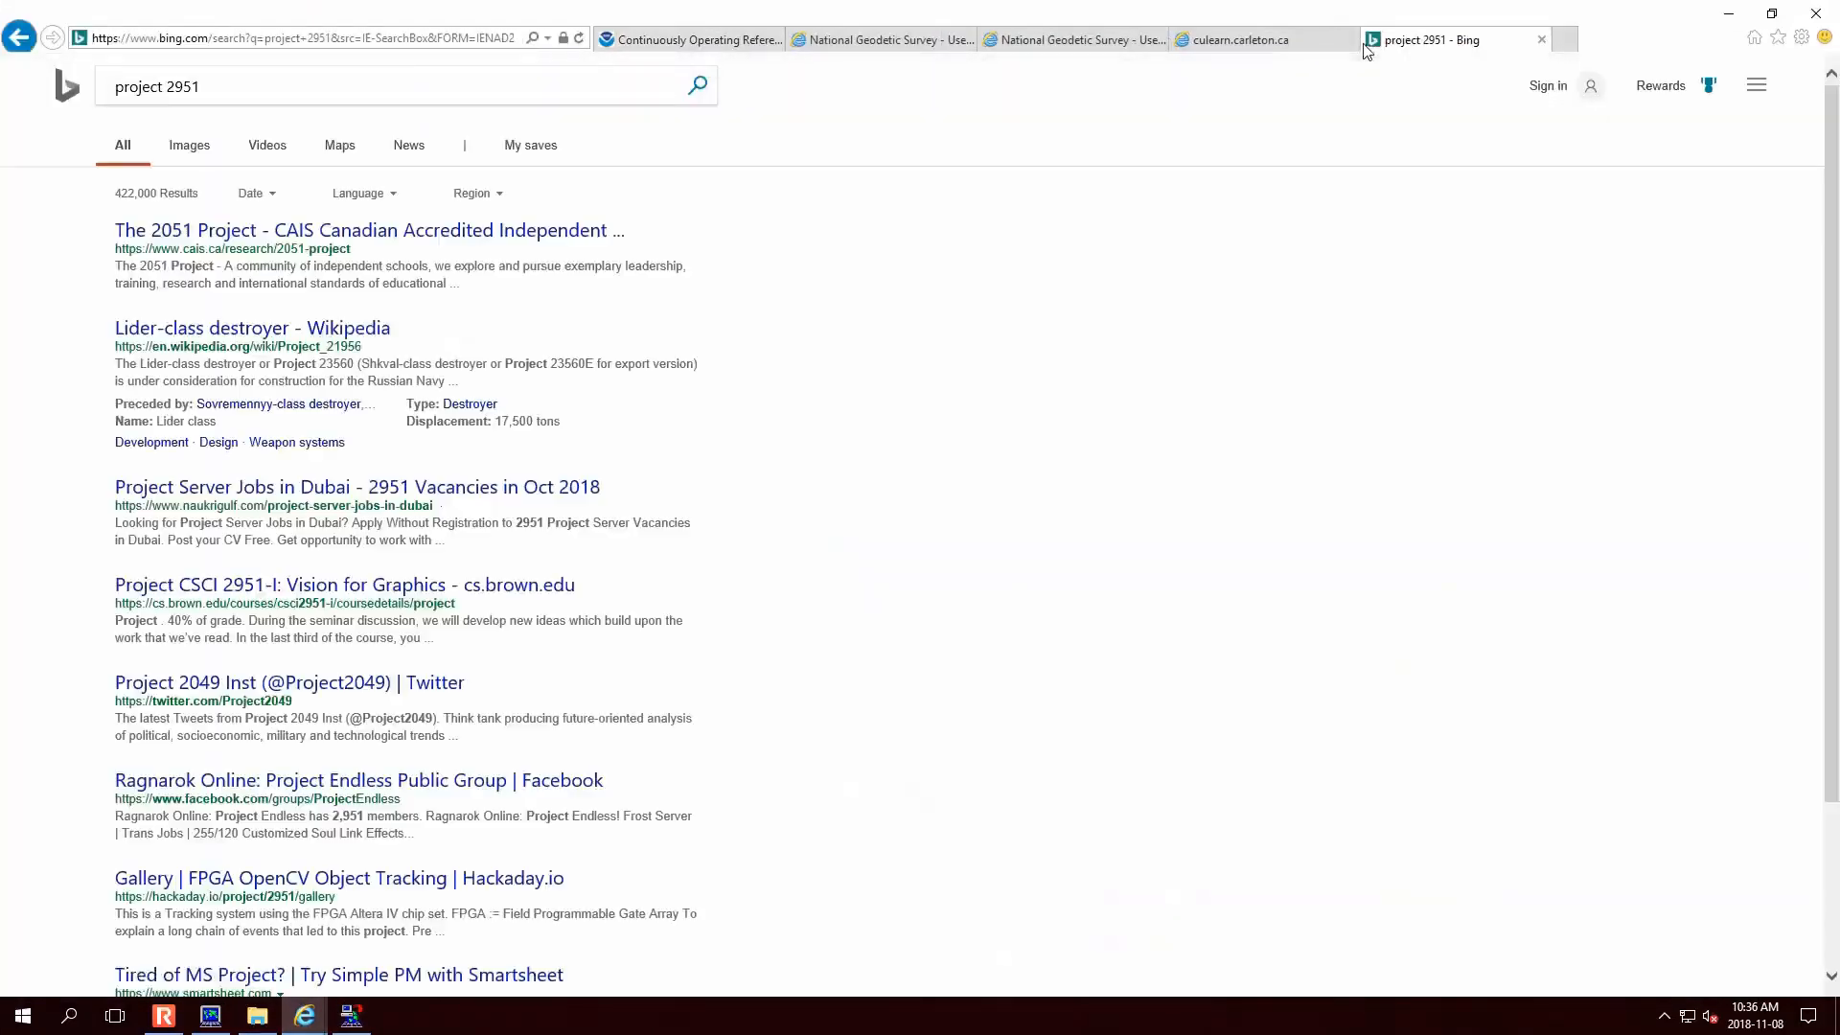
left_click(162, 86)
type("ion")
key("Return")
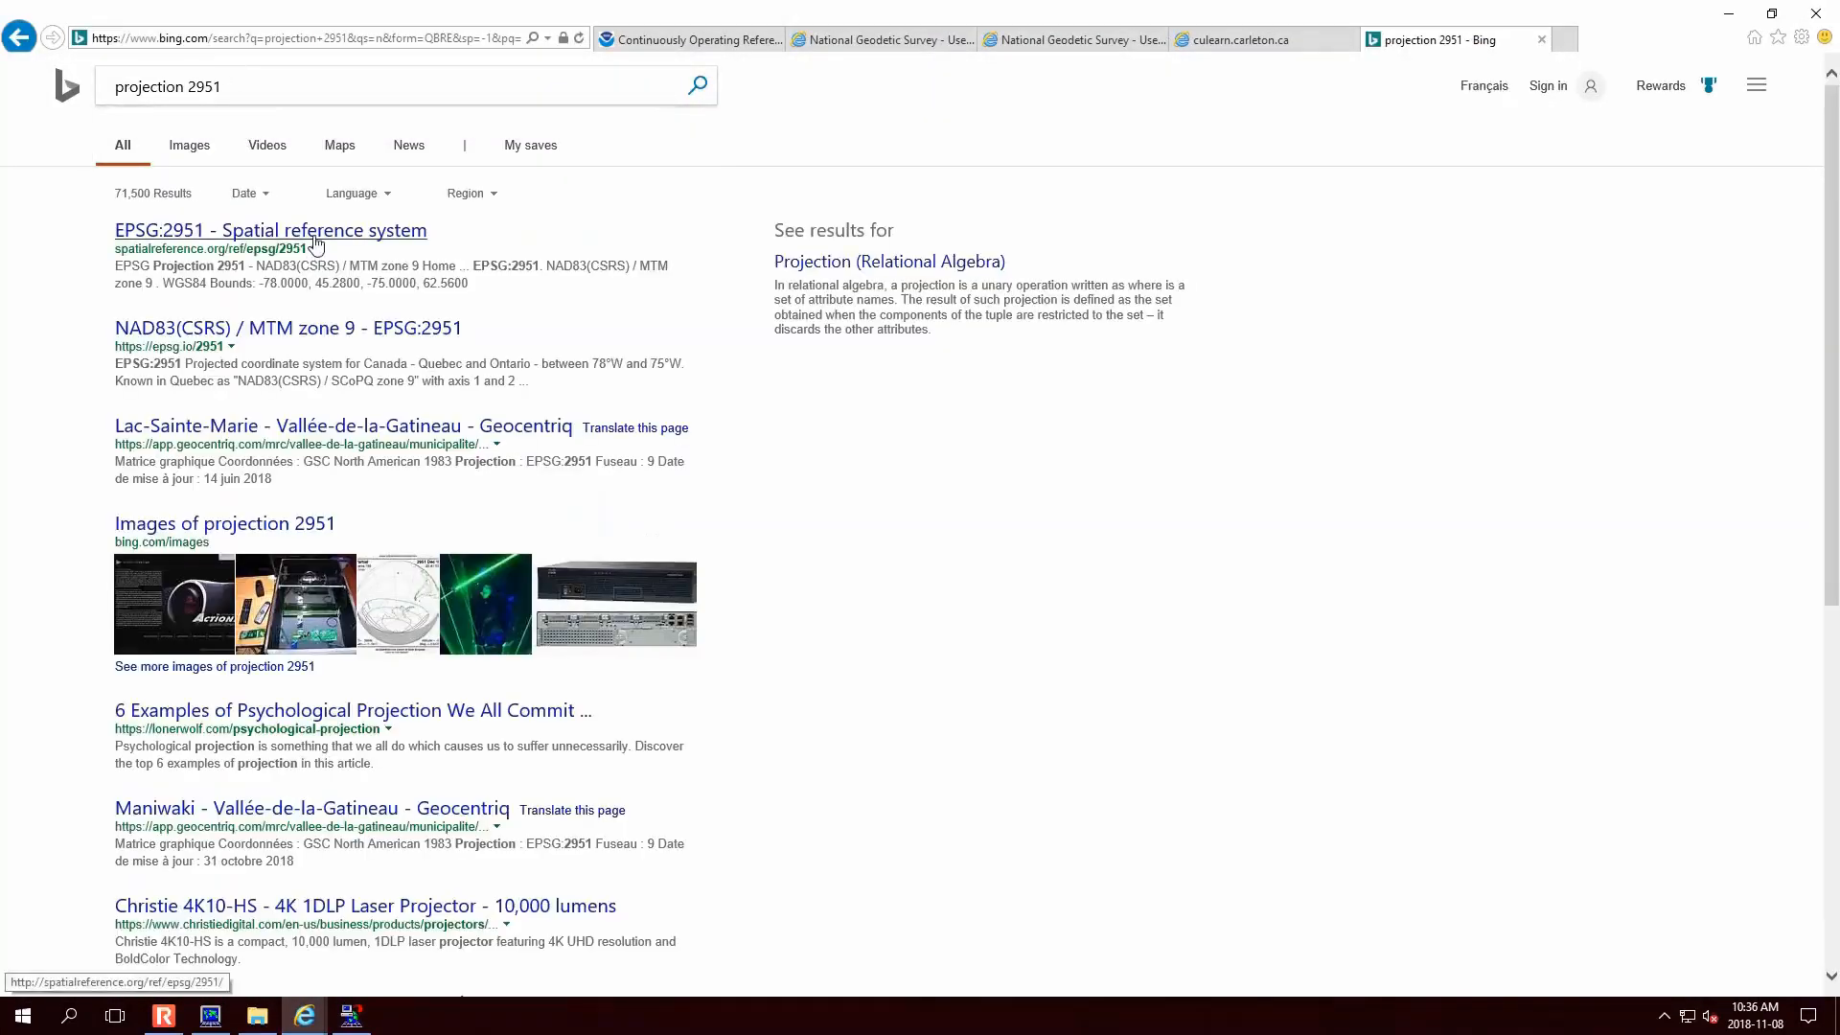
left_click(318, 230)
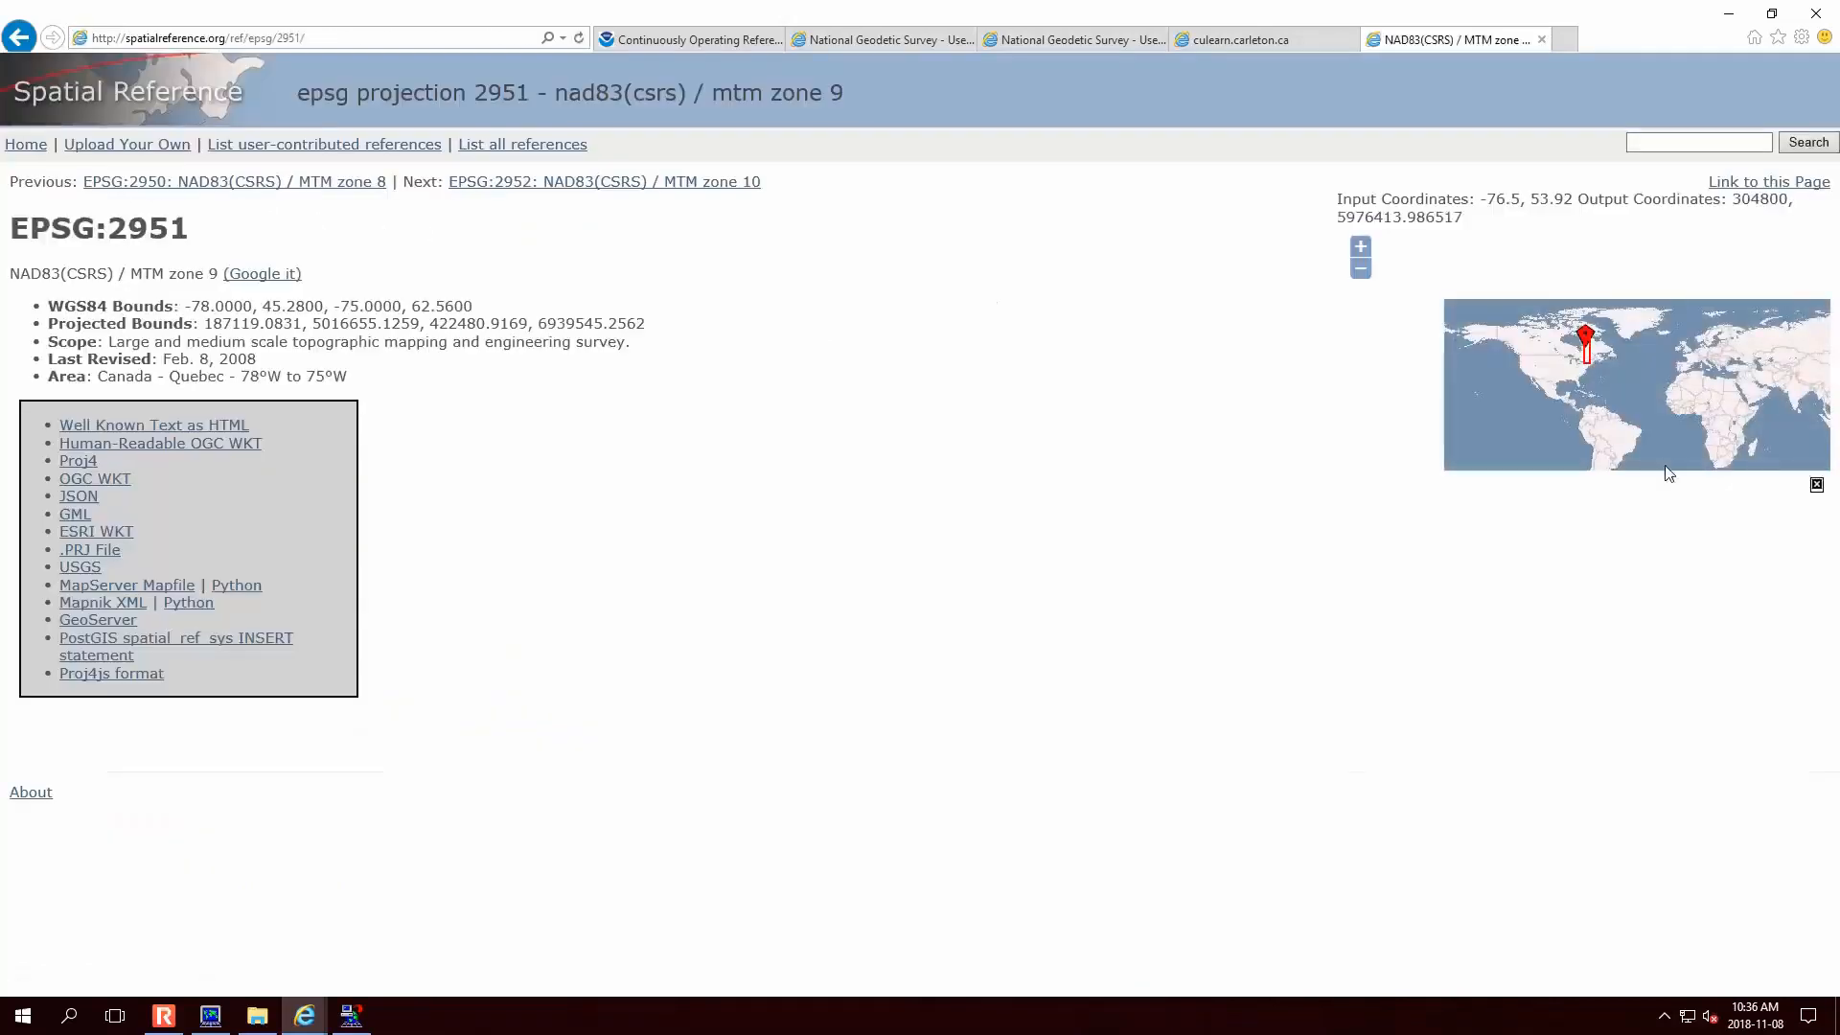
left_click(1584, 357)
scroll(1590, 388, "up", 4)
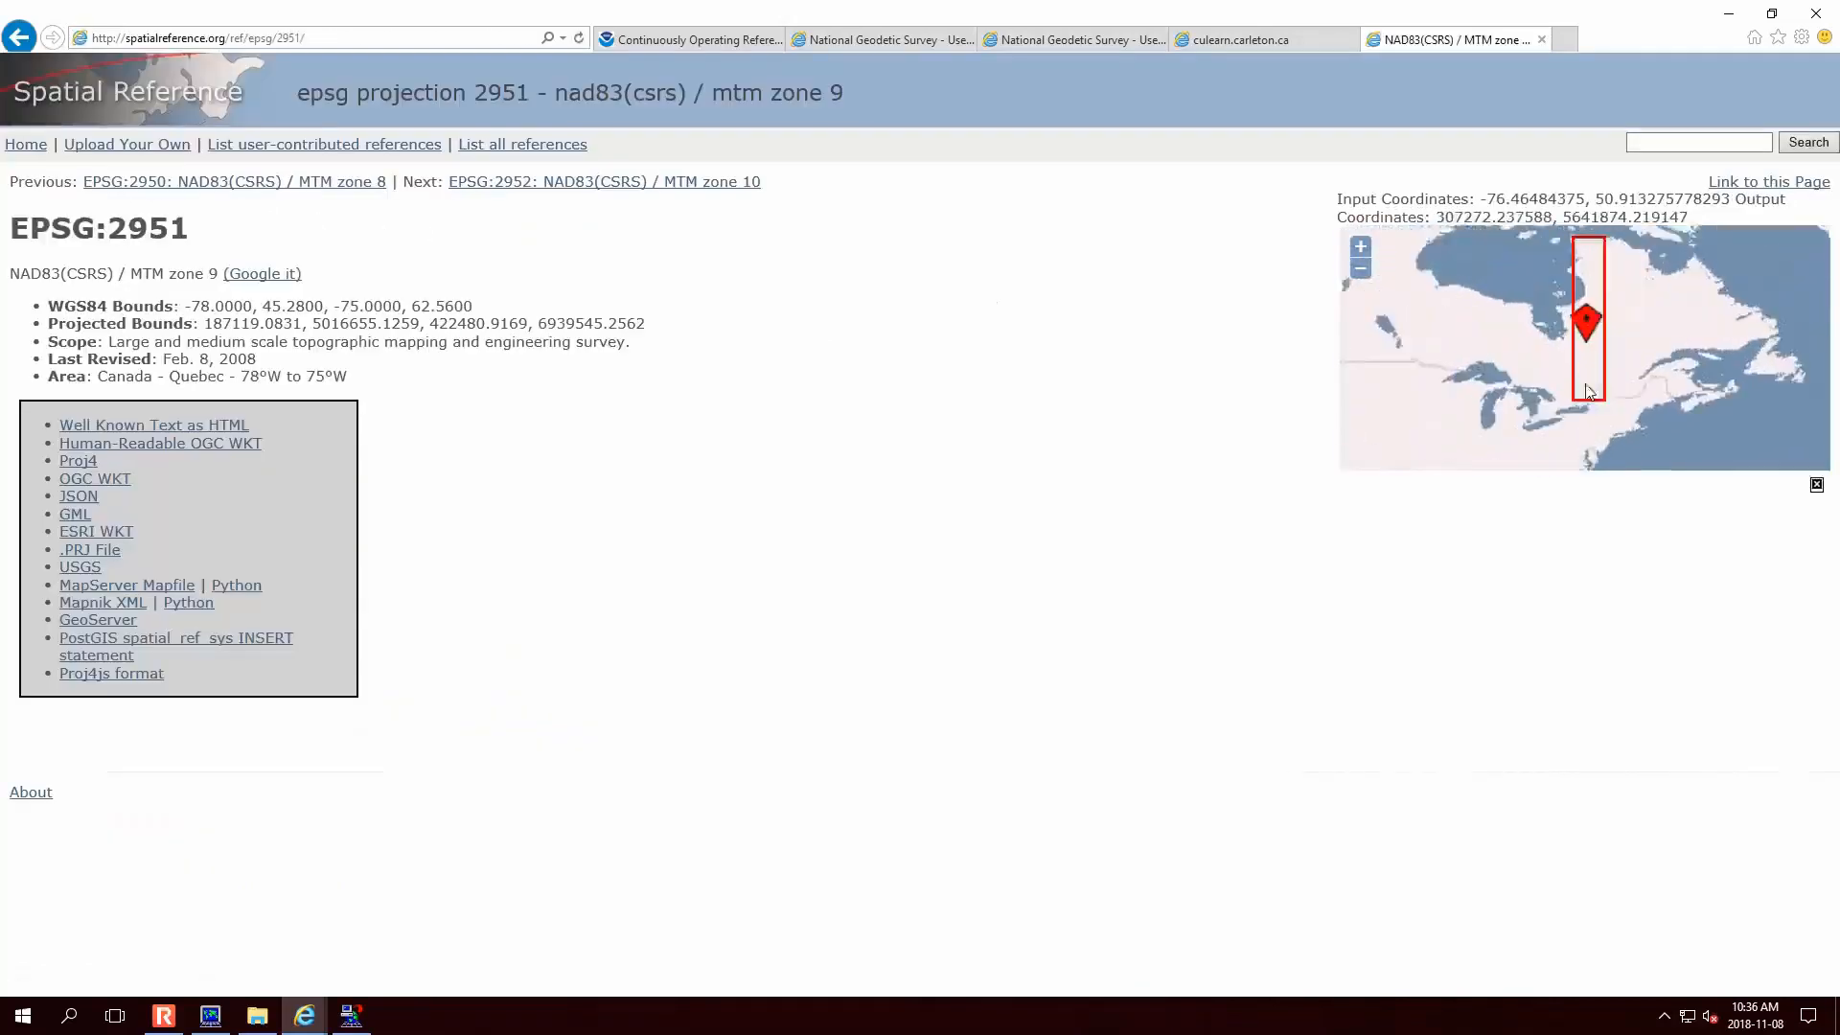
scroll(1597, 403, "up", 3)
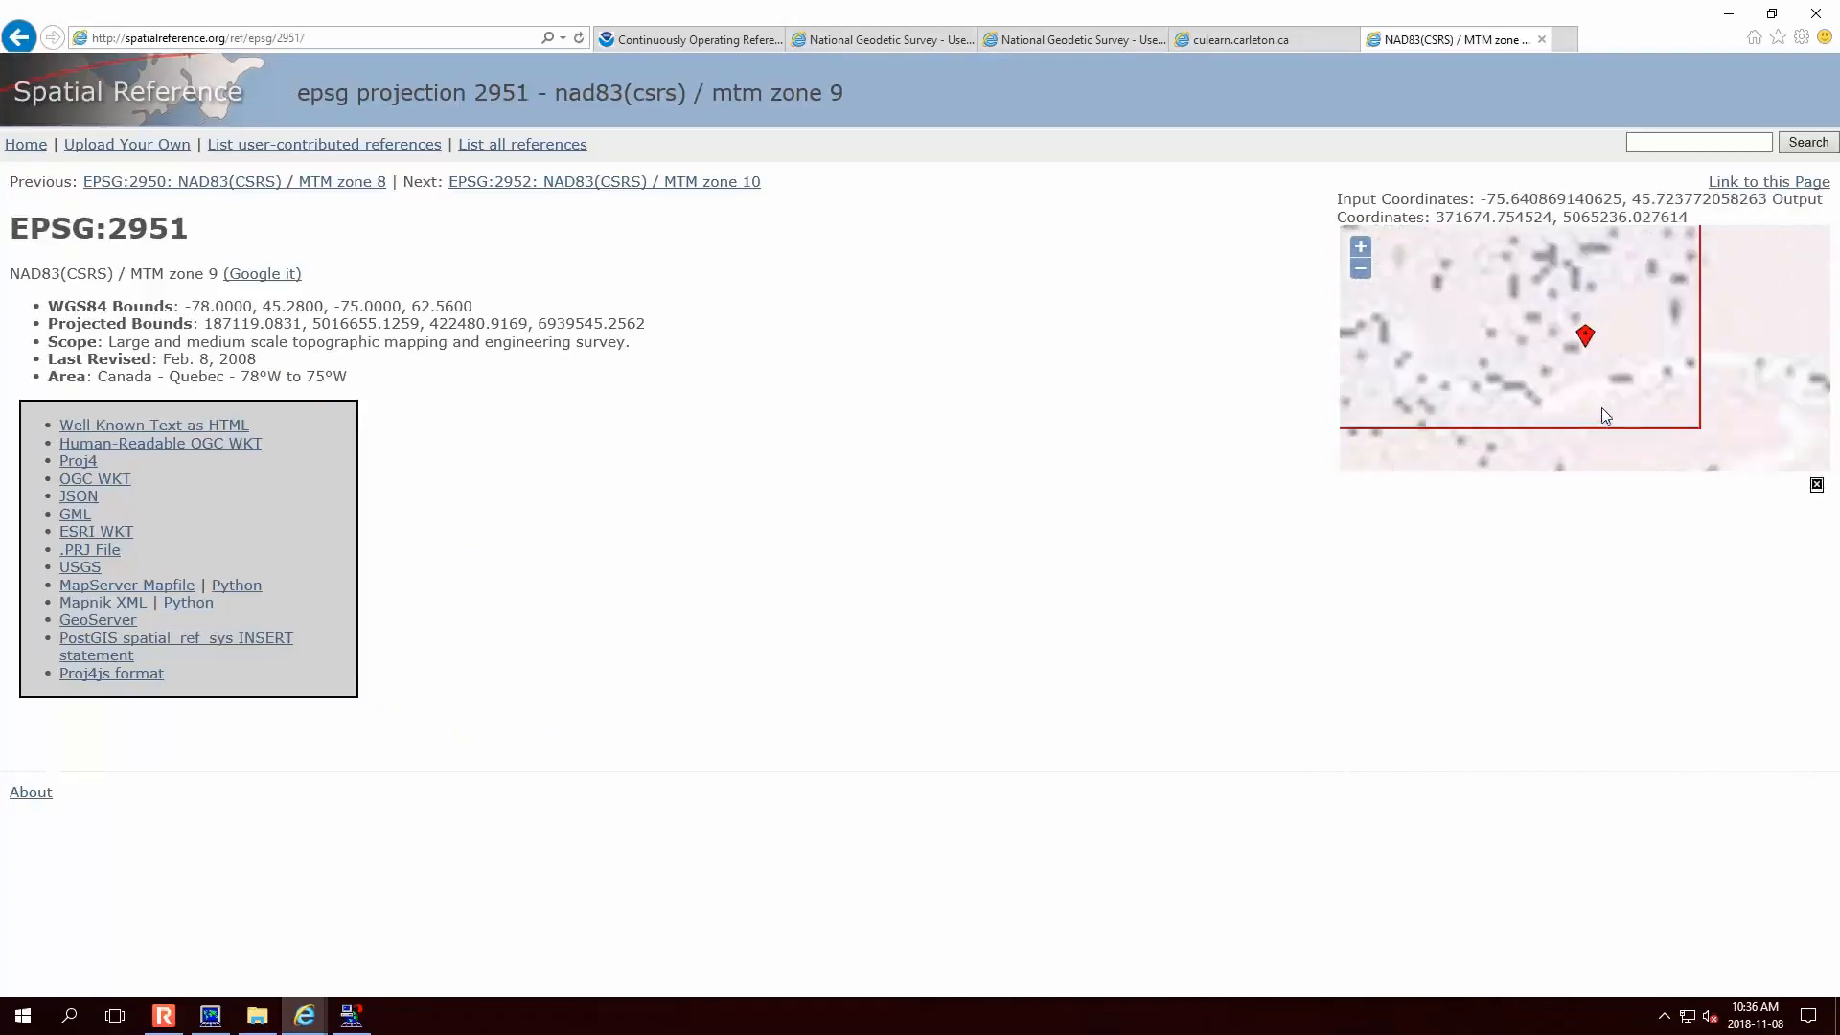
scroll(1597, 411, "up", 3)
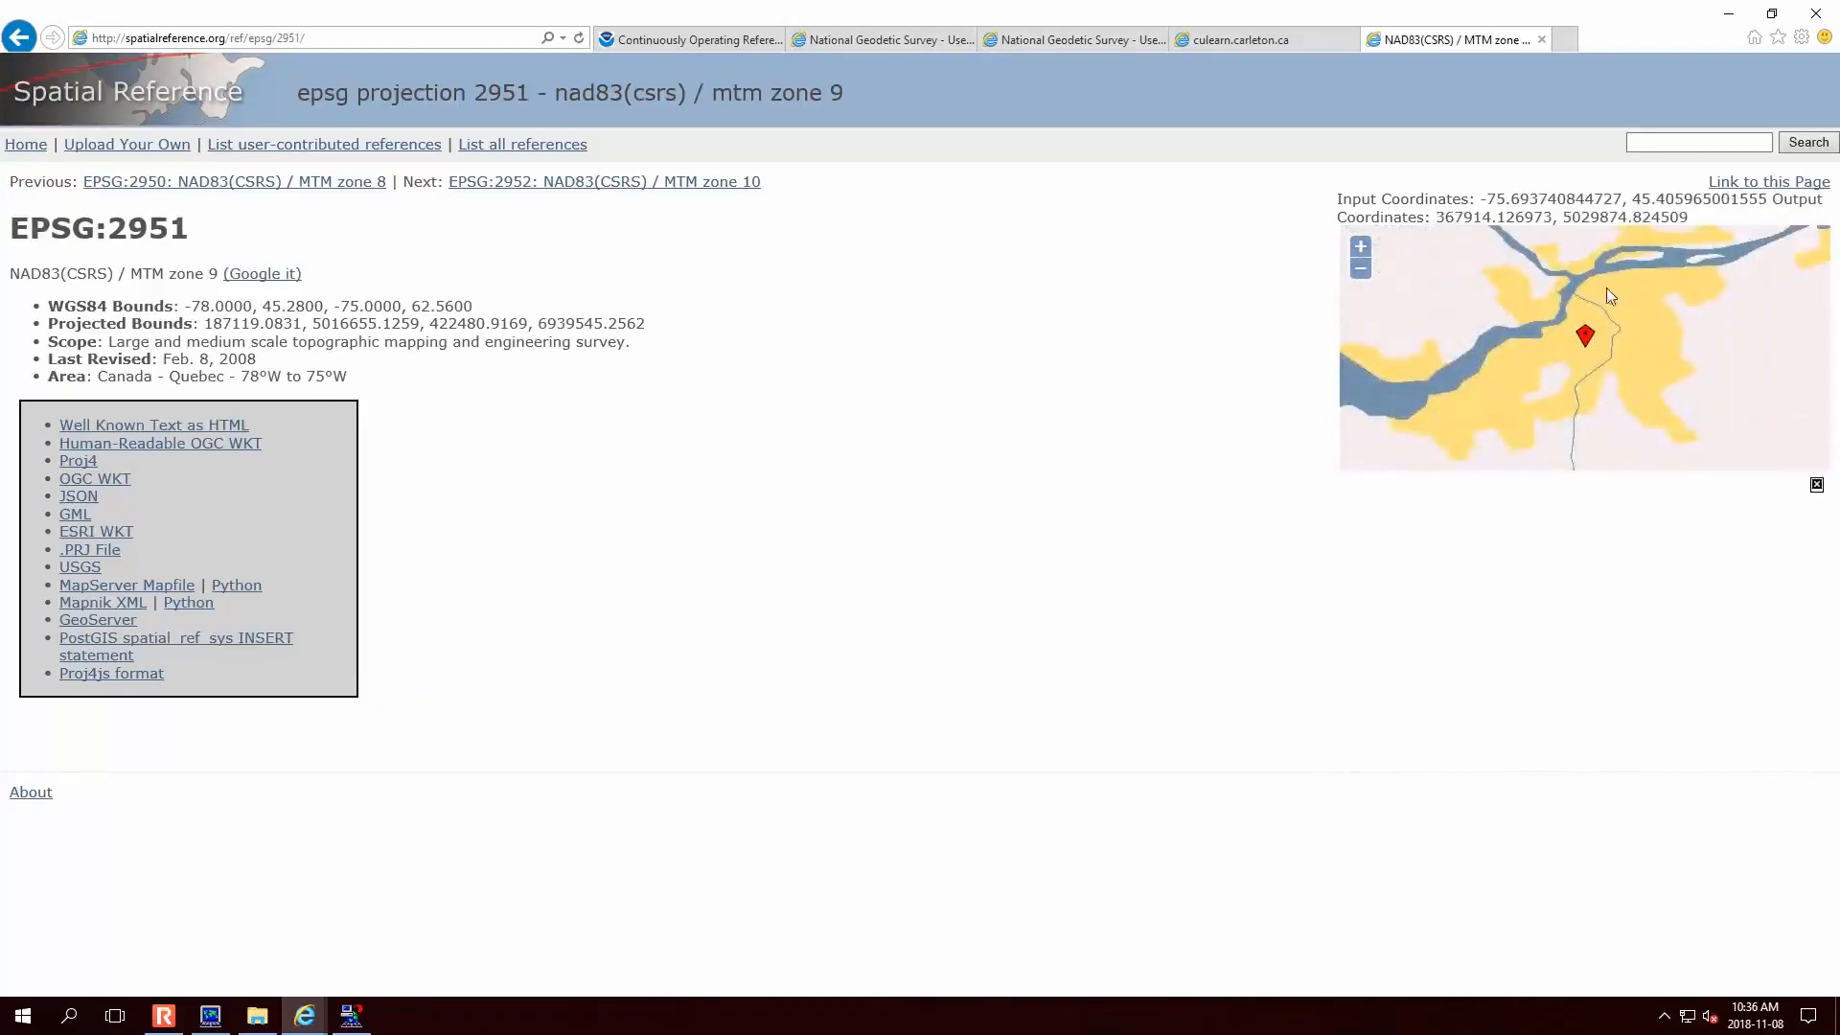
scroll(1572, 372, "down", 5)
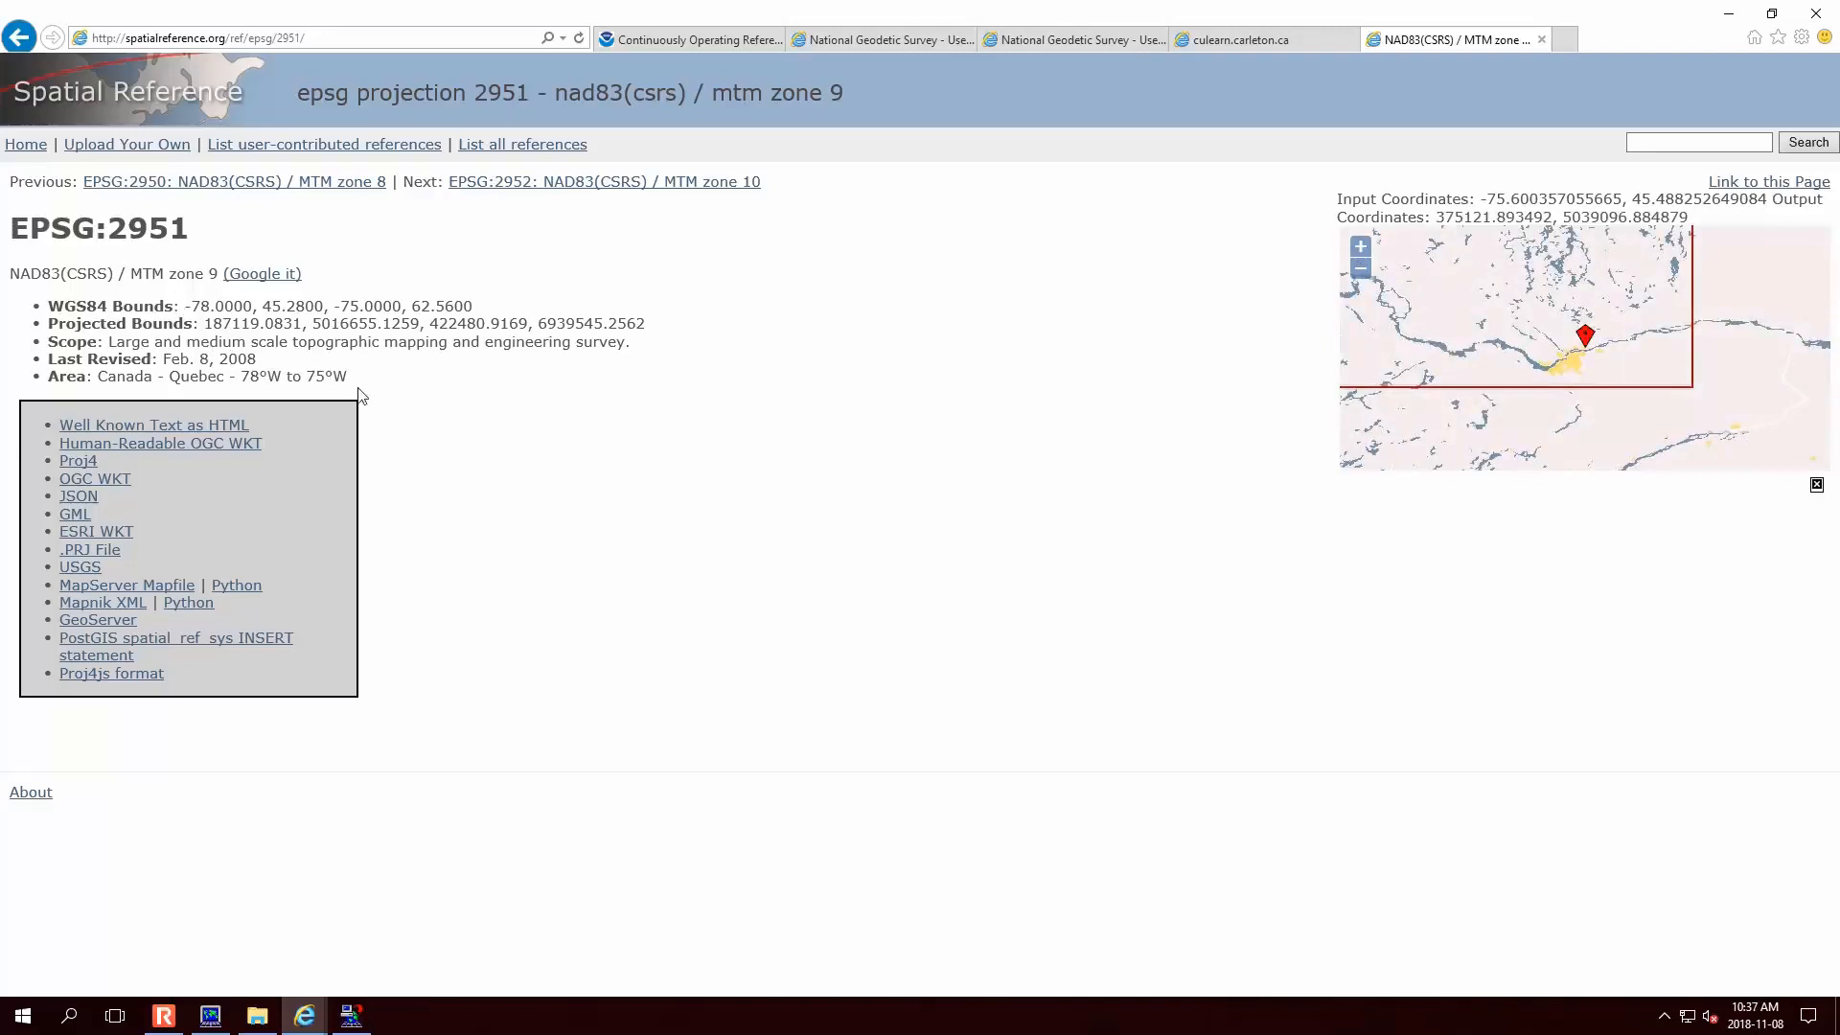
- Download the EPSG:2951 .PRJ file and save it as 2951.prj in the 20181108 A8G1 folder
left_click(99, 552)
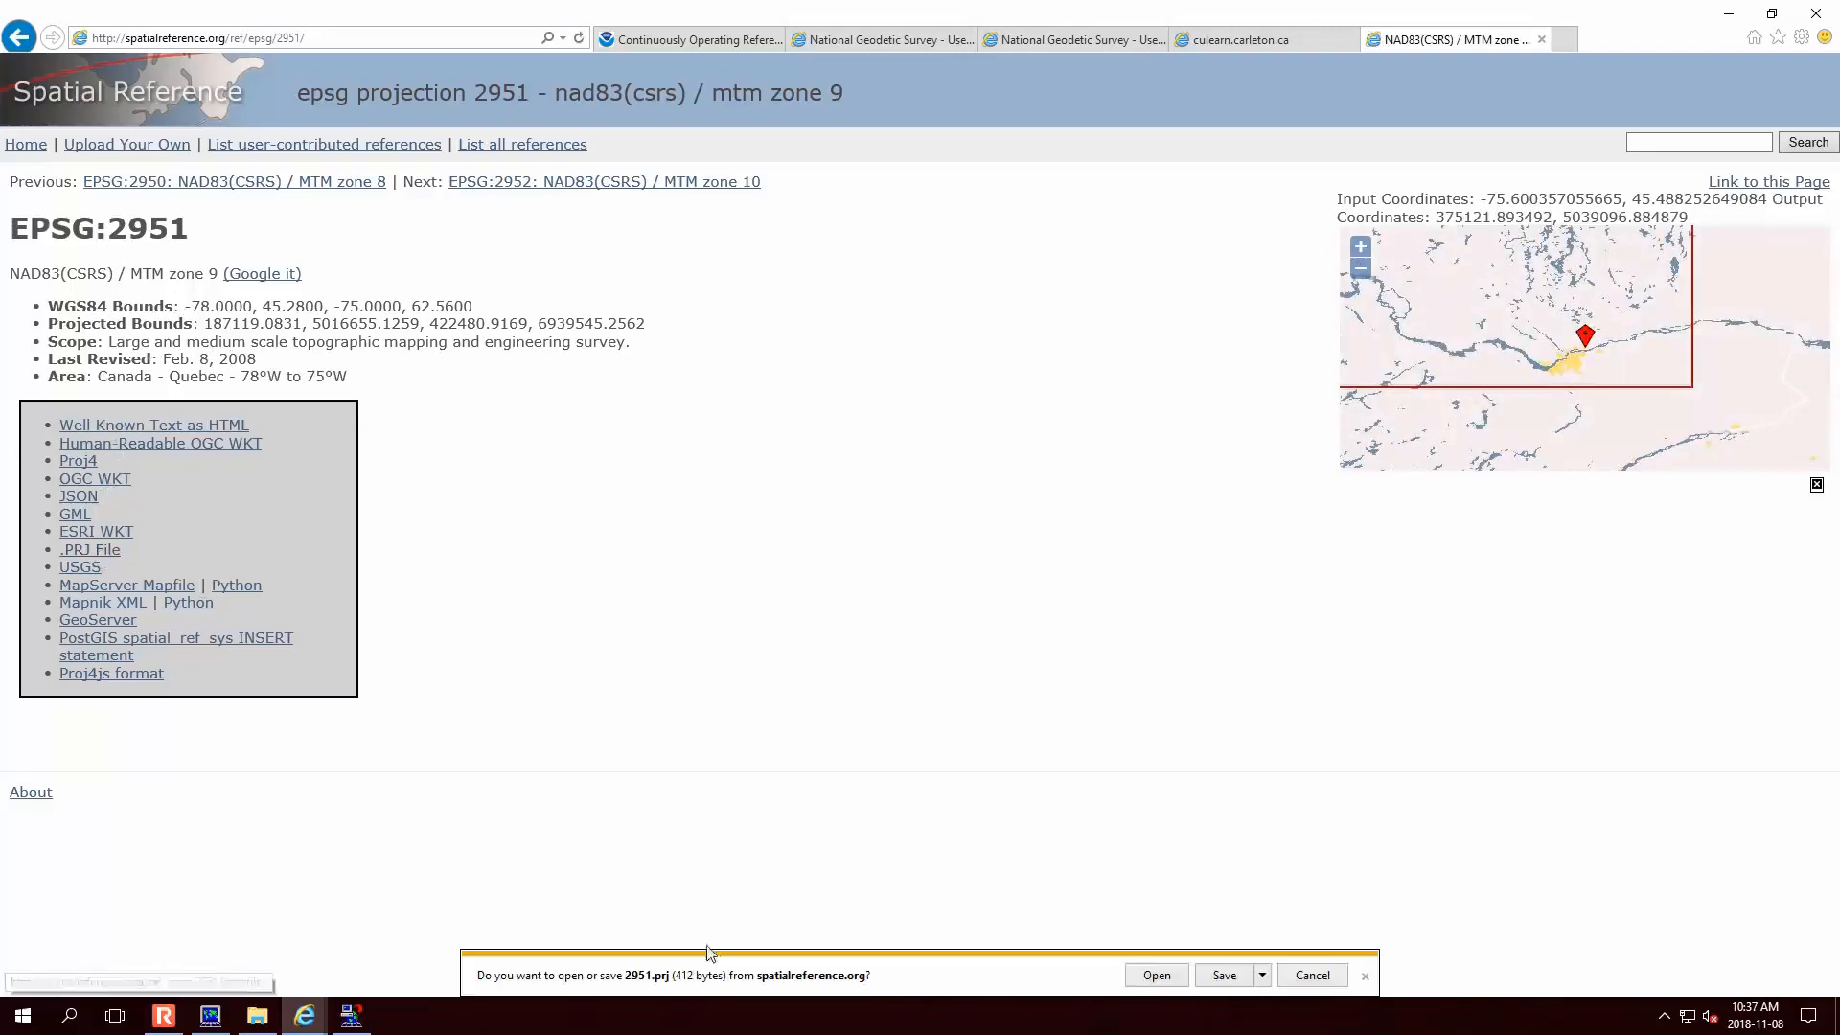
left_click(1264, 975)
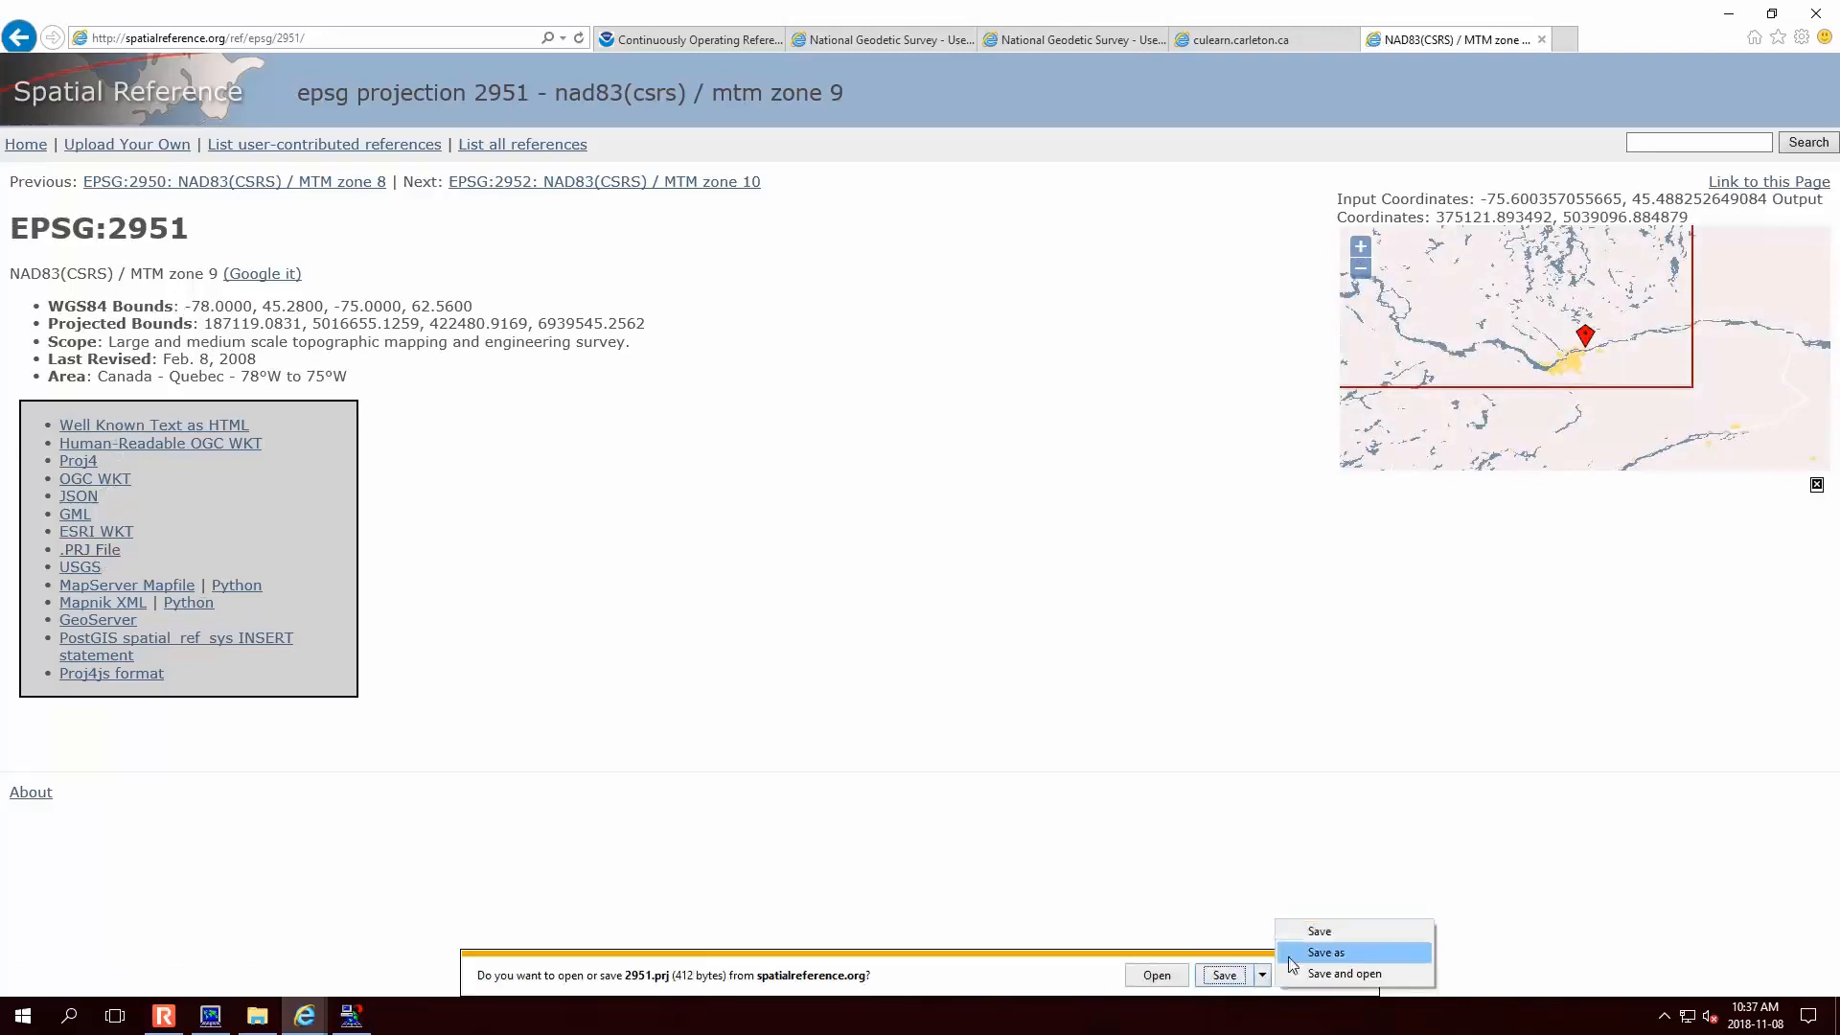
left_click(1299, 949)
left_click(257, 1016)
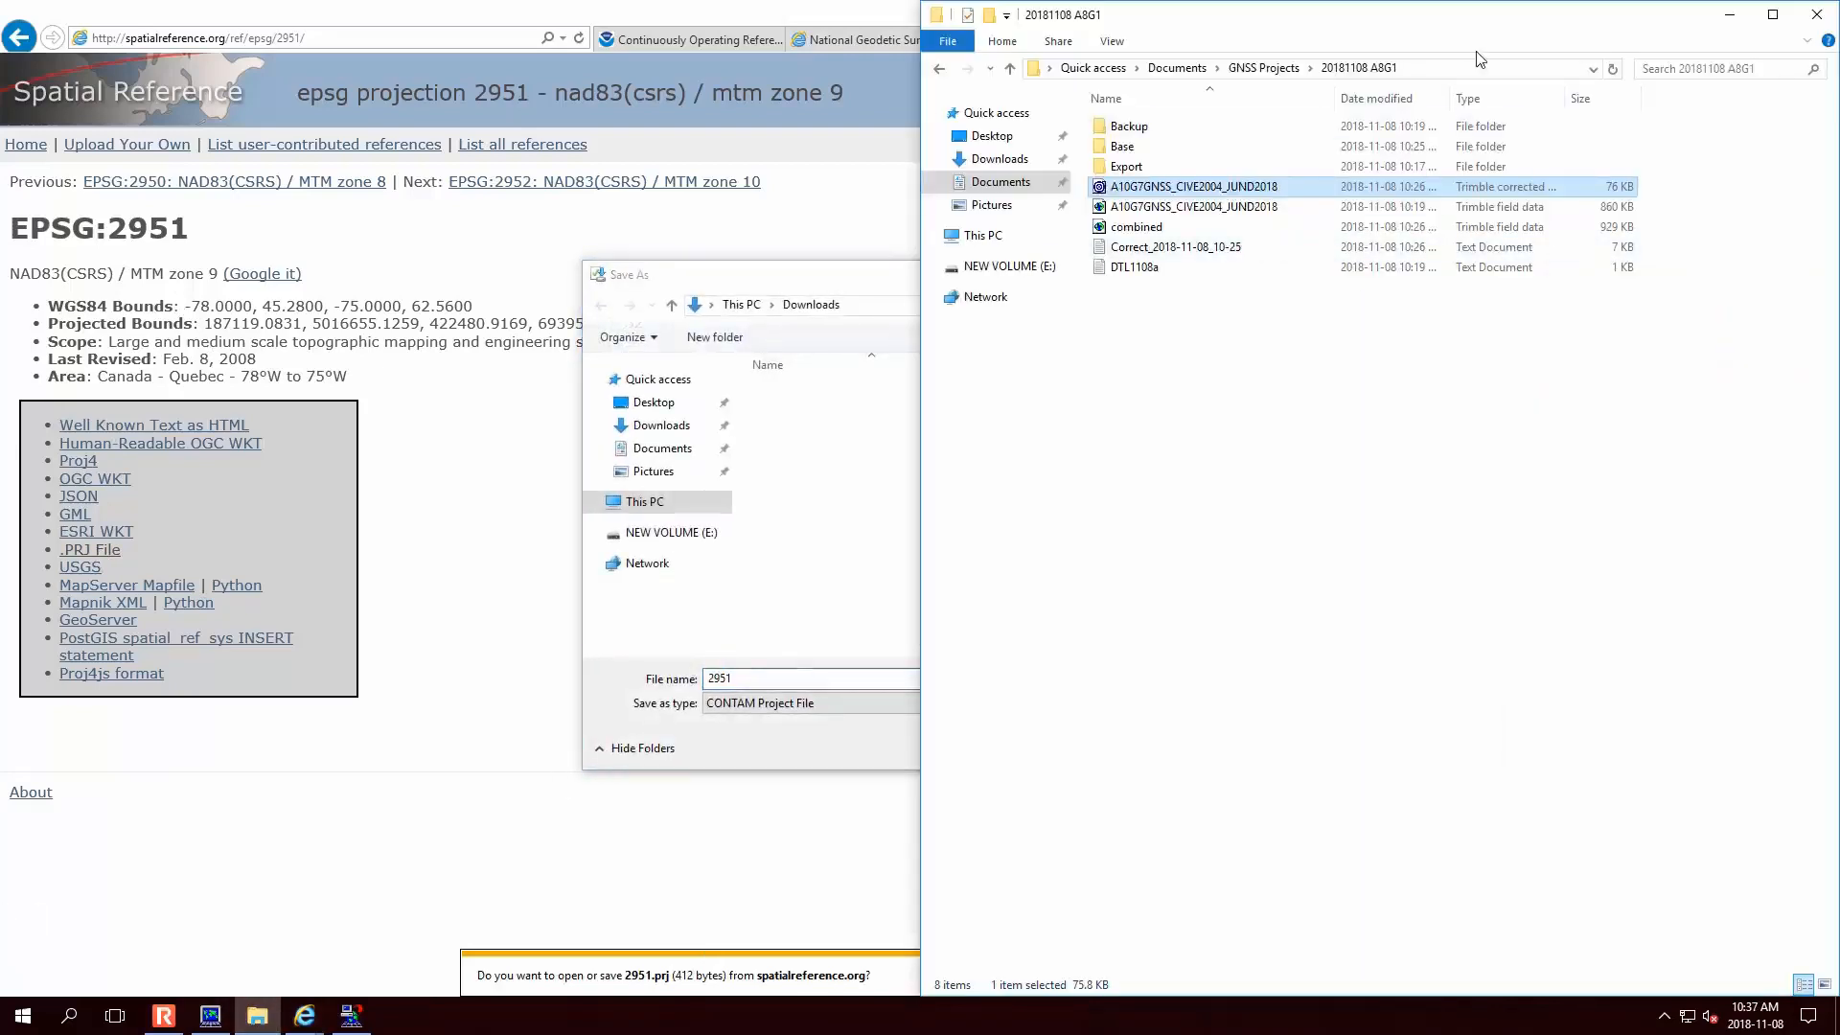
left_click(795, 682)
left_click(910, 300)
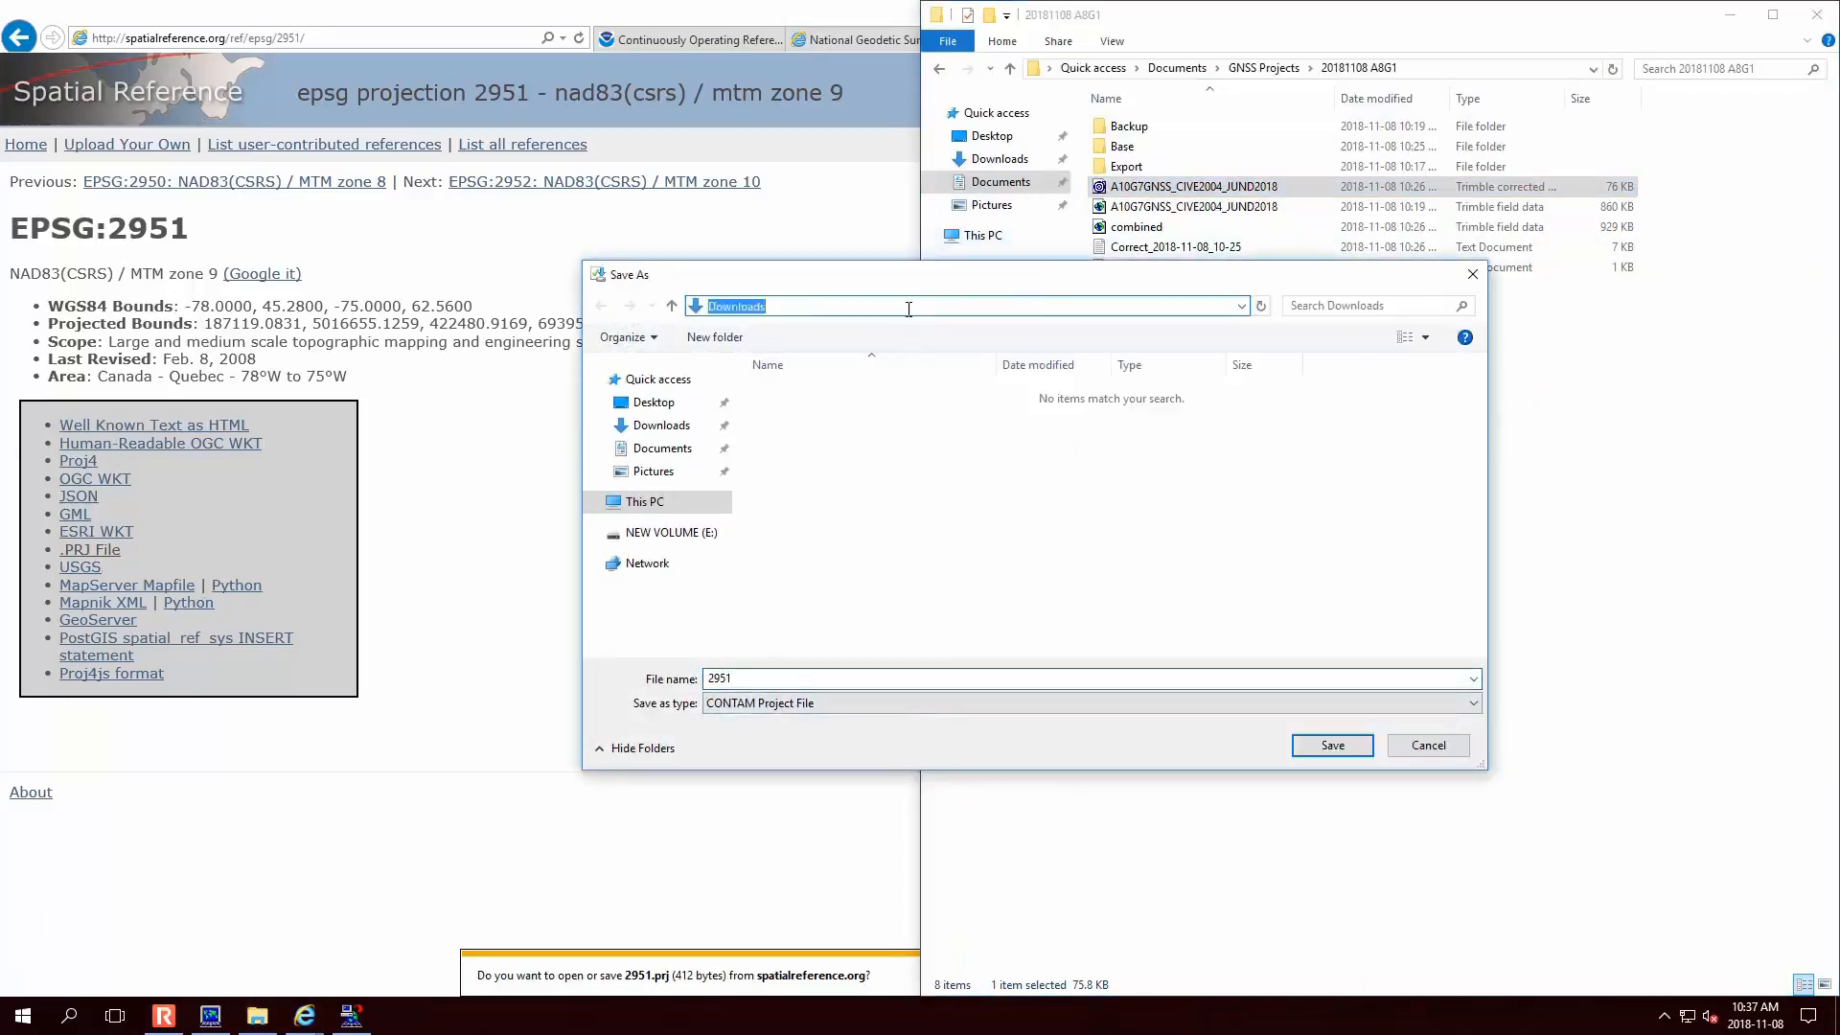
type("C:\\Users\\Stephen VICKERS\\Documents\\GNSS Projects\\20181108 A8G1")
key("Return")
left_click(1332, 746)
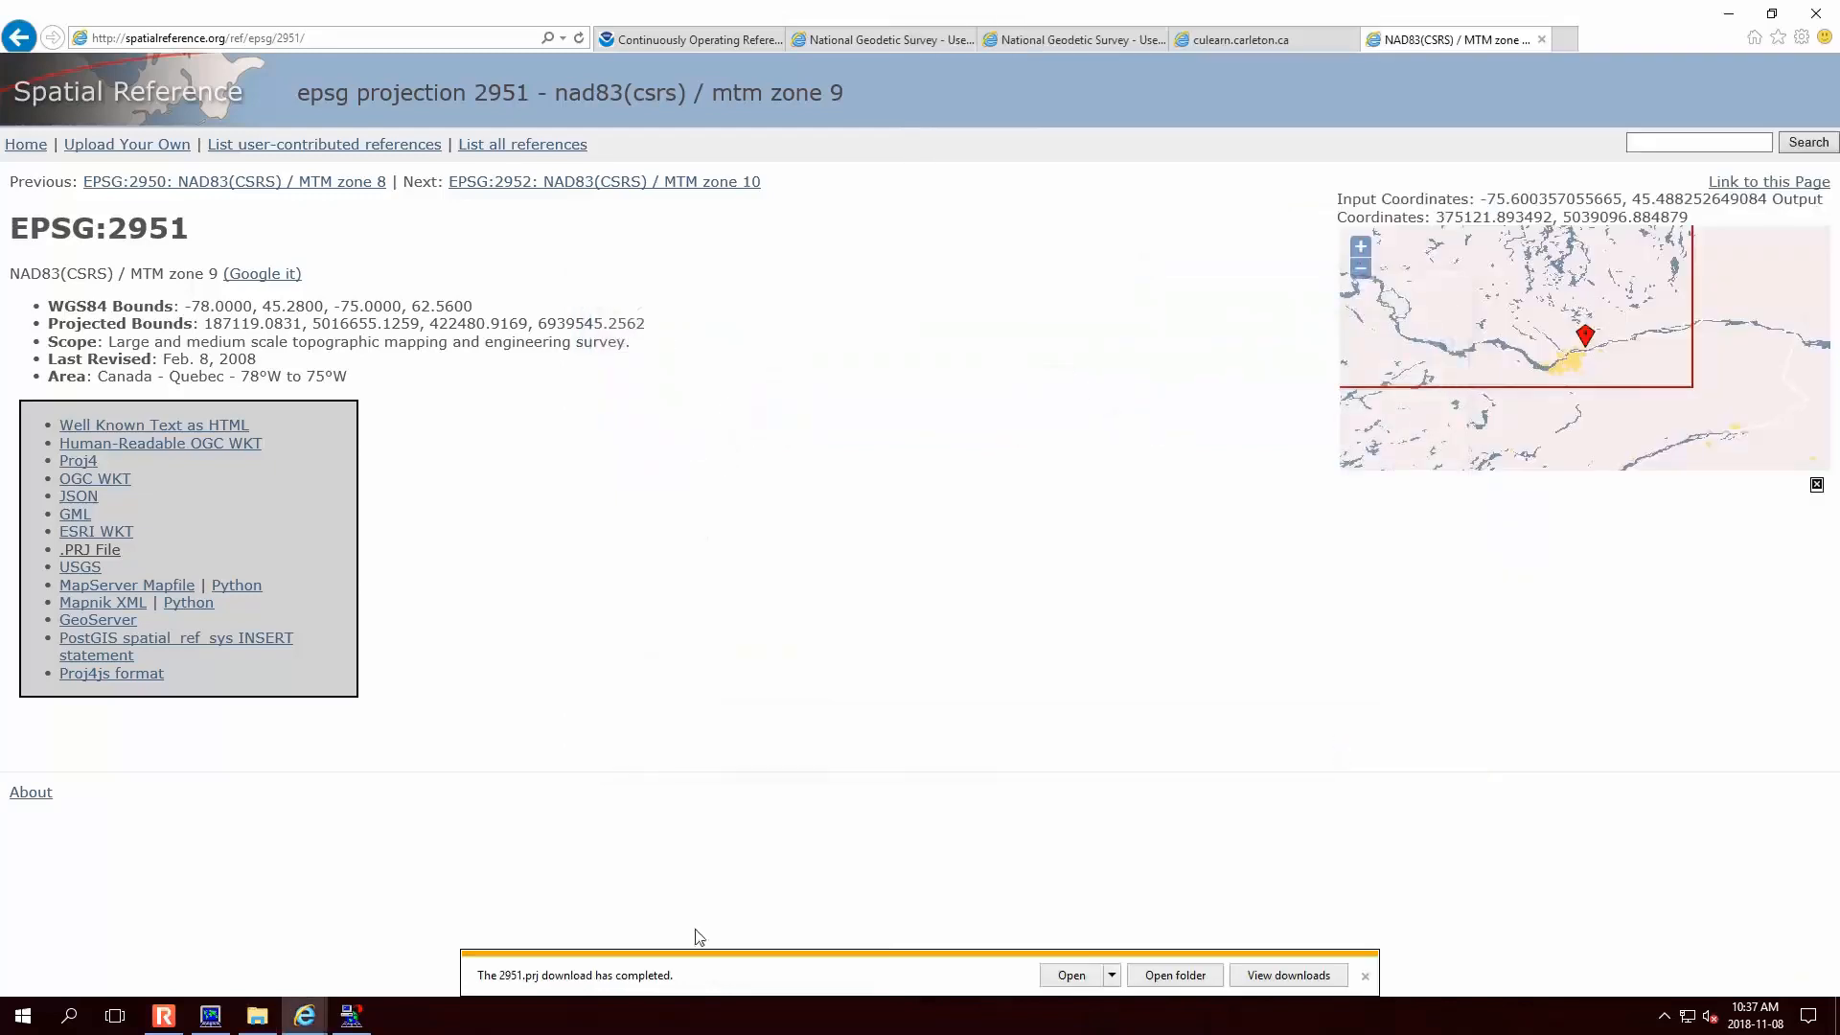
left_click(257, 1016)
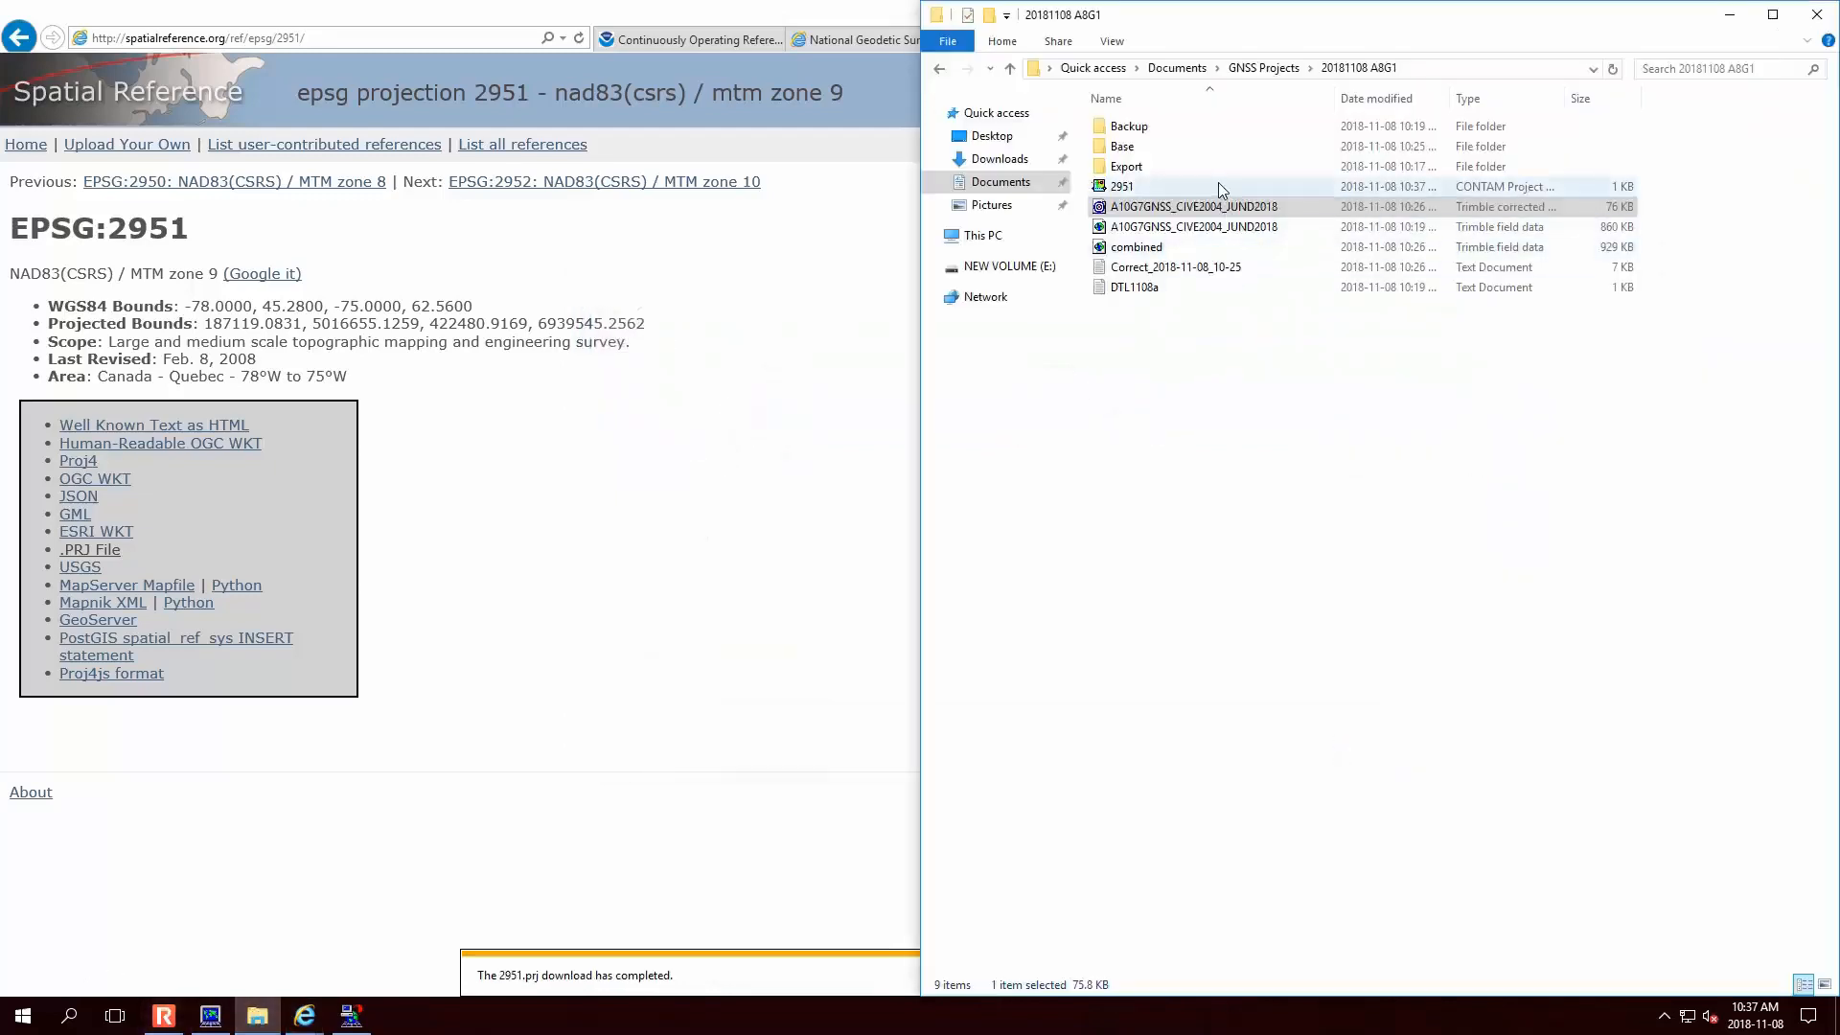
left_click(752, 523)
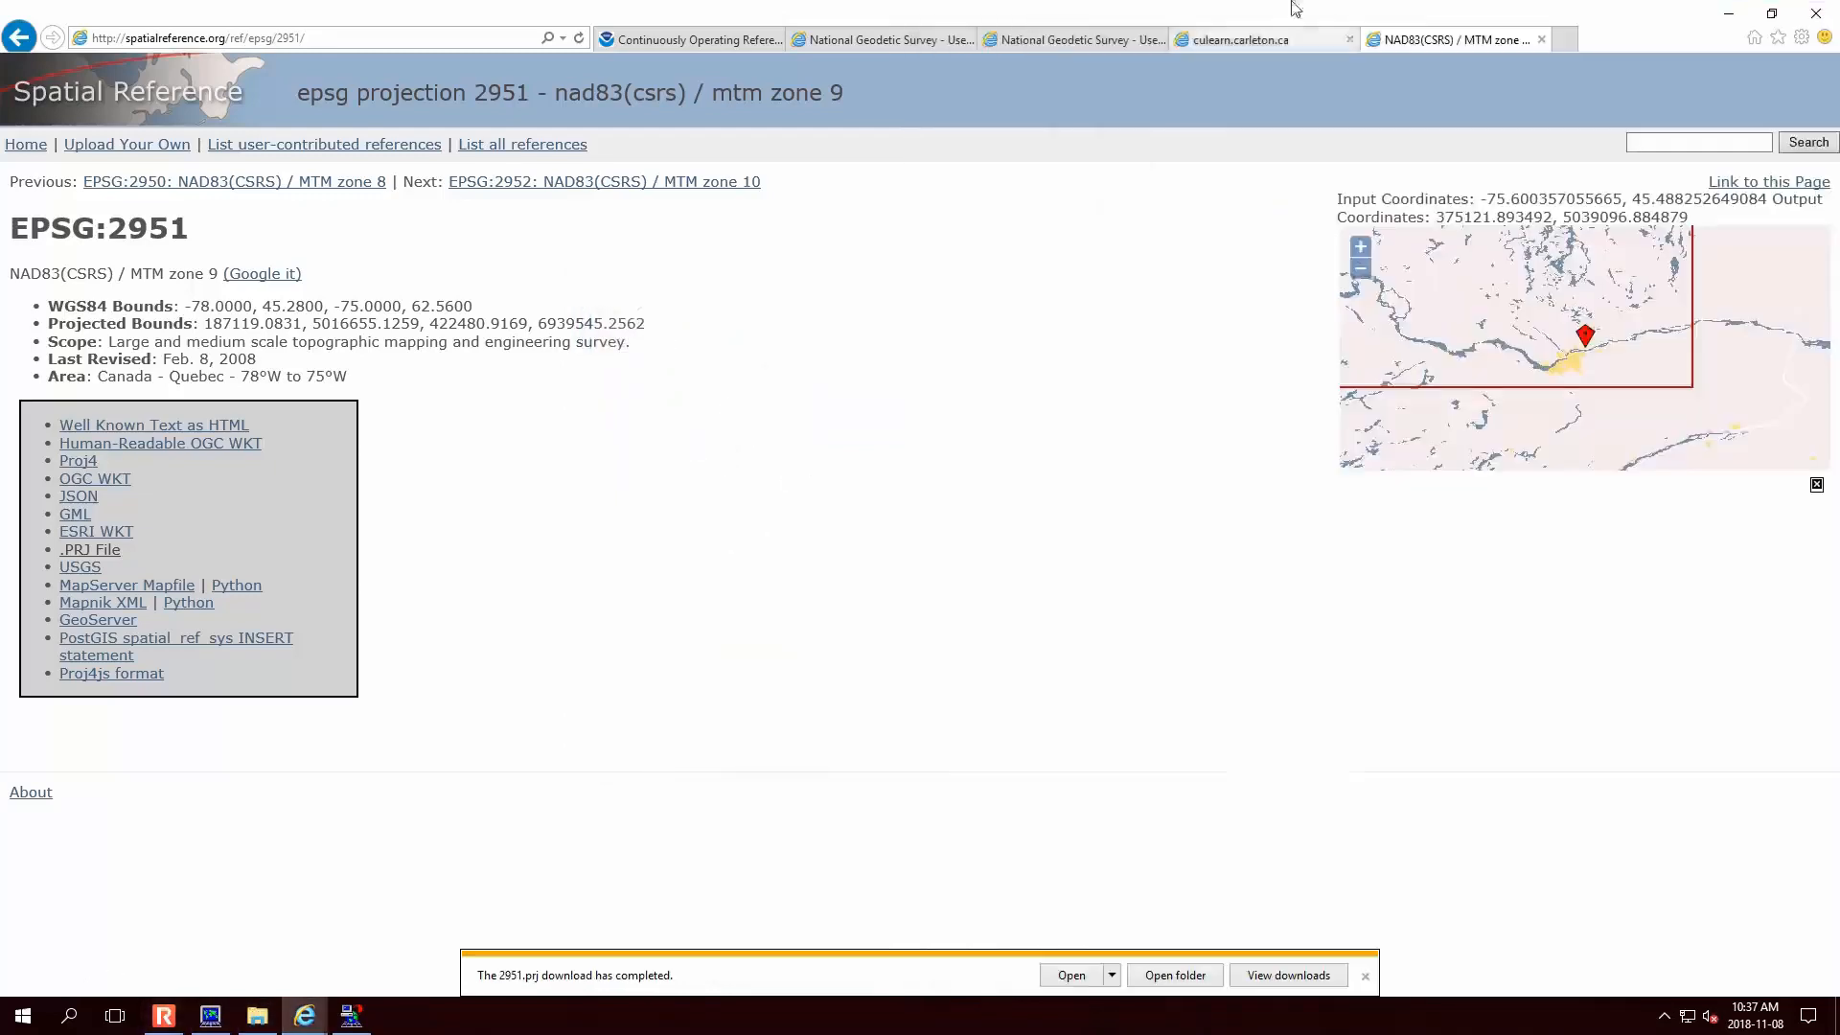
- Select 2951.prj from the 20181108 A8G1 folder as the export projection file
left_click(1729, 13)
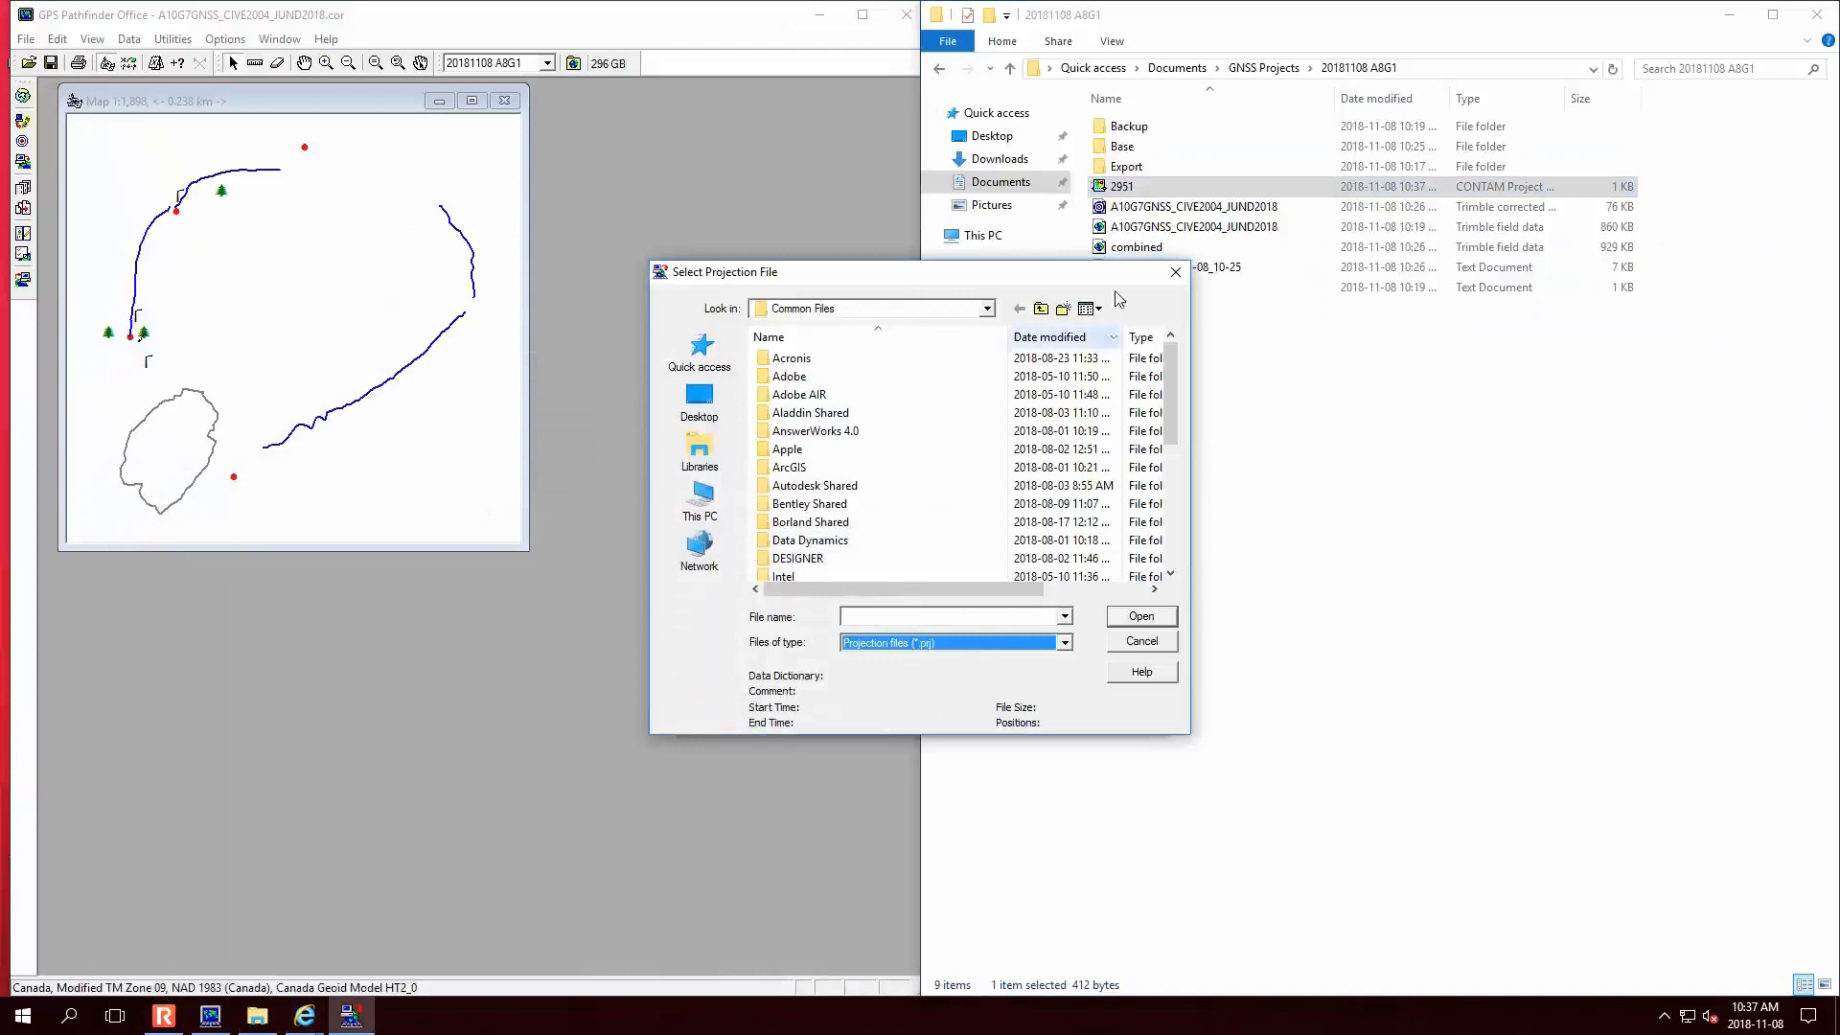
left_click(892, 617)
key("ctrl+v")
key("Return")
double_click(814, 414)
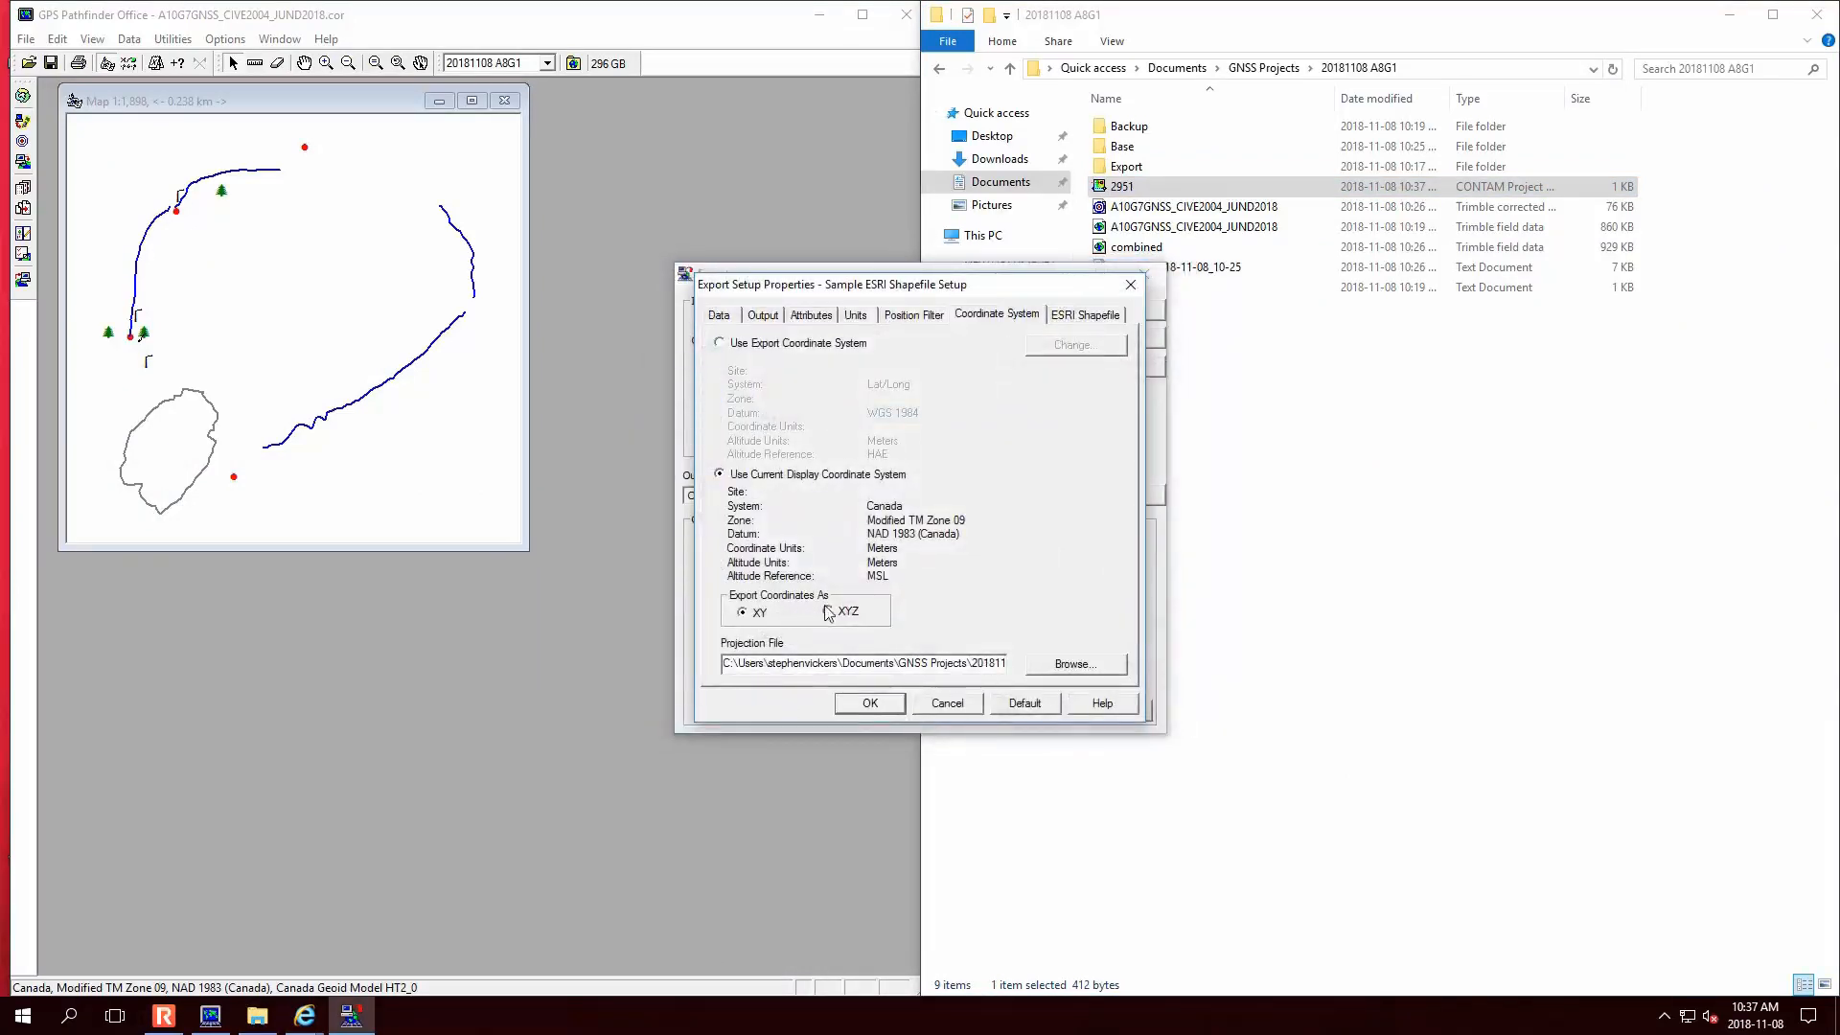
- Run the shapefile export into the Export folder and review the detailed export log
left_click(867, 705)
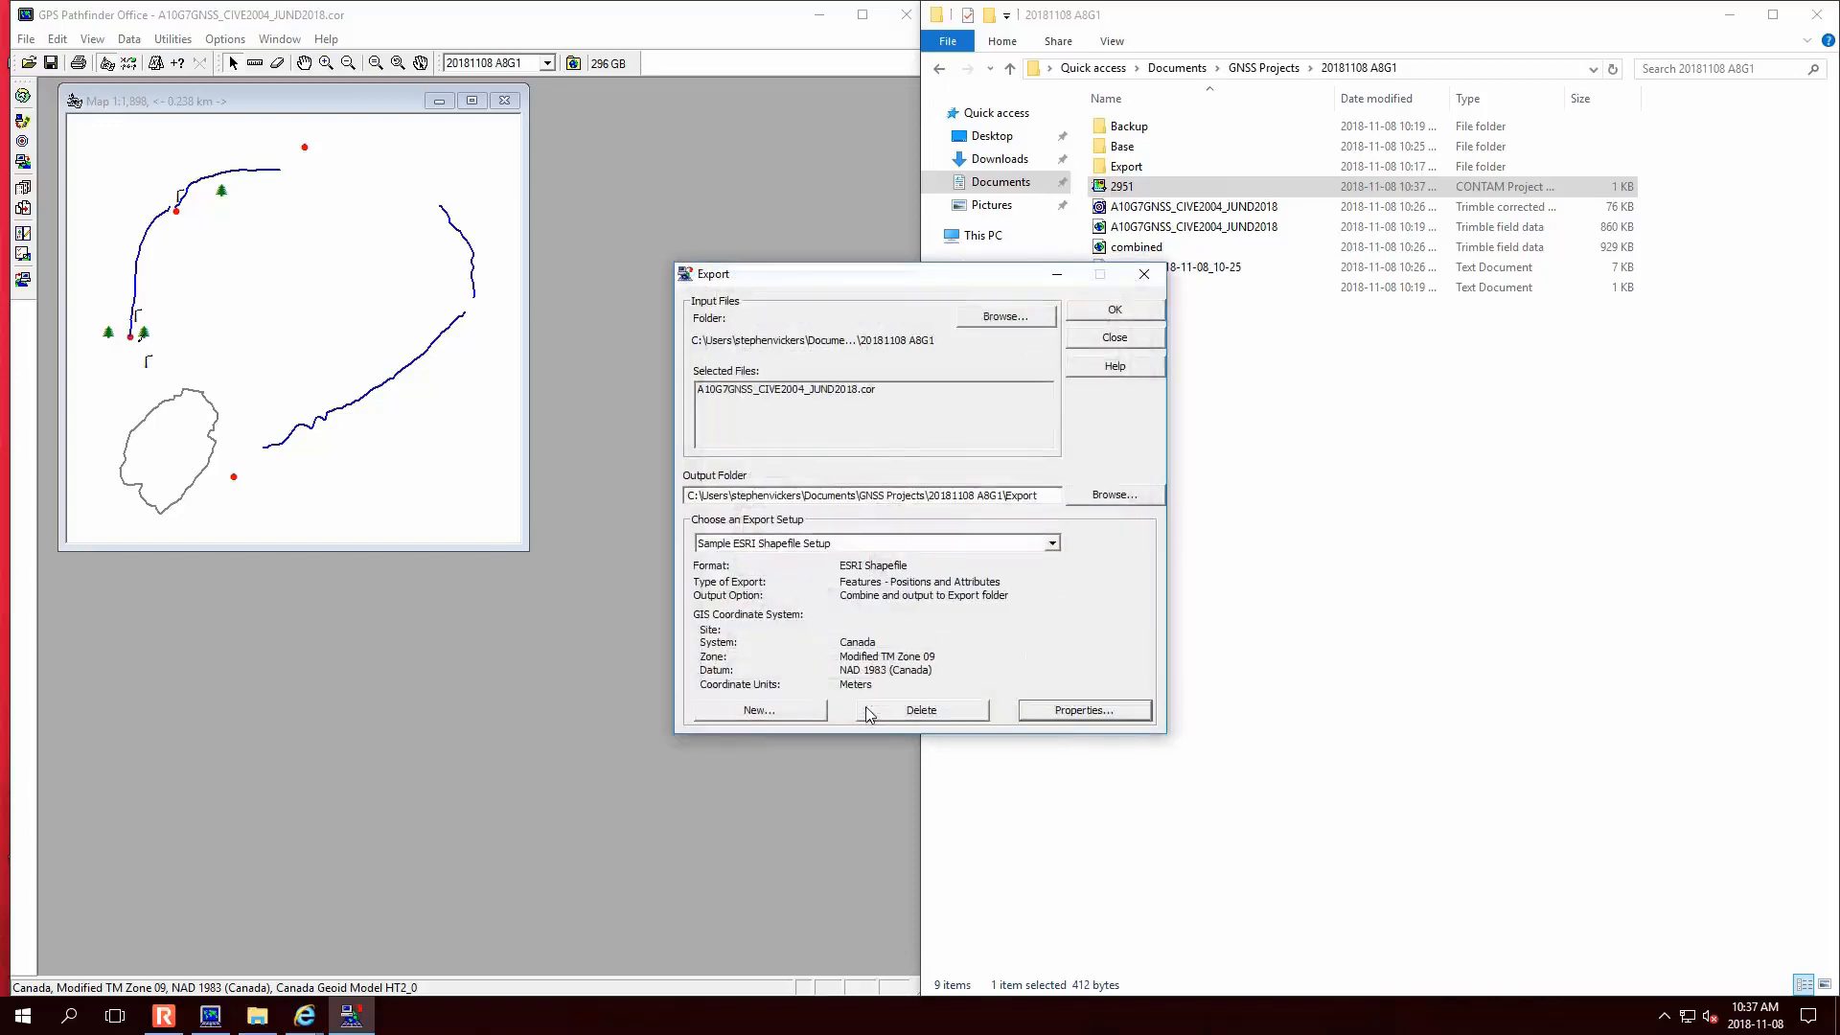
left_click(1105, 315)
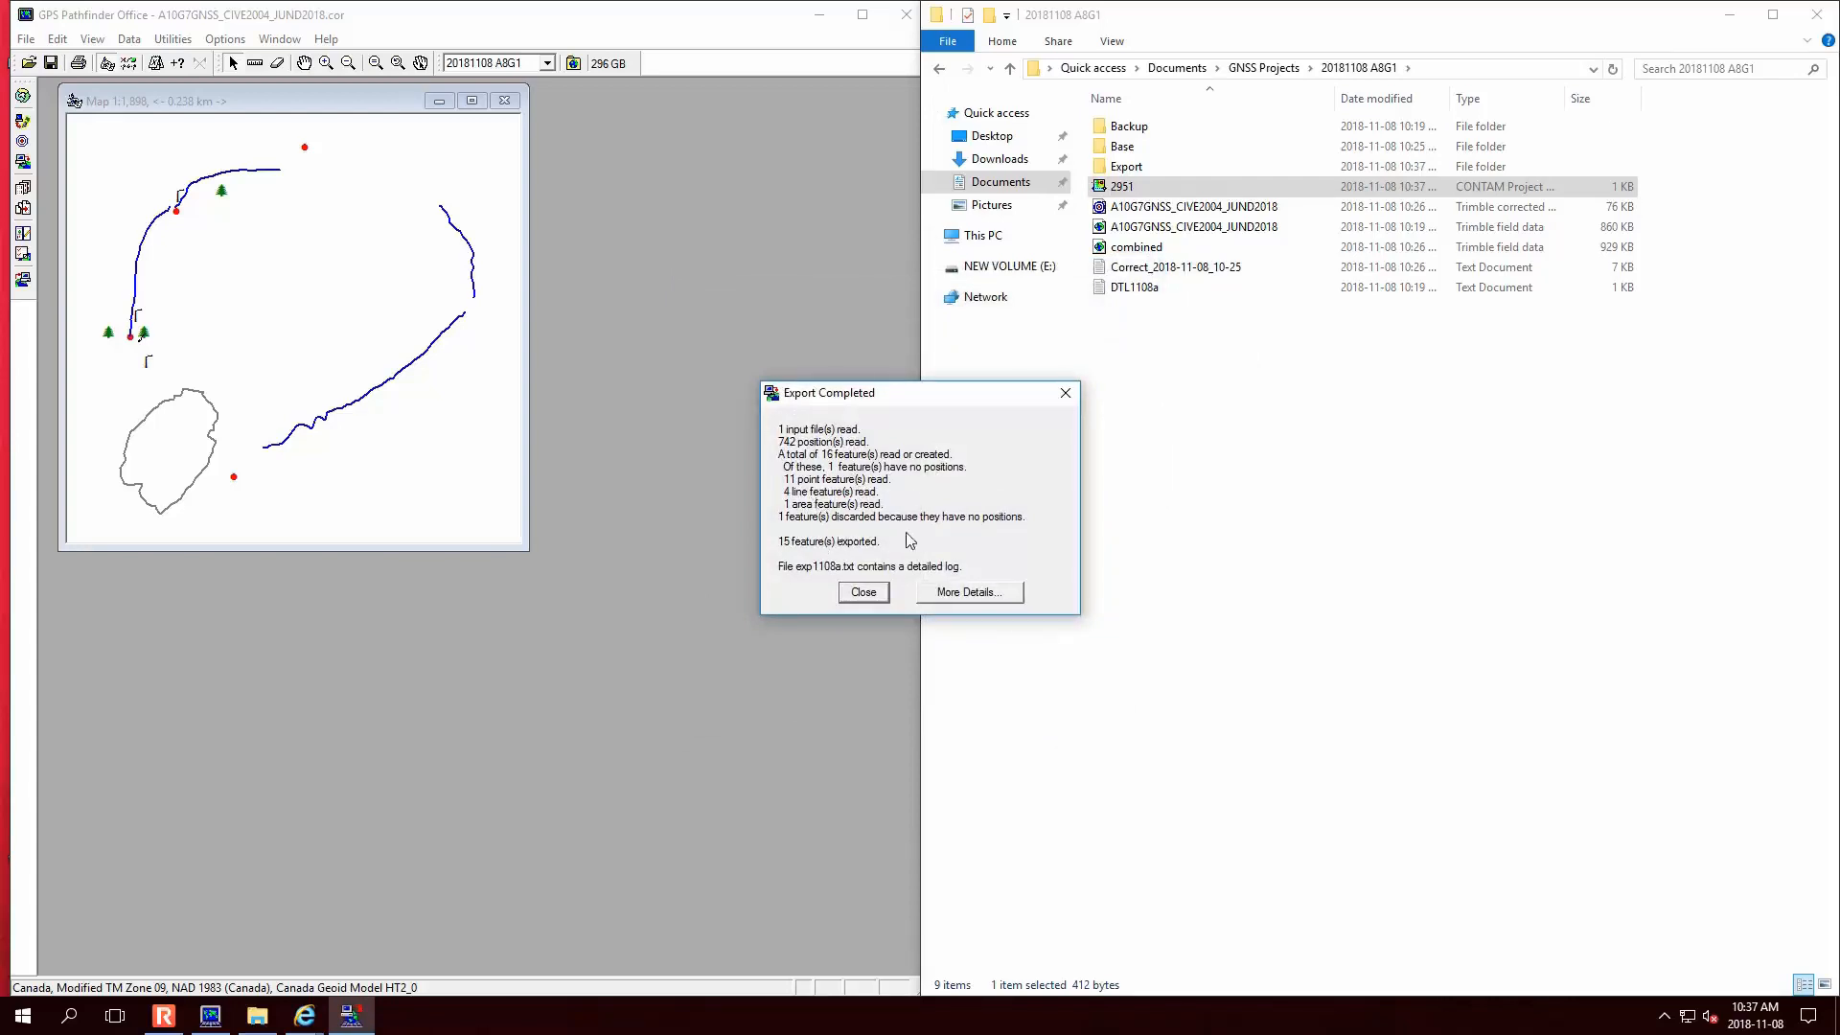
left_click(972, 592)
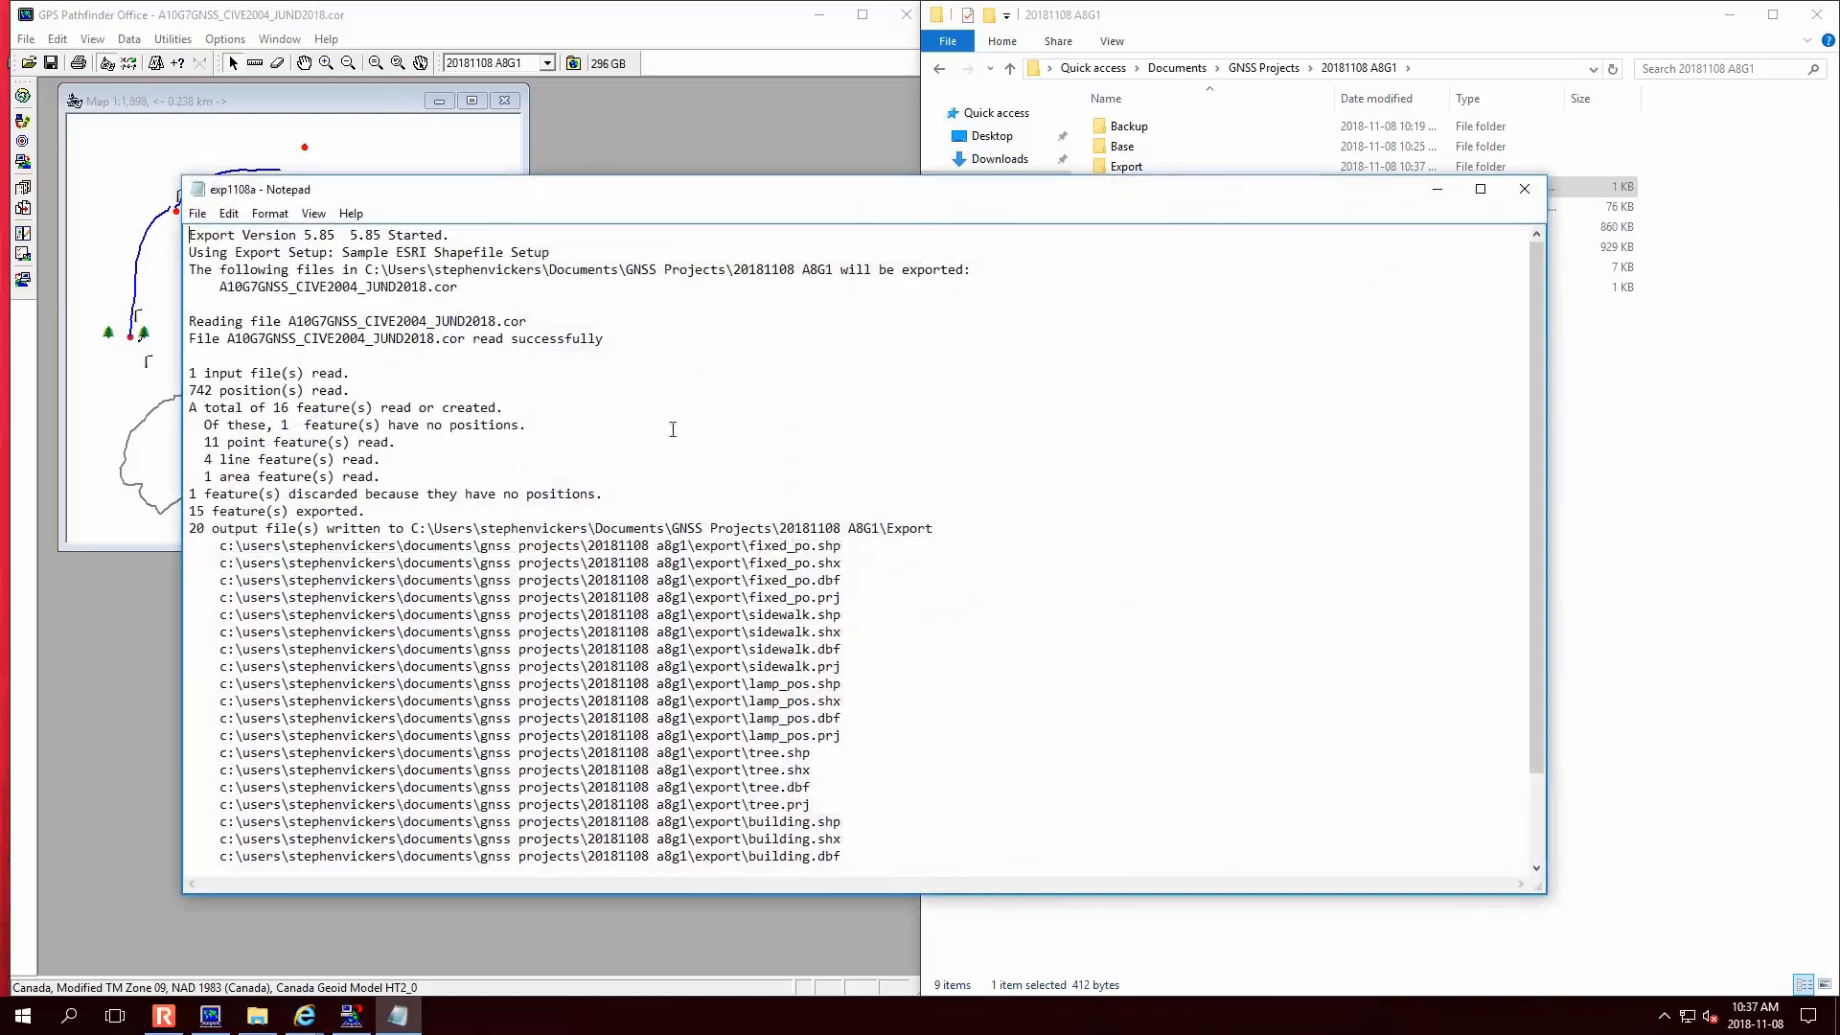
scroll(800, 575, "down", 2)
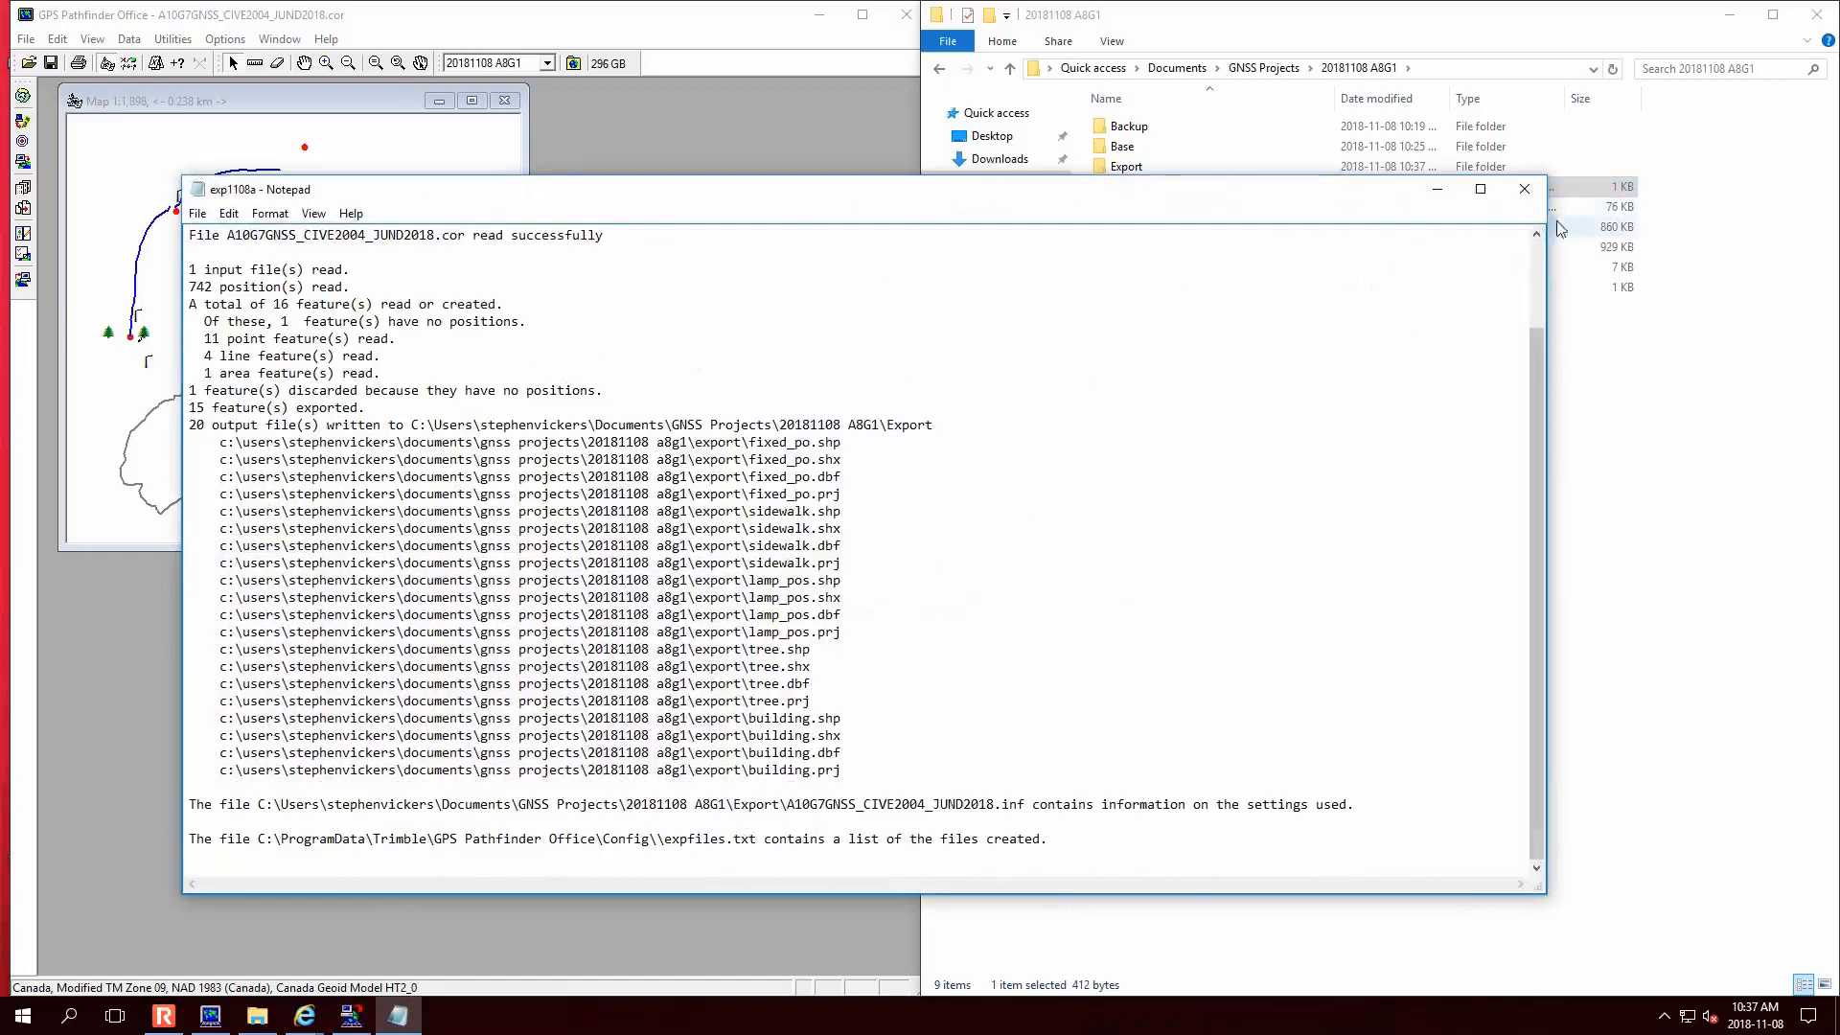
left_click(1524, 189)
left_click(863, 592)
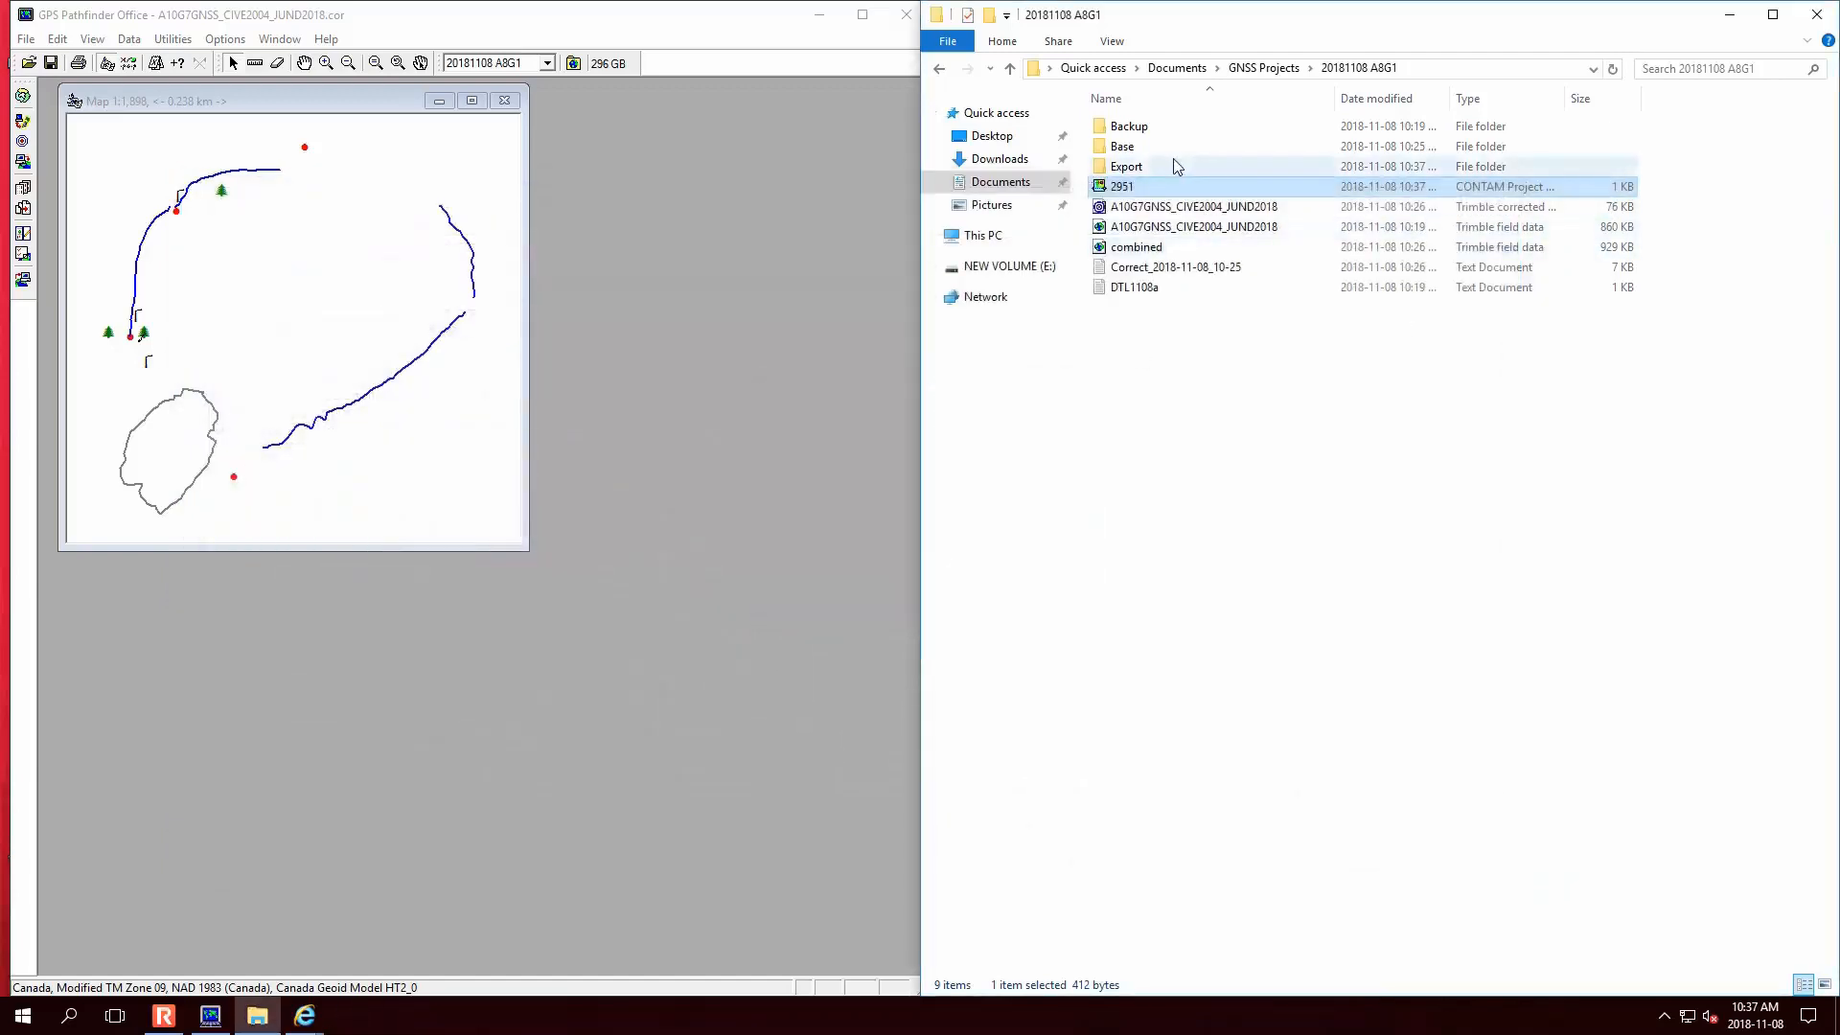
- Open the Export folder to check the 22 exported items, then launch ArcMap 10.6
double_click(1175, 168)
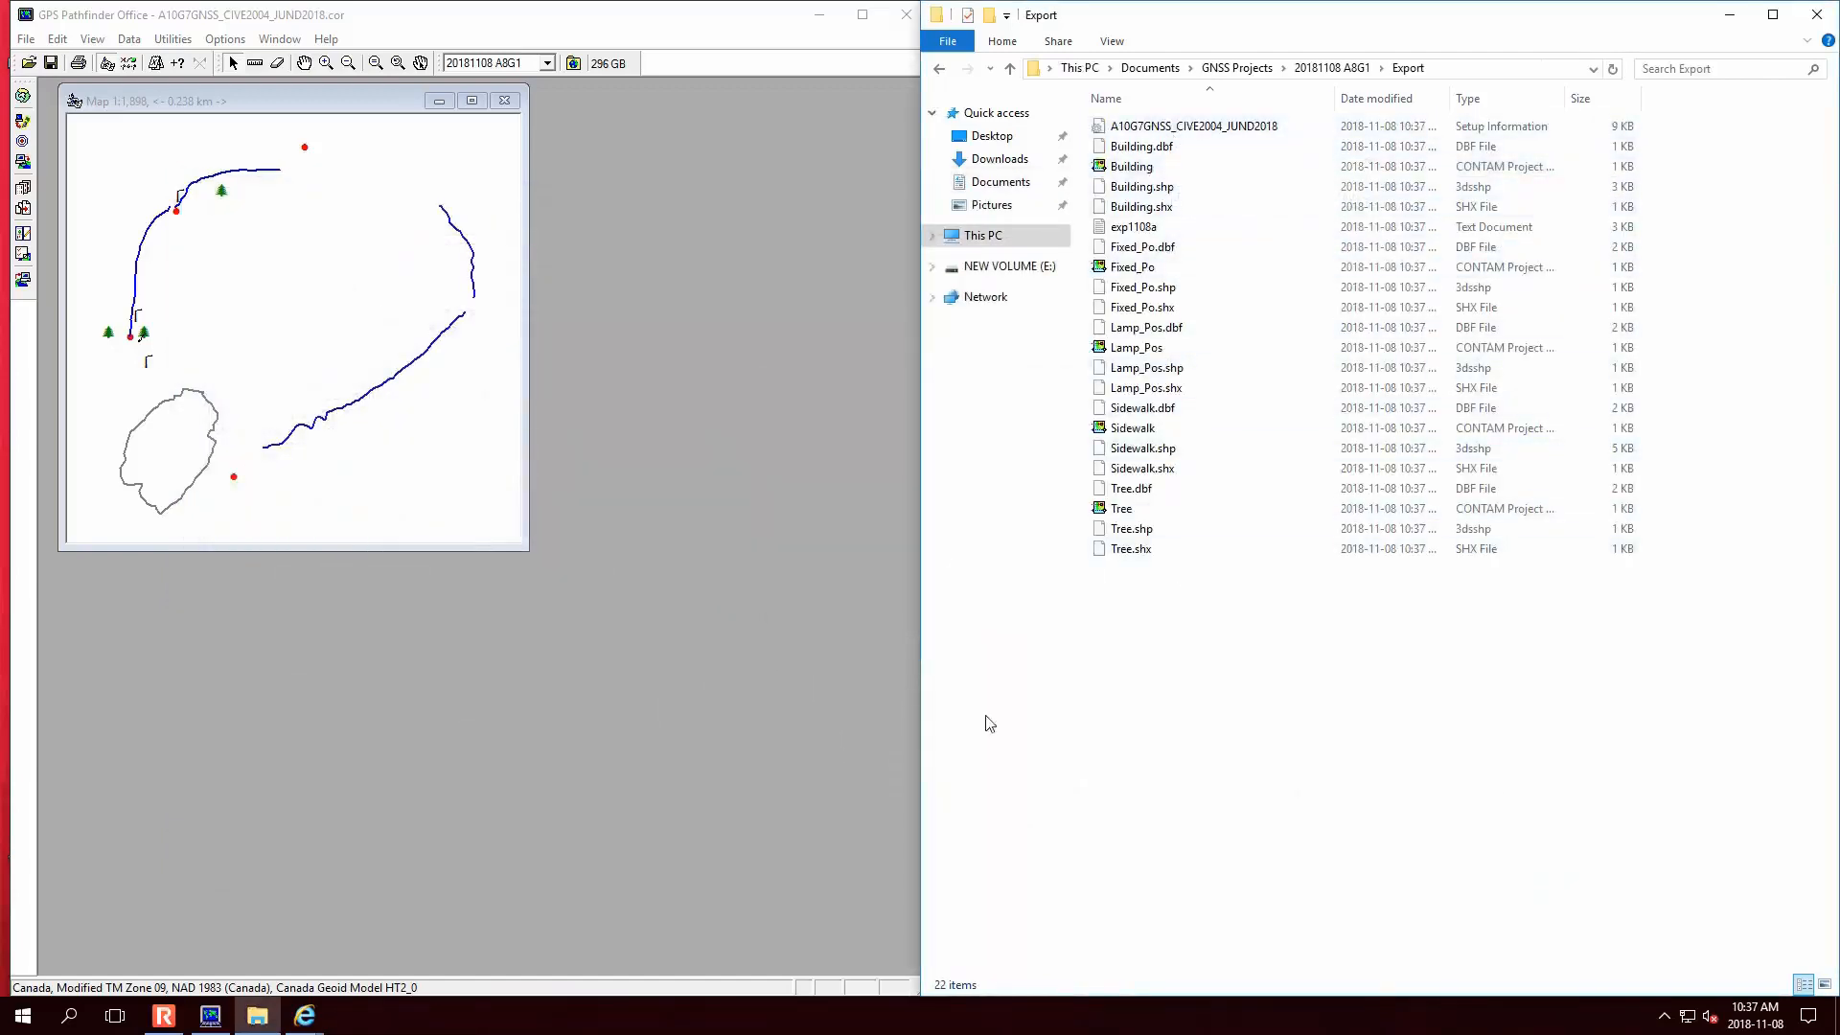
left_click(820, 14)
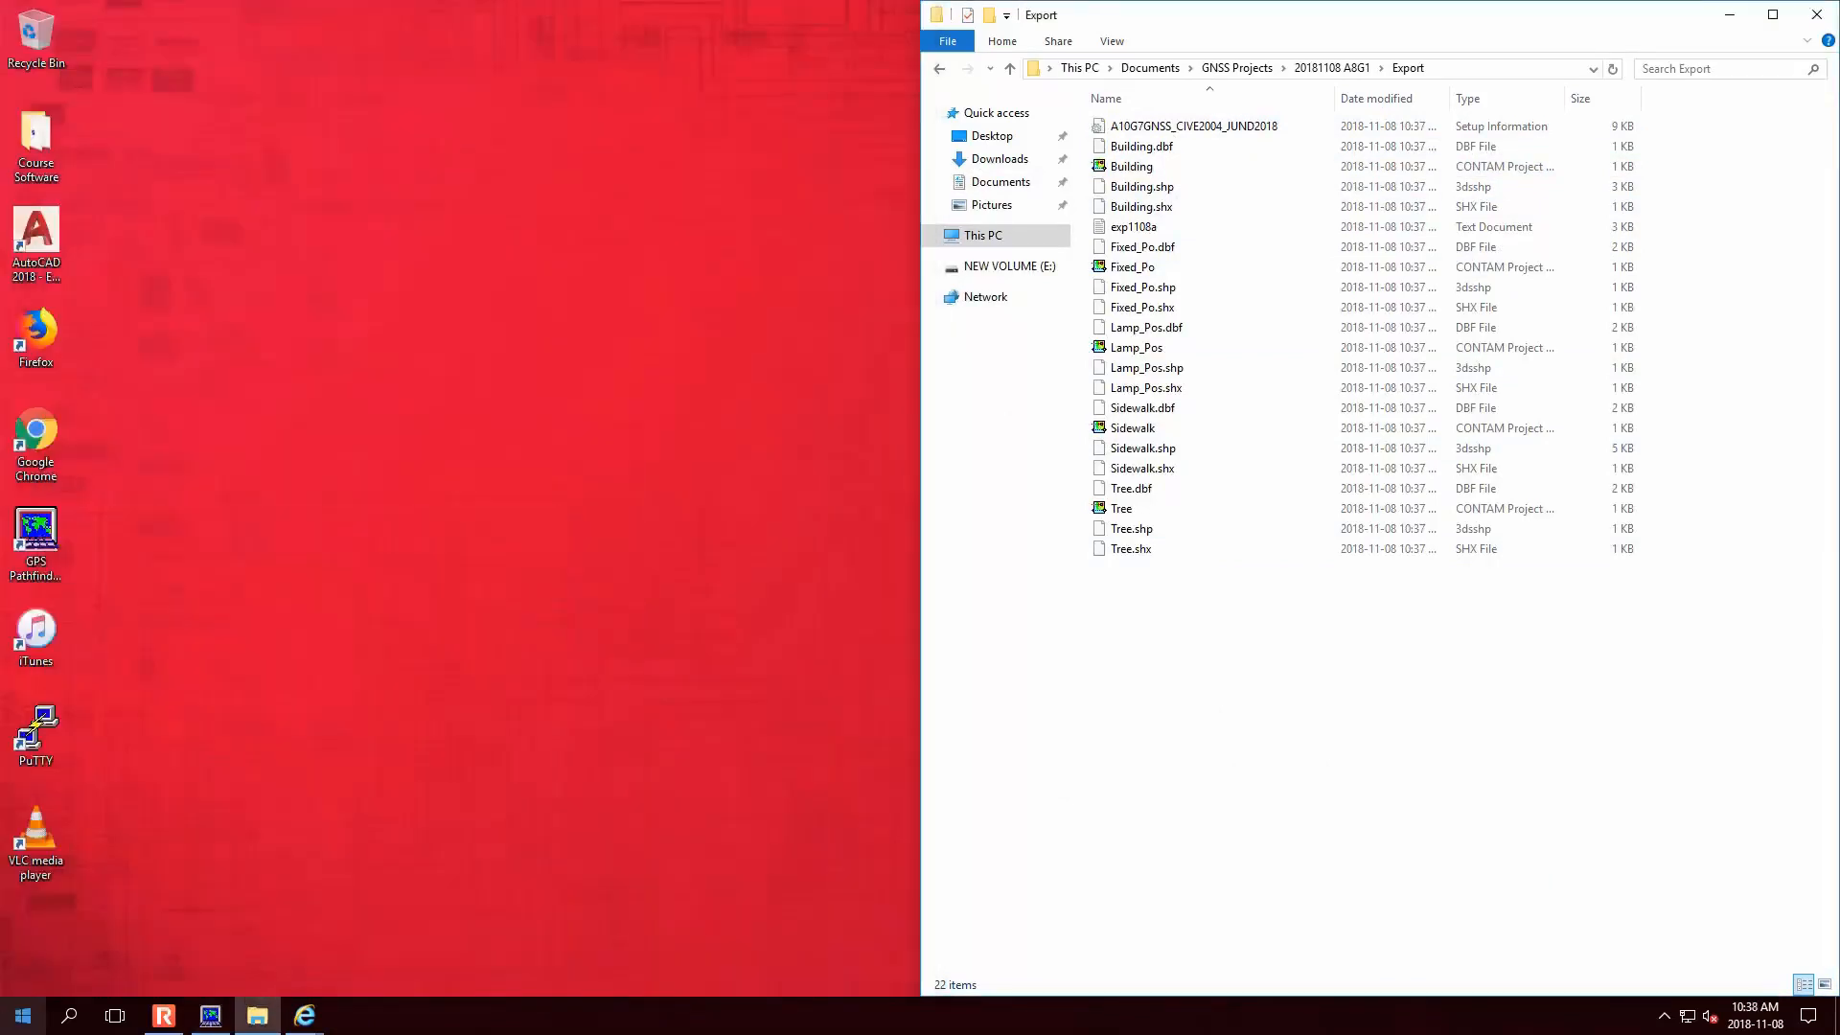
key("super")
type("arc")
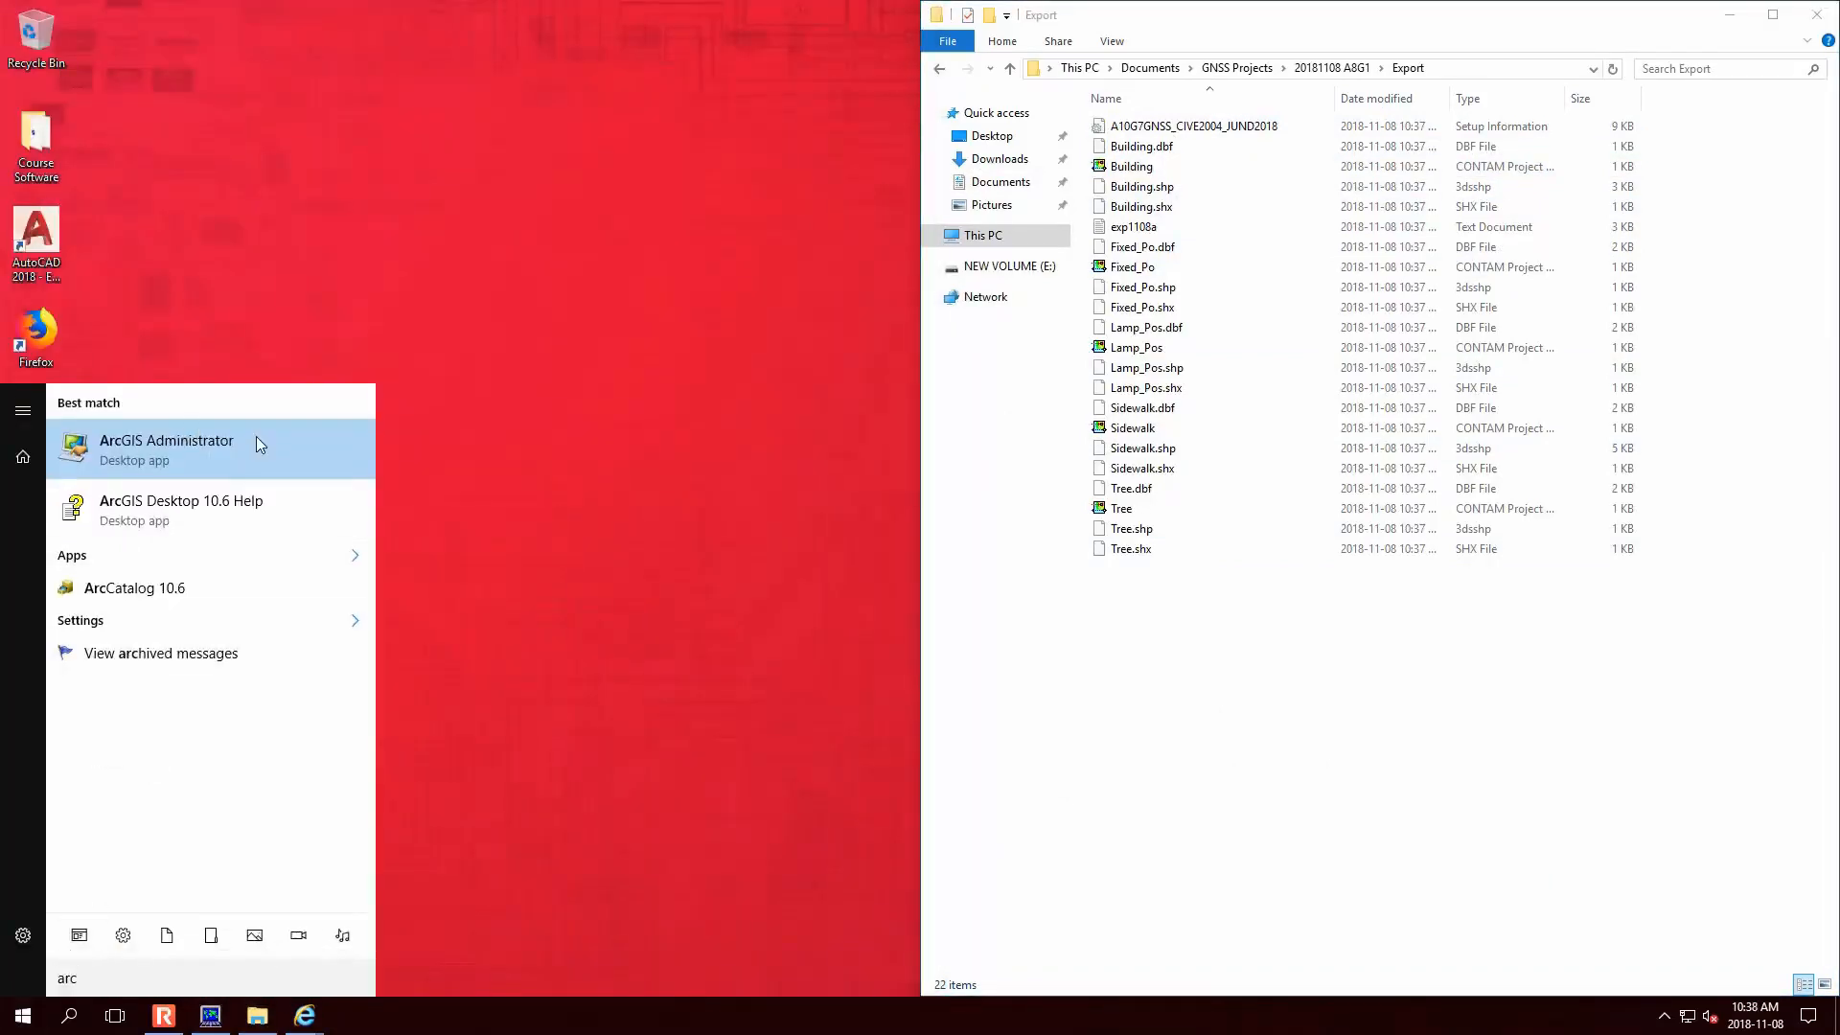
type("map")
left_click(249, 441)
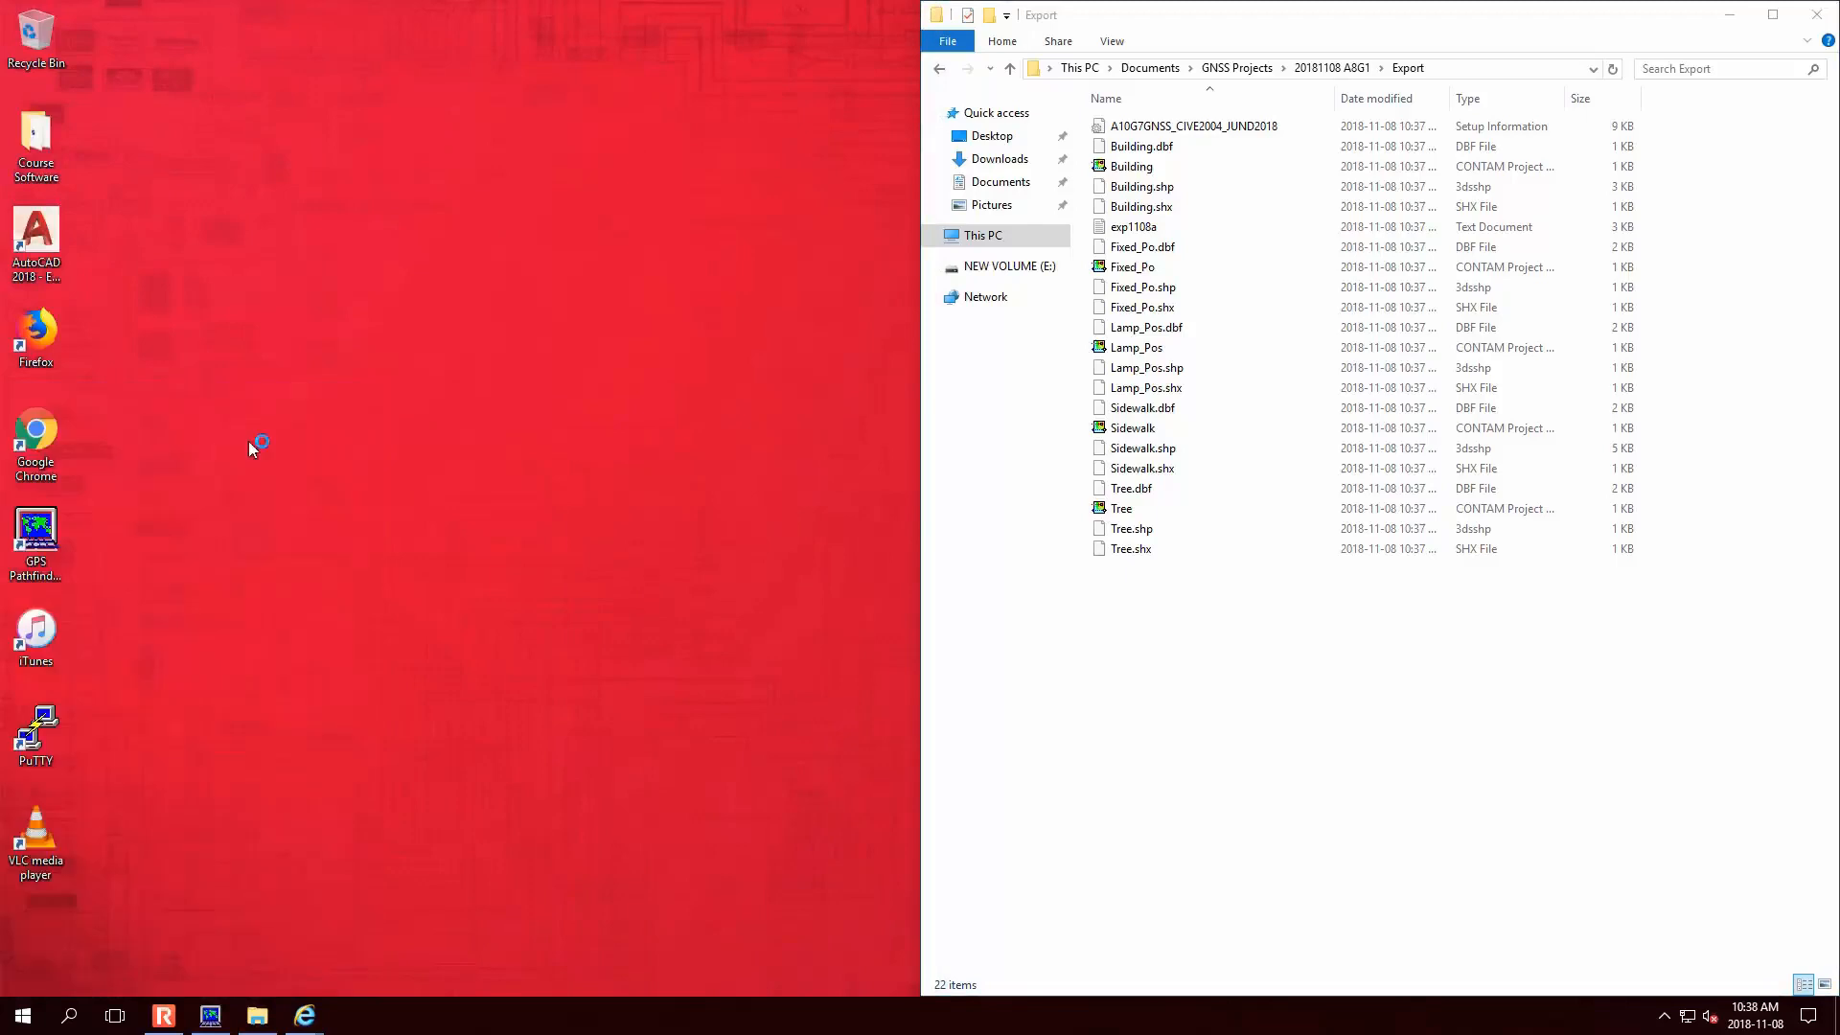